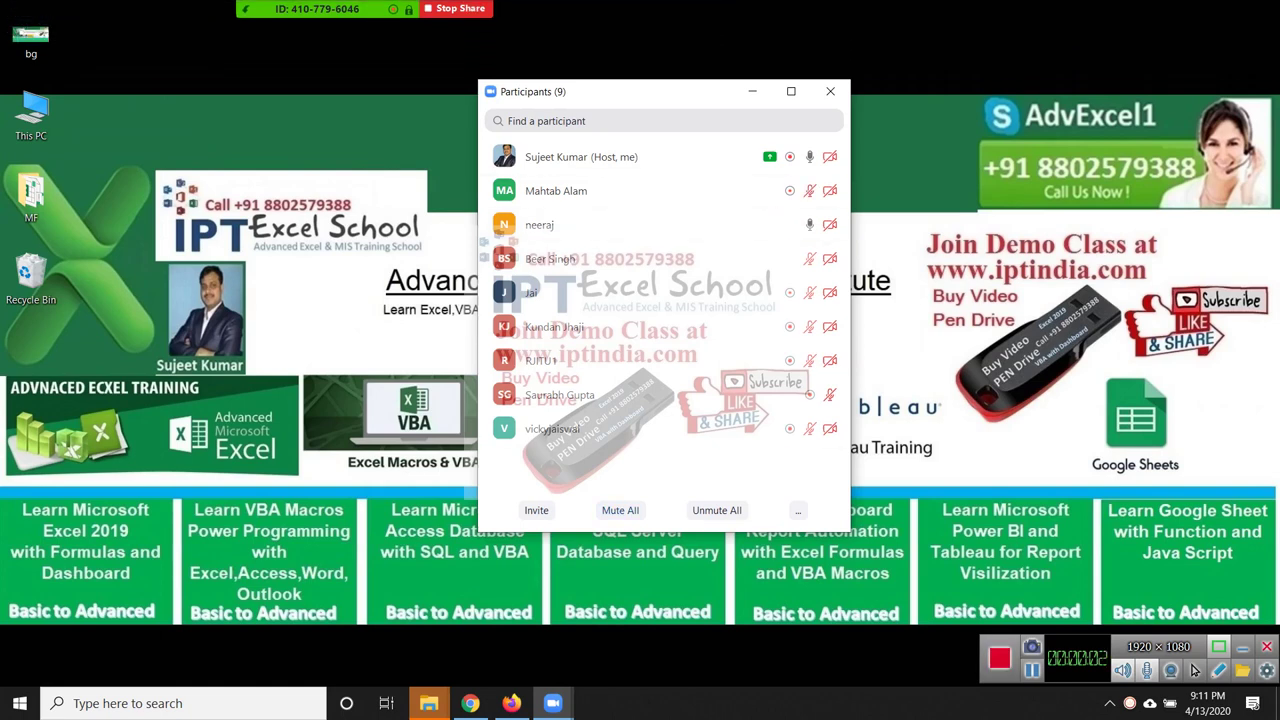
Close the Zoom participants window and bring up the Windows Start menu.
click(812, 190)
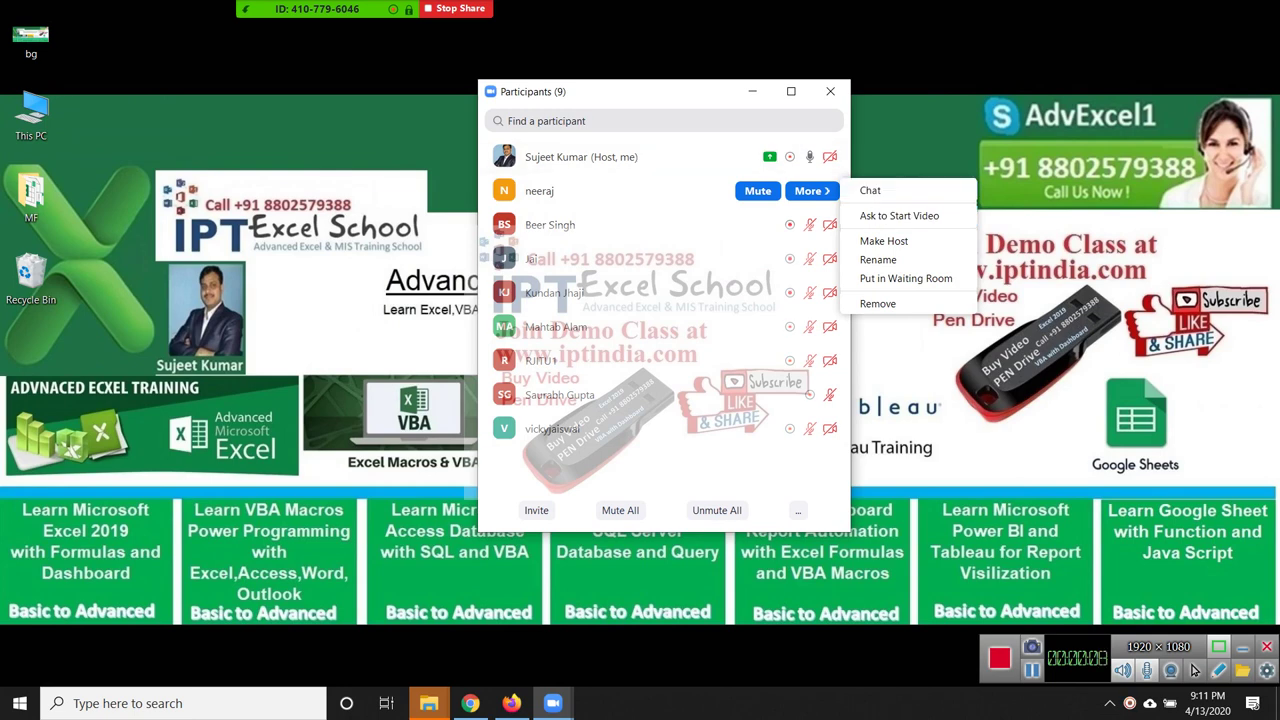
key(alt+u)
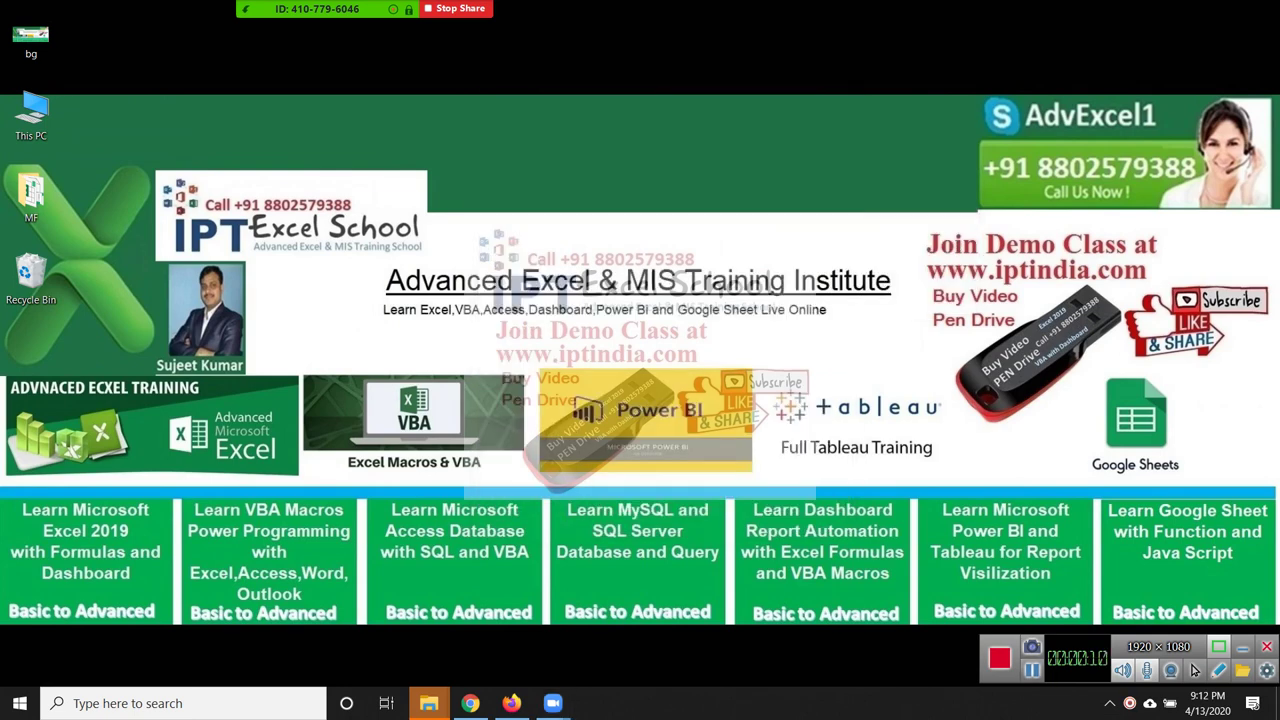
key(super)
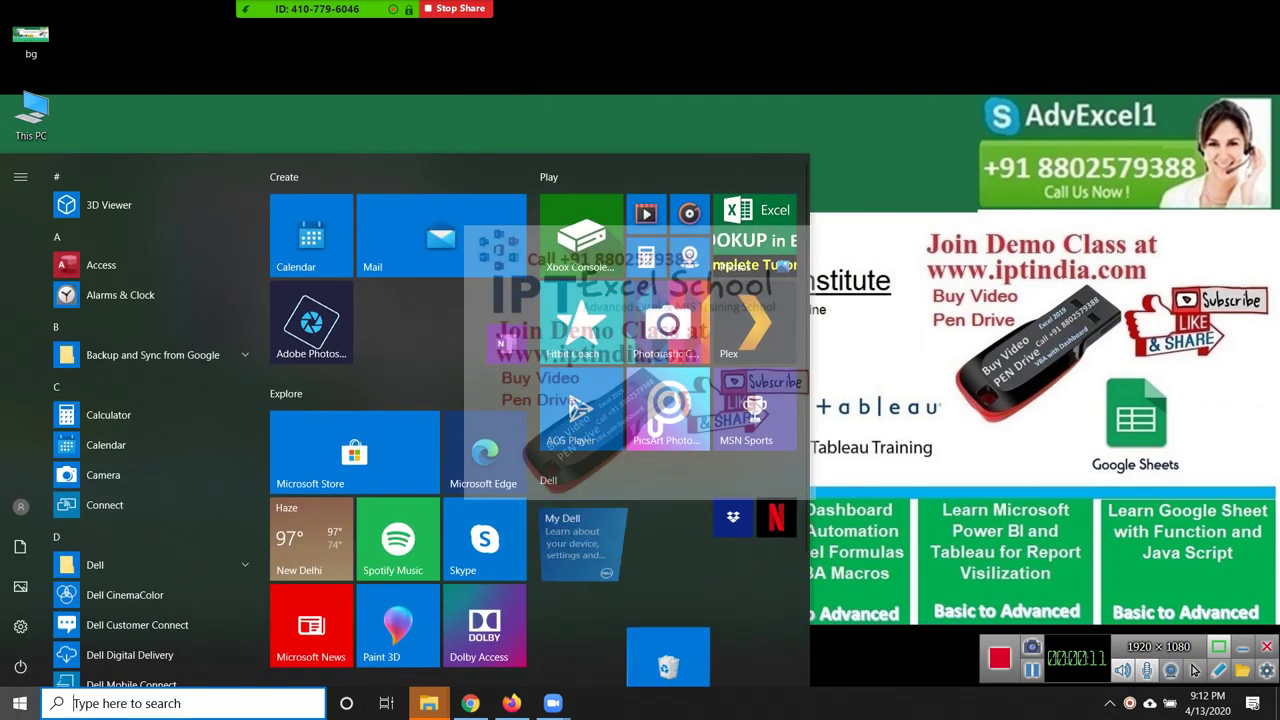
Launch Excel by searching 'exce' from the Start menu, then reopen the Zoom participants list.
text(exce)
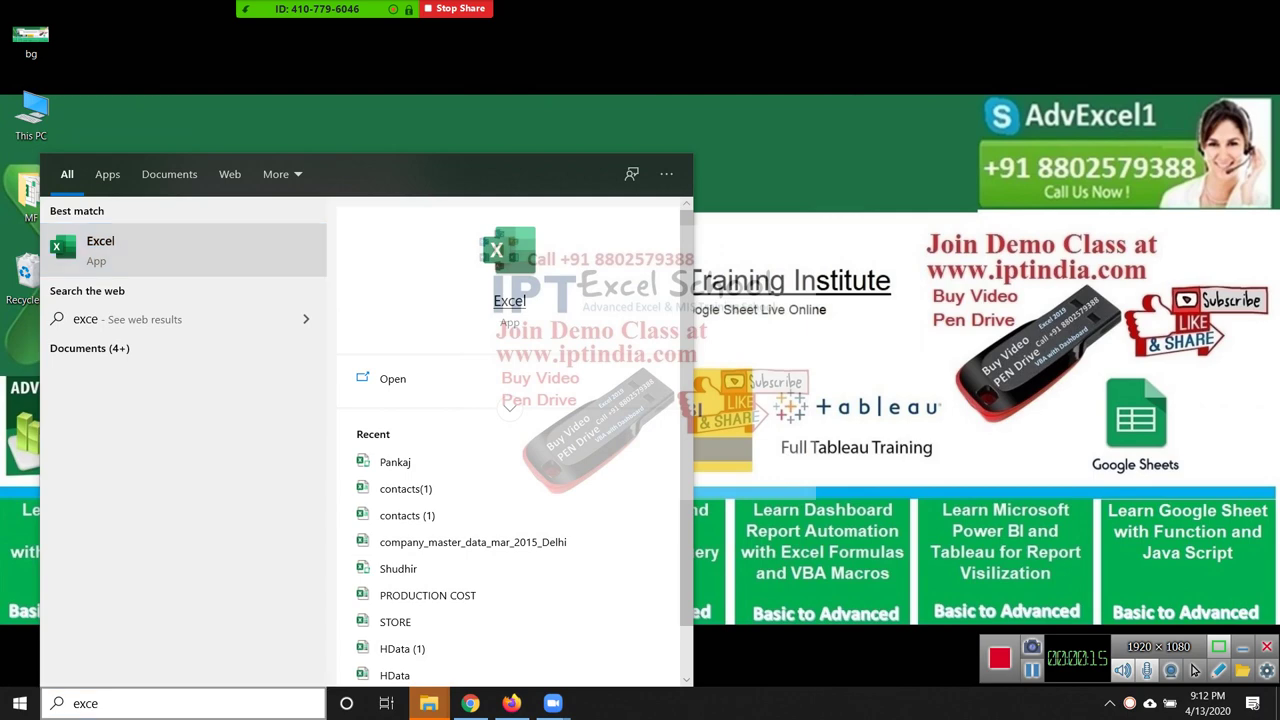
click(509, 300)
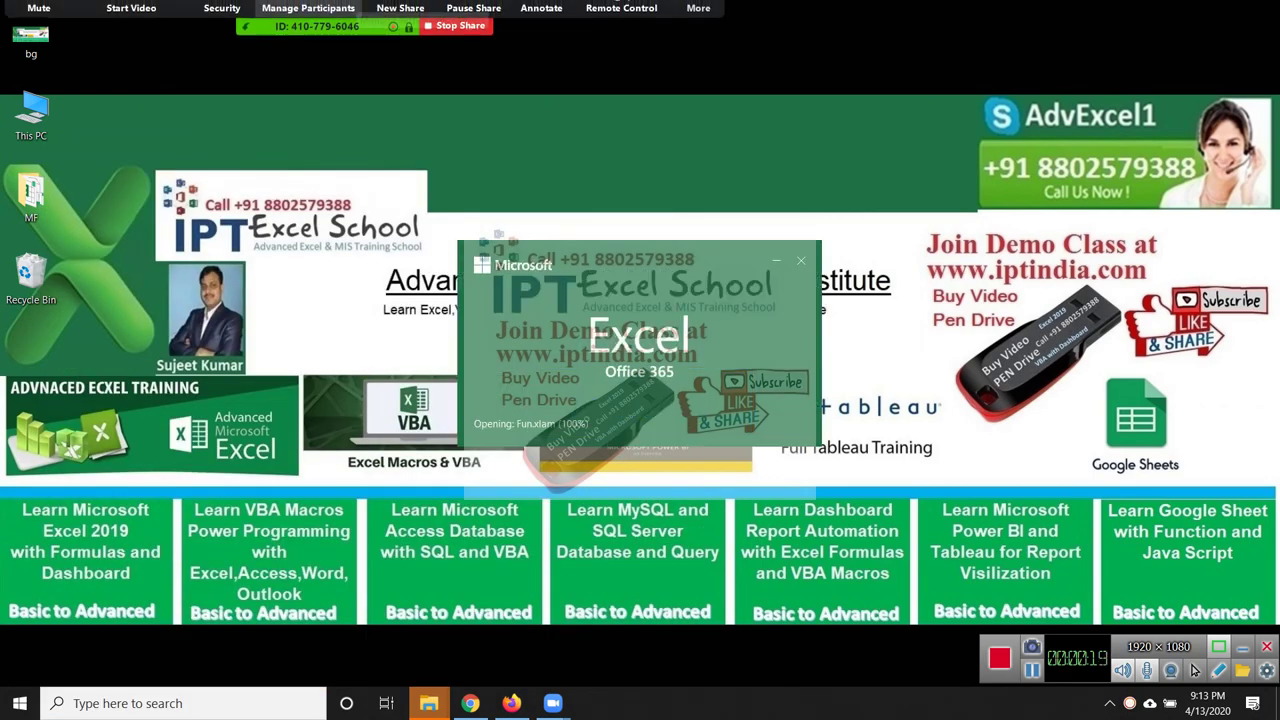
click(308, 8)
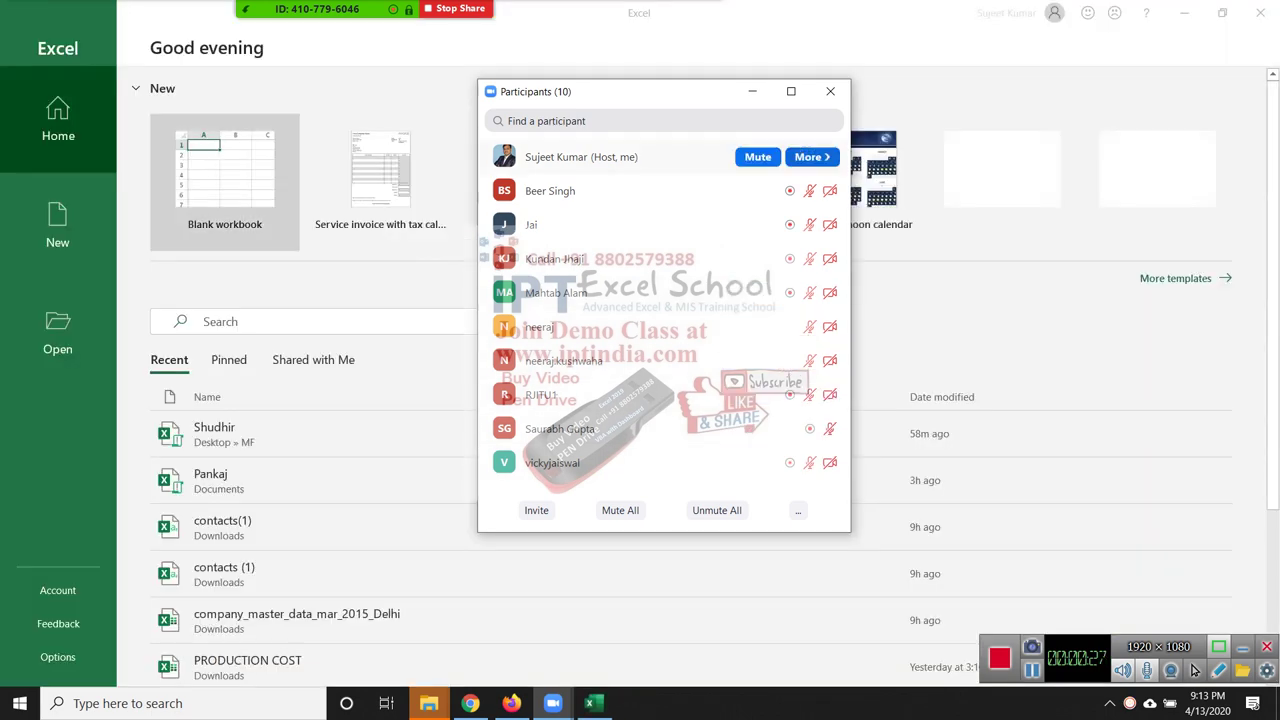
Close the participants list, create a blank workbook and show the Developer tab.
click(830, 91)
key(Return)
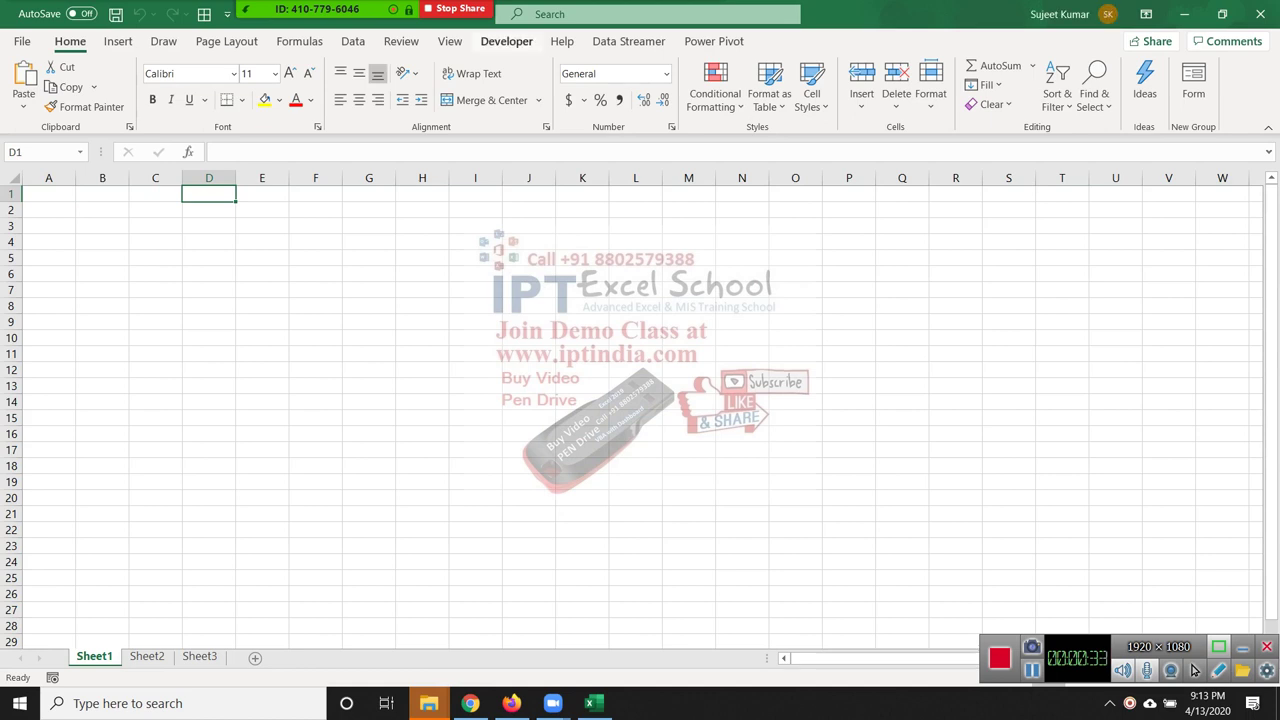
click(506, 41)
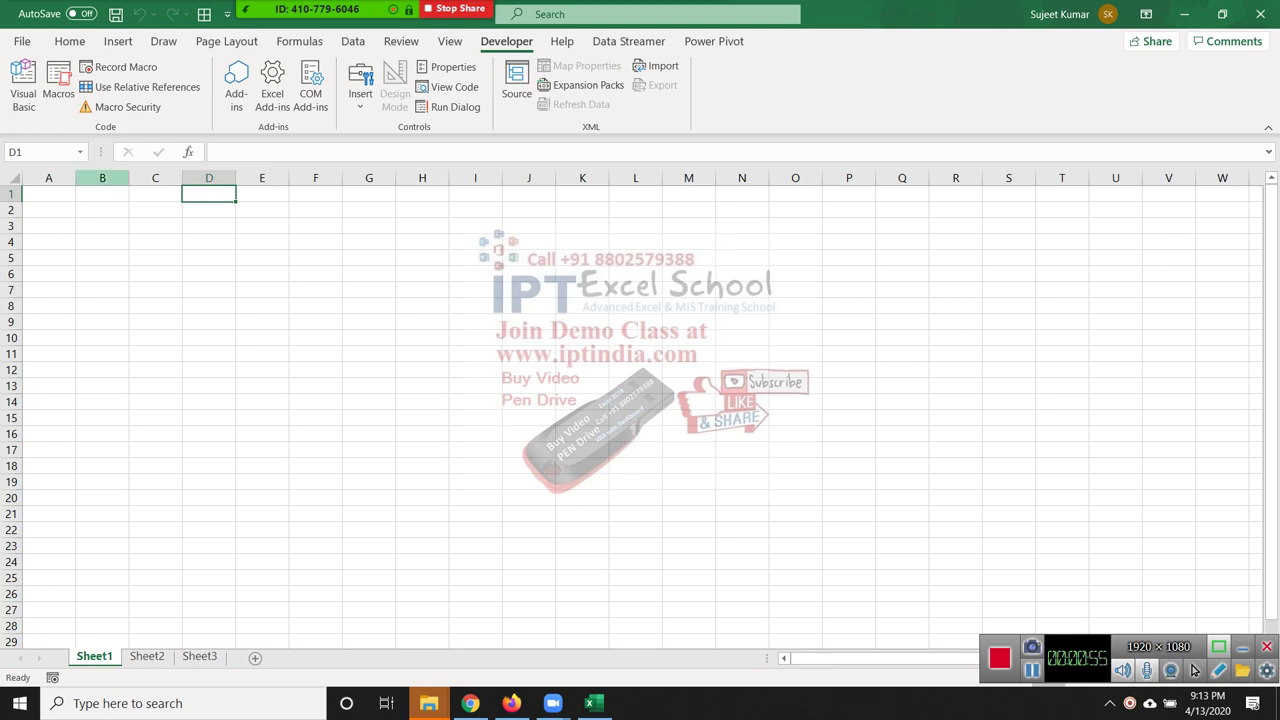
List Start, Select A1, Enter Name, Select B1, Enter Roll, Select C1, Enter Marks, Select A1:C10 in I1:I8.
mouse_move(48, 194)
mouse_down()
mouse_move(262, 321)
mouse_move(262, 370)
mouse_up()
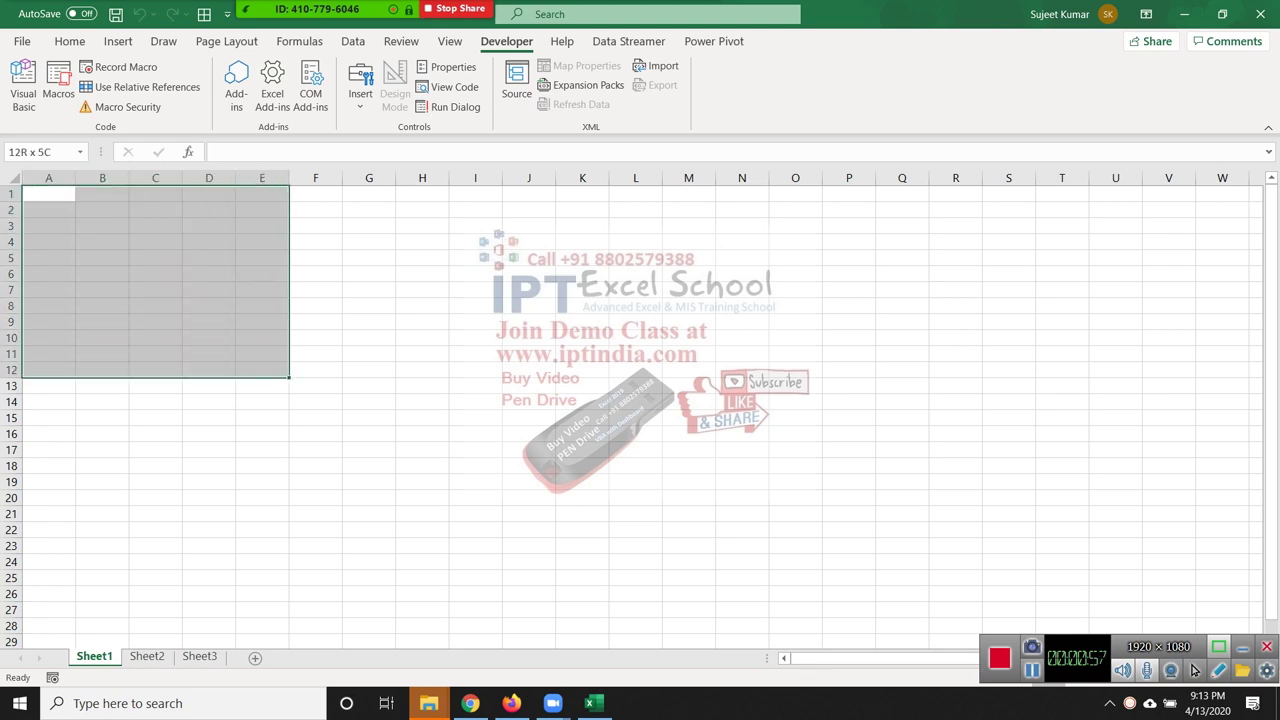
click(475, 194)
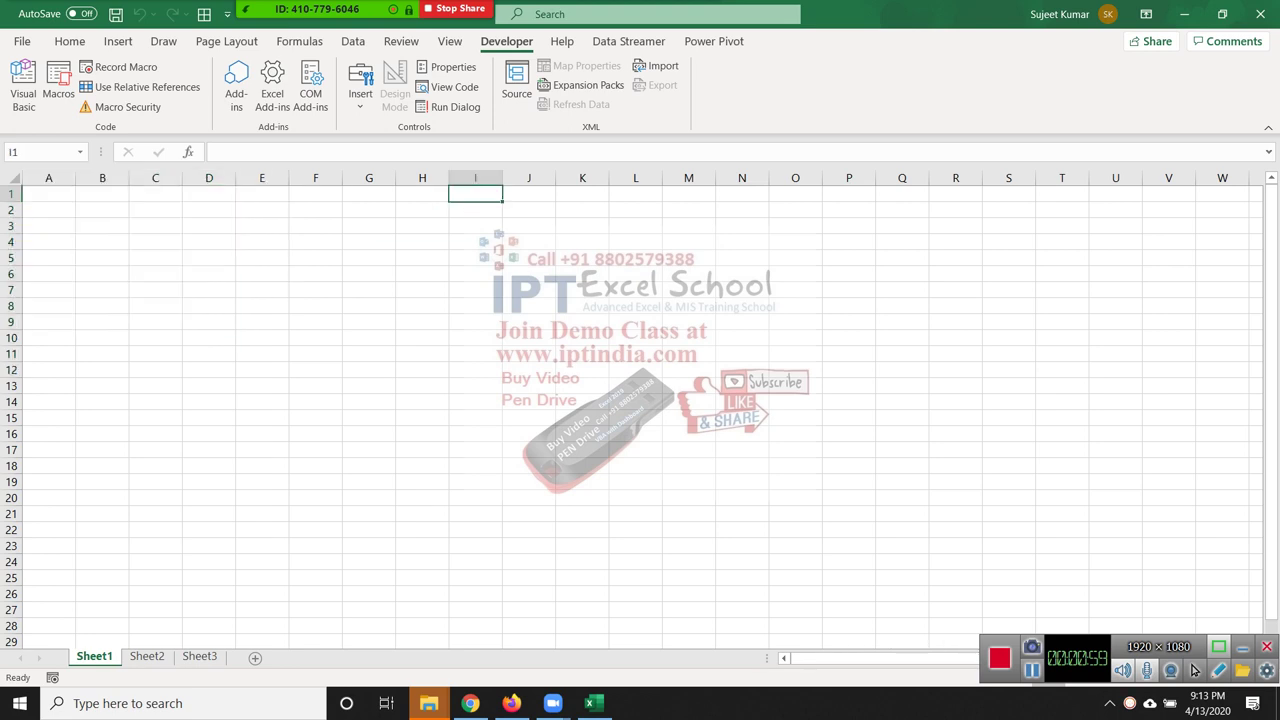
text(Sta)
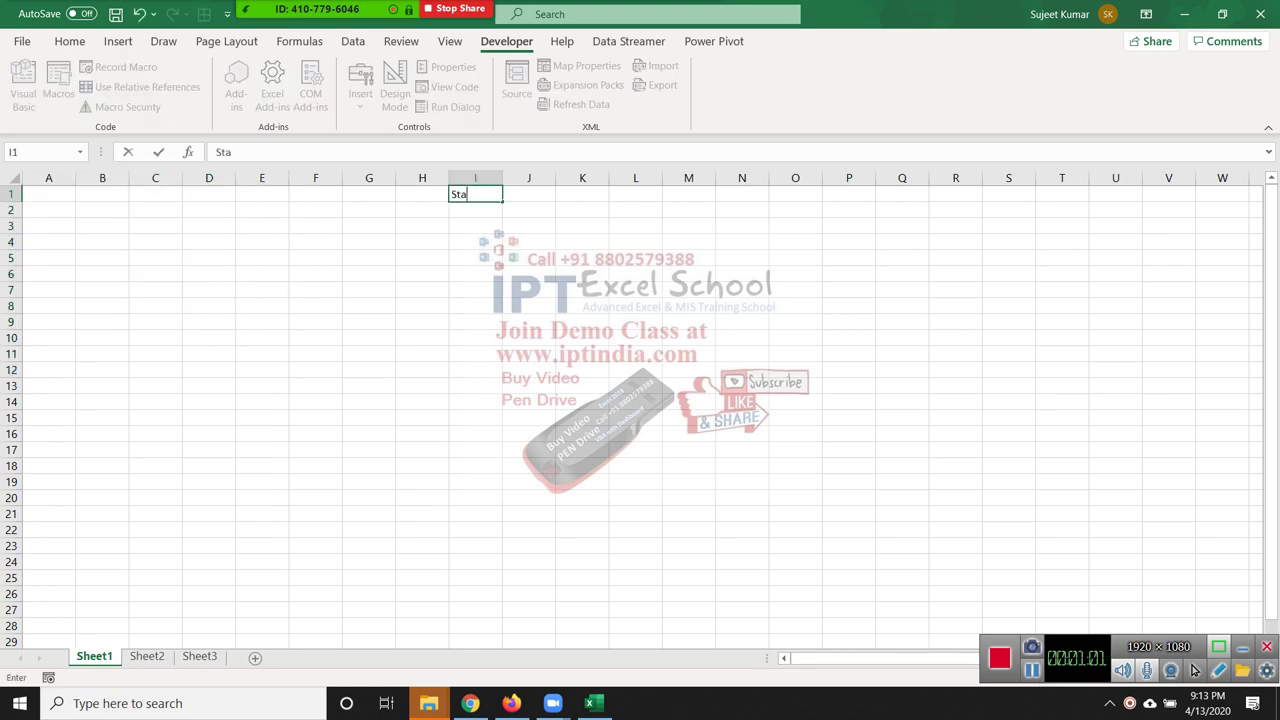
text(rt)
key(Return)
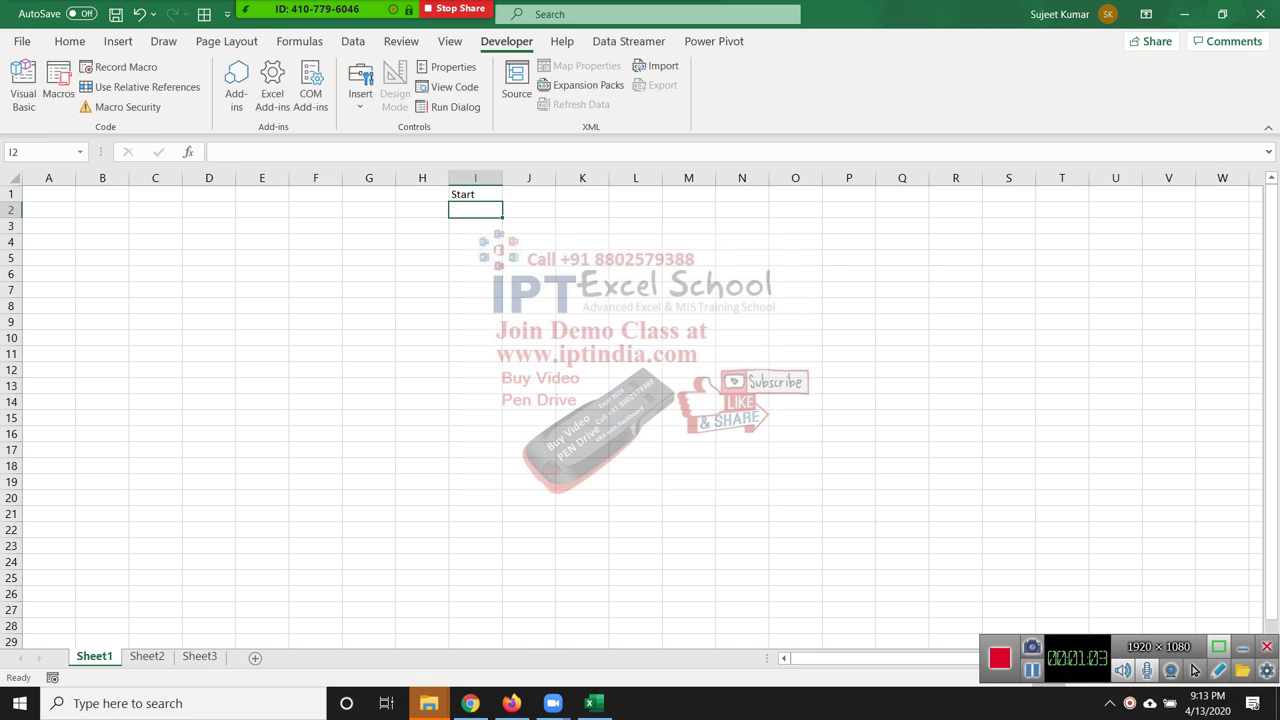
text(S)
text(elect A)
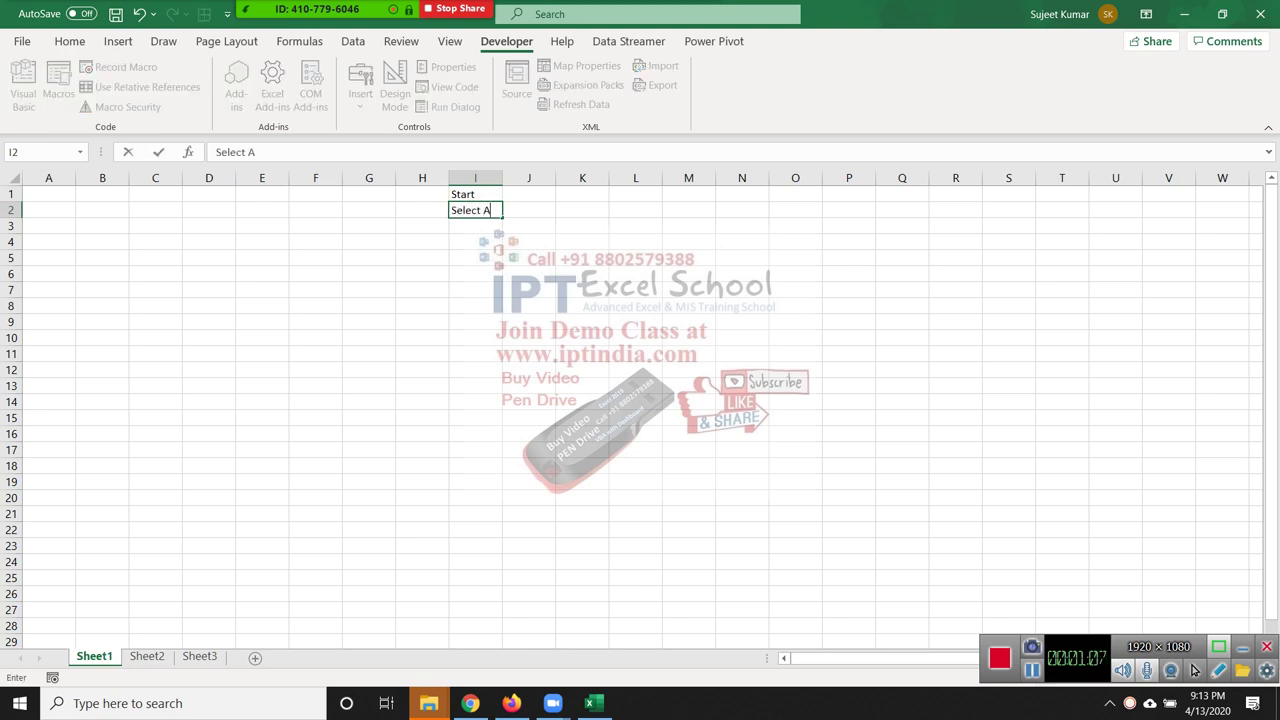
text(1)
key(Return)
text(En)
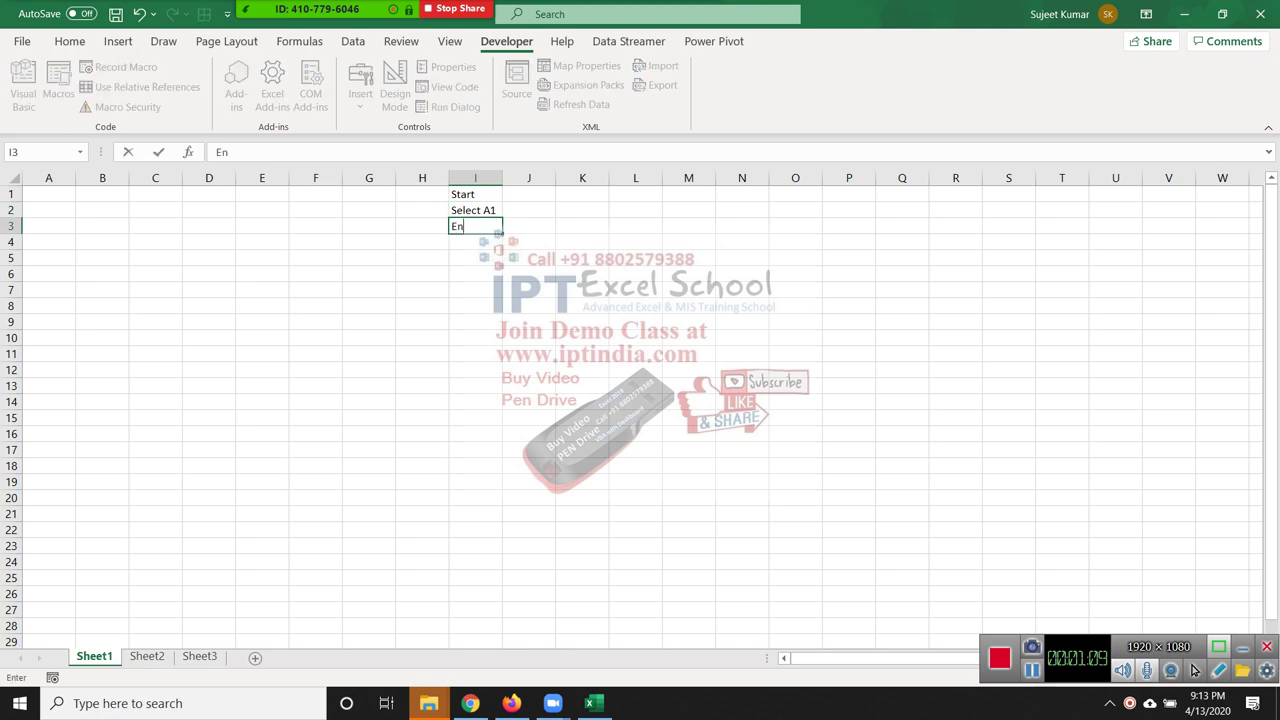
text(ter Name)
key(Return)
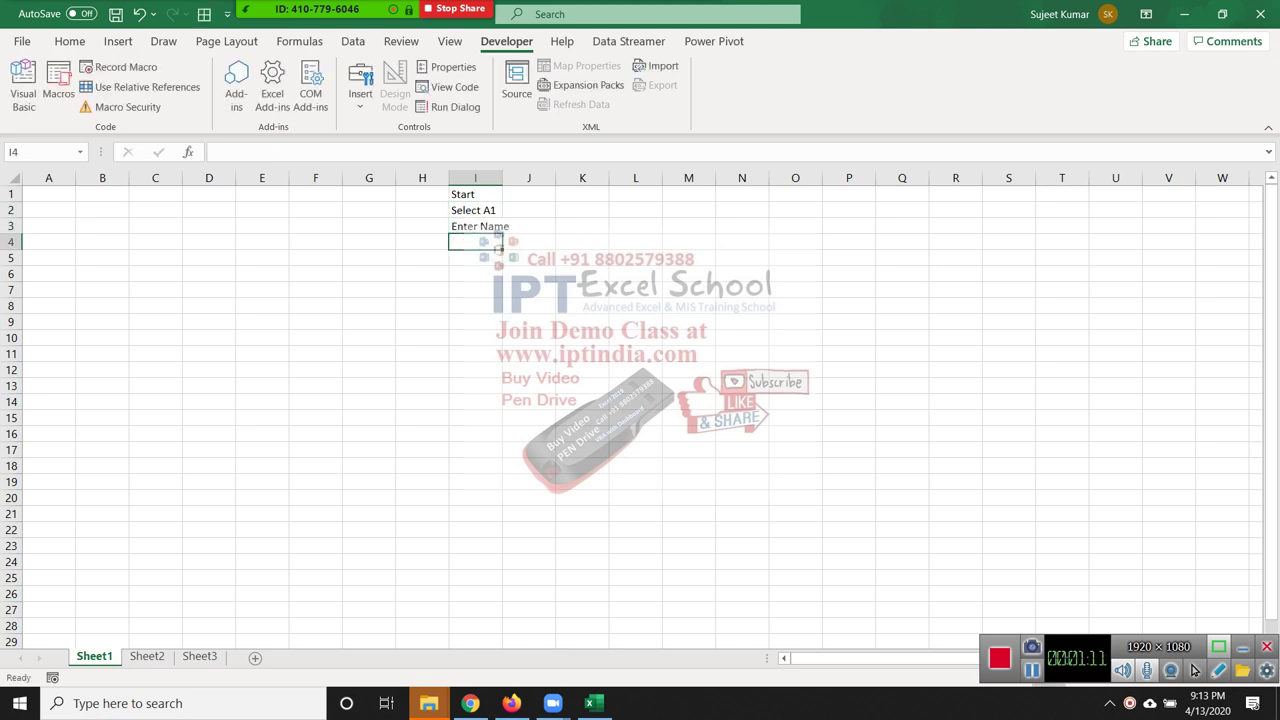
text(Select )
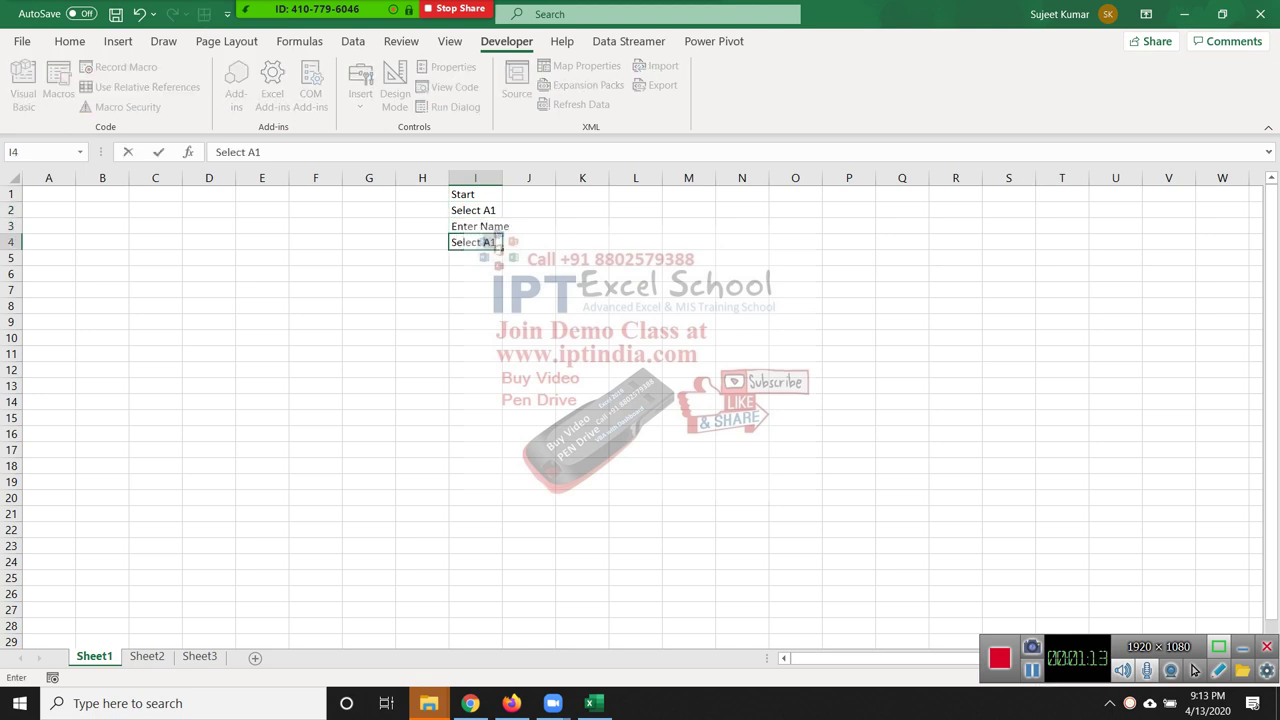
text(B1)
key(Return)
text(E)
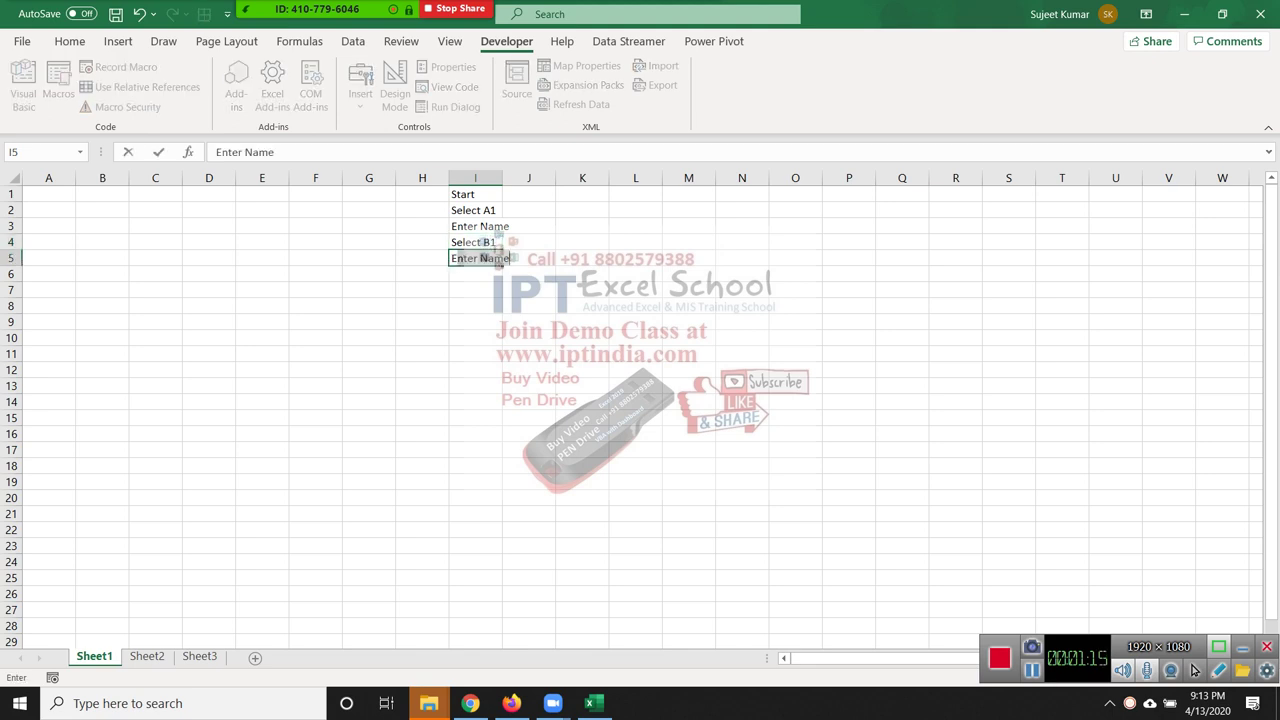
text(nter Roll)
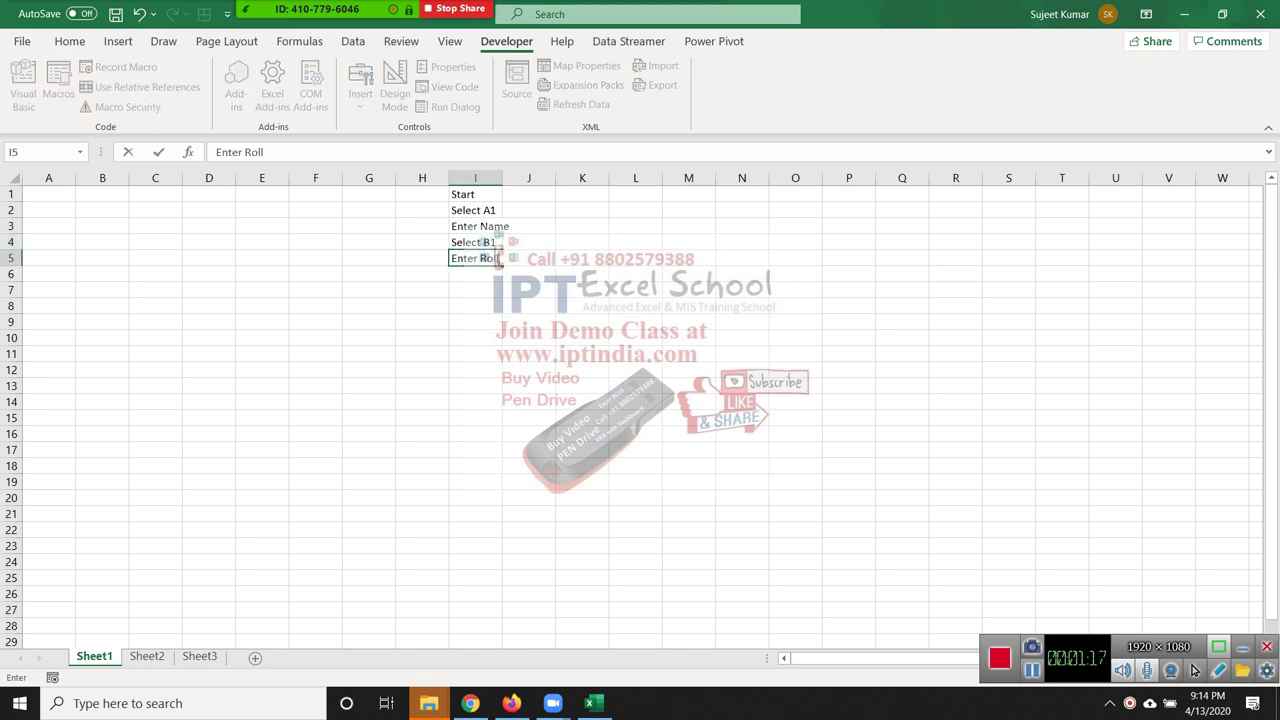
key(Return)
text(Select )
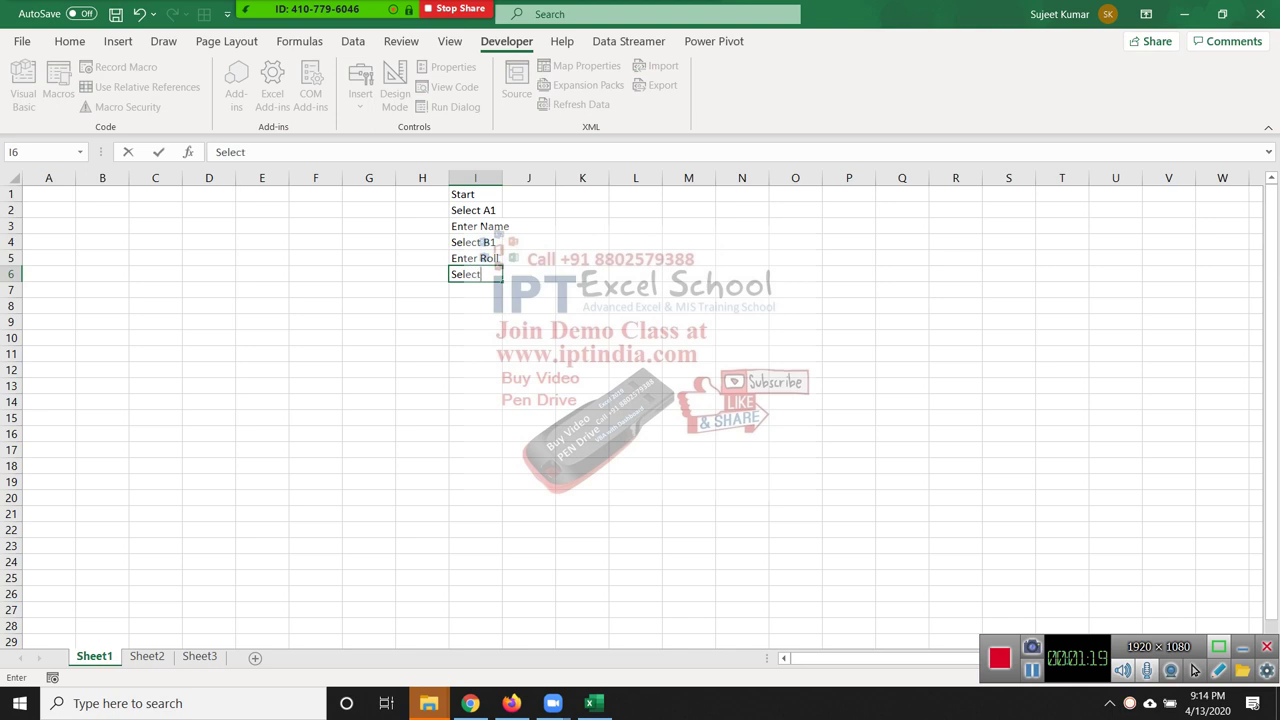
text(C)
text(1)
key(Return)
text(Enter)
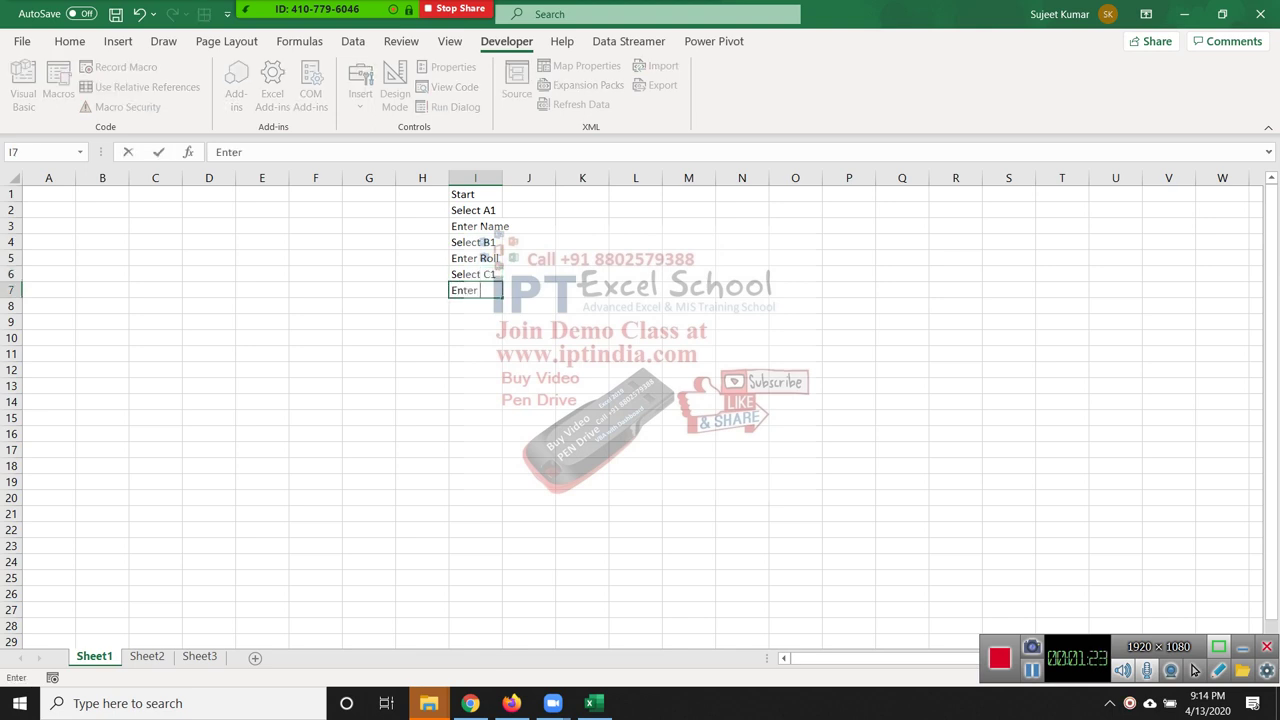
text( Marks)
key(Return)
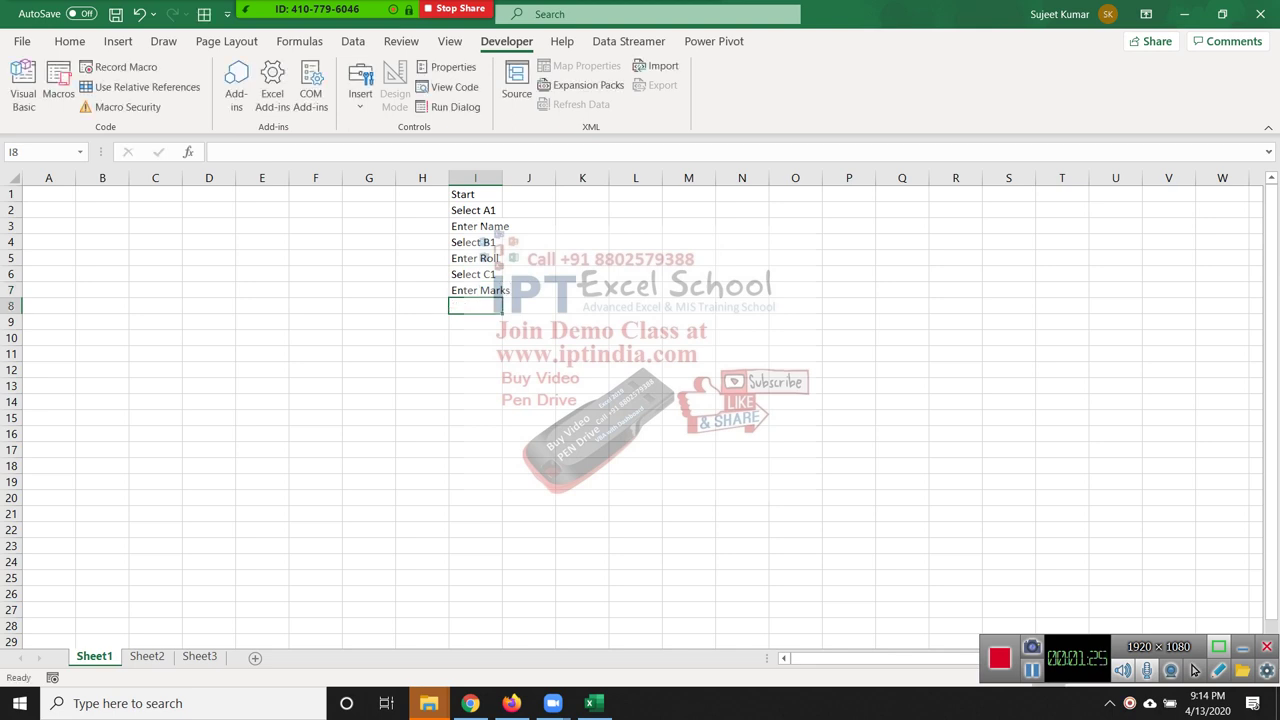
text(Select A1)
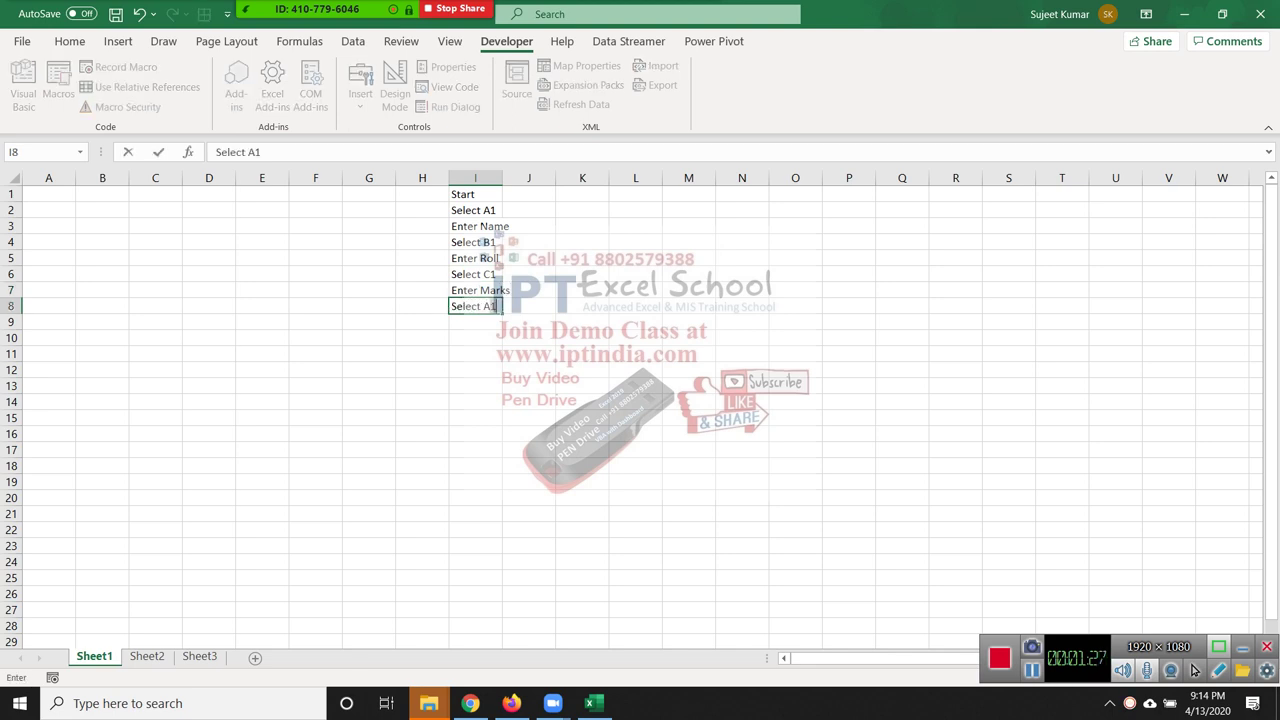
text(:)
text(C10)
key(Return)
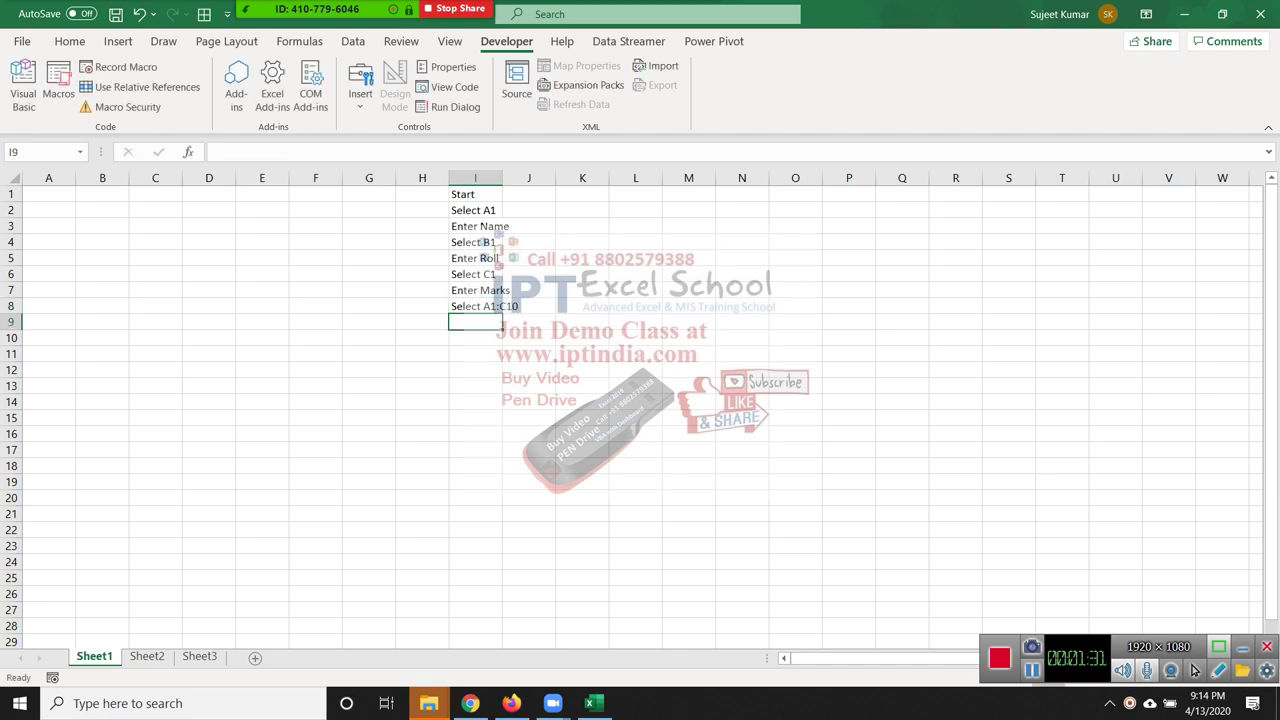
Add 'Apply Border', 'Select C1' and 'Enter Name' as the next steps in I9:I11.
text(Applu)
key(BackSpace)
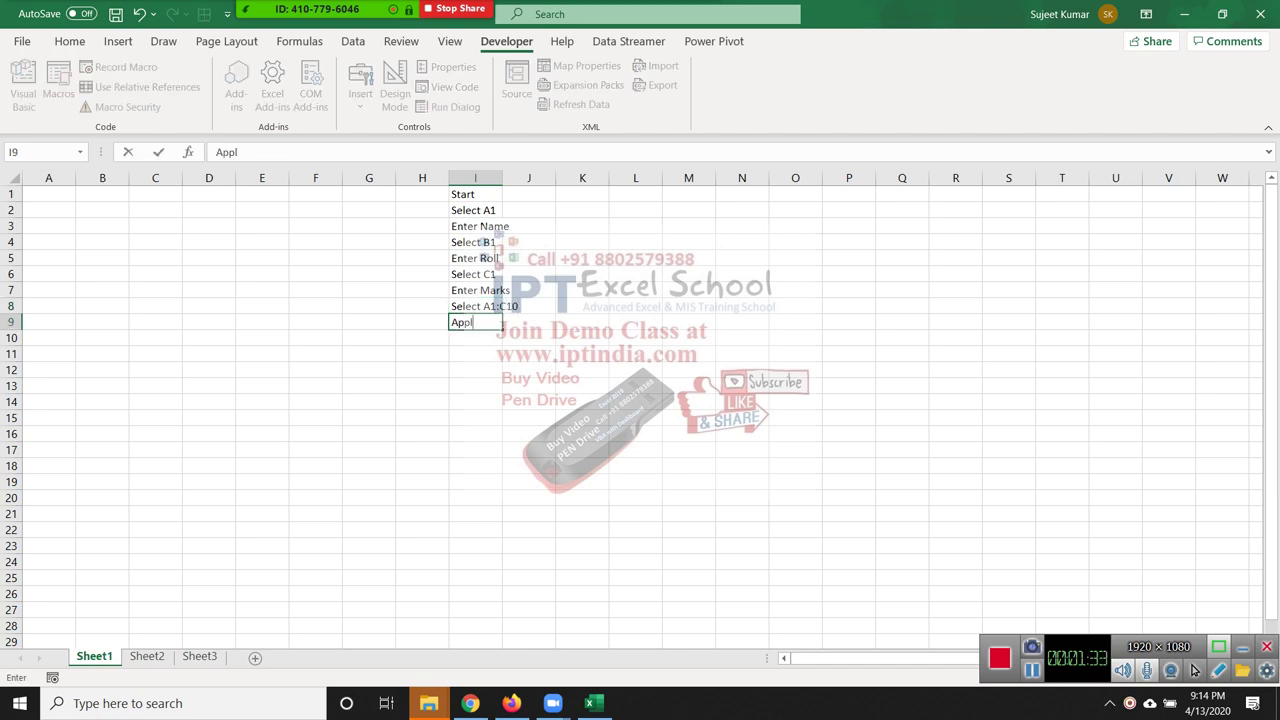
text(y)
text( Border)
key(Return)
text(Sele)
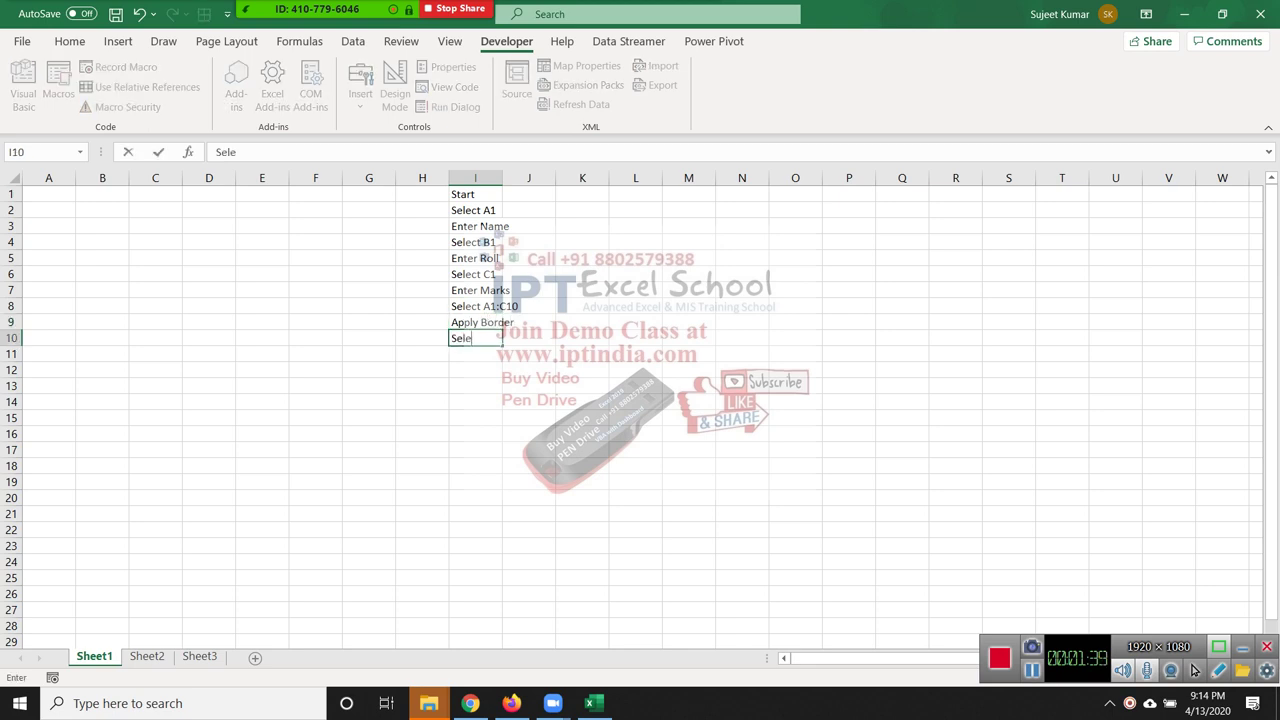
text(ct C1)
key(Return)
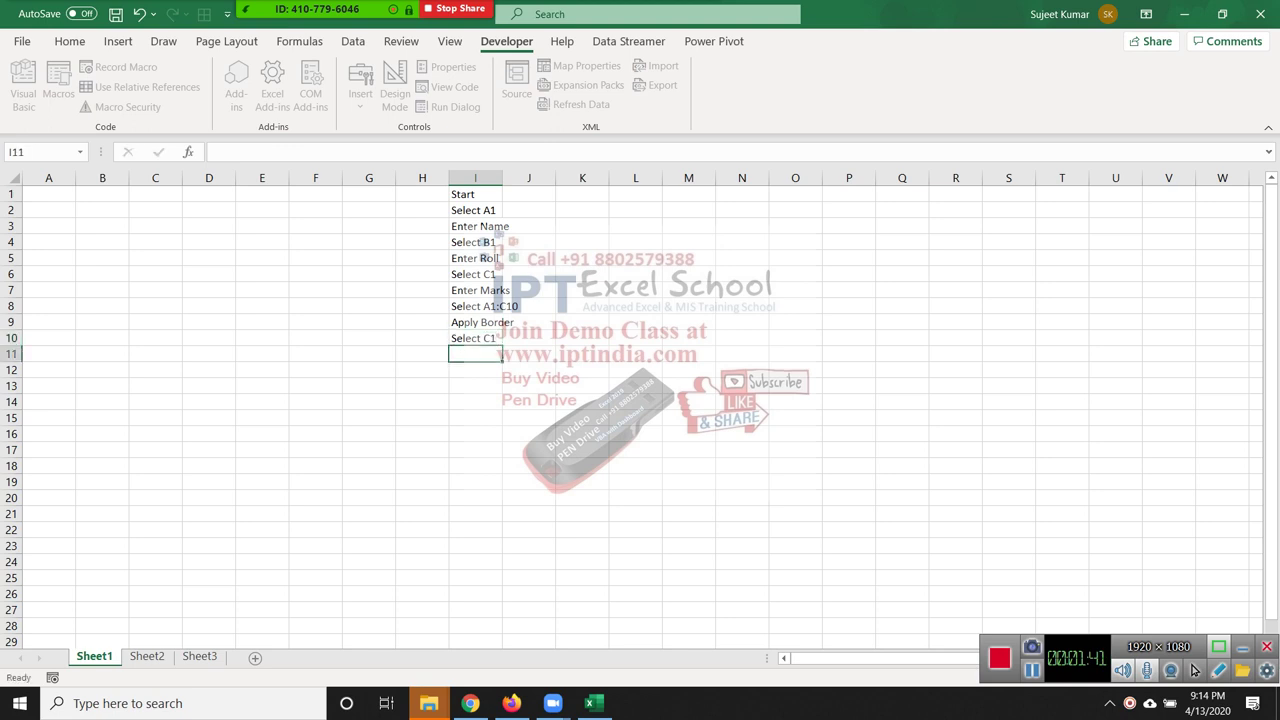
text(A)
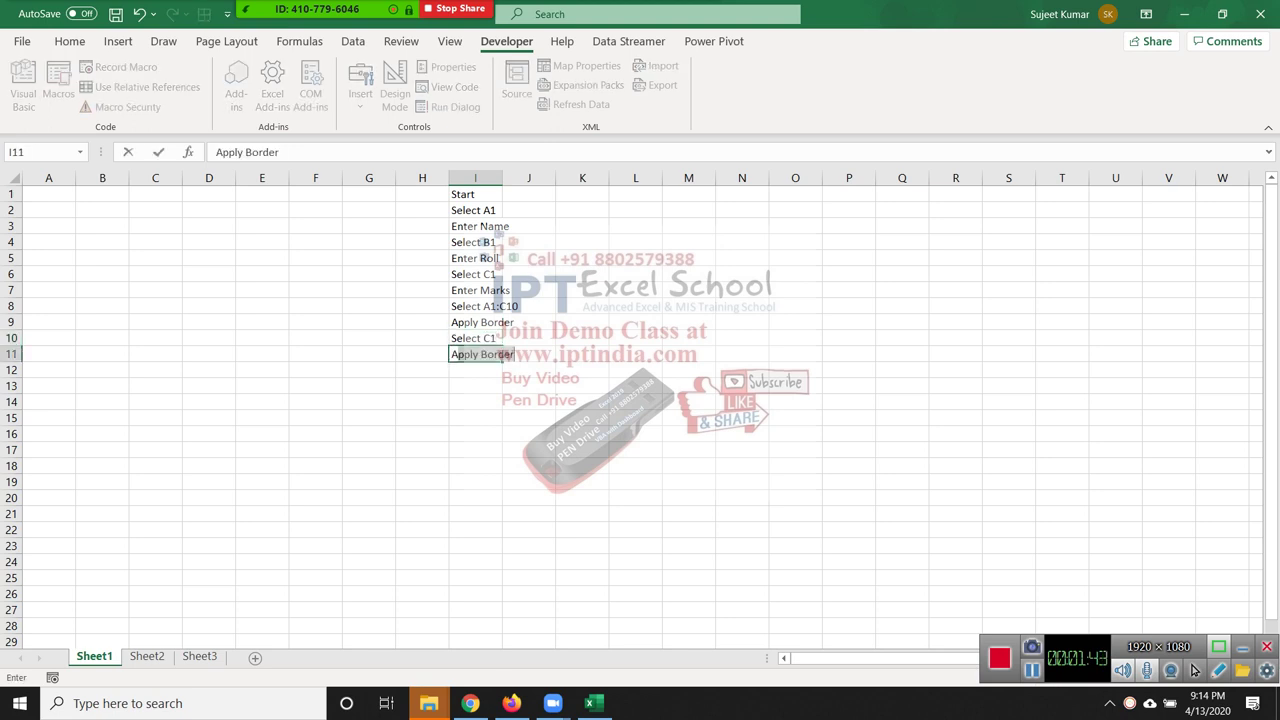
key(BackSpace)
key(BackSpace)
text(E)
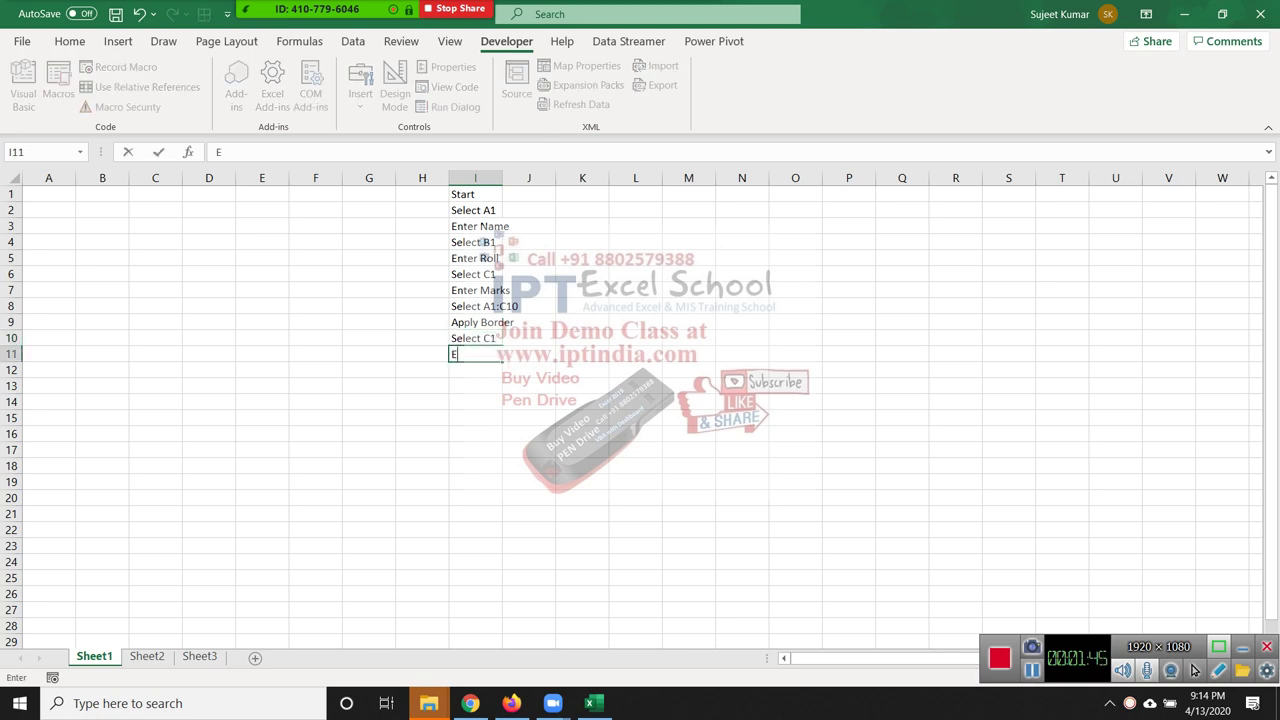
text(nter Name)
key(Return)
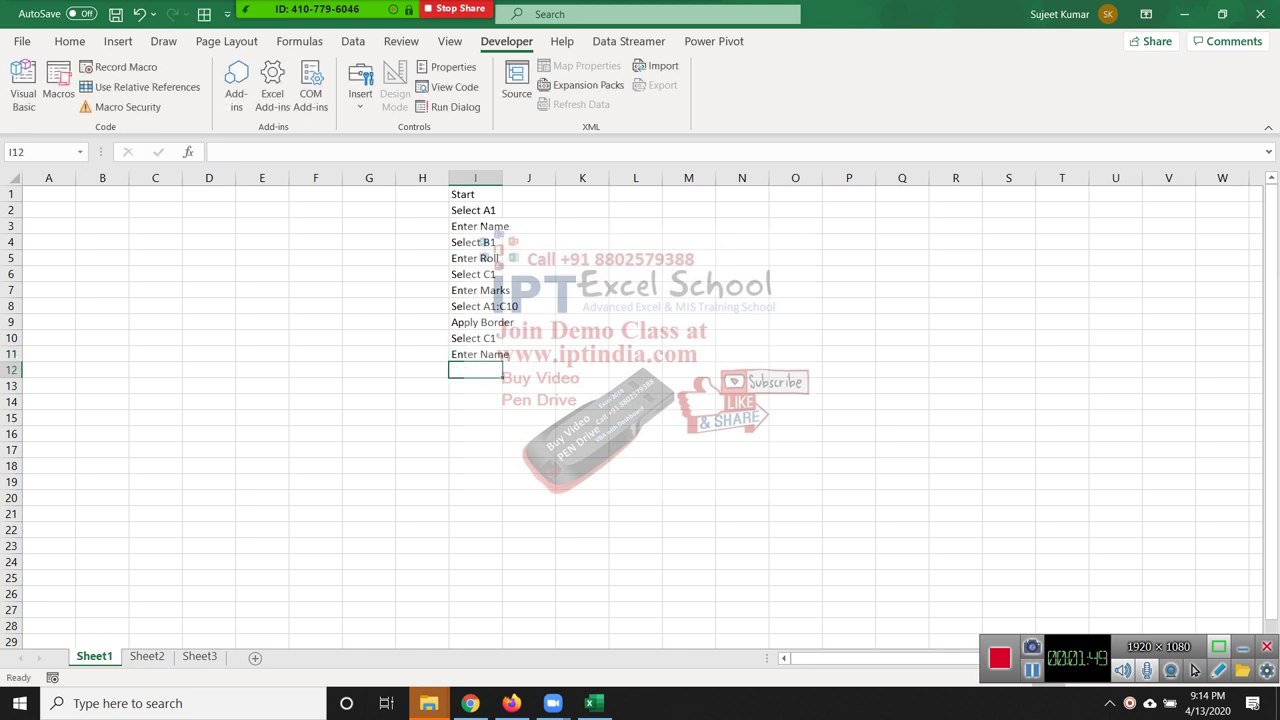
Correct row 11 to 'Enter Total' and row 10 to 'Select A1', then add 'Select C10'.
key(Up)
key(F2)
key(BackSpace)
key(BackSpace)
key(BackSpace)
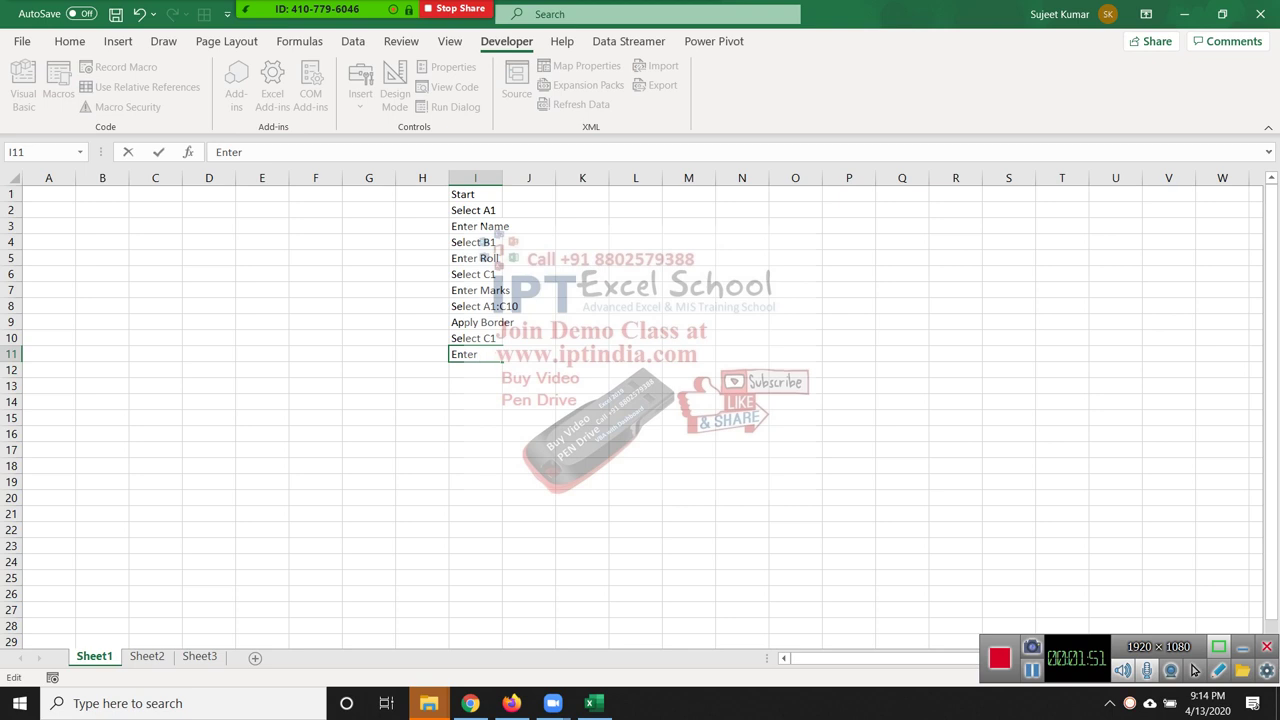
text(Total)
key(Return)
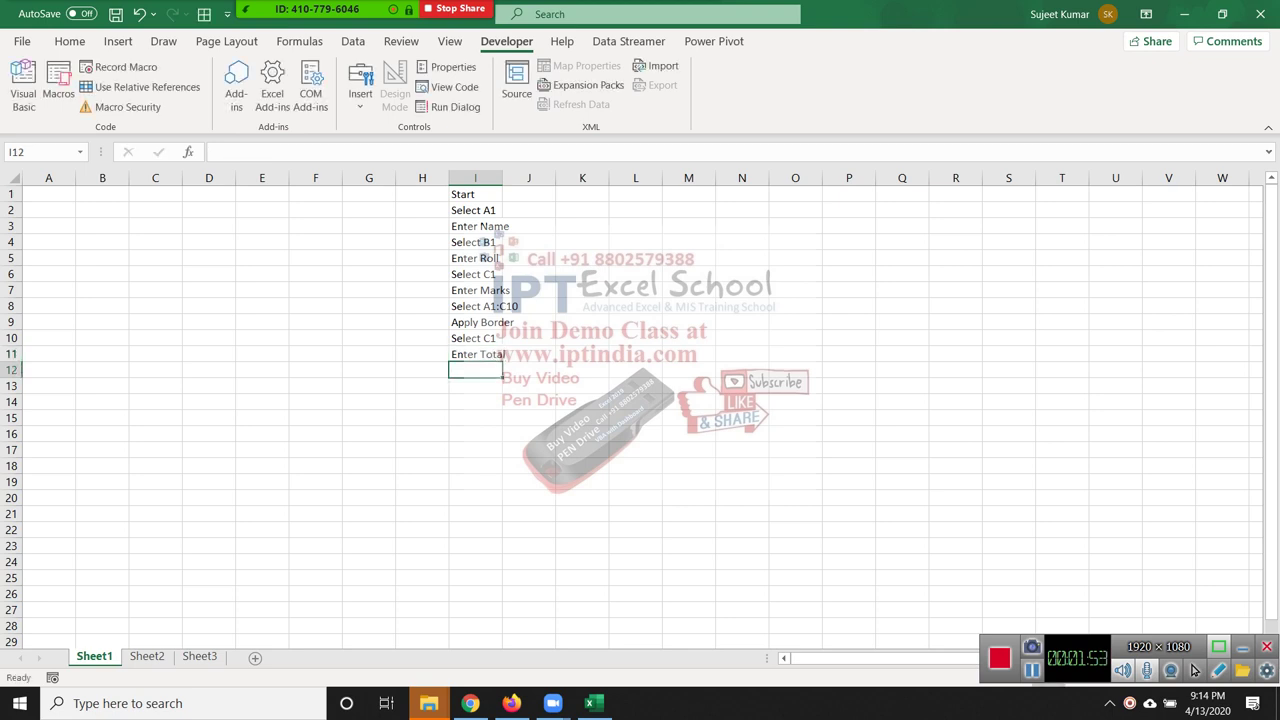
text(Del)
key(Escape)
key(Up)
key(Up)
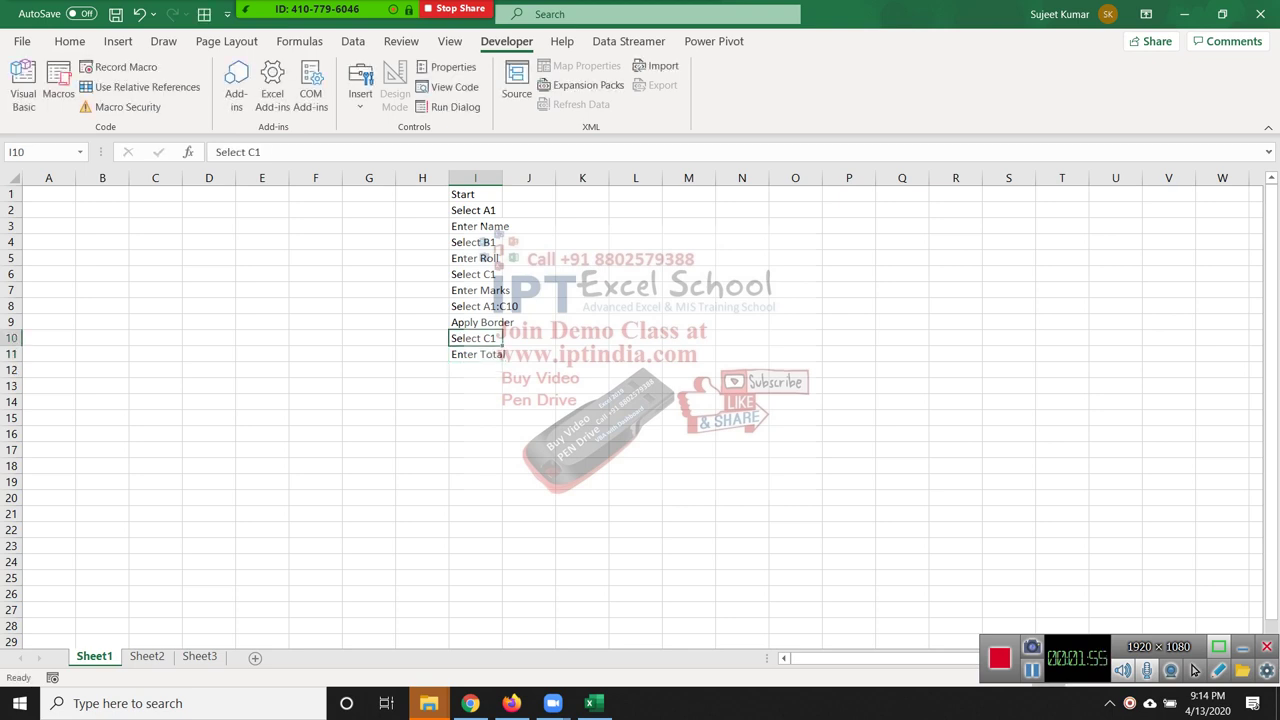
key(F2)
key(BackSpace)
key(BackSpace)
text(A)
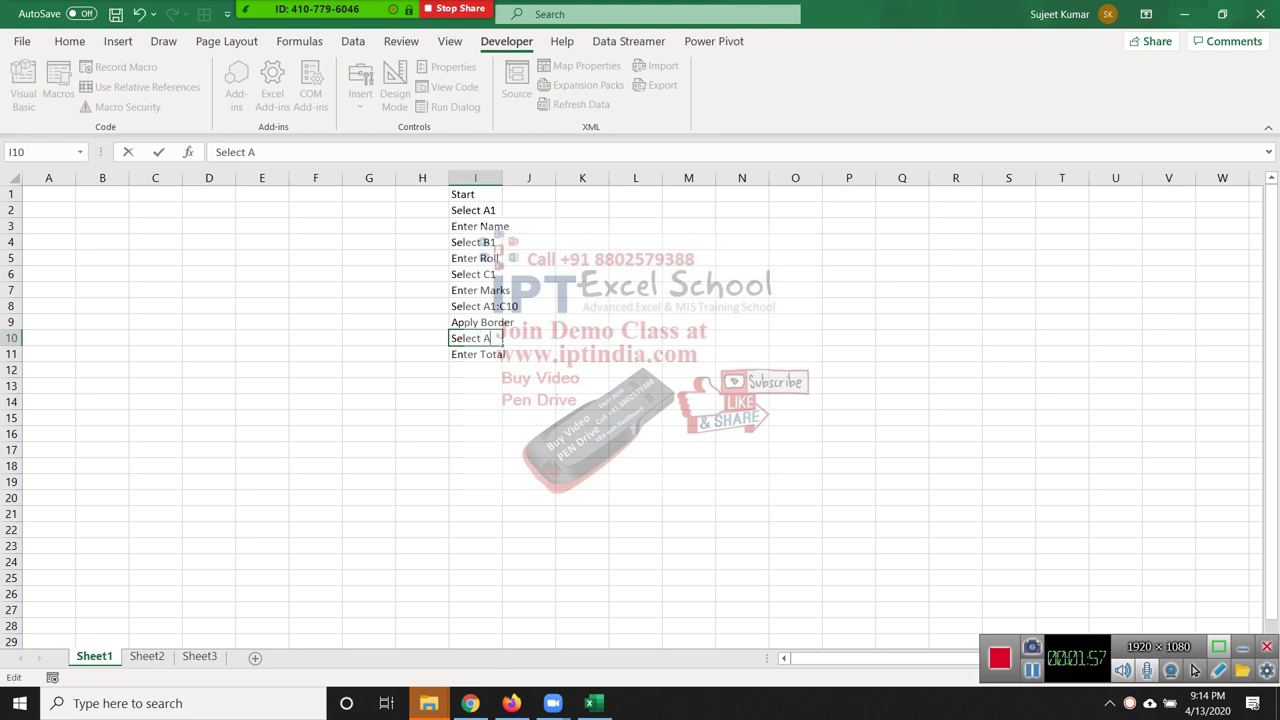
text(1)
key(Return)
key(Return)
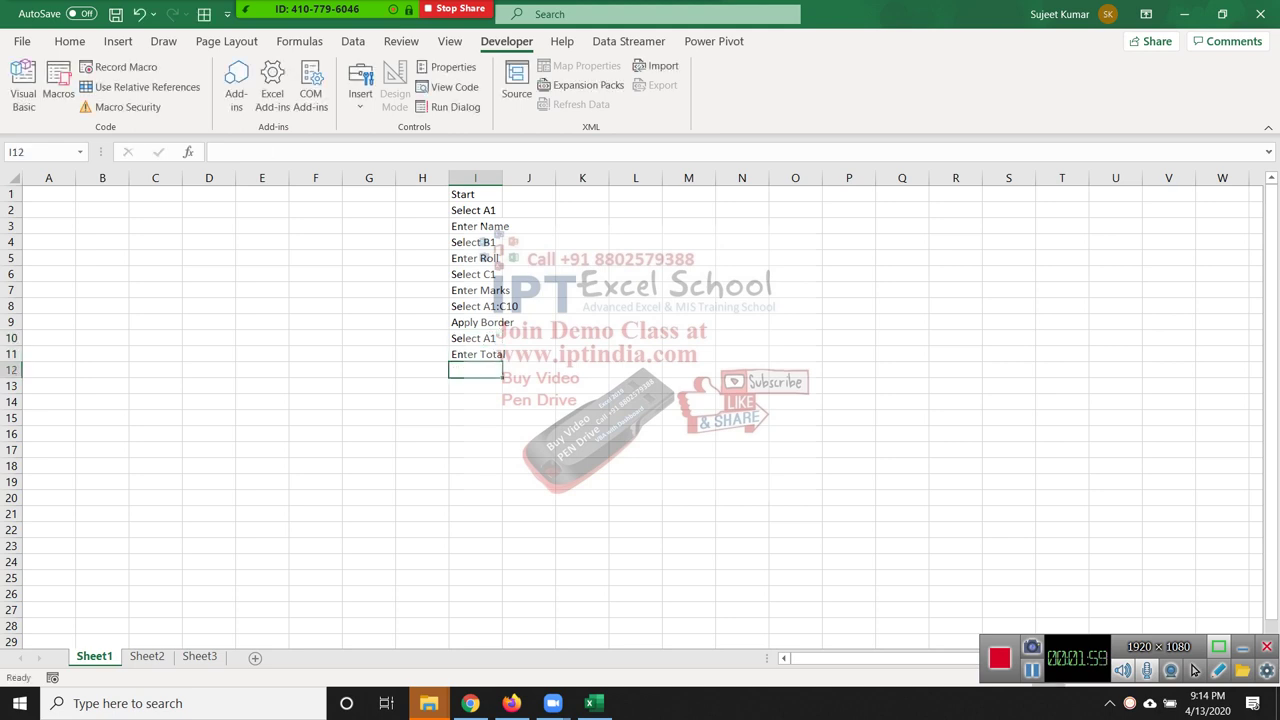
text(Select)
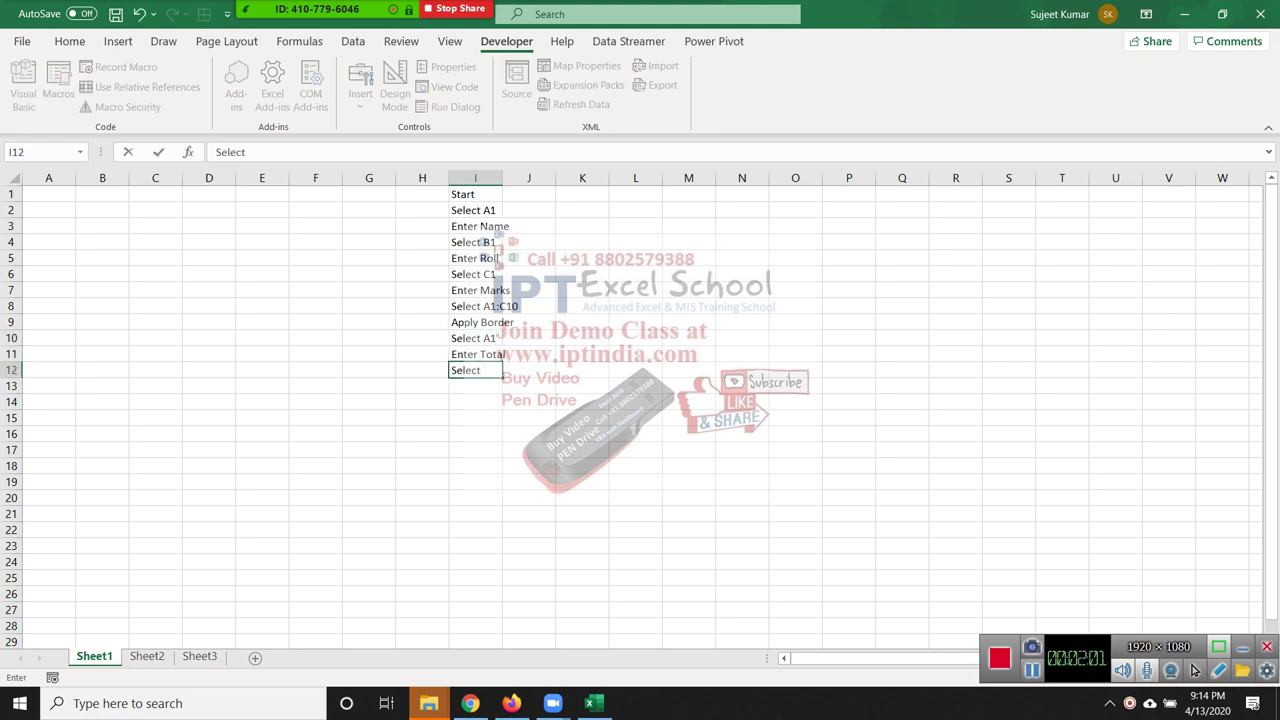
text( C10)
key(Return)
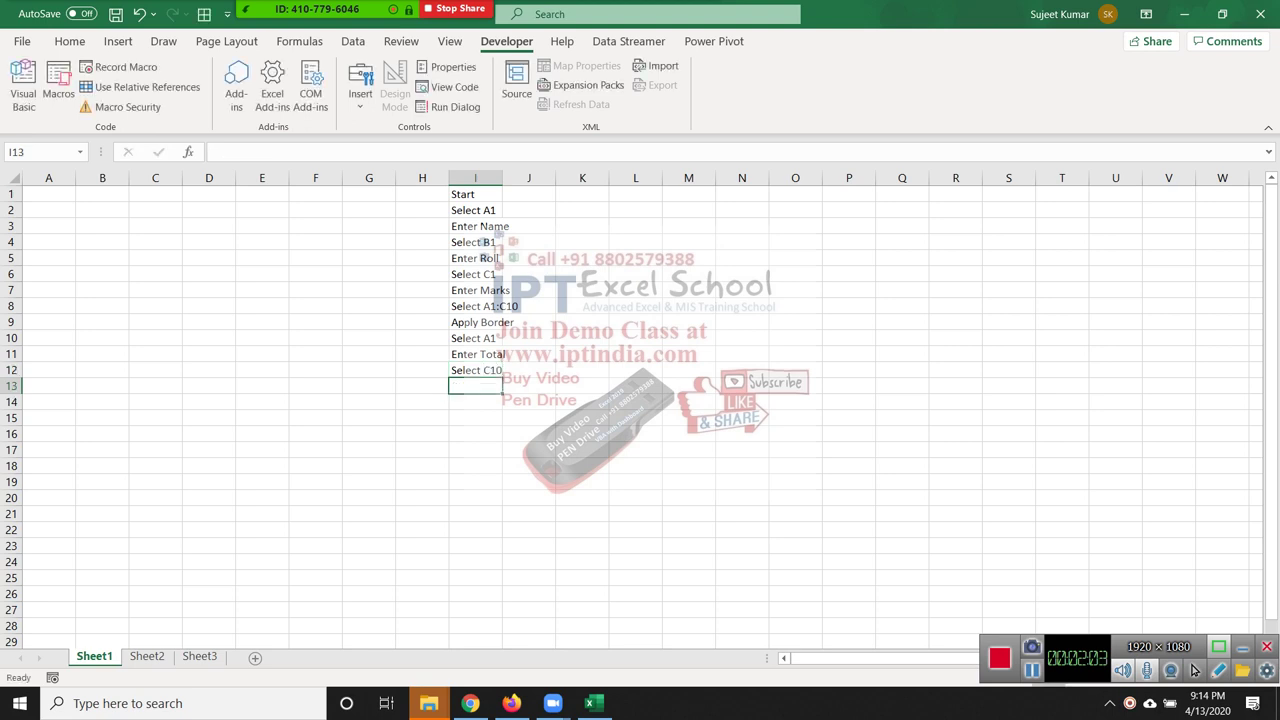
Change row 10 to 'Select A10', then add 'Apply Sum Function' and 'End'.
key(Up)
key(Up)
key(Up)
key(F2)
text(0)
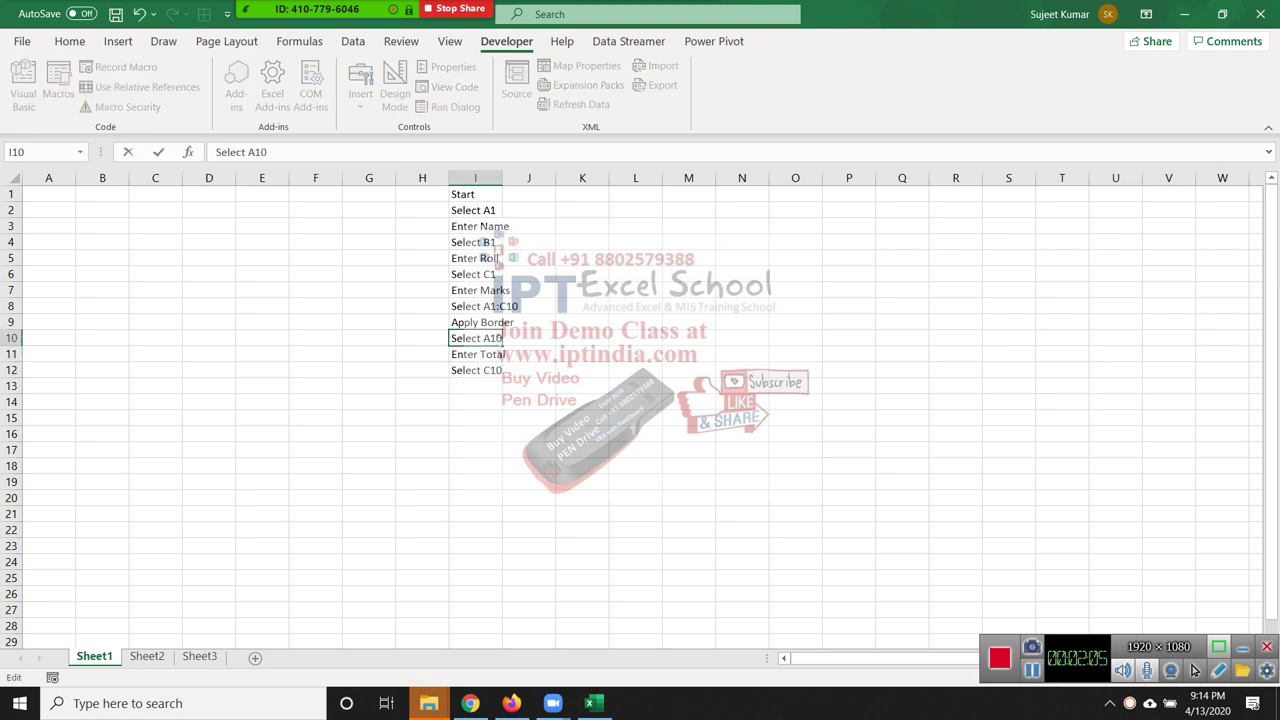
key(Return)
key(Down)
key(Down)
text(A)
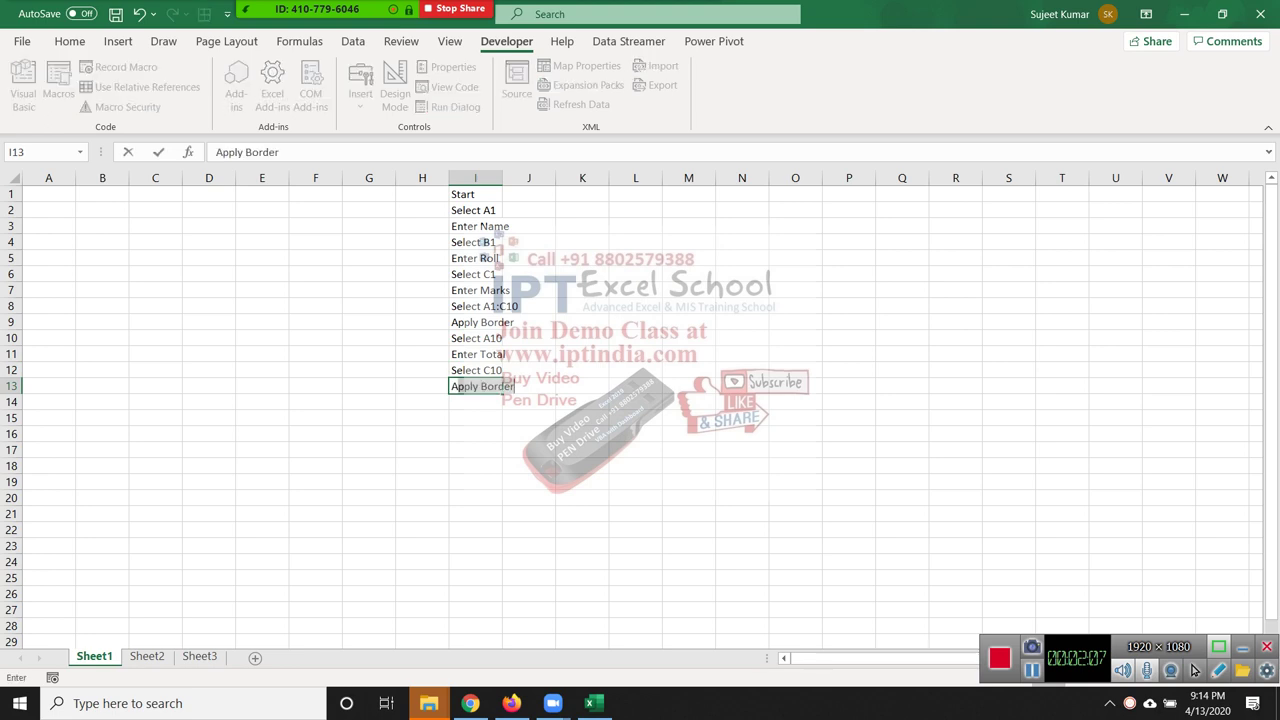
text(pply S)
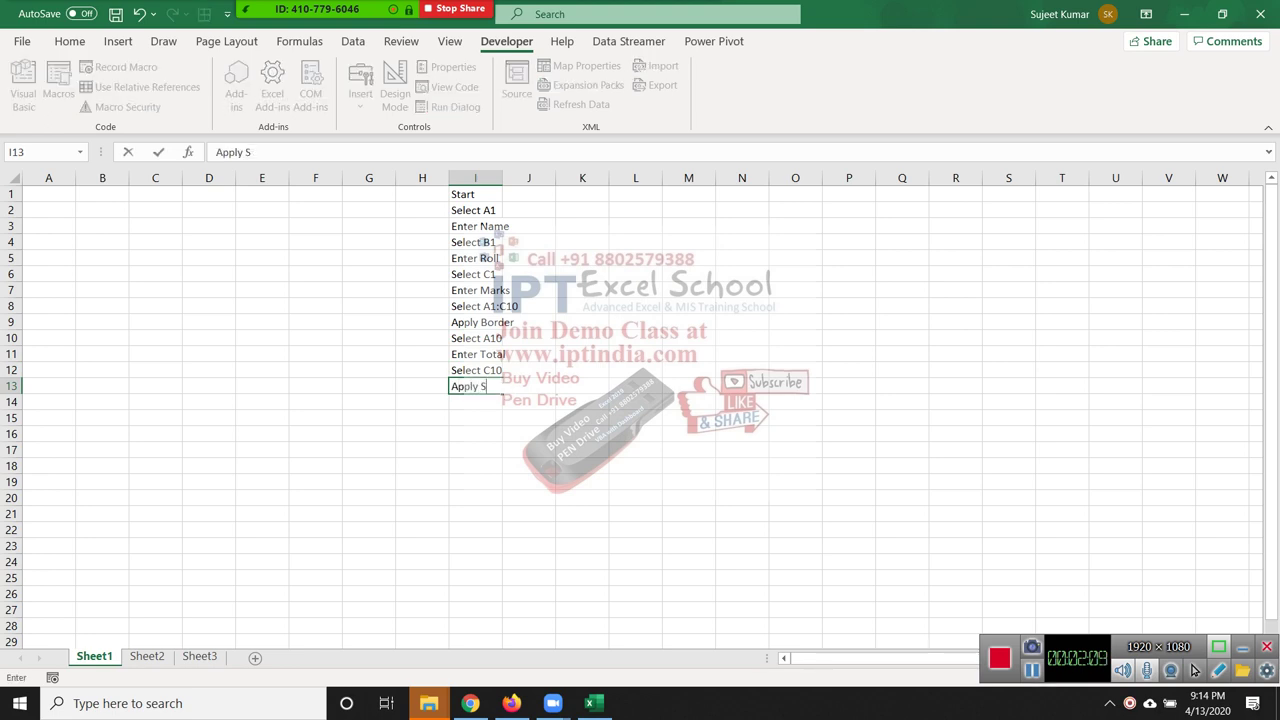
text(um Func)
text(tion)
key(Return)
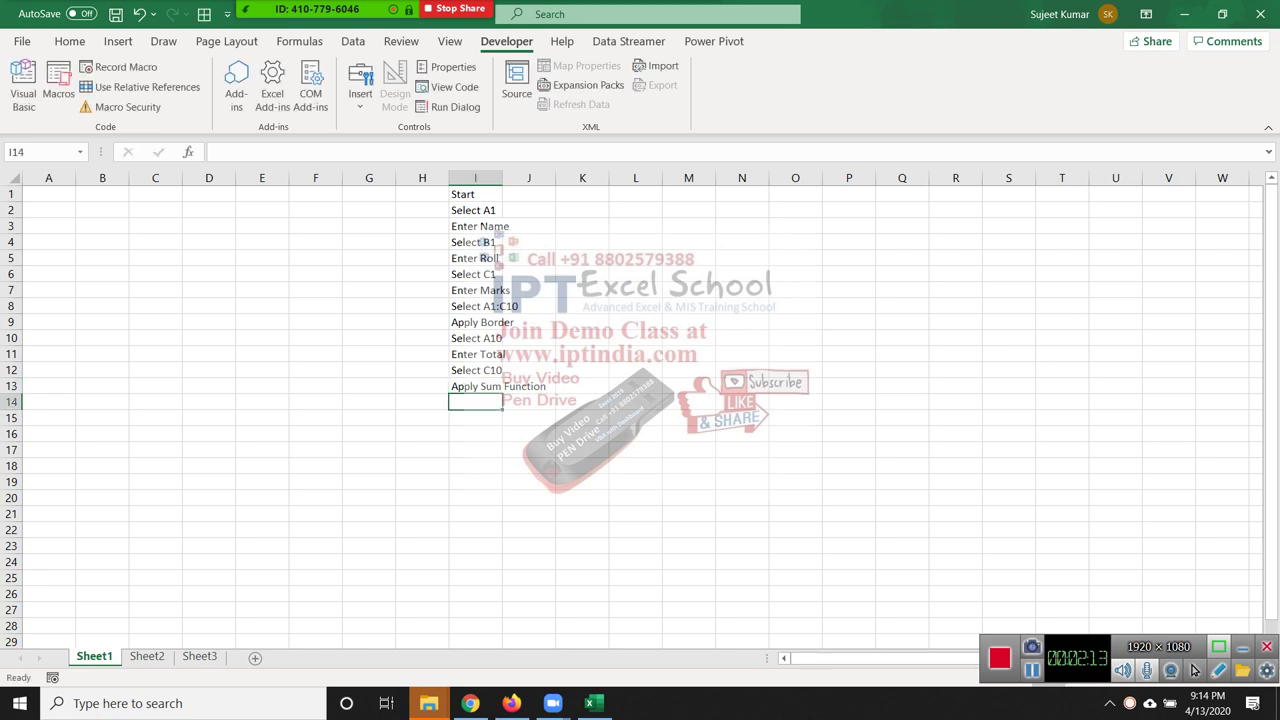
text(Ene)
key(BackSpace)
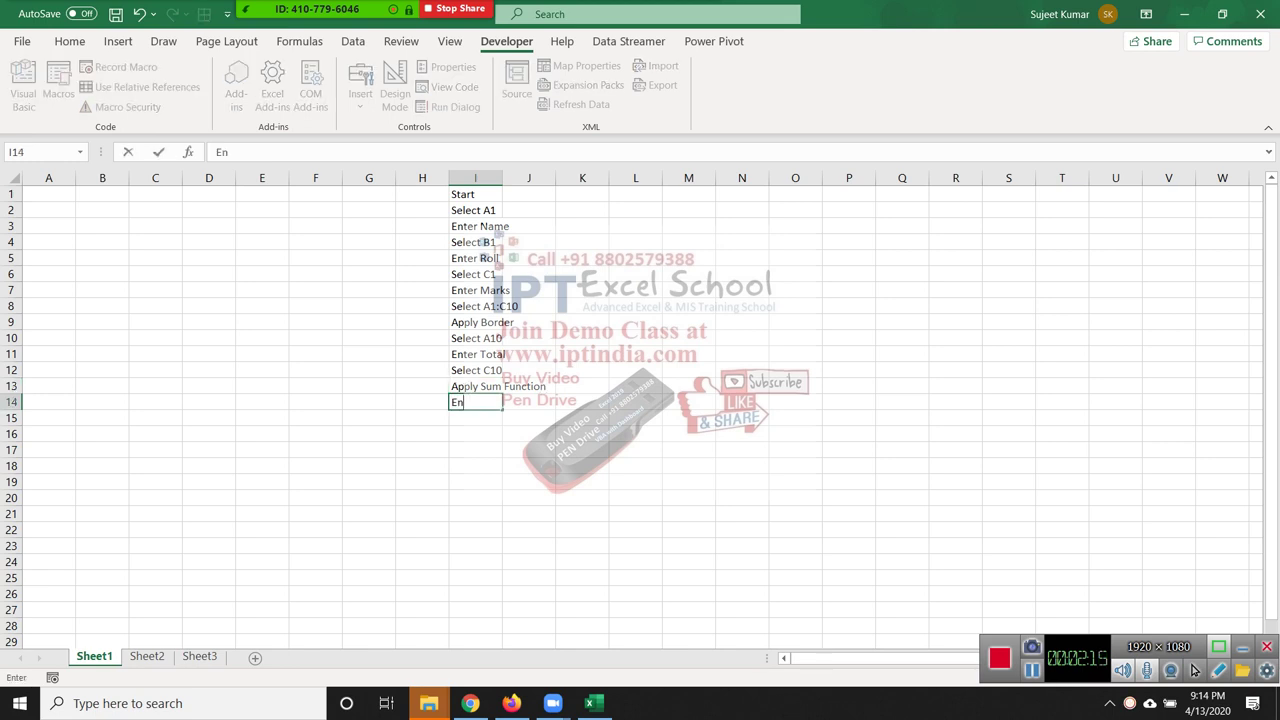
text(d)
key(Return)
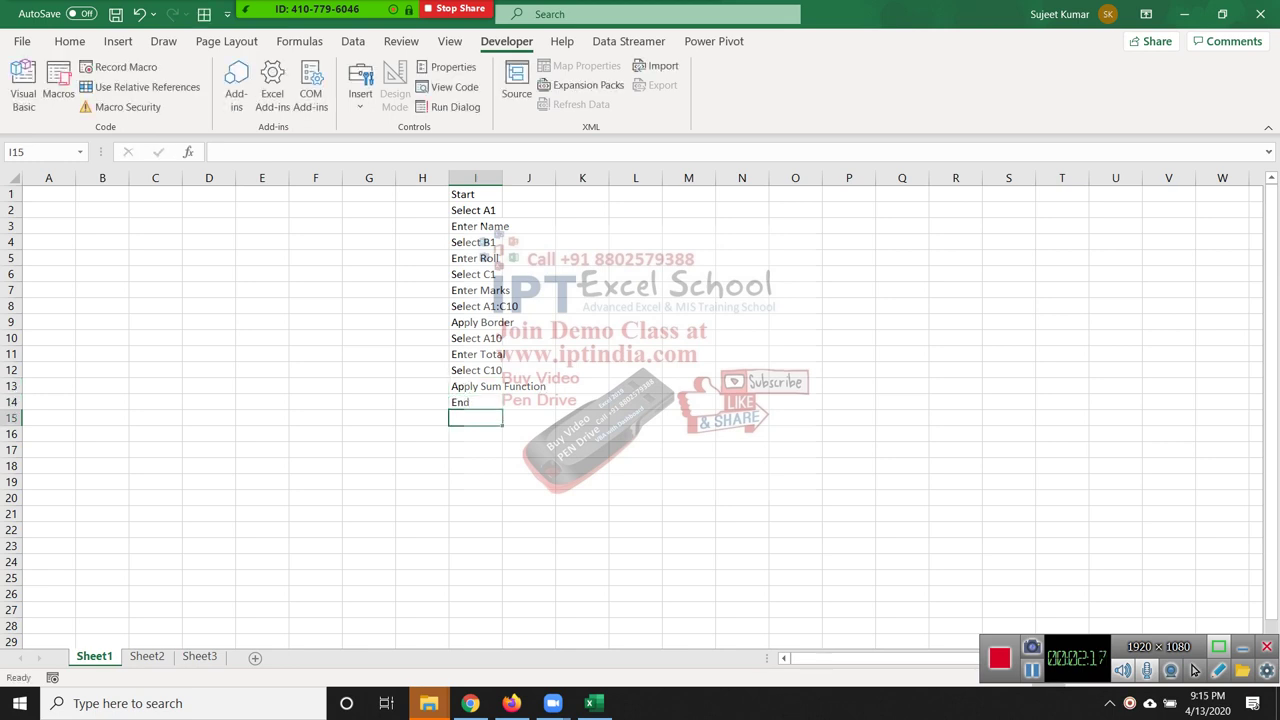
key(Right)
AutoFit column I so the longest step fits, then return to the Start step.
double_click(502, 178)
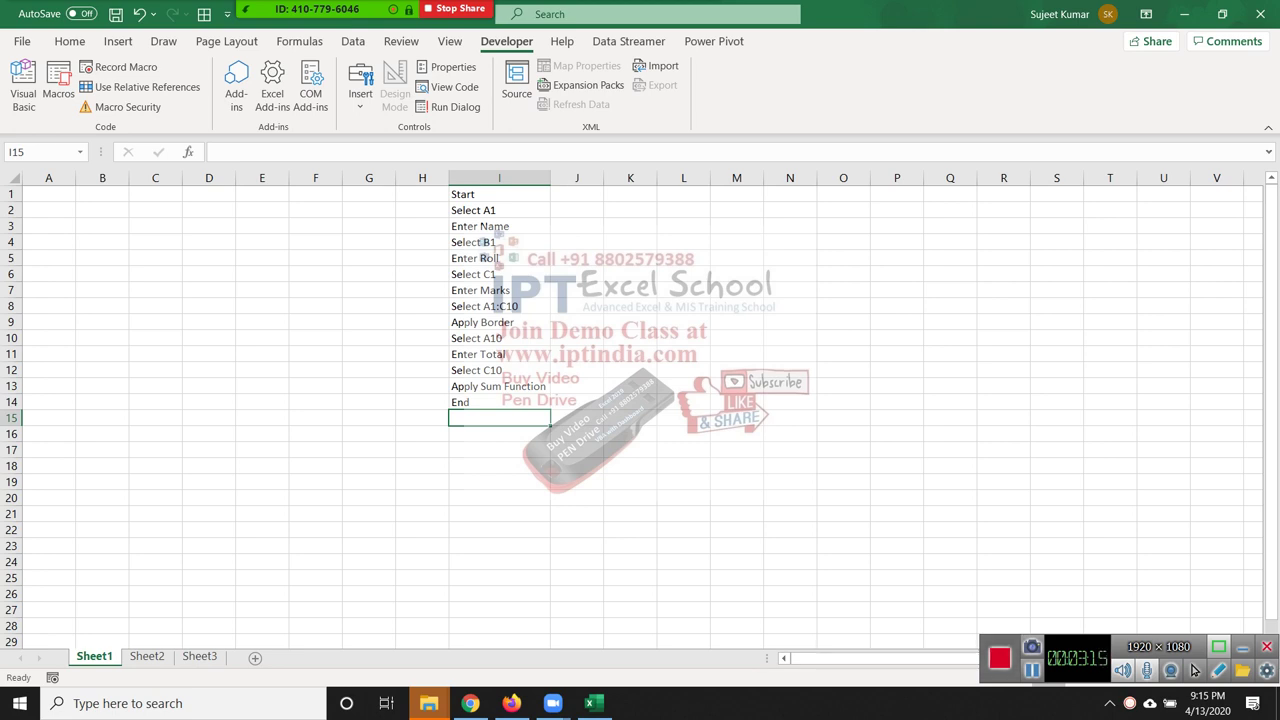
click(1194, 671)
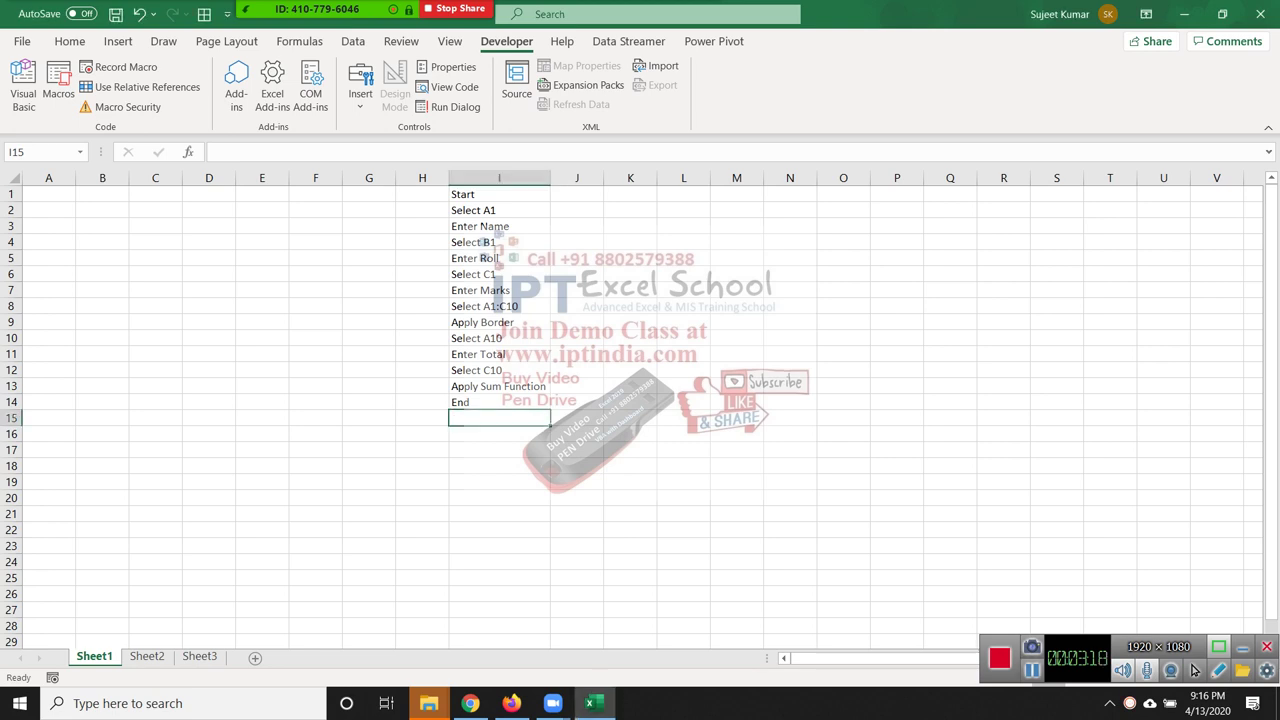
key(shift+Up)
key(shift+Up)
key(shift+Up)
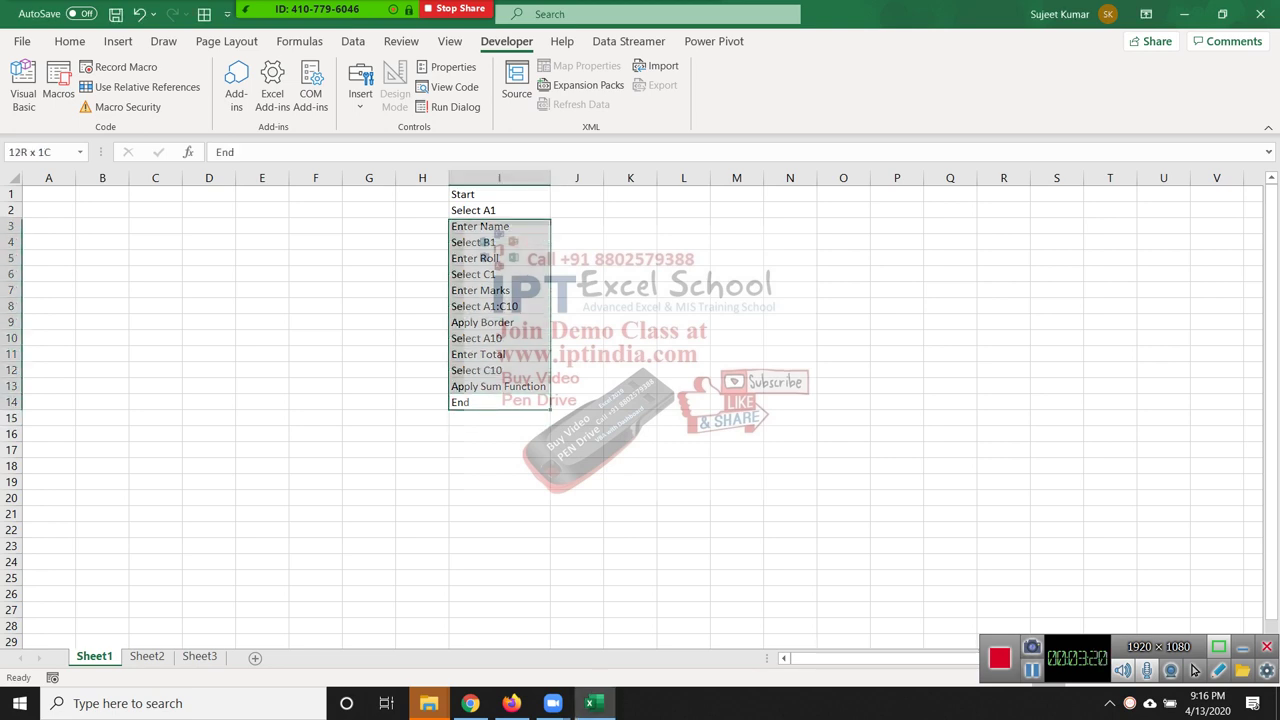
key(shift+Up)
key(shift+Up)
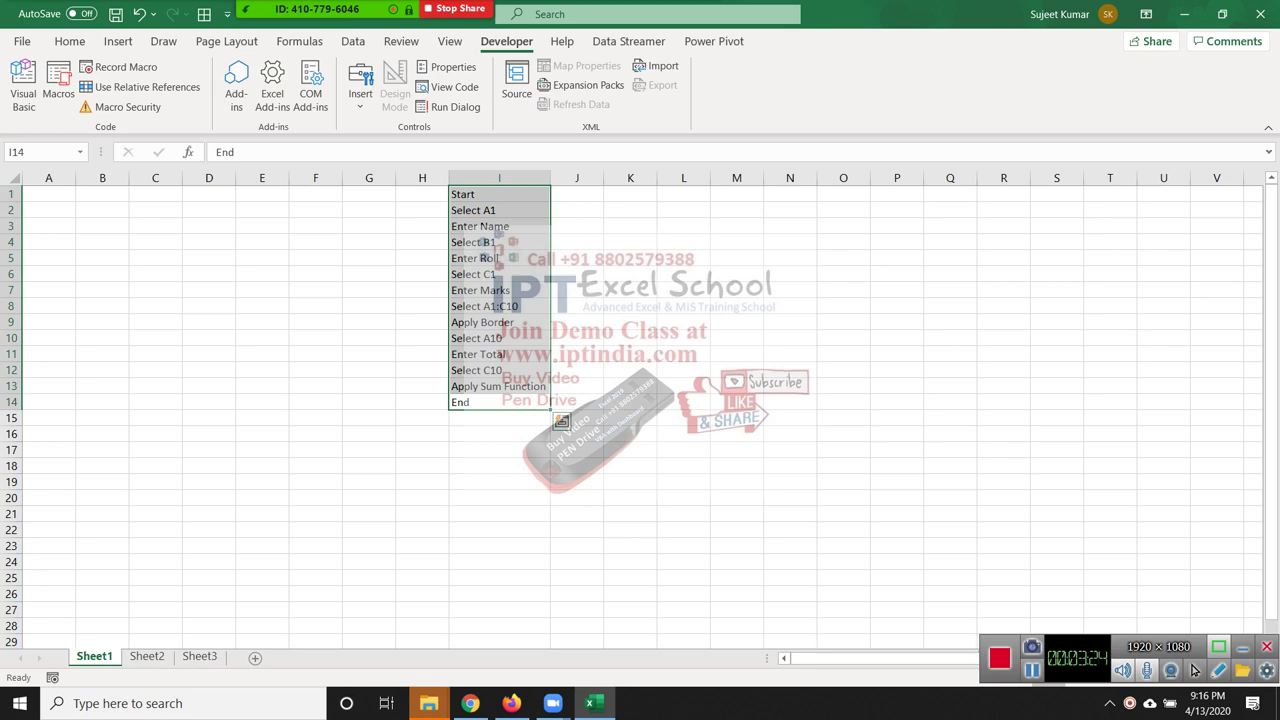
key(Down)
key(Up)
key(ctrl+Up)
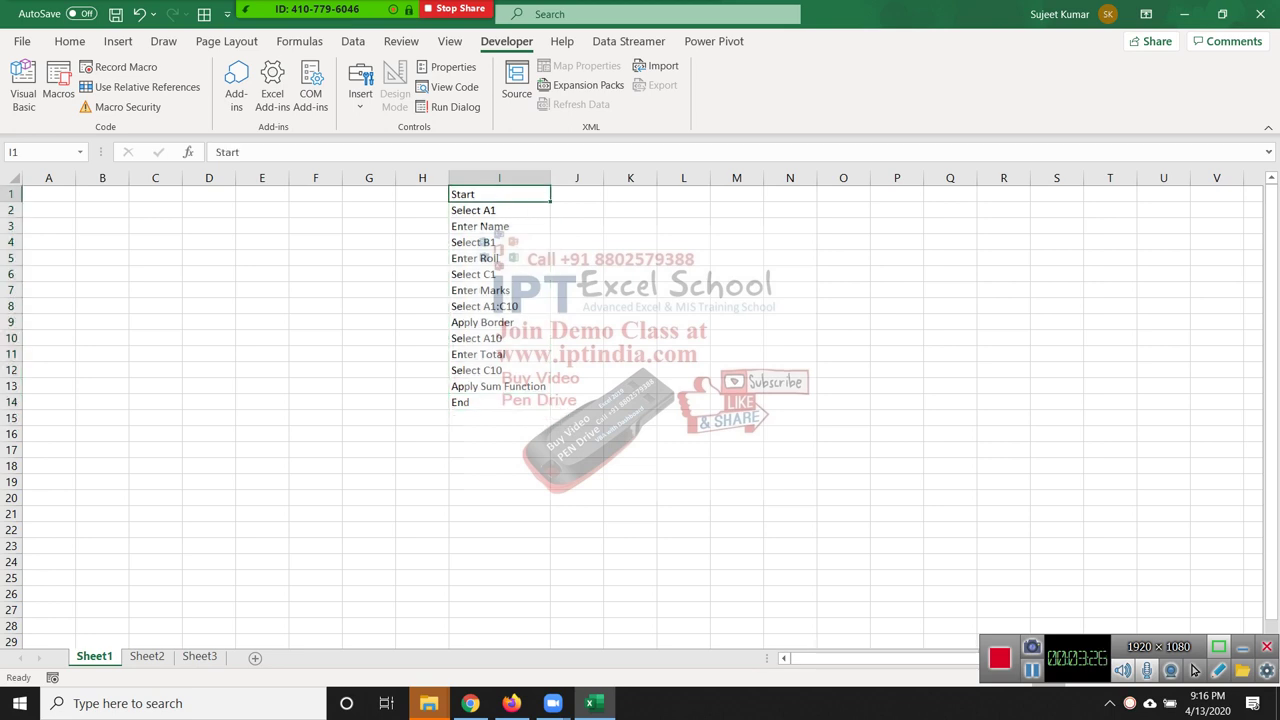
Review the step list down to the Apply Border row, highlighting that row.
key(Down)
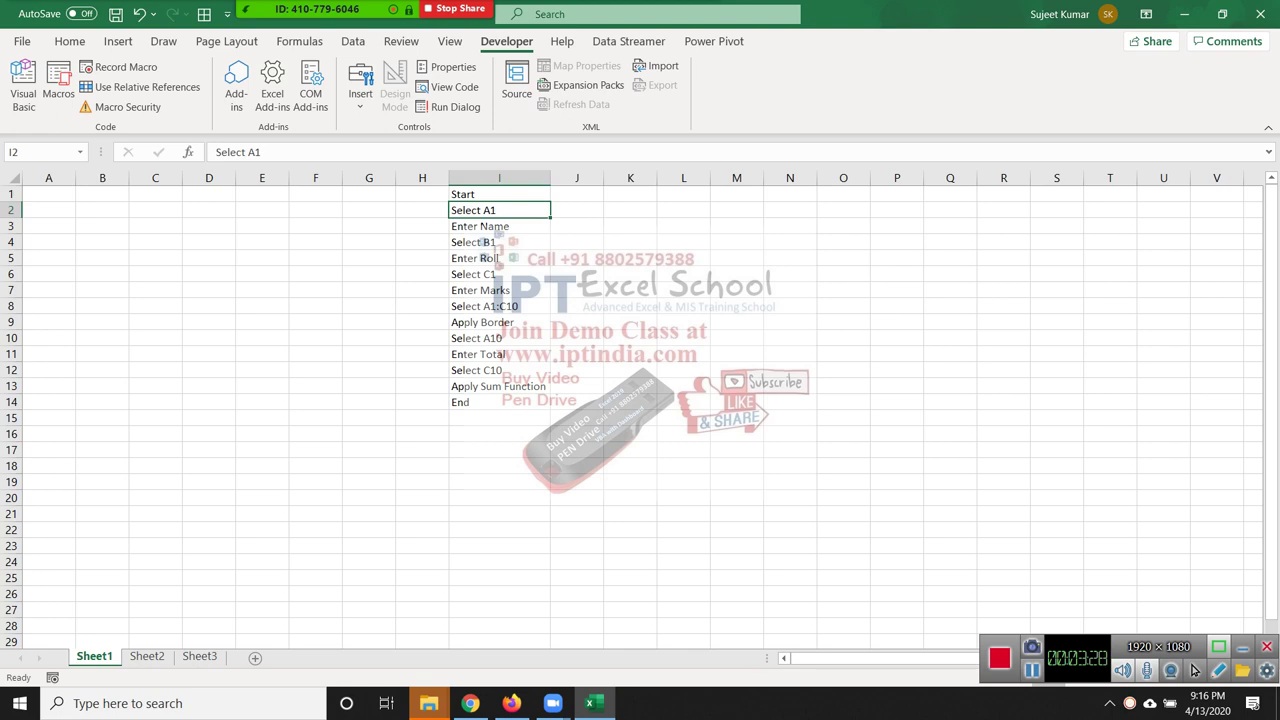
key(Down)
key(Down)
key(Right)
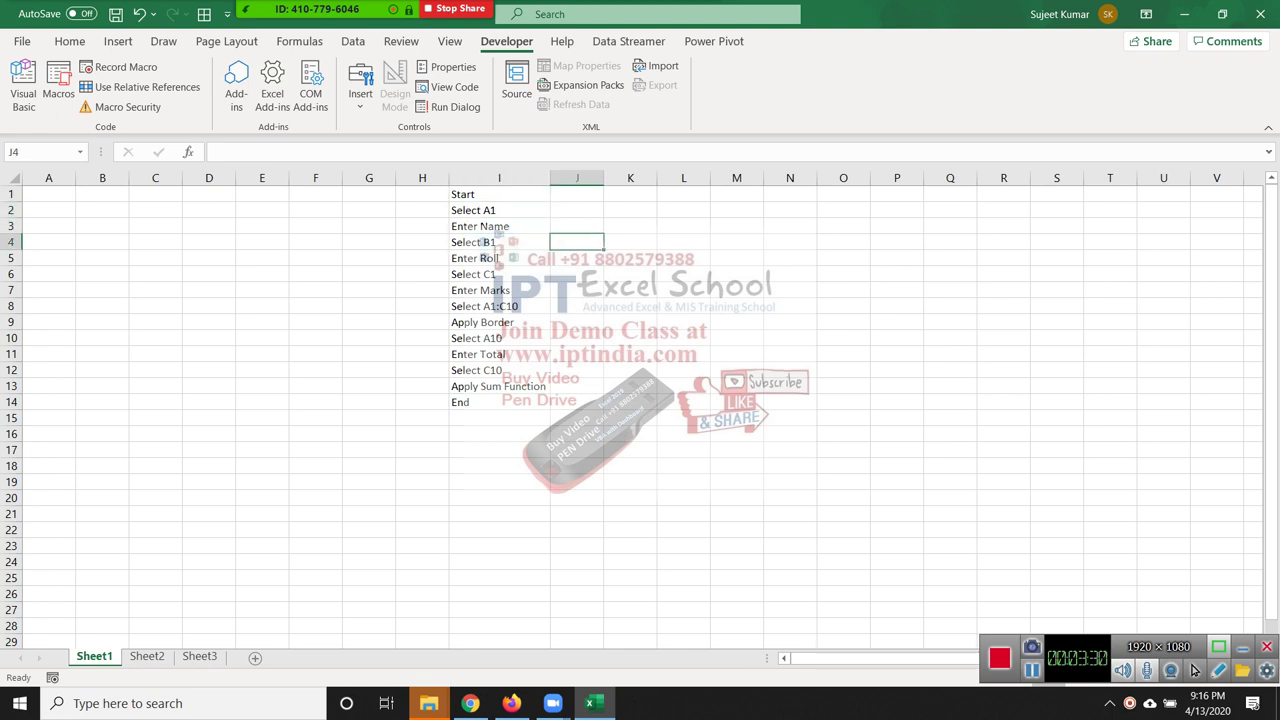
key(Down)
key(Left)
key(Down)
key(Down)
key(Right)
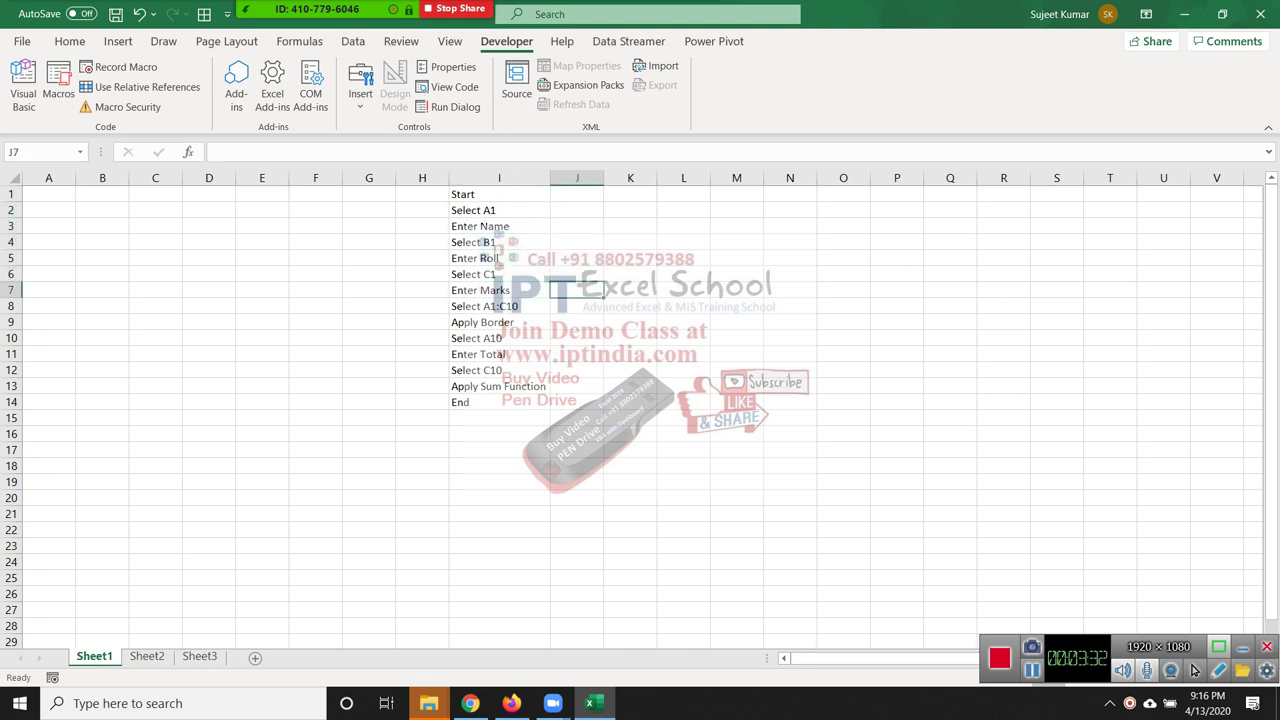
key(Down)
key(Down)
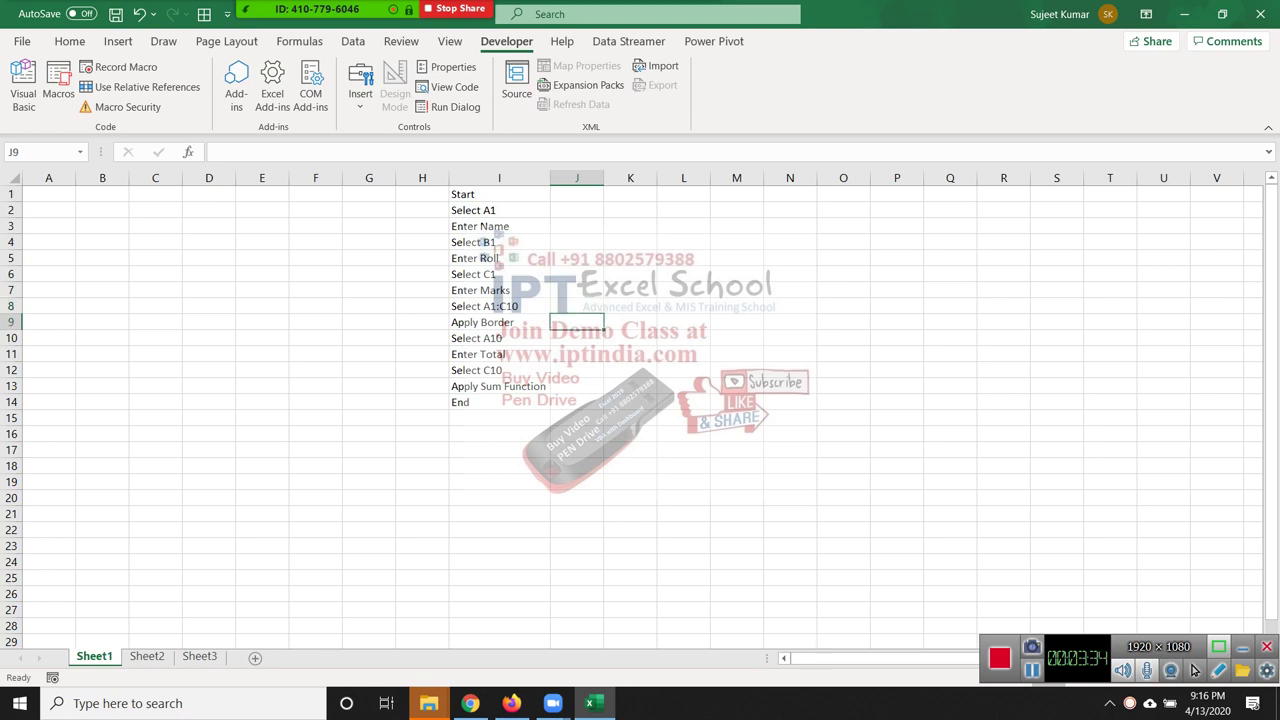
key(Left)
key(Left)
key(Right)
key(shift+Right)
key(shift+Right)
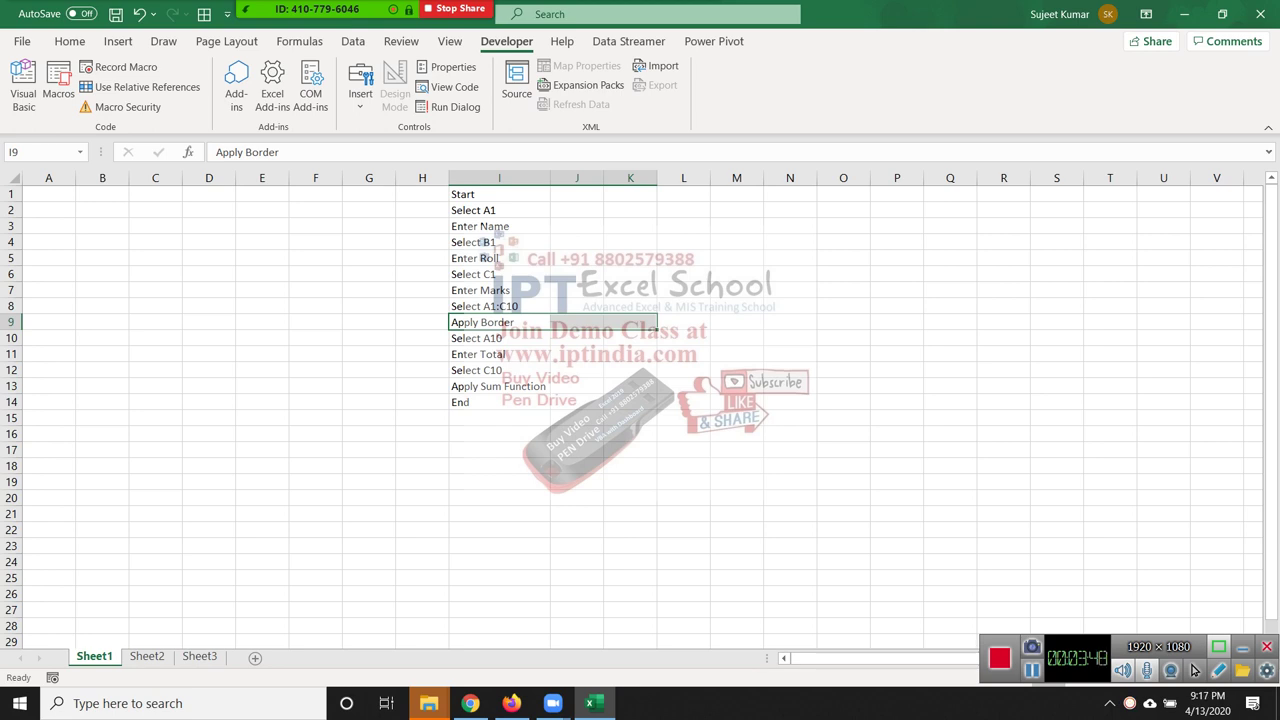
Review the Select A10 and Apply Sum Function rows, then select the whole list I1:I14.
key(Up)
key(Up)
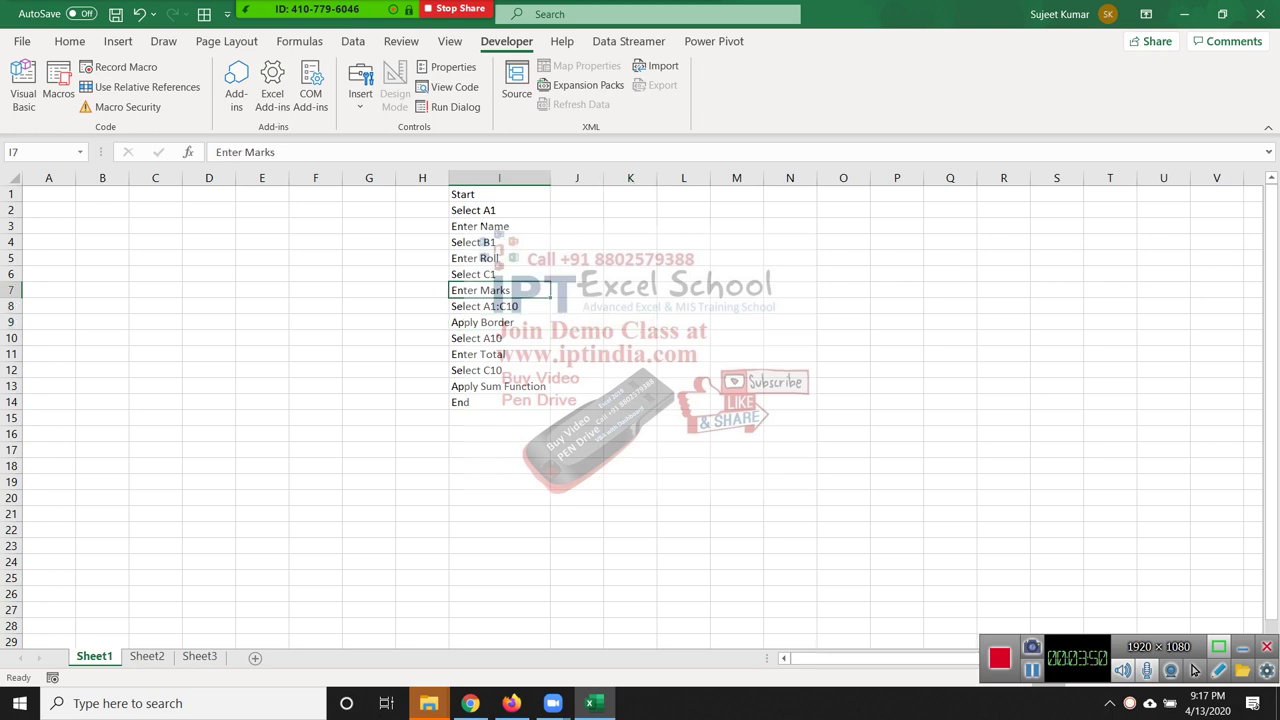
key(Up)
key(Up)
key(Up)
key(Up)
key(Up)
key(Right)
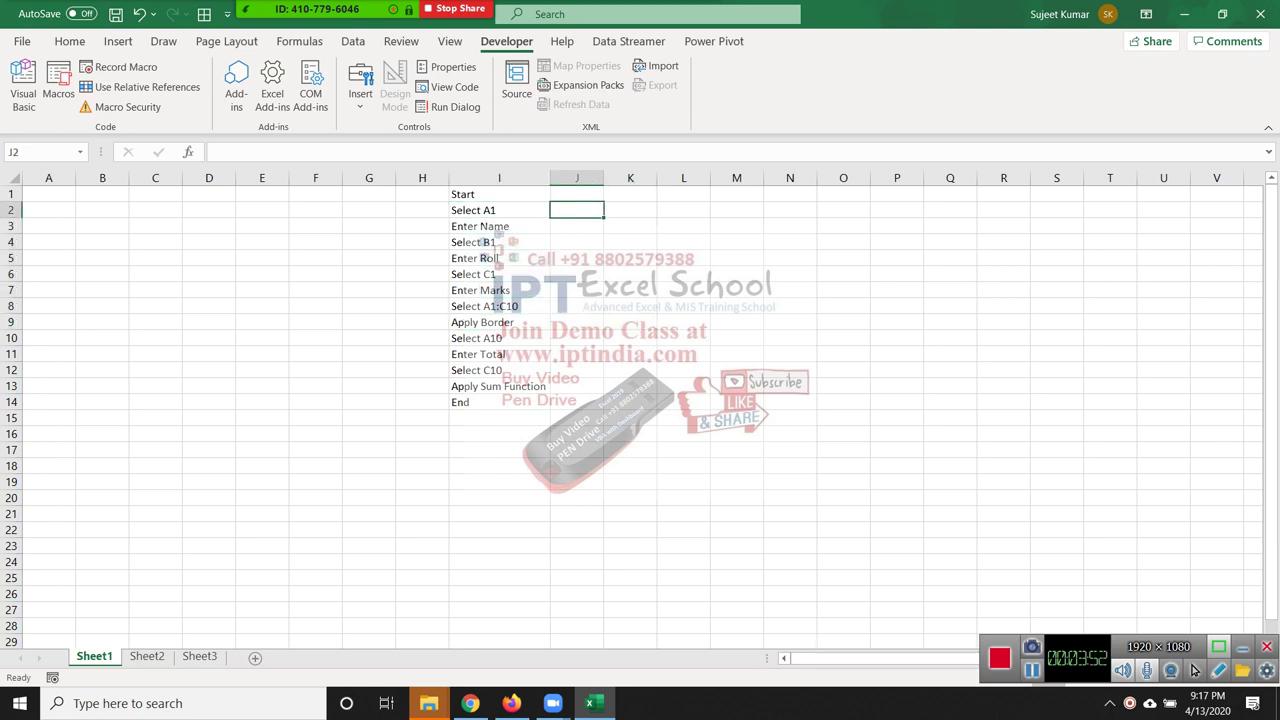
key(Down)
key(Down)
key(Down)
key(Down)
key(Down)
key(Down)
key(Down)
key(Down)
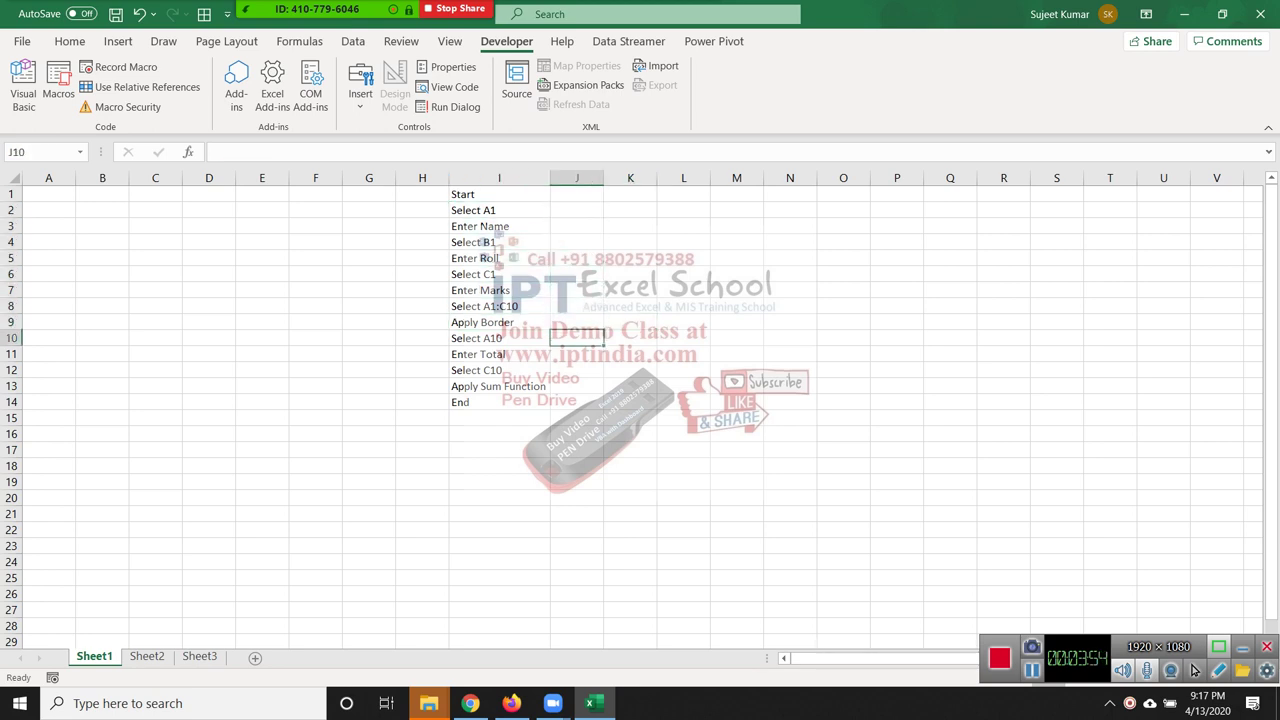
key(Down)
key(Down)
key(Down)
key(Left)
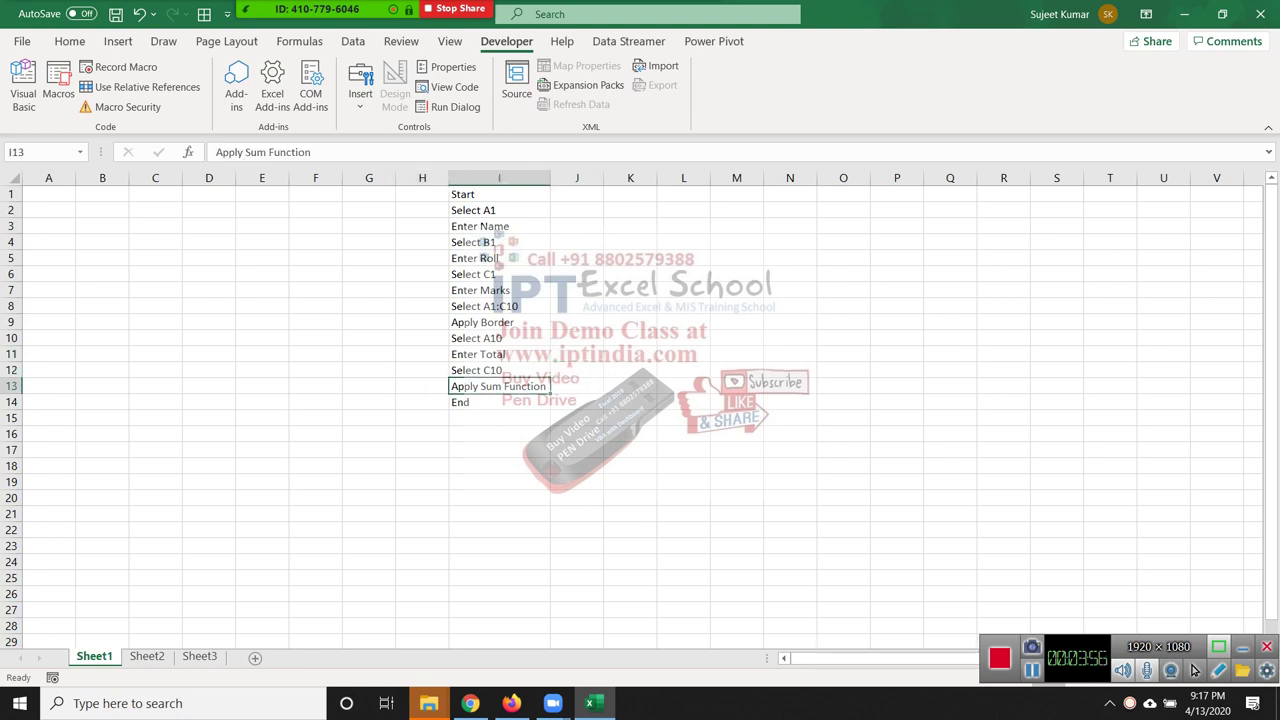
key(Up)
key(Up)
key(Up)
key(shift+Right)
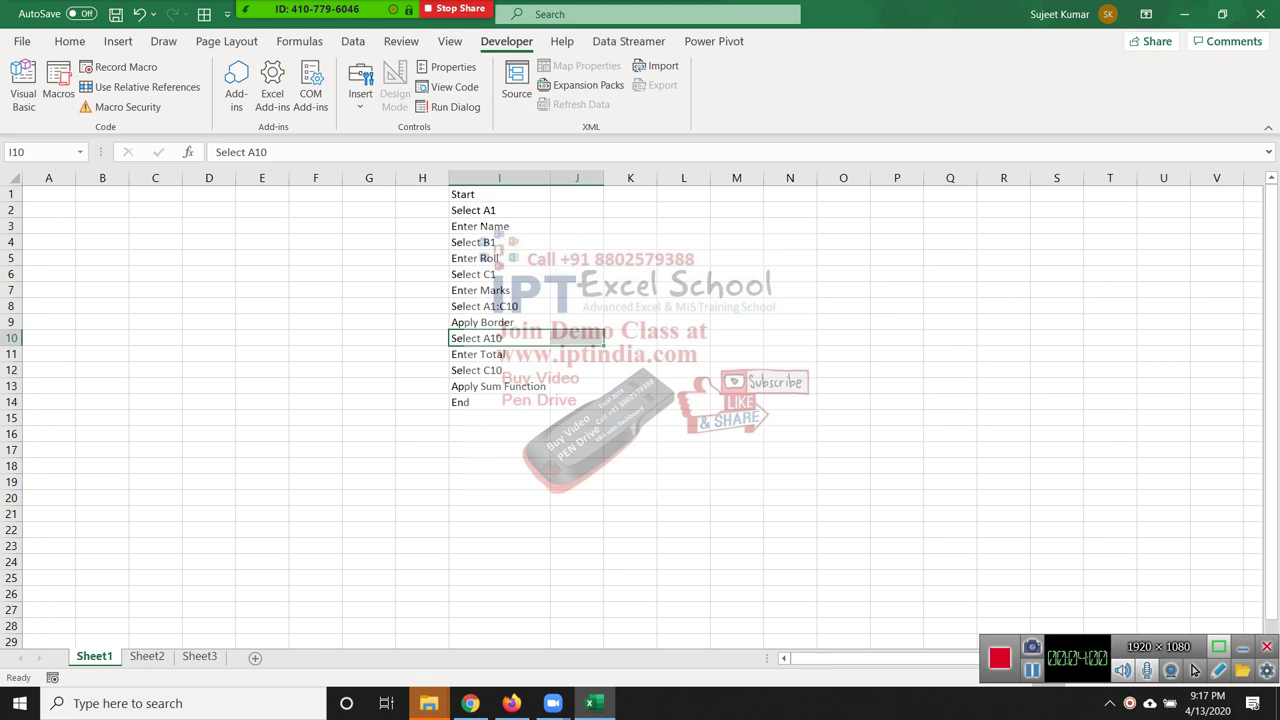
key(Up)
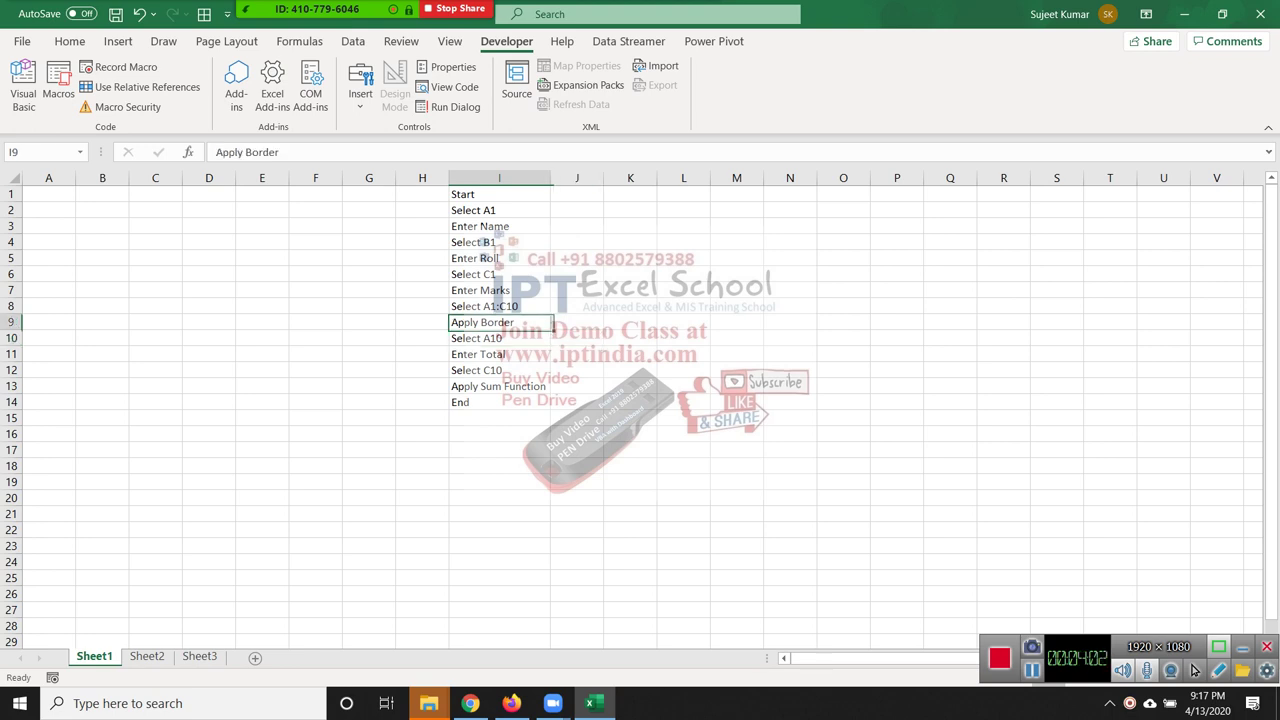
key(ctrl+Up)
key(ctrl+shift+Down)
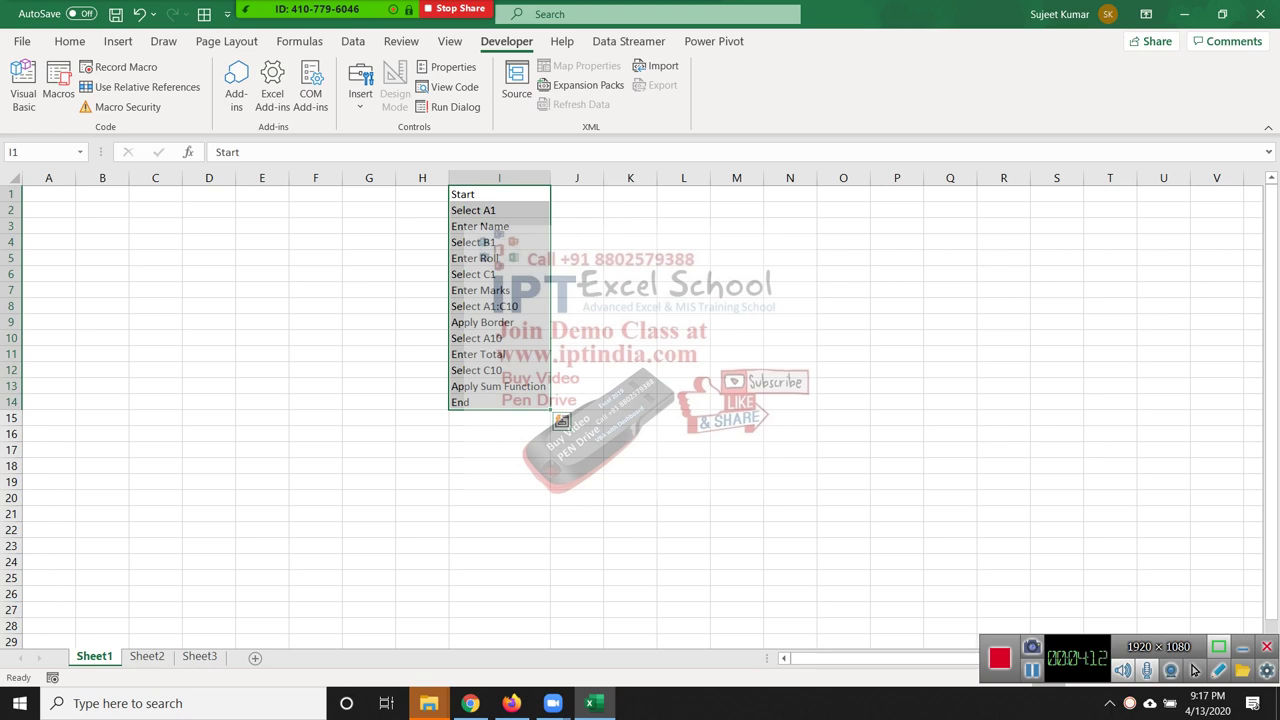
key(Down)
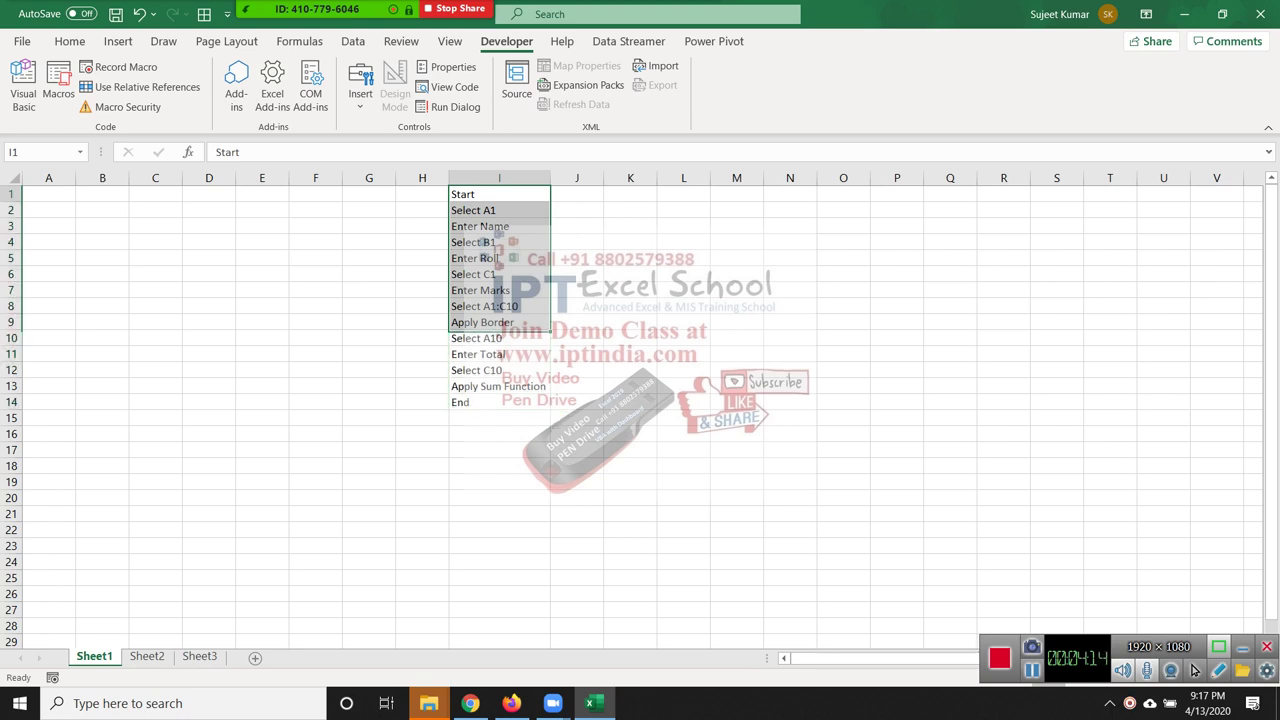
key(Down)
key(Down)
key(Down)
key(Down)
key(Down)
key(Down)
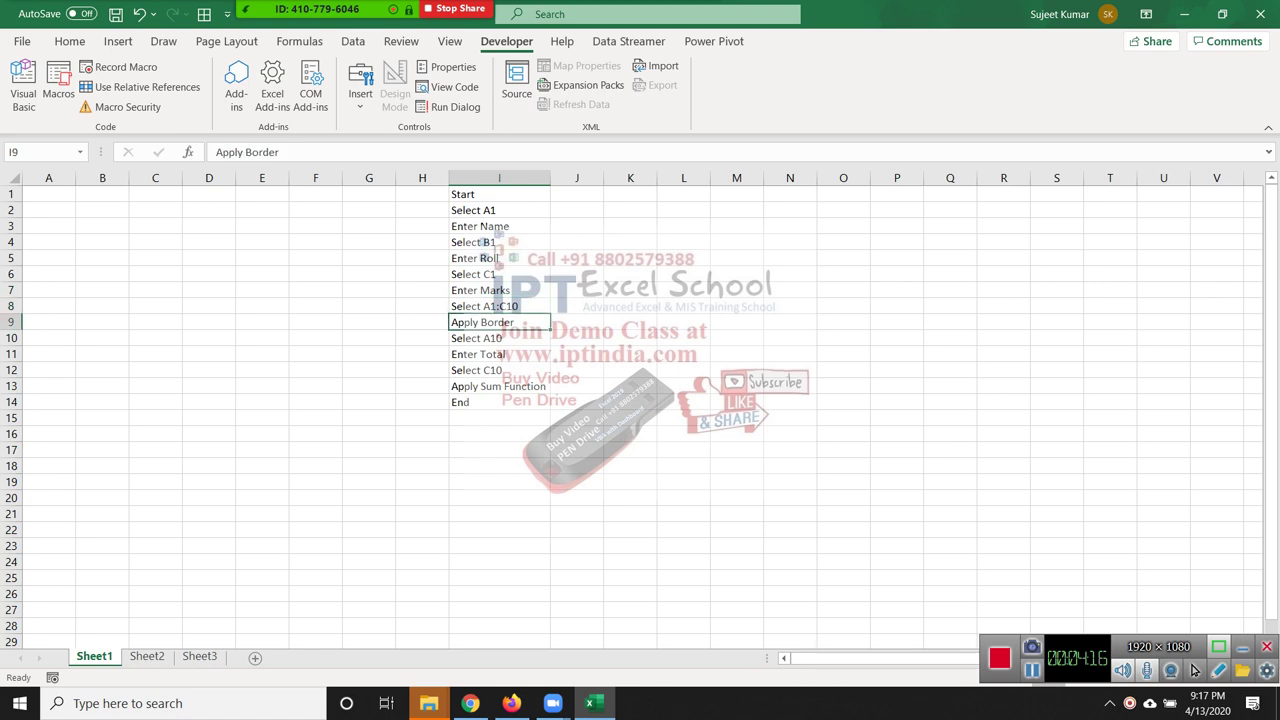
key(Up)
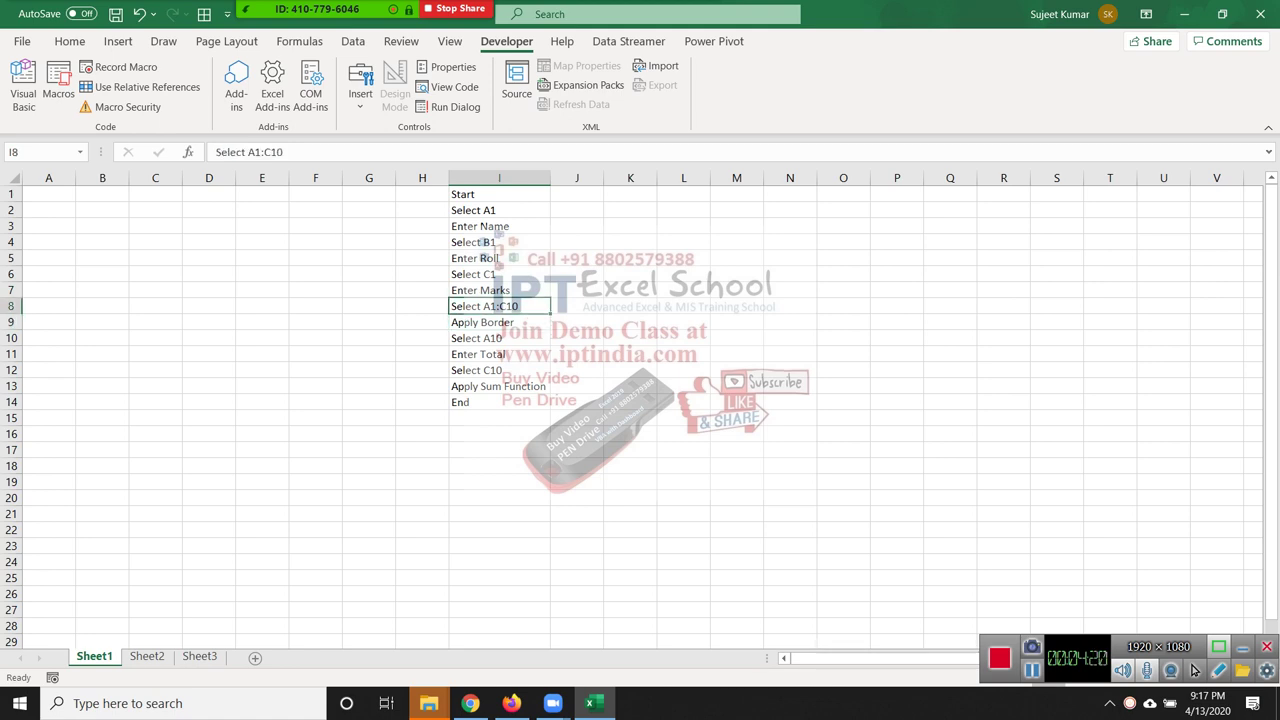
key(Down)
key(Up)
key(shift+space)
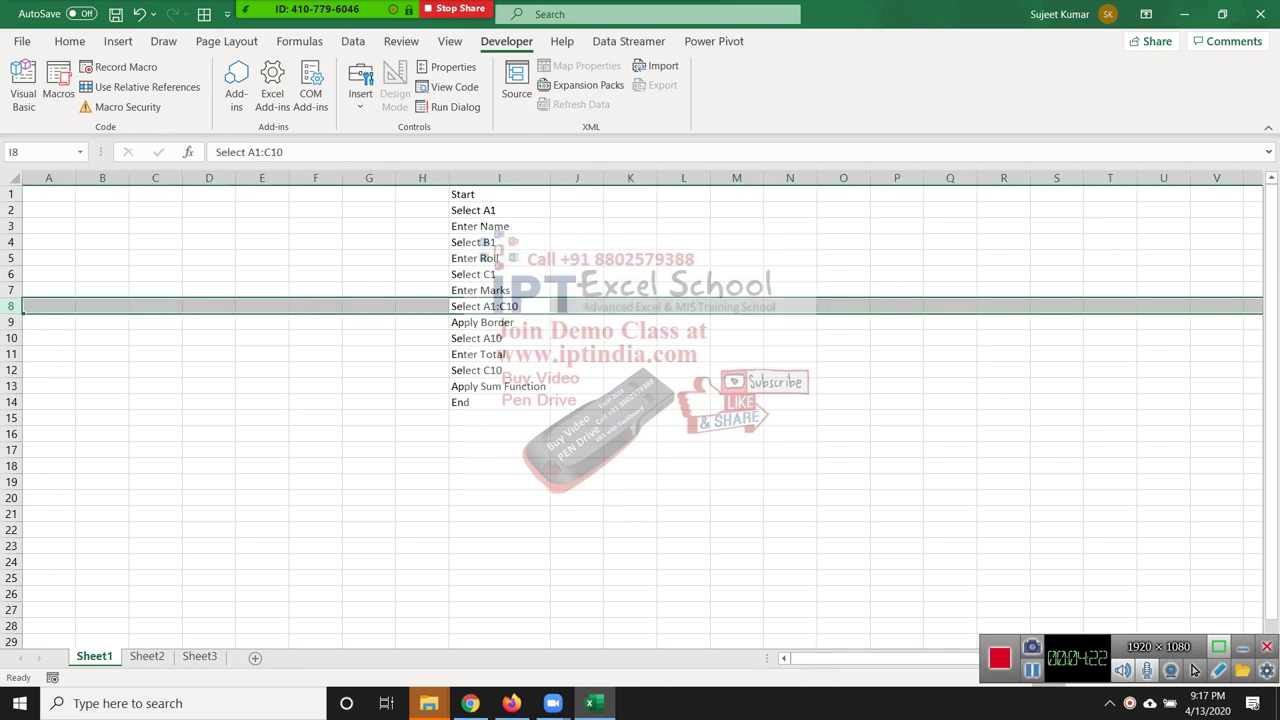
key(Up)
key(Down)
key(Down)
key(Down)
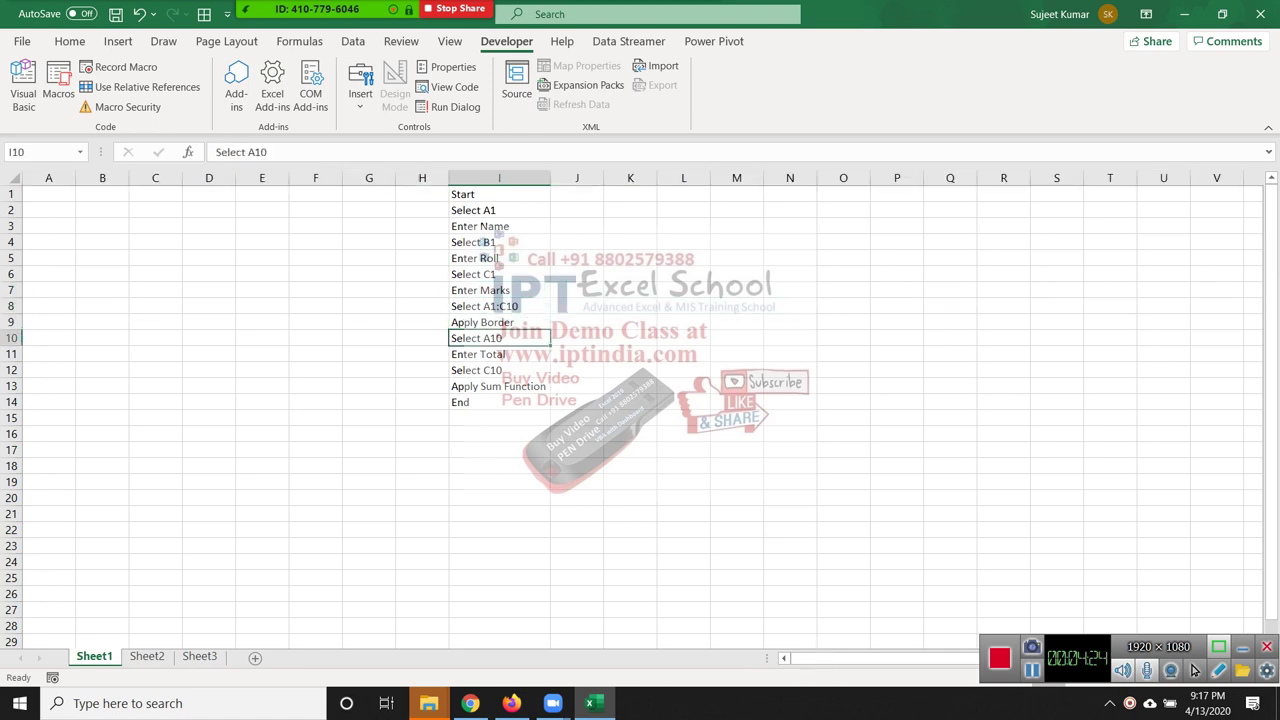
key(Down)
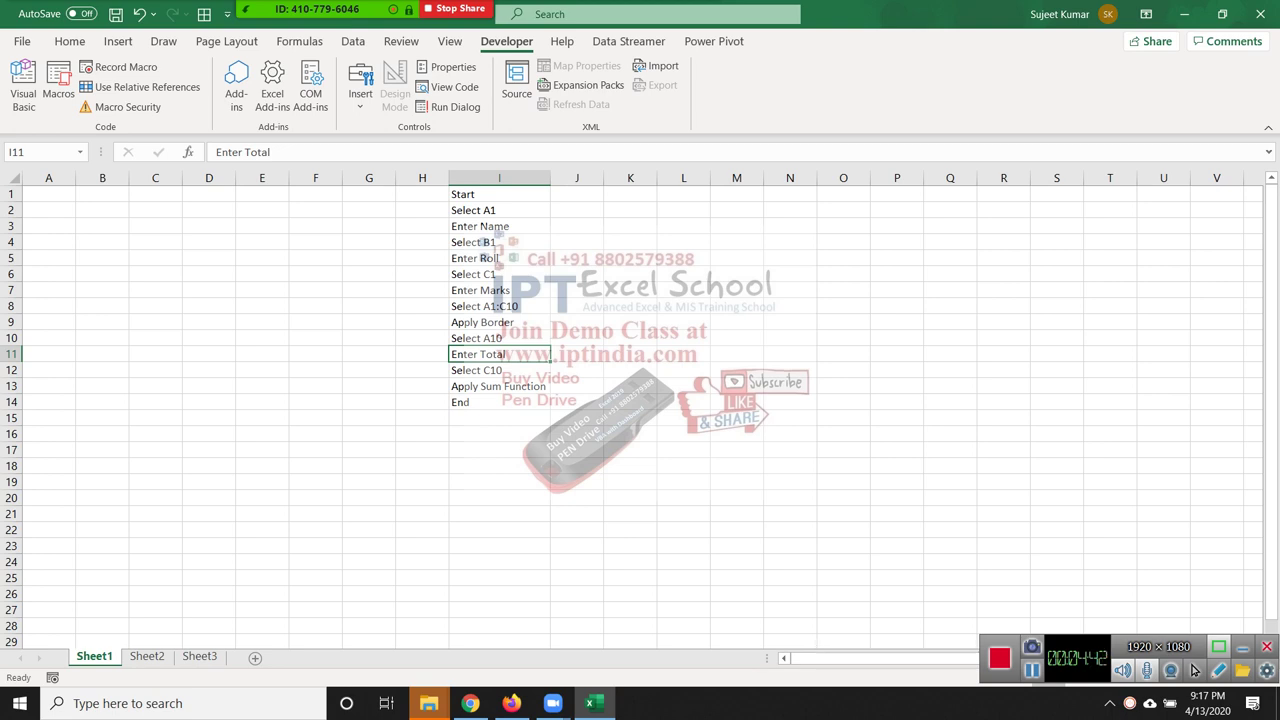
key(ctrl+Up)
key(ctrl+shift+Down)
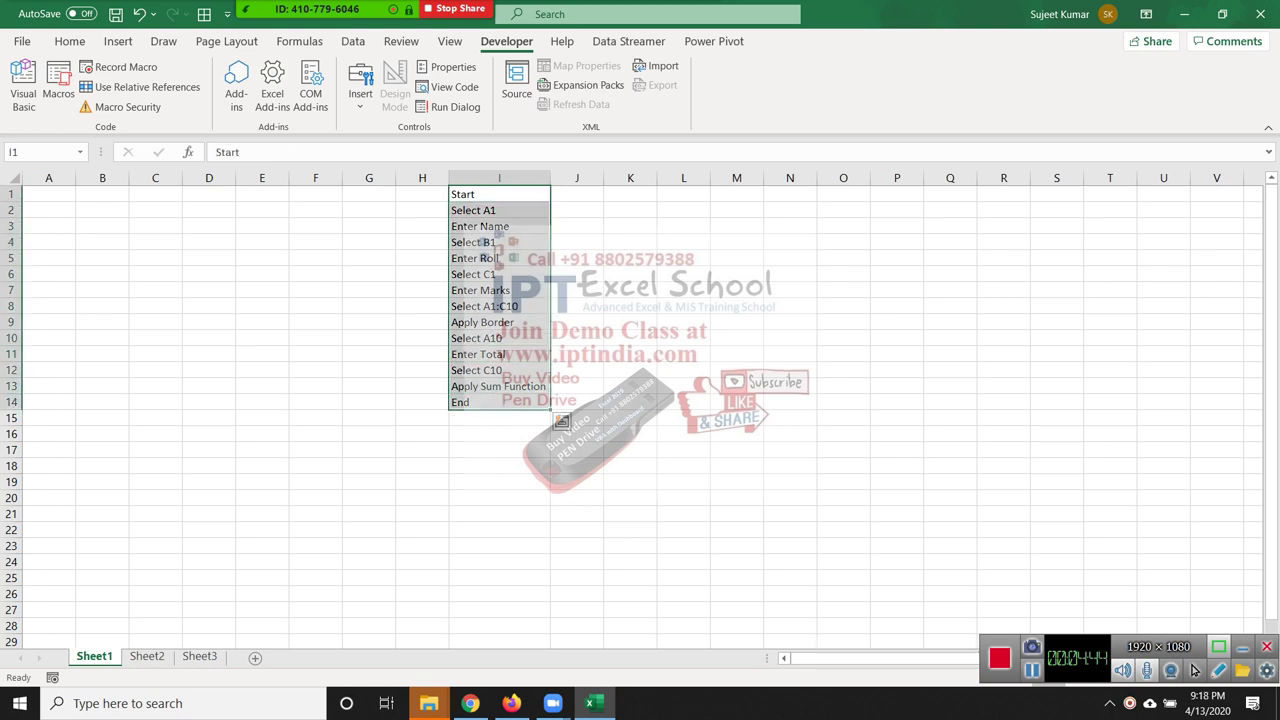
key(ctrl+Home)
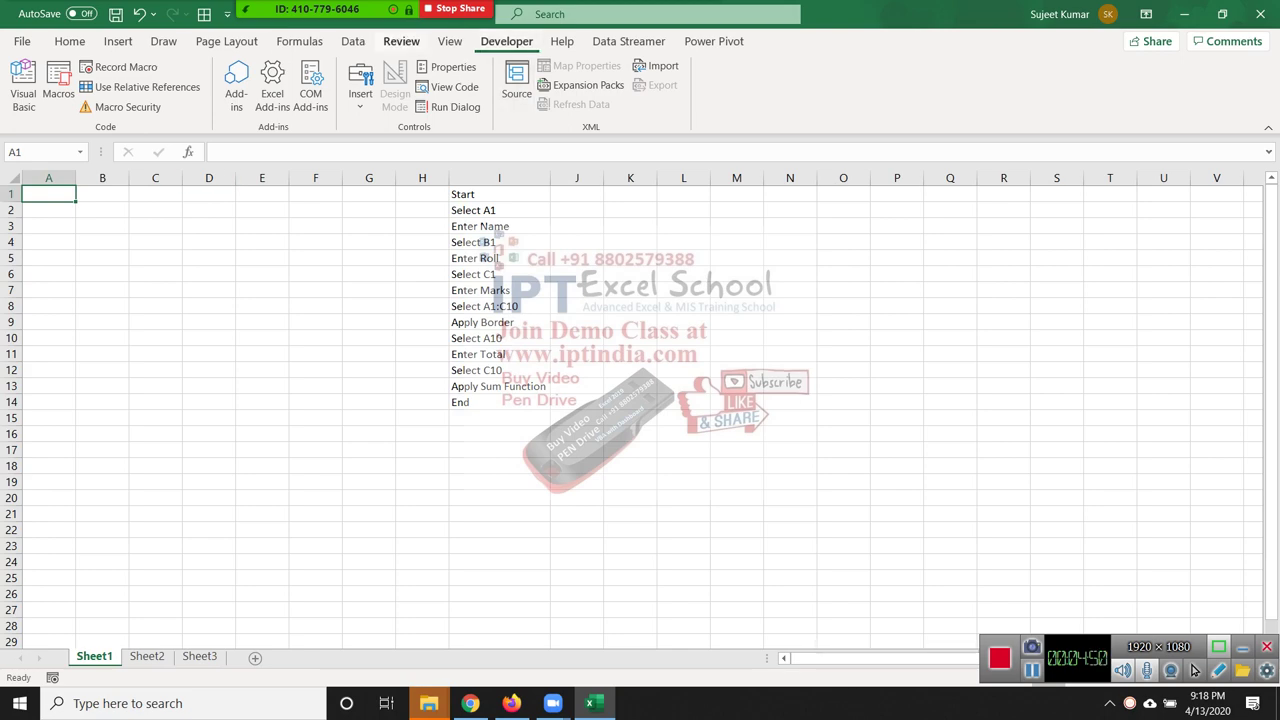
Check the Developer tab in Options > Customize Ribbon, then launch the Visual Basic editor.
key(alt+f)
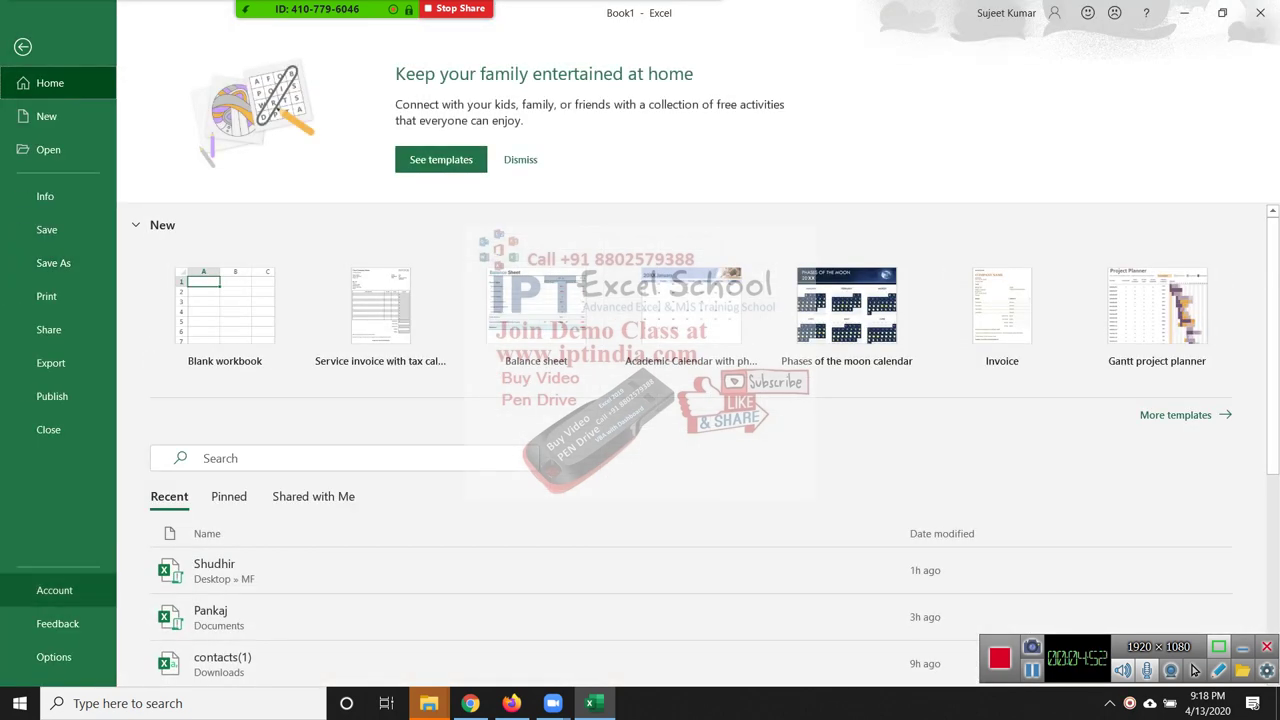
key(Escape)
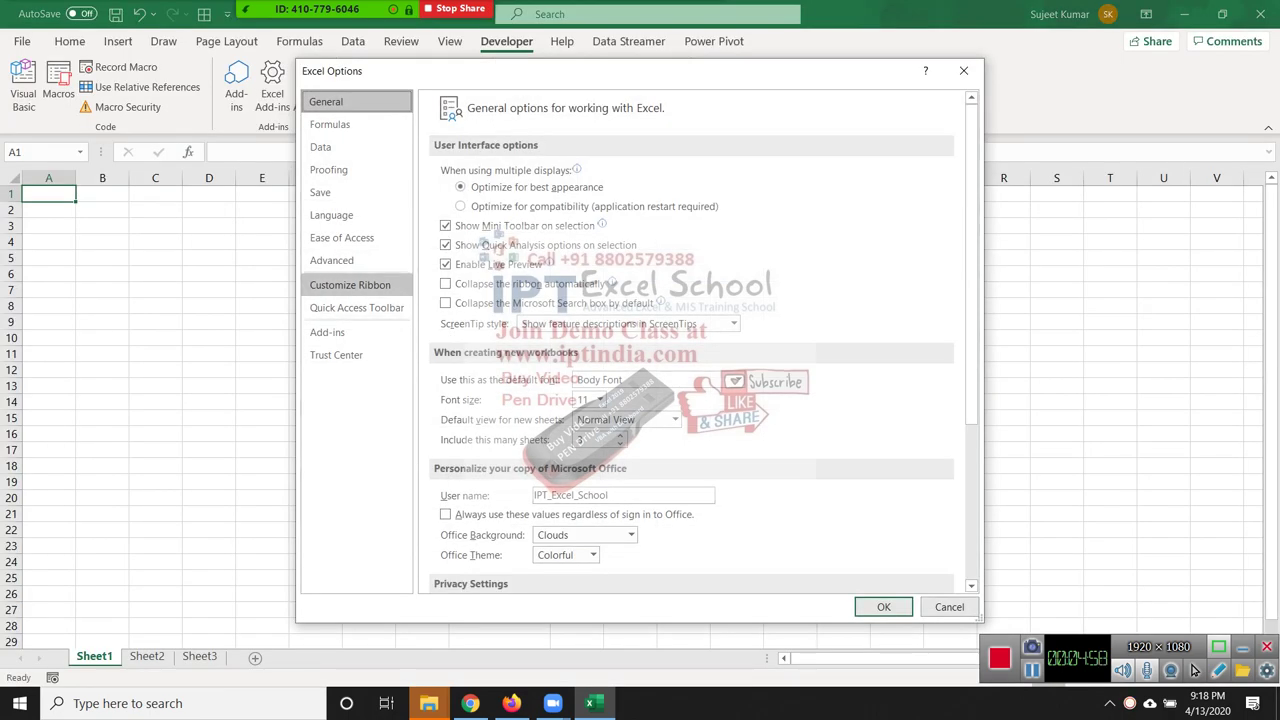
click(350, 285)
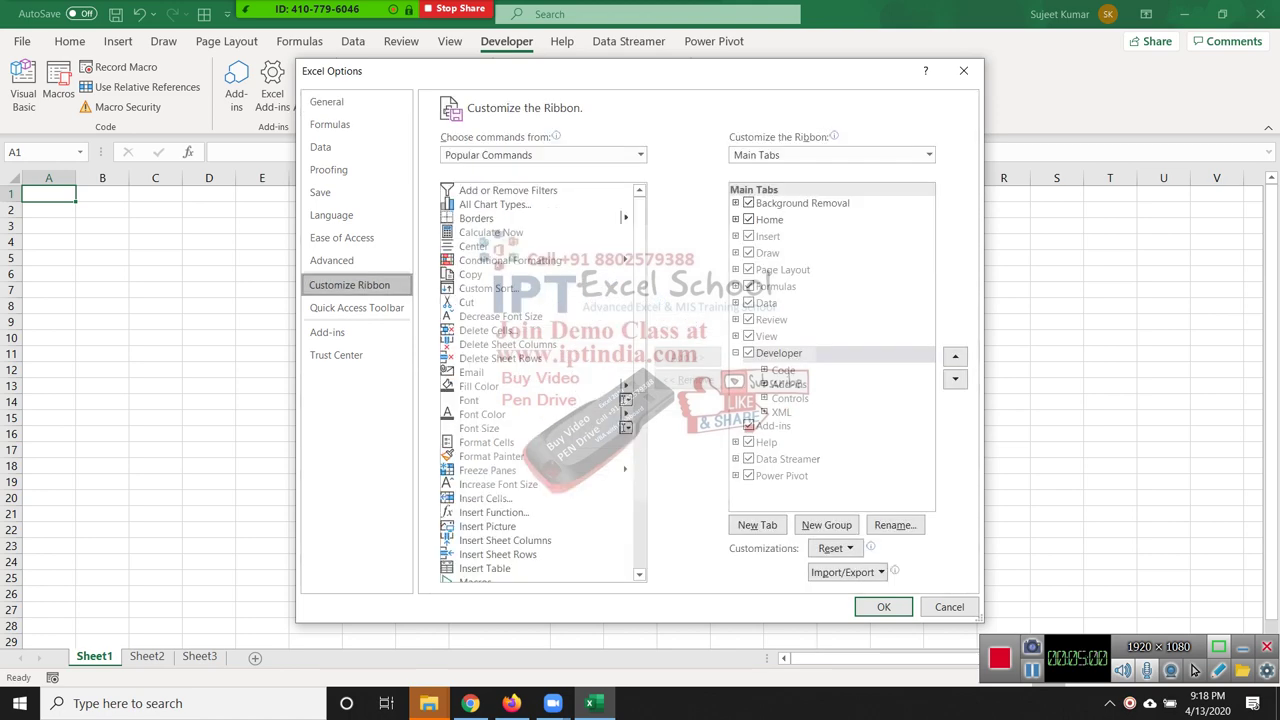
key(Return)
click(23, 85)
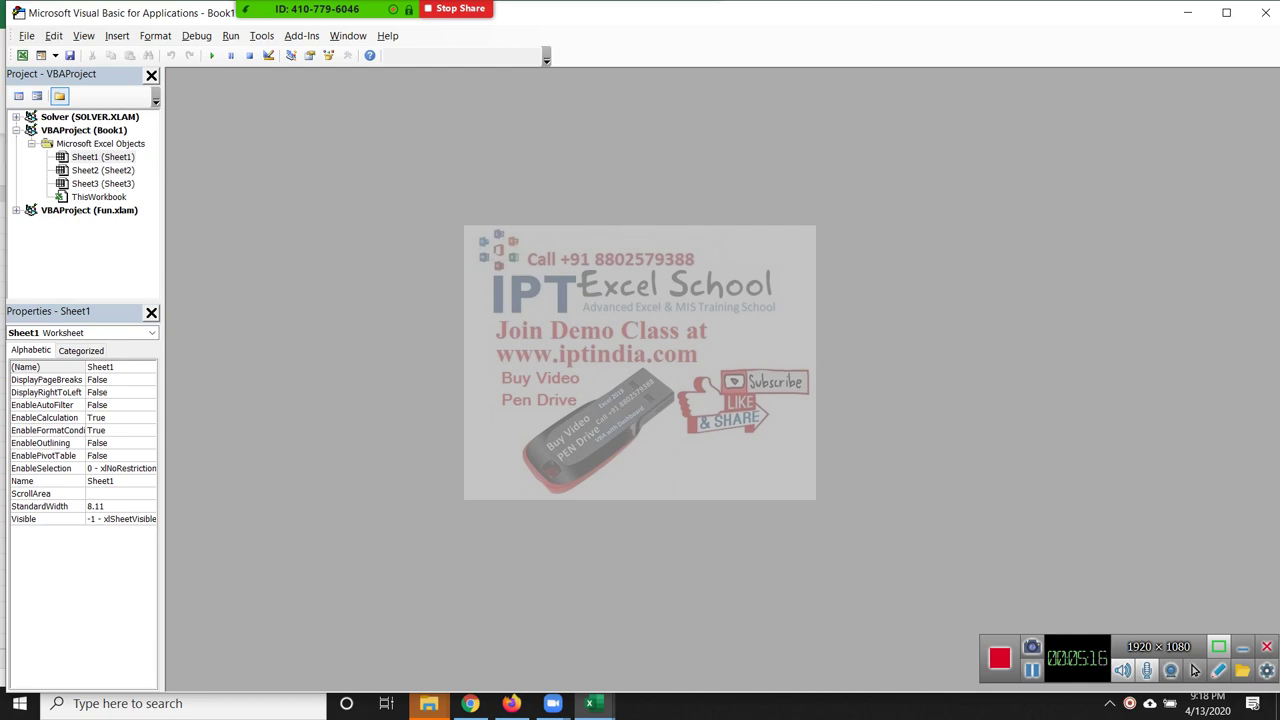
Open Sheet1's code window, rename the Sheet2 tab to 'Data', and return to the VBA editor.
click(103, 157)
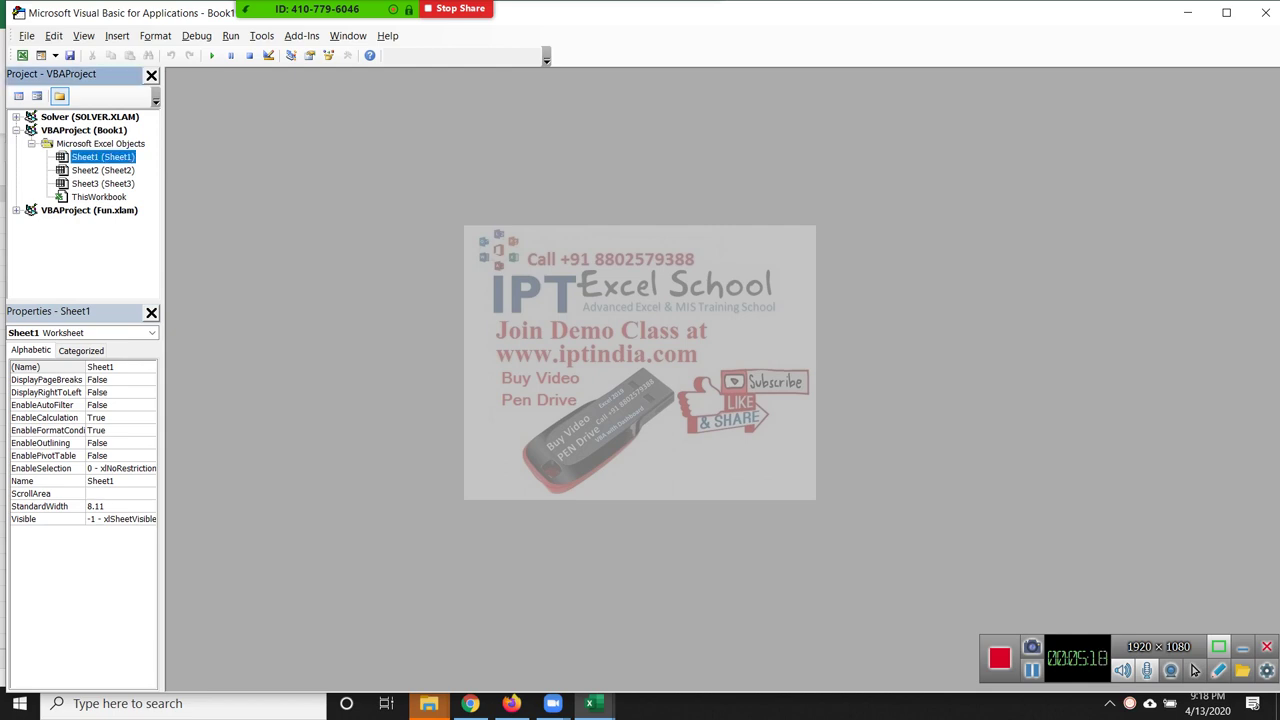
key(F7)
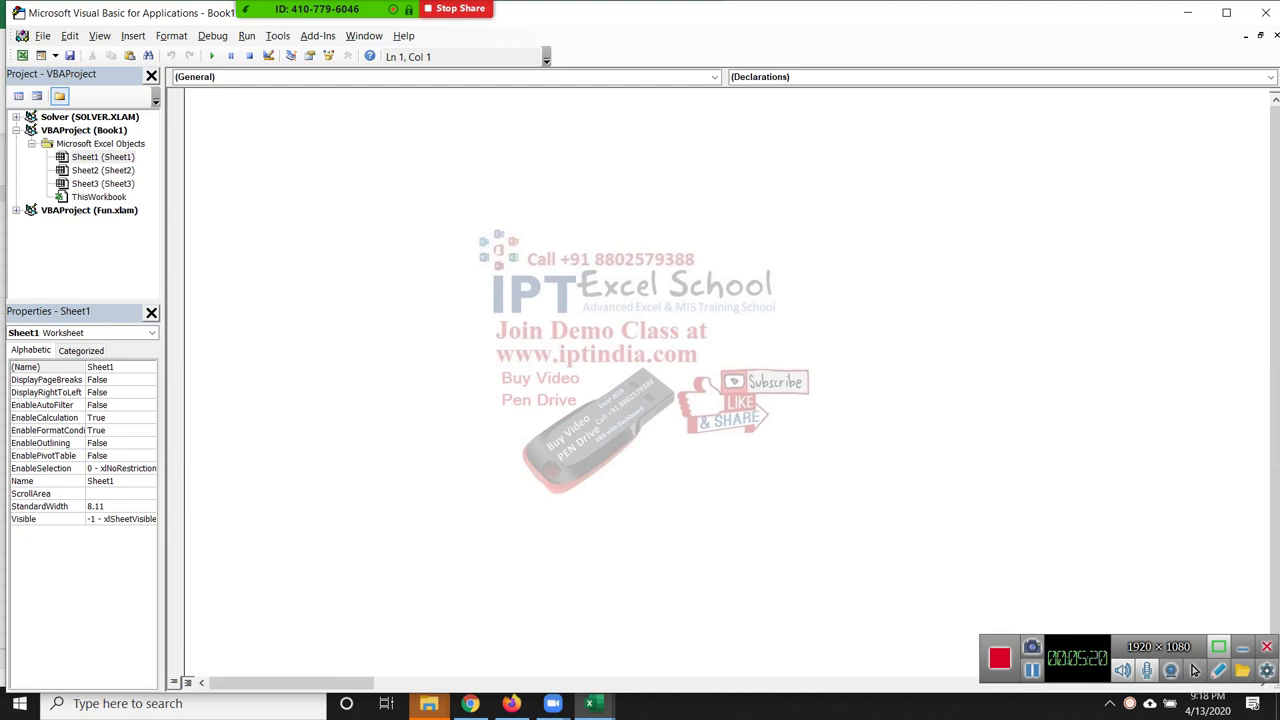
mouse_move(589, 703)
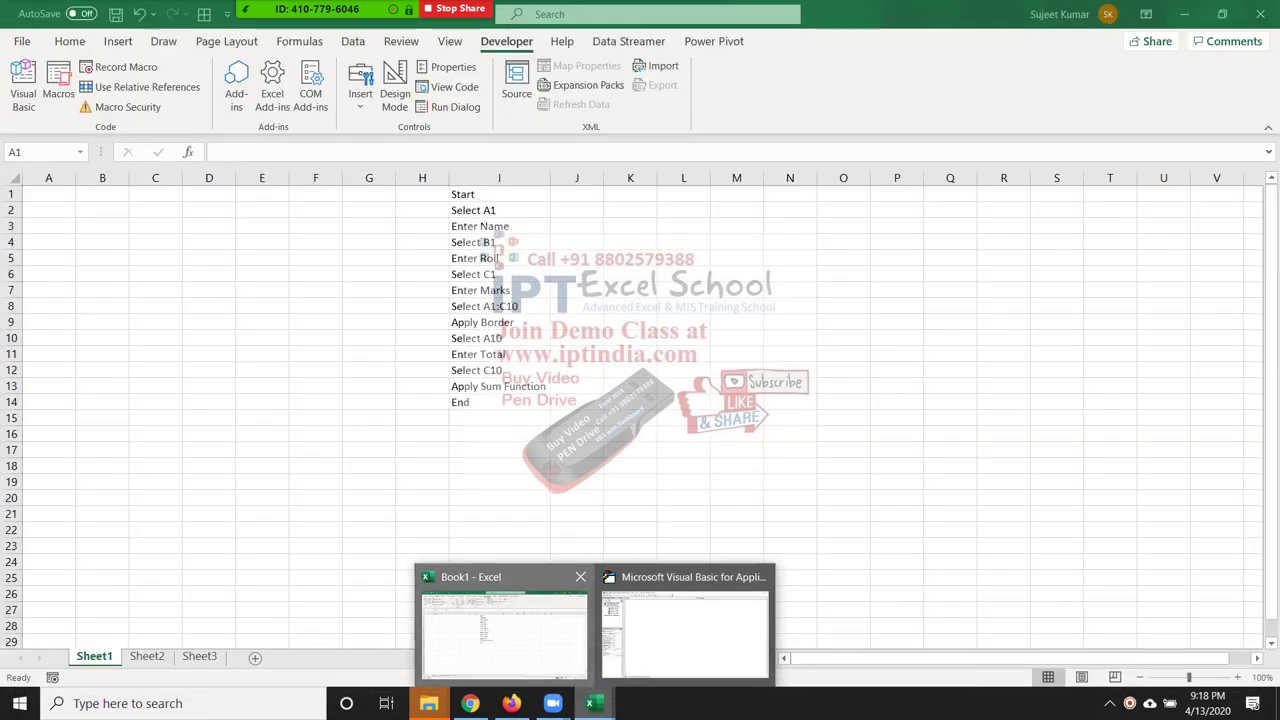
click(503, 633)
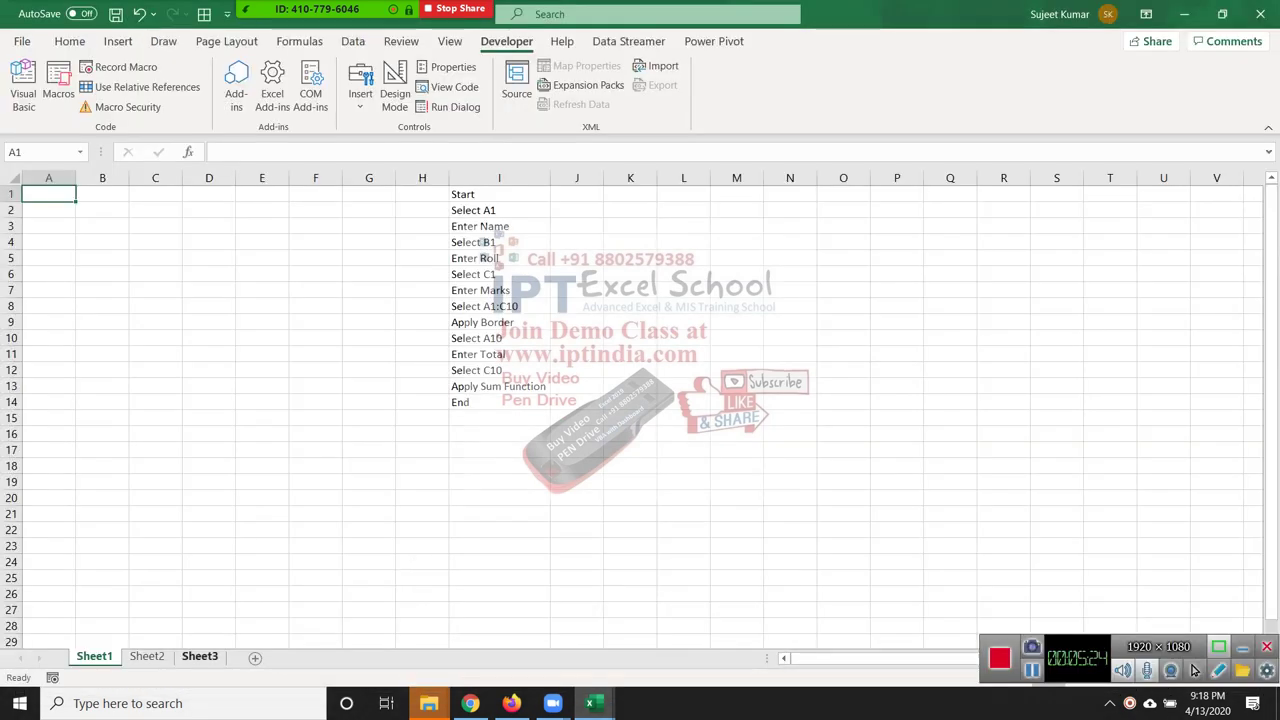
click(147, 656)
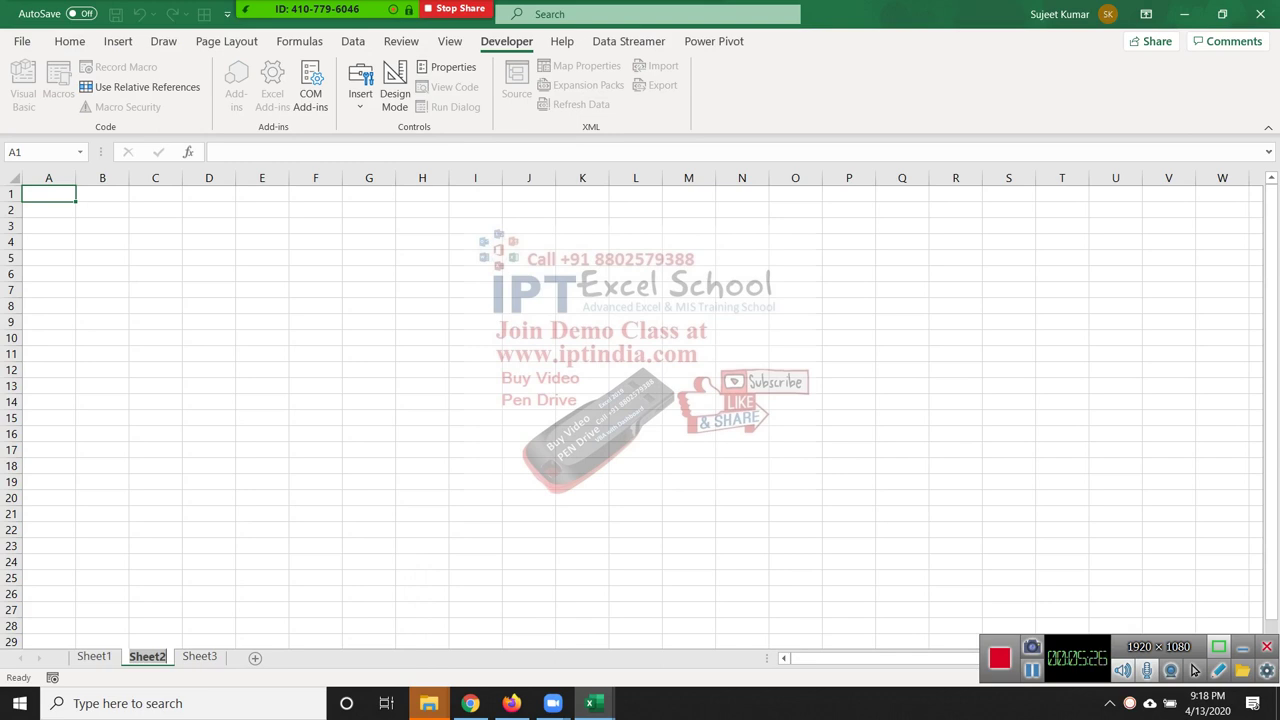
text(Data)
click(208, 609)
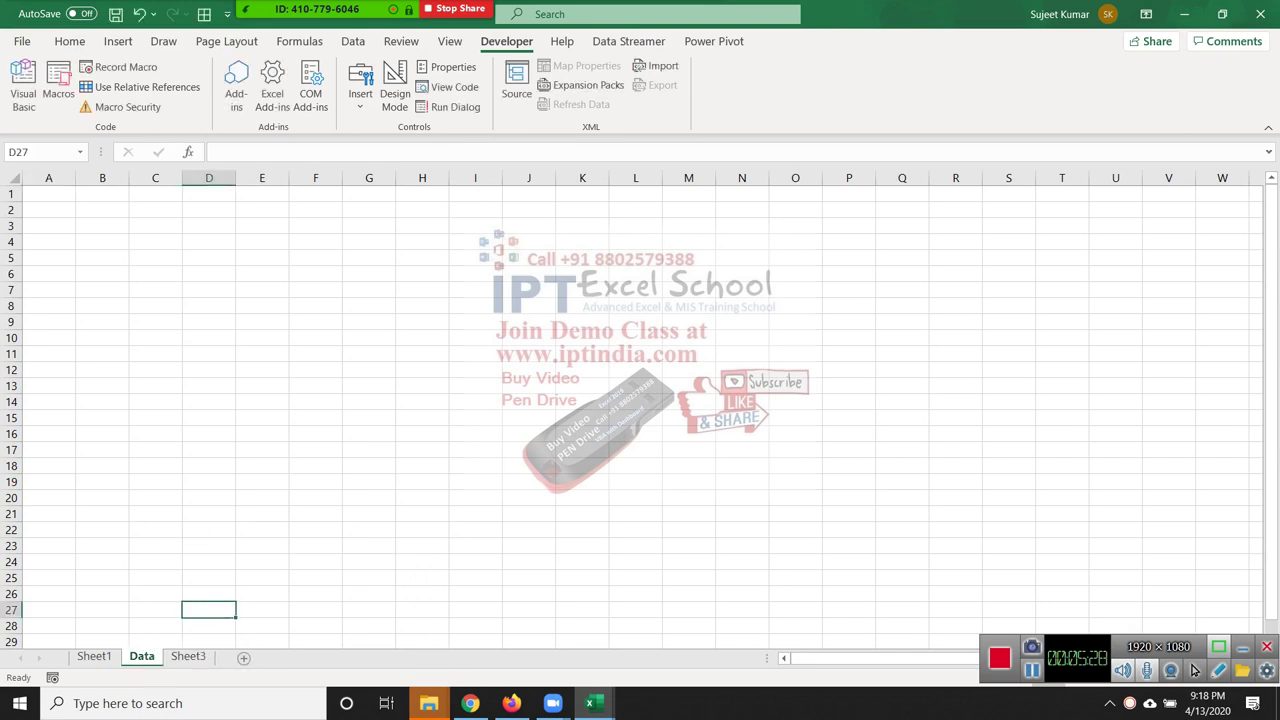
click(680, 620)
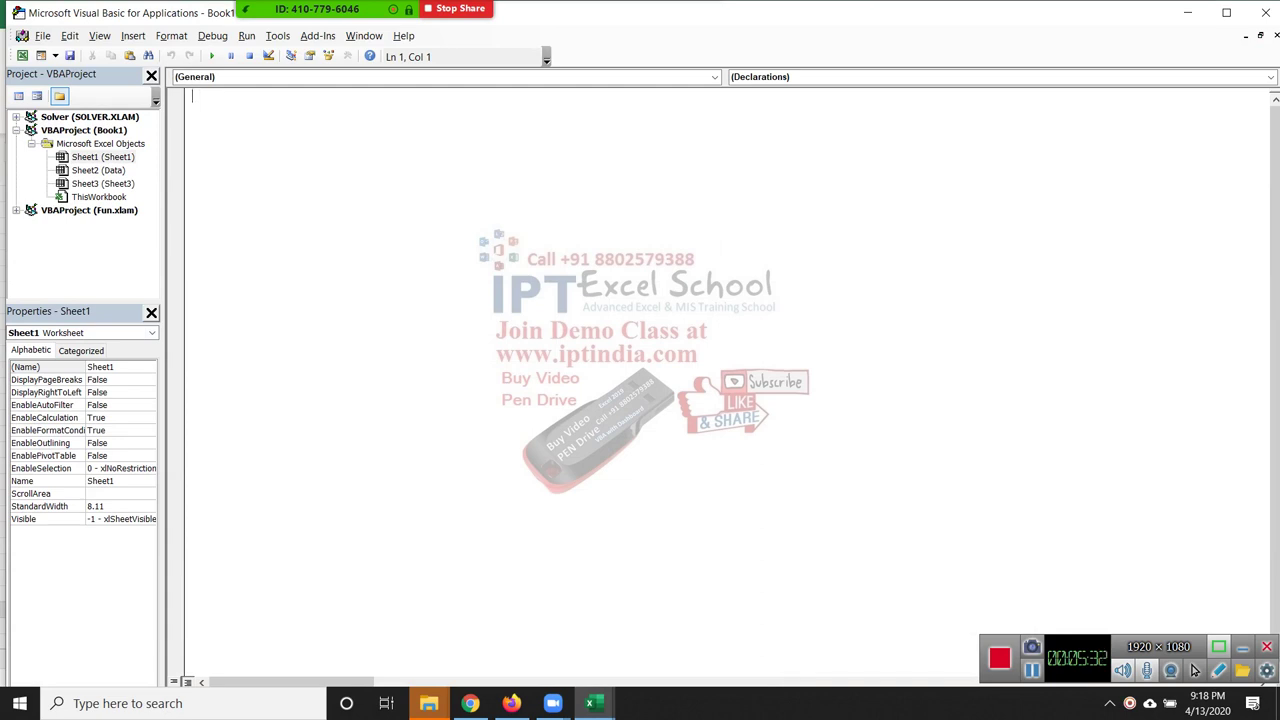
Browse the project's sheets, then insert a new standard module, Module1.
key(Down)
key(Down)
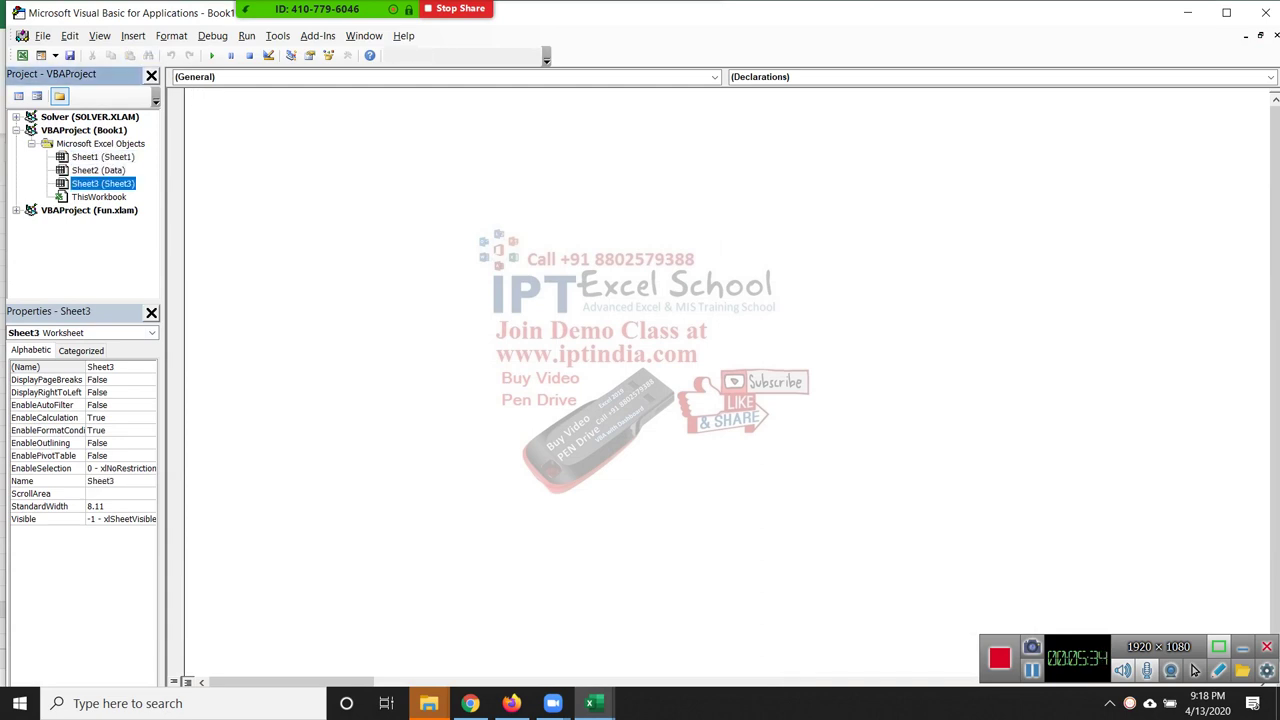
key(Return)
key(Down)
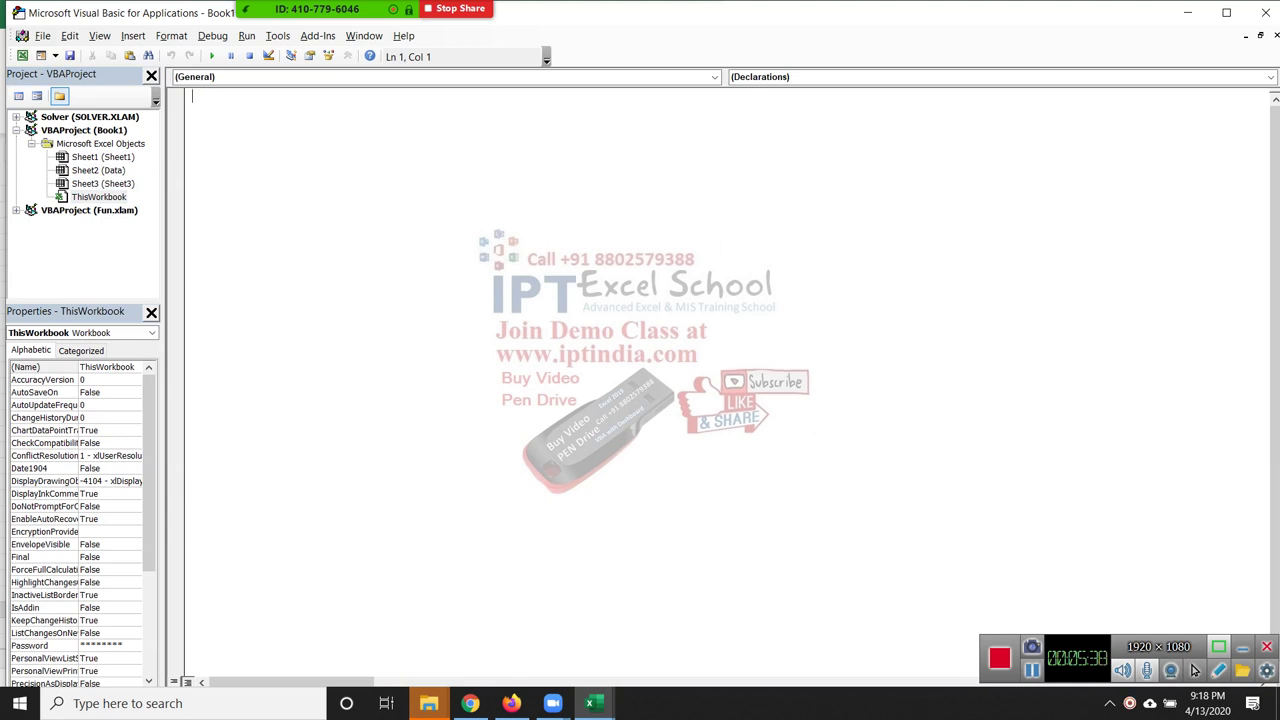
click(102, 157)
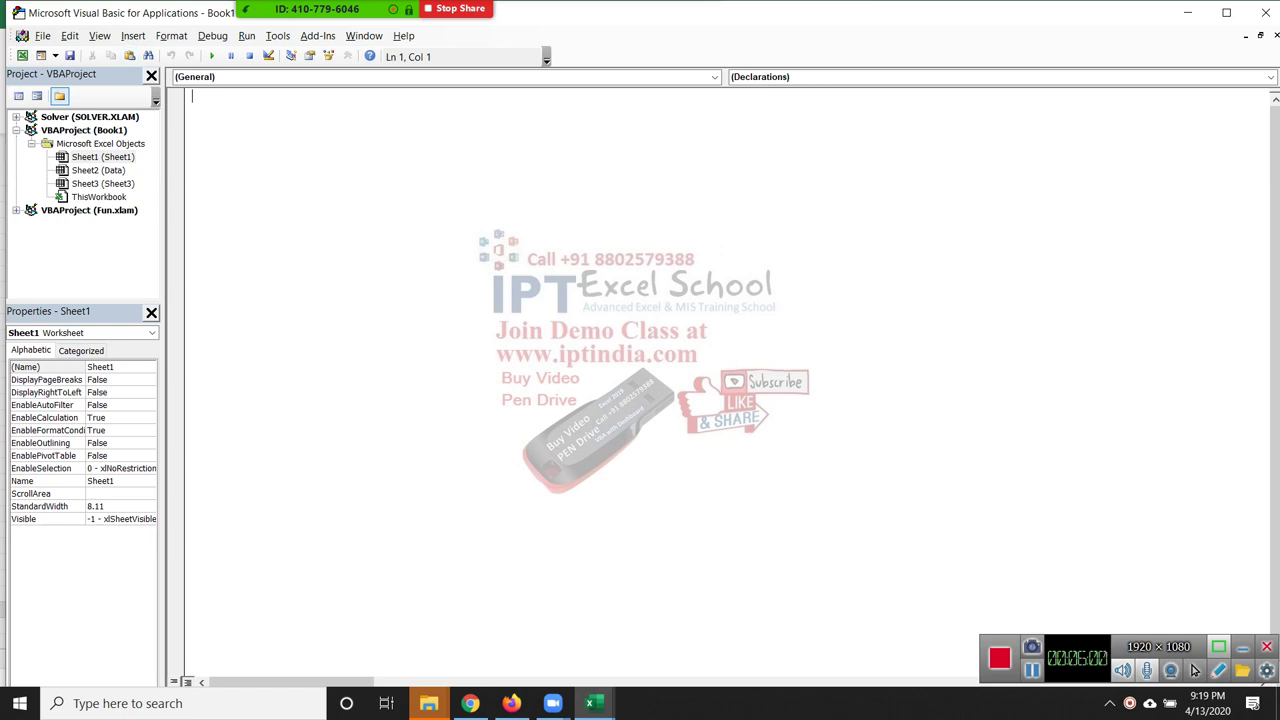
key(alt+i)
key(Down)
key(Down)
key(Return)
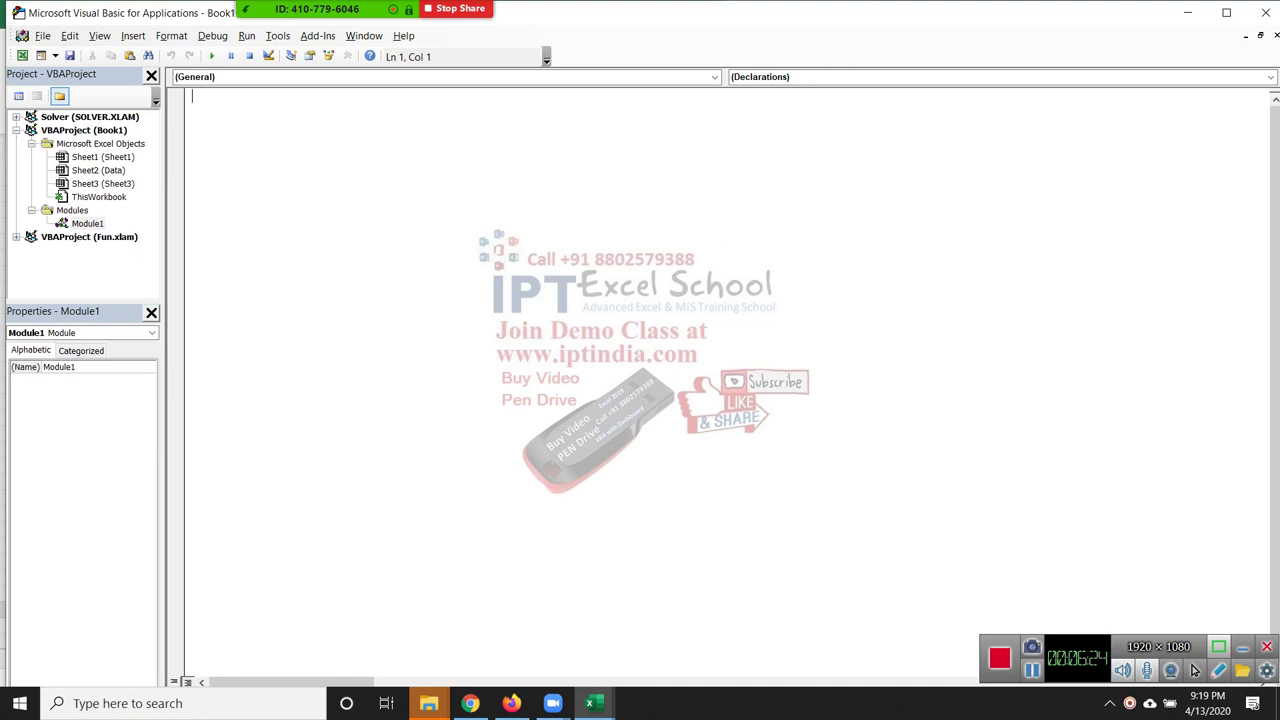
Select Module1 in the Project Explorer and type 'sub' in its code window.
key(ctrl+r)
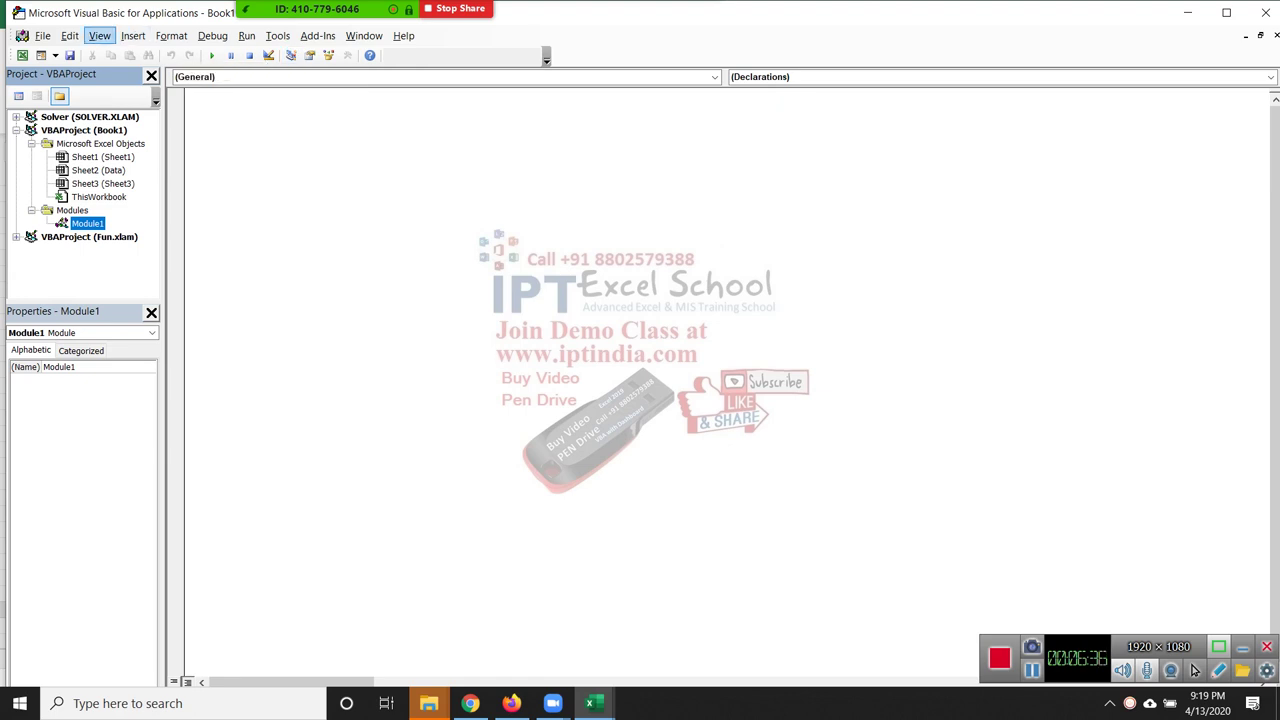
click(133, 35)
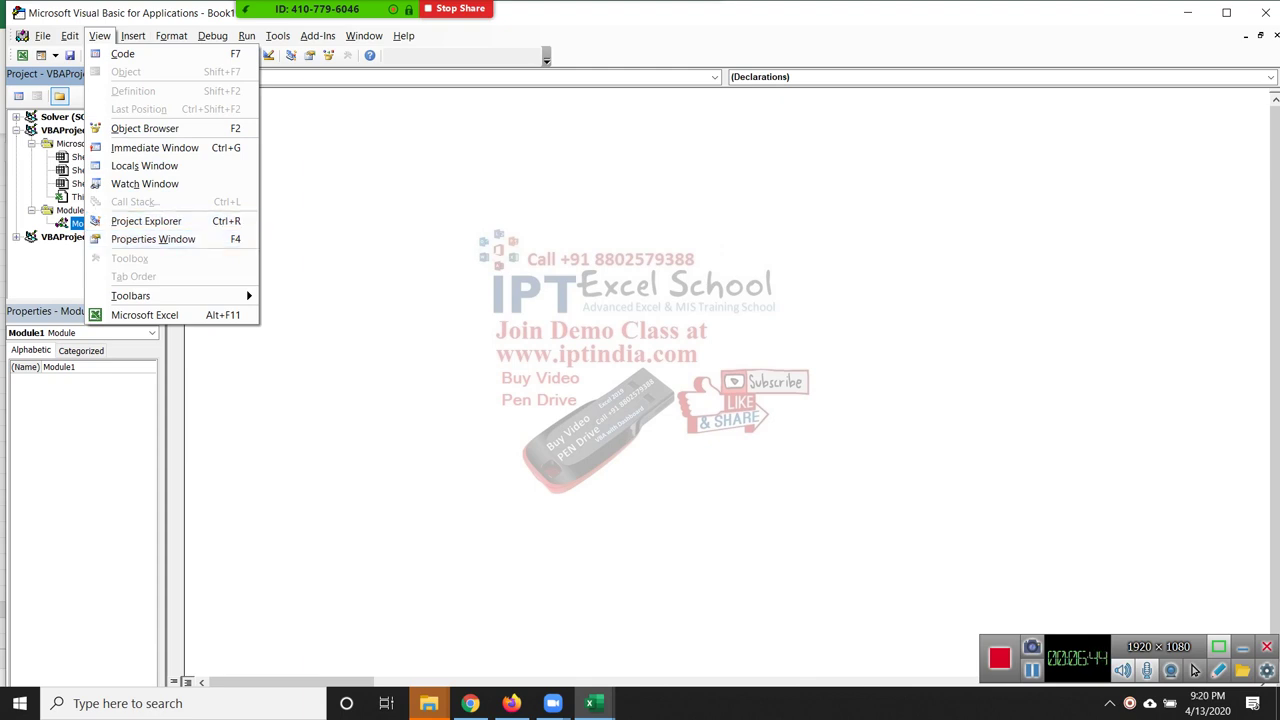
key(Escape)
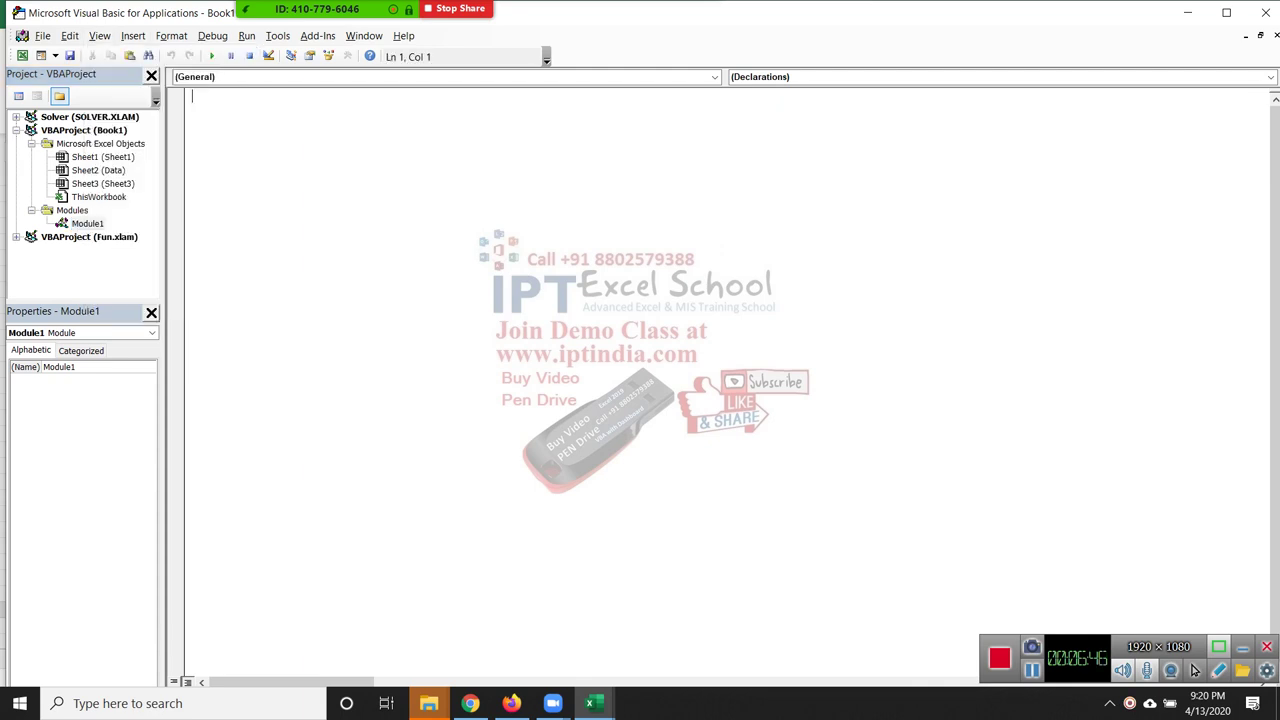
click(103, 183)
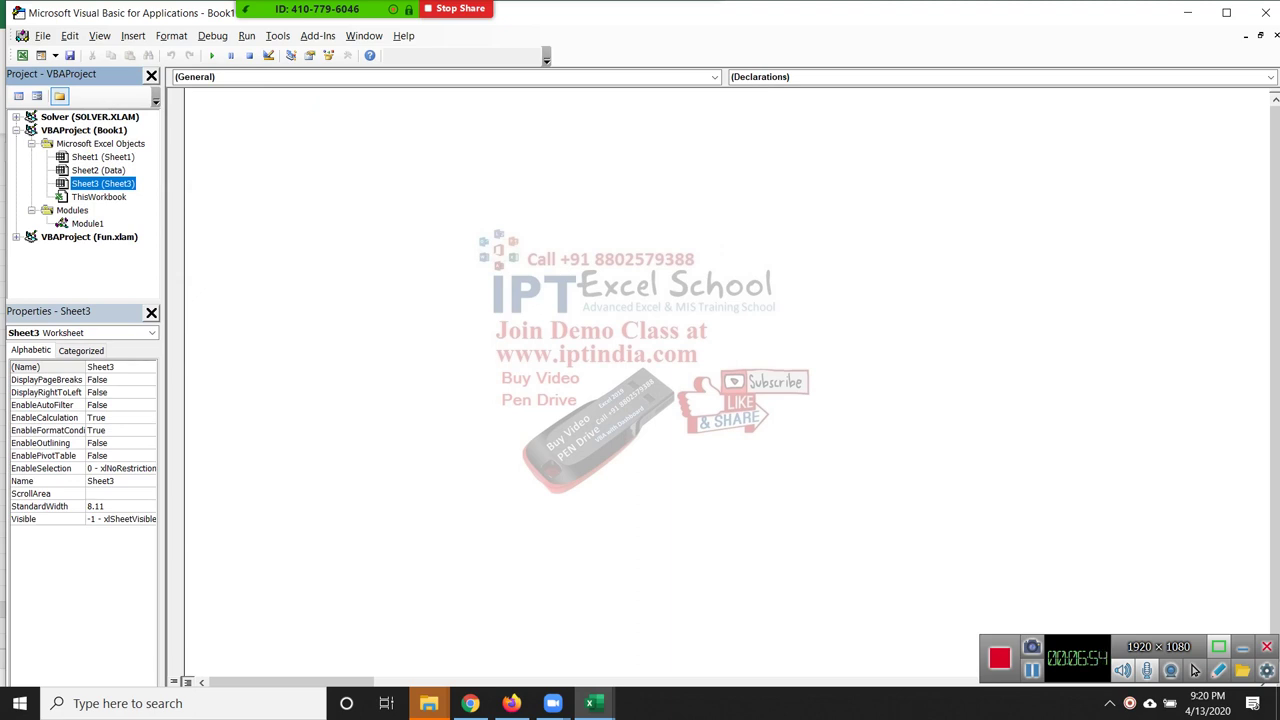
click(102, 157)
click(87, 223)
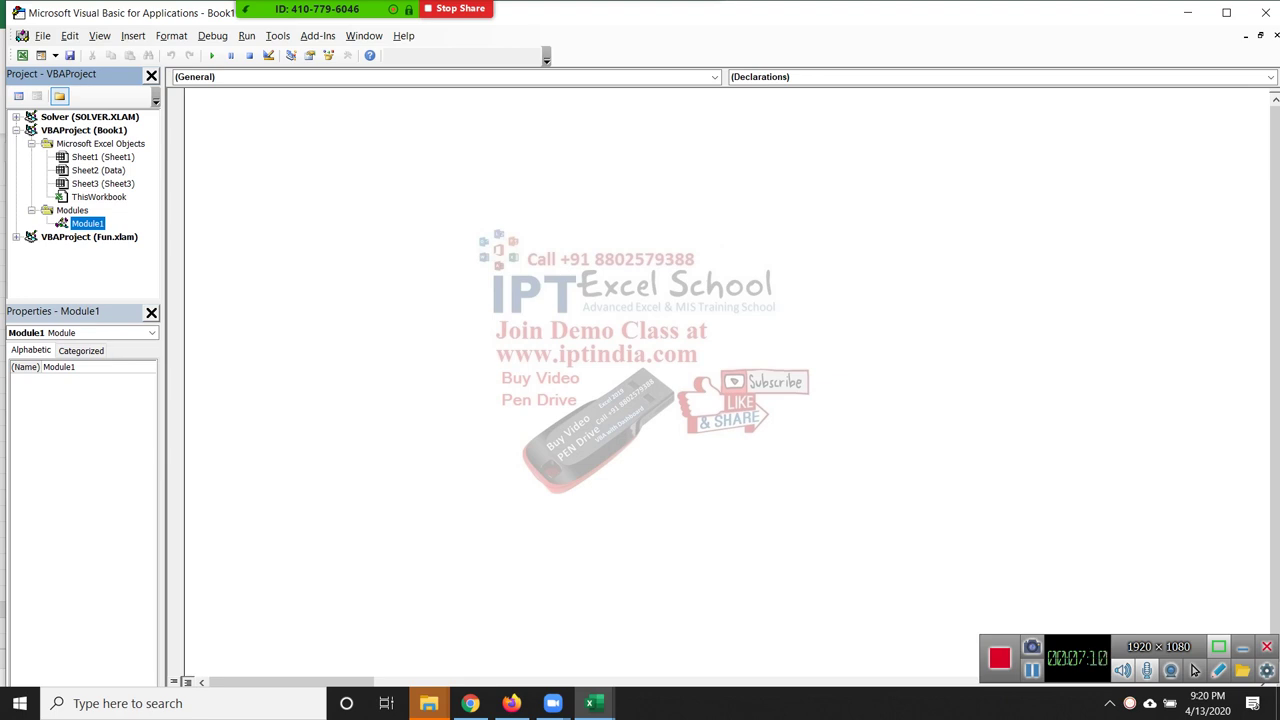
key(Return)
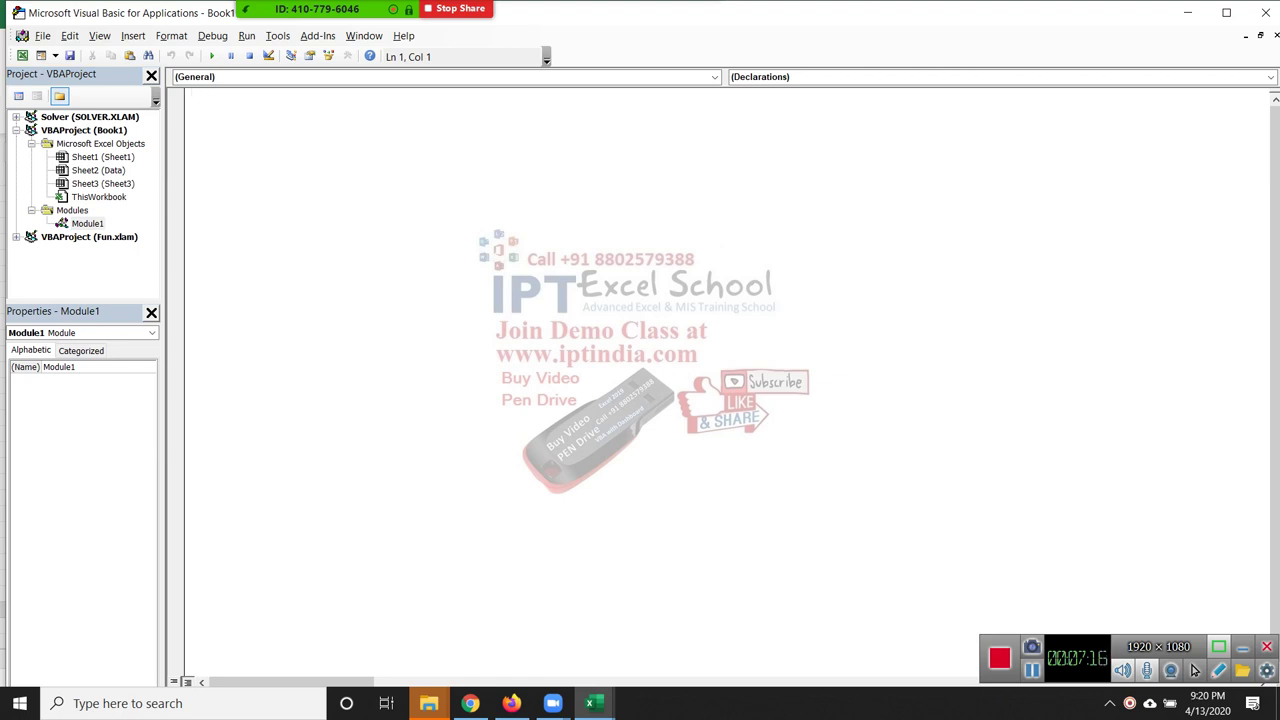
text(sub)
Complete the declaration as 'Sub test()' and switch to the Excel workbook.
text(test()
key(Return)
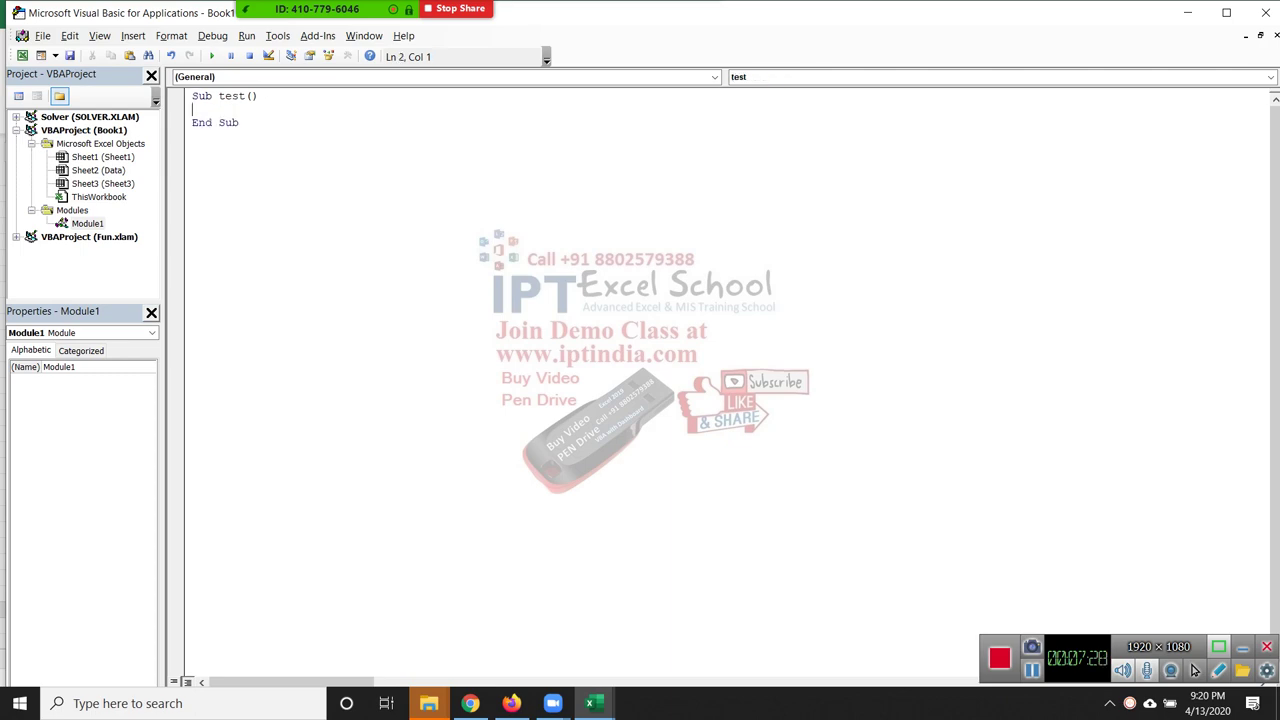
key(alt+F11)
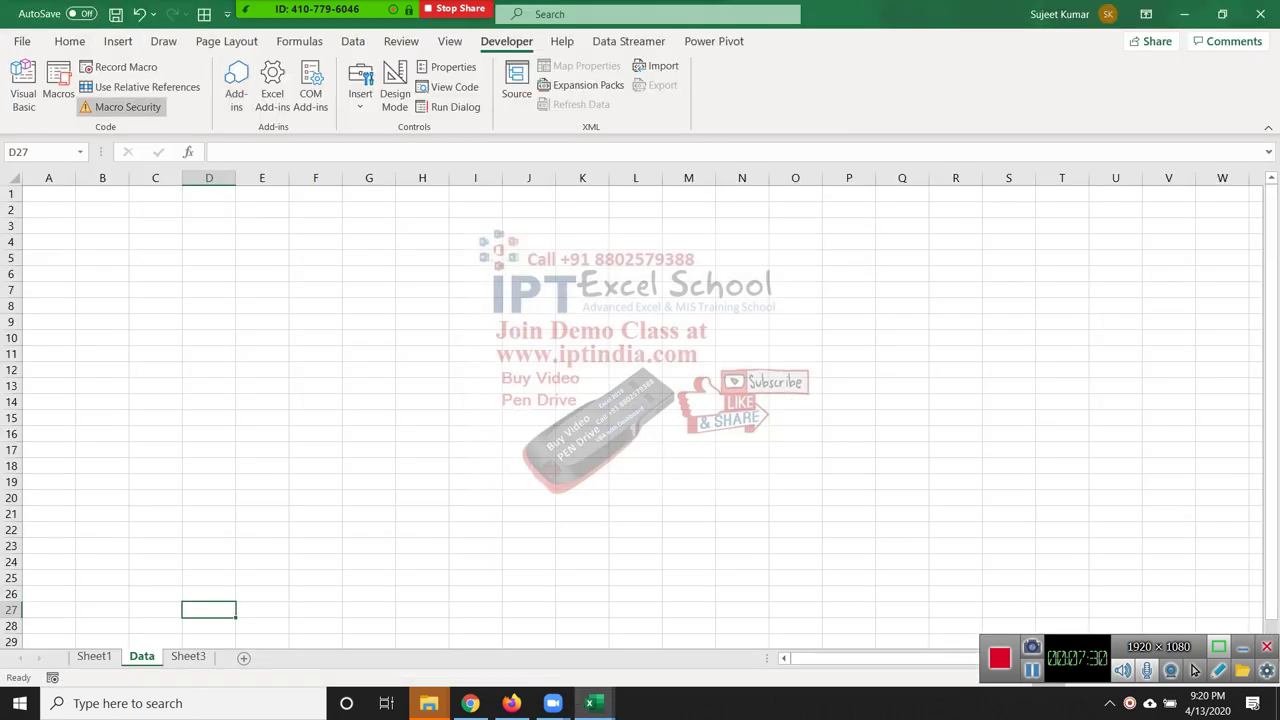
Inspect the test macro's Options in the Macro list, close it, and return to the VBA editor.
key(alt+F8)
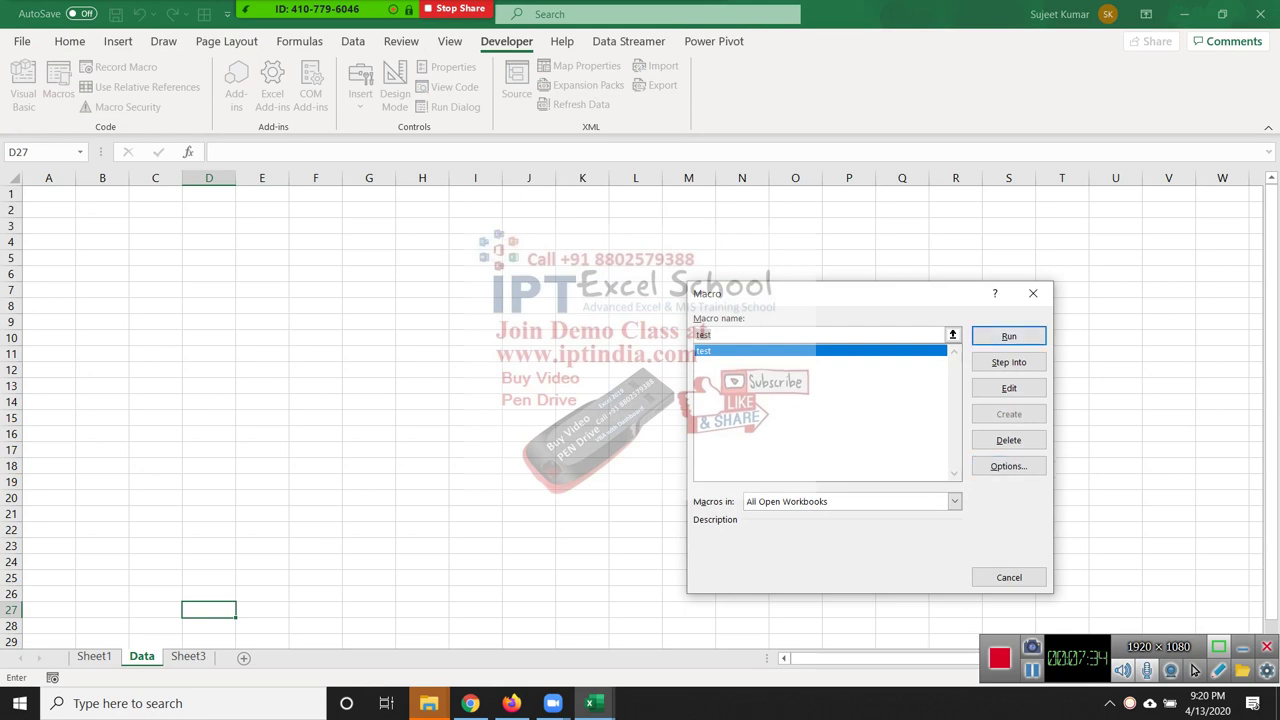
click(1008, 466)
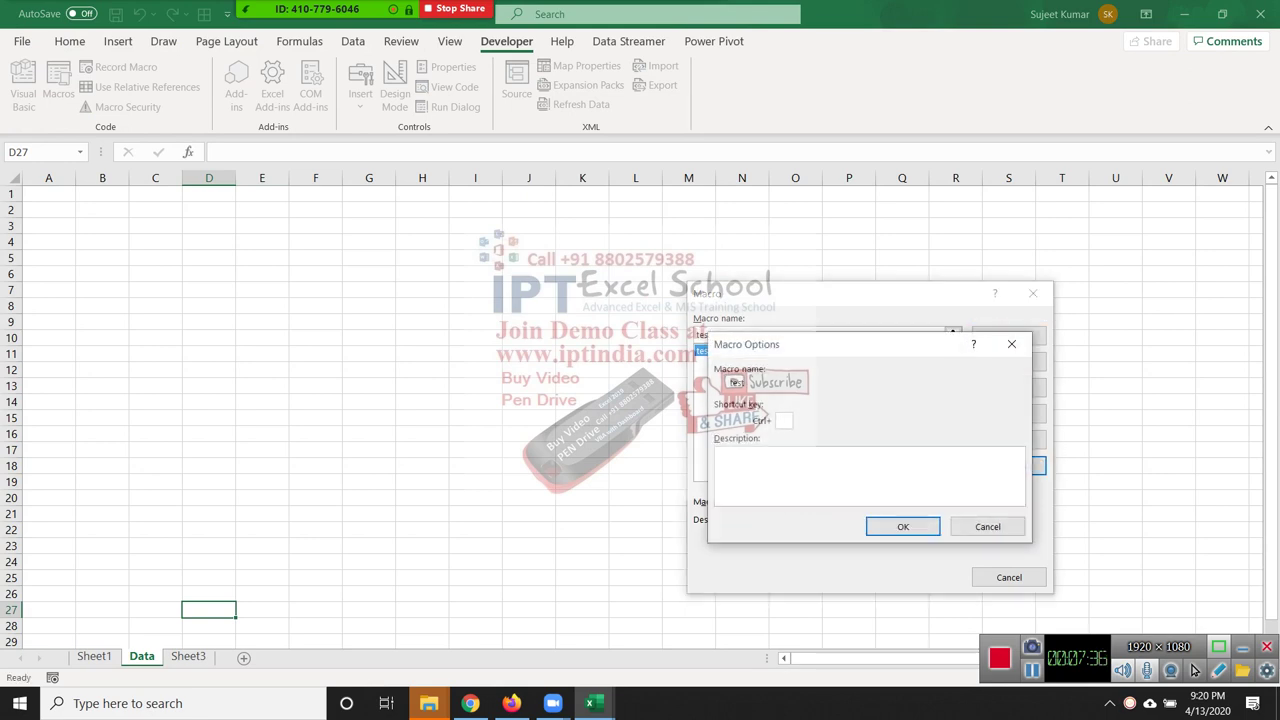
key(Escape)
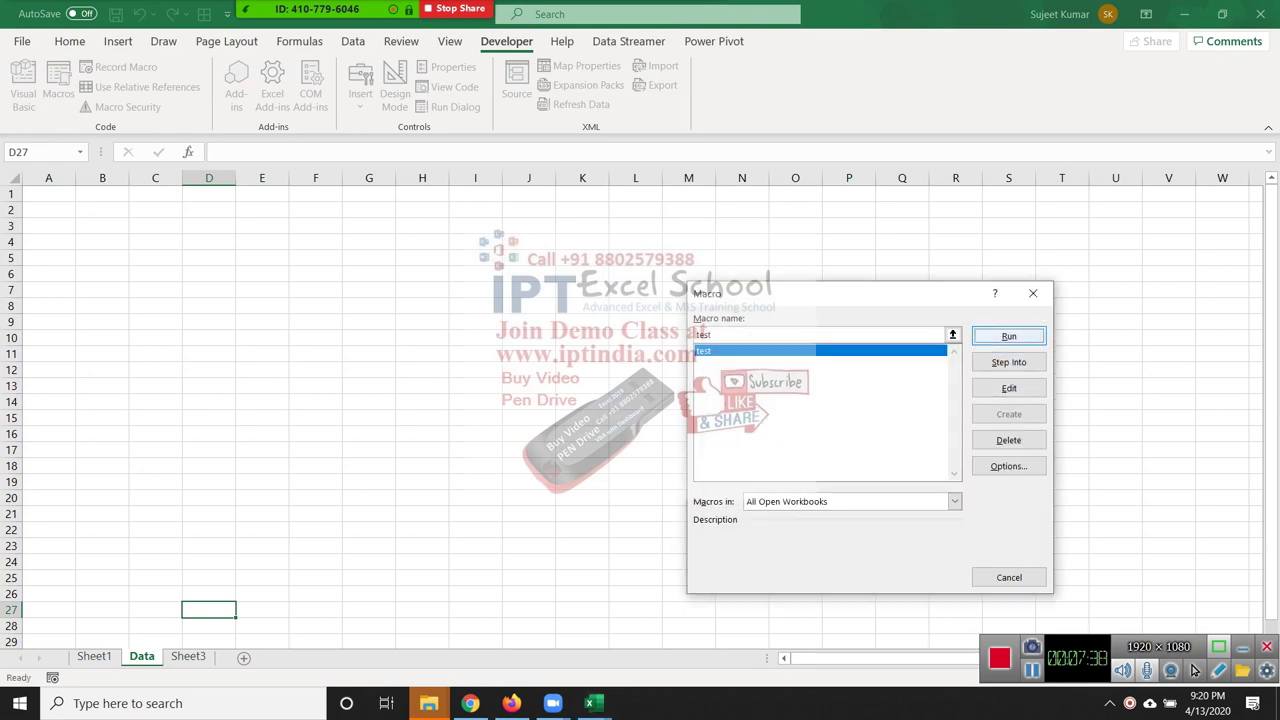
click(1033, 293)
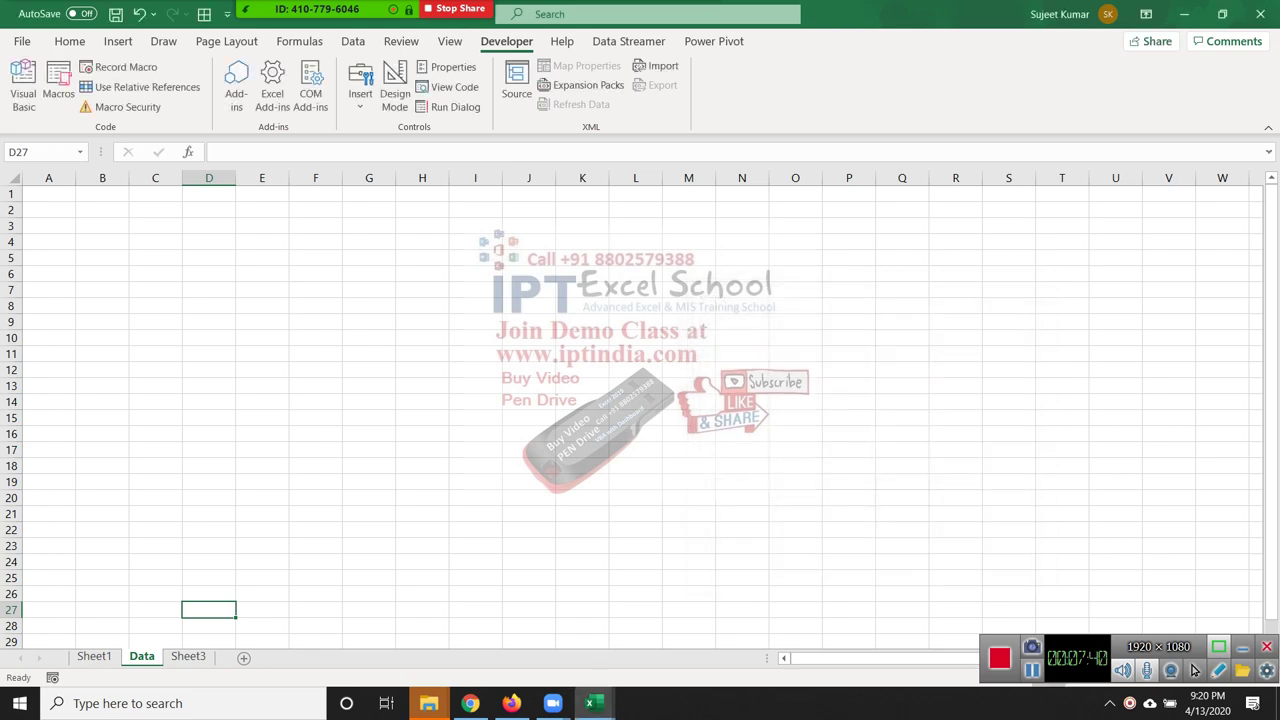
key(alt+F11)
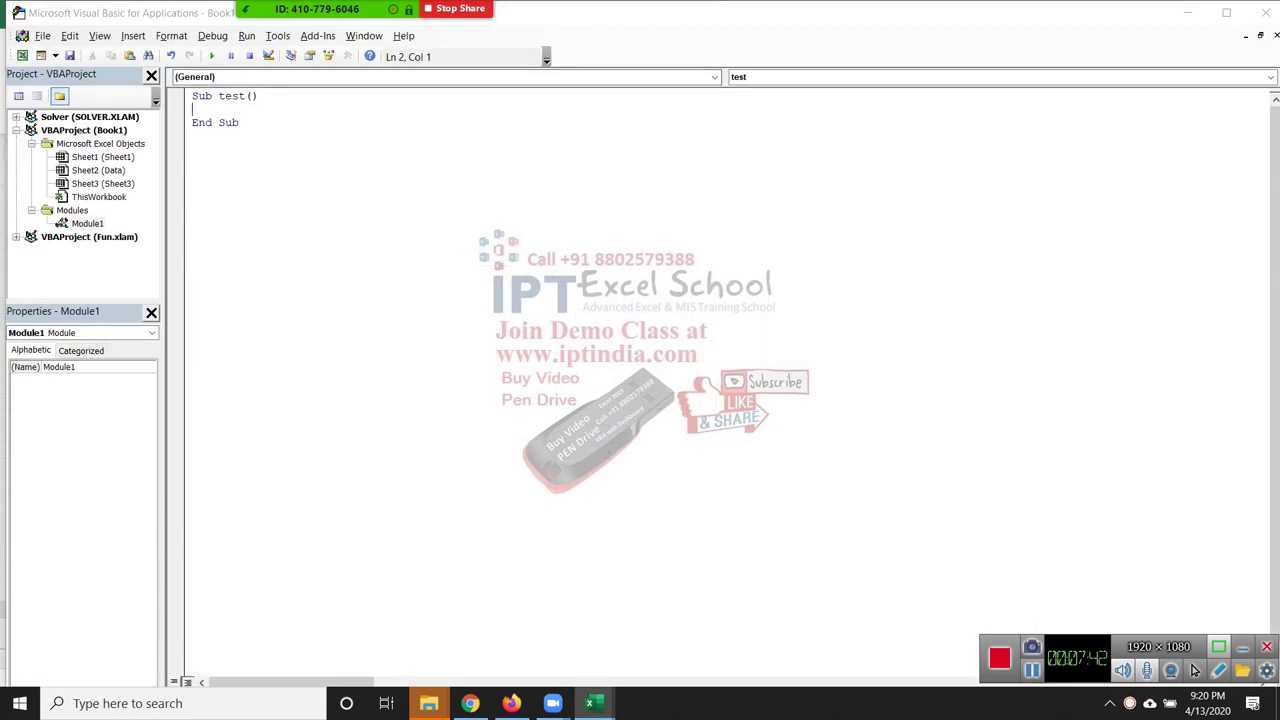
Edit the macro name to test_Today, removing the stray space and characters.
key(Up)
key(End)
key(Left)
key(Left)
text(Toda)
text(y)
key(Left)
key(Left)
key(Left)
key(BackSpace)
text(.)
text(-+/)
key(BackSpace)
key(BackSpace)
key(BackSpace)
key(BackSpace)
text(_)
click(192, 135)
Replace test_Today with raj1 and return to the Excel workbook.
double_click(251, 95)
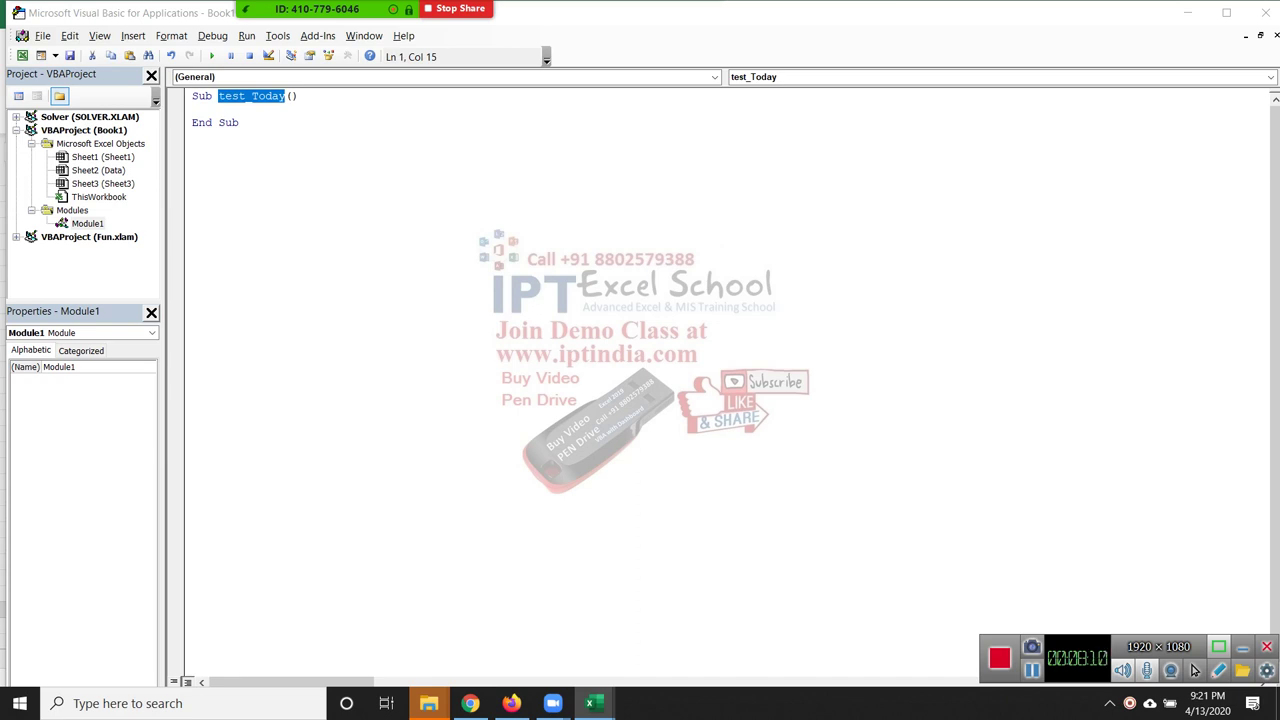
text(r)
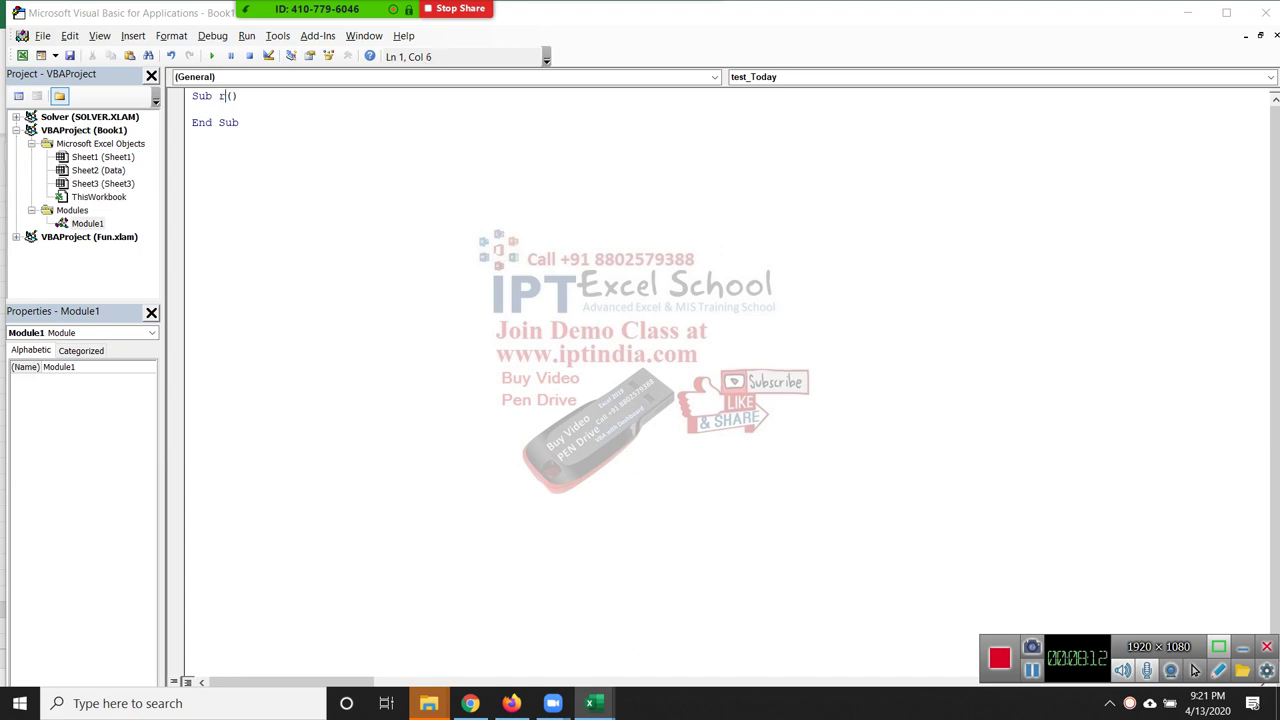
text(aj)
text(1)
key(alt+Tab)
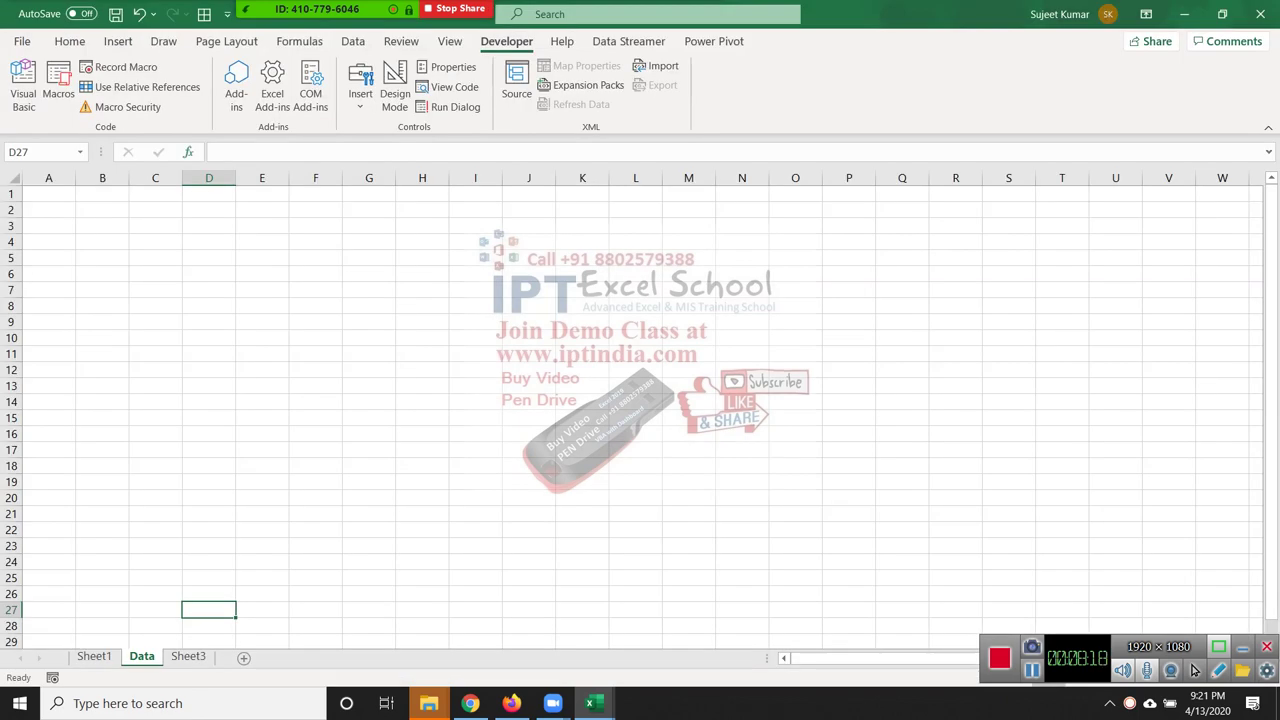
key(alt+F8)
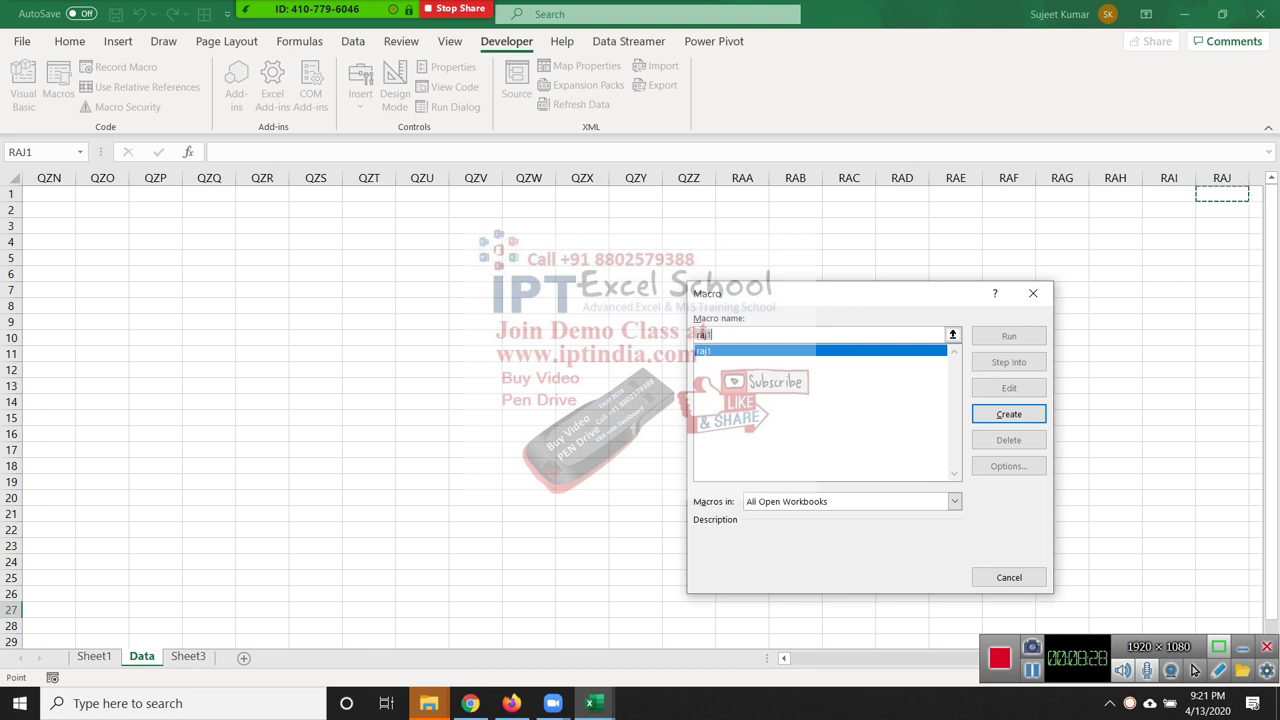
key(Escape)
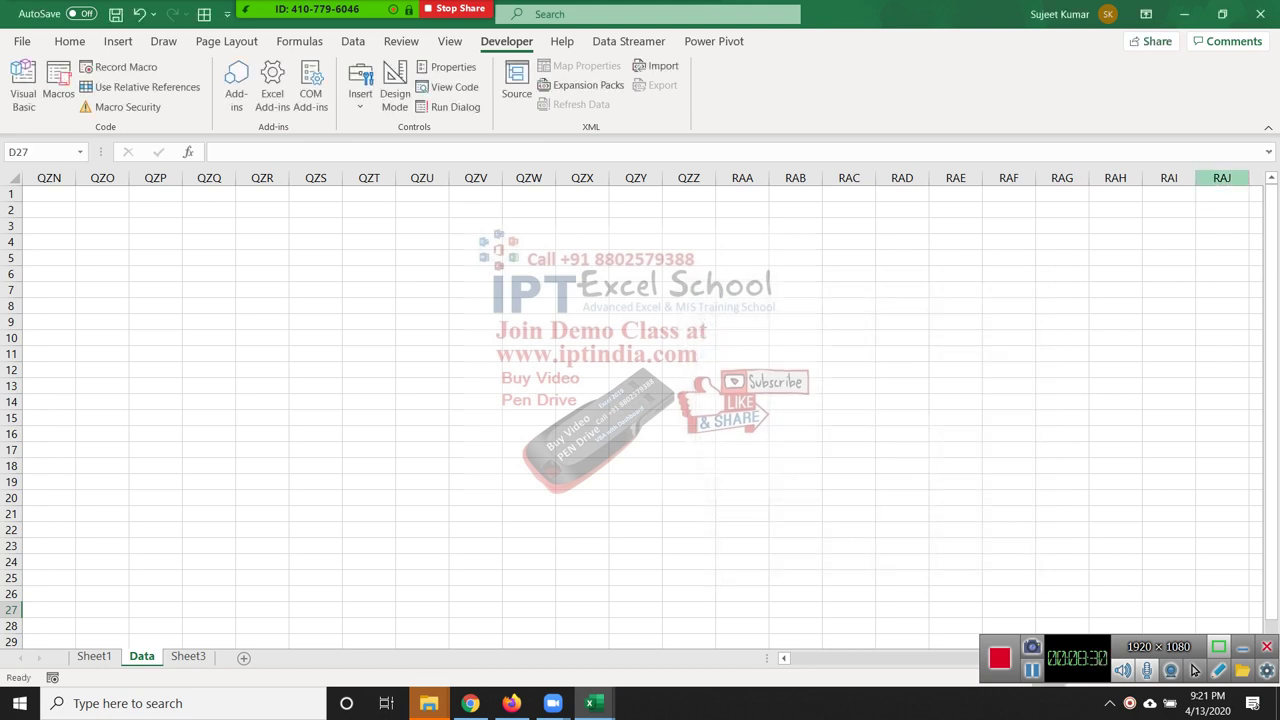
key(Home)
key(ctrl+Home)
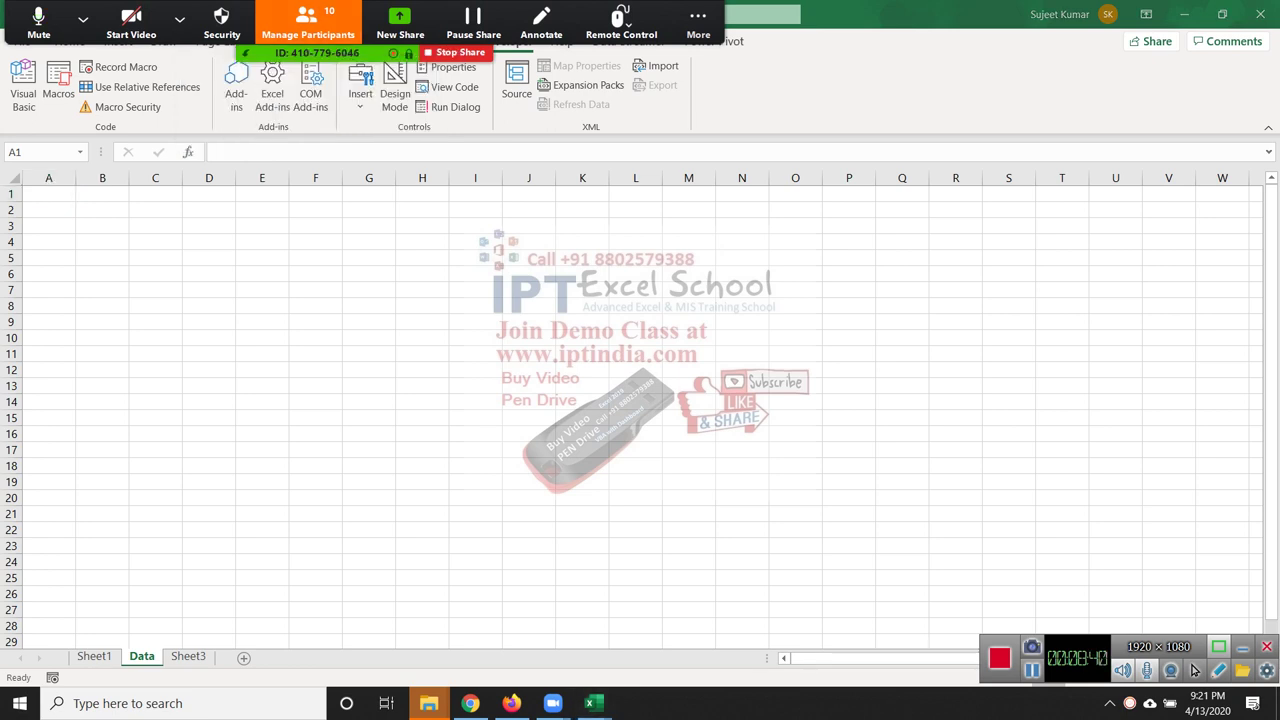
Open the Zoom participant list, close it, and return to the VBA editor.
click(308, 22)
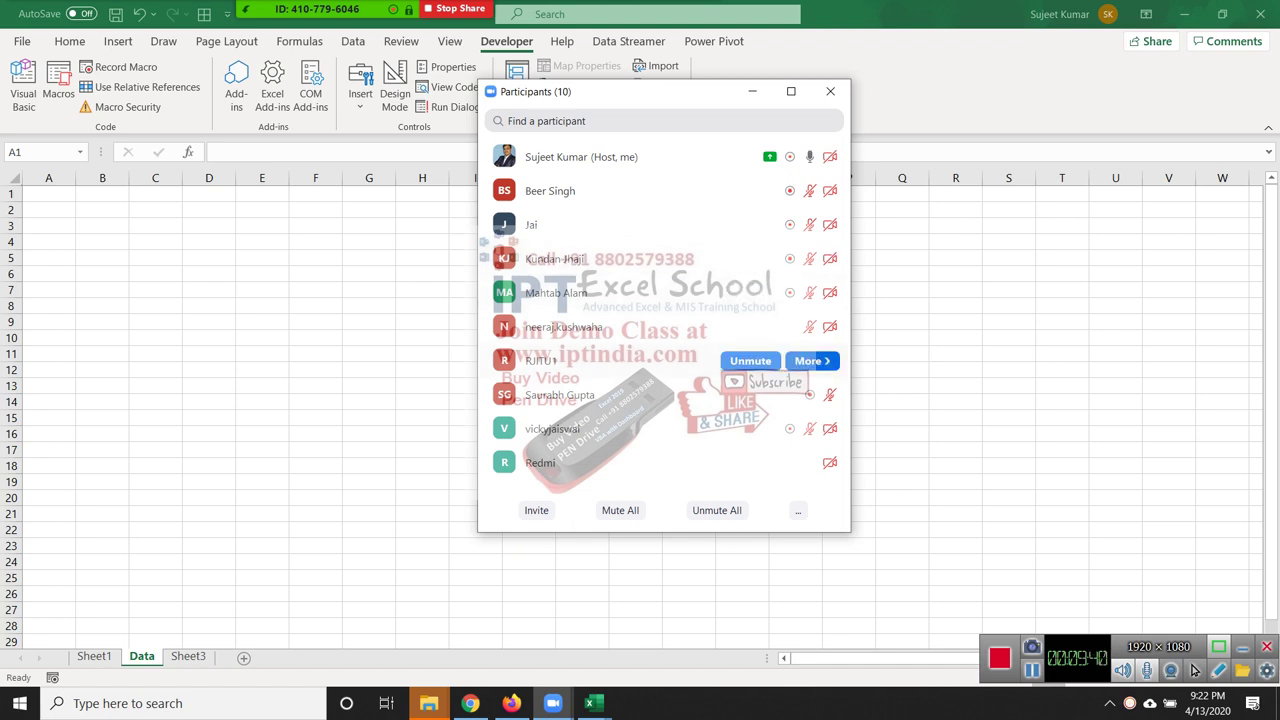
click(830, 91)
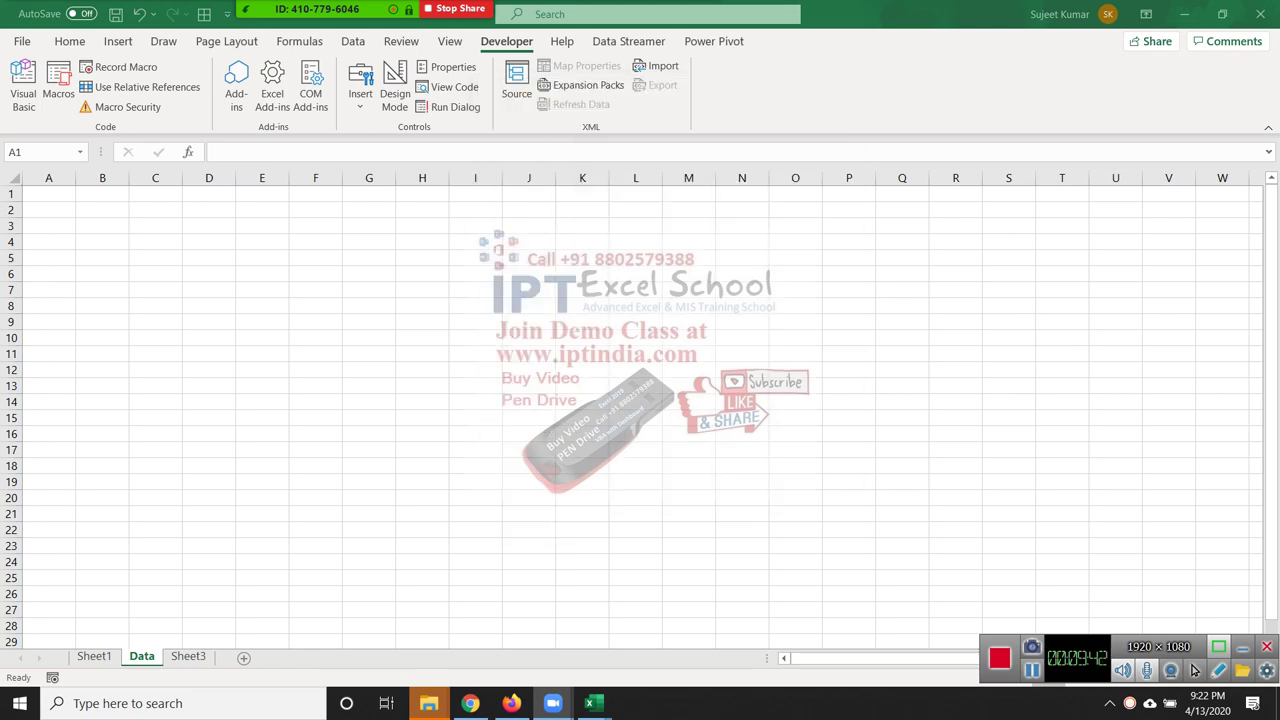
key(alt+Tab)
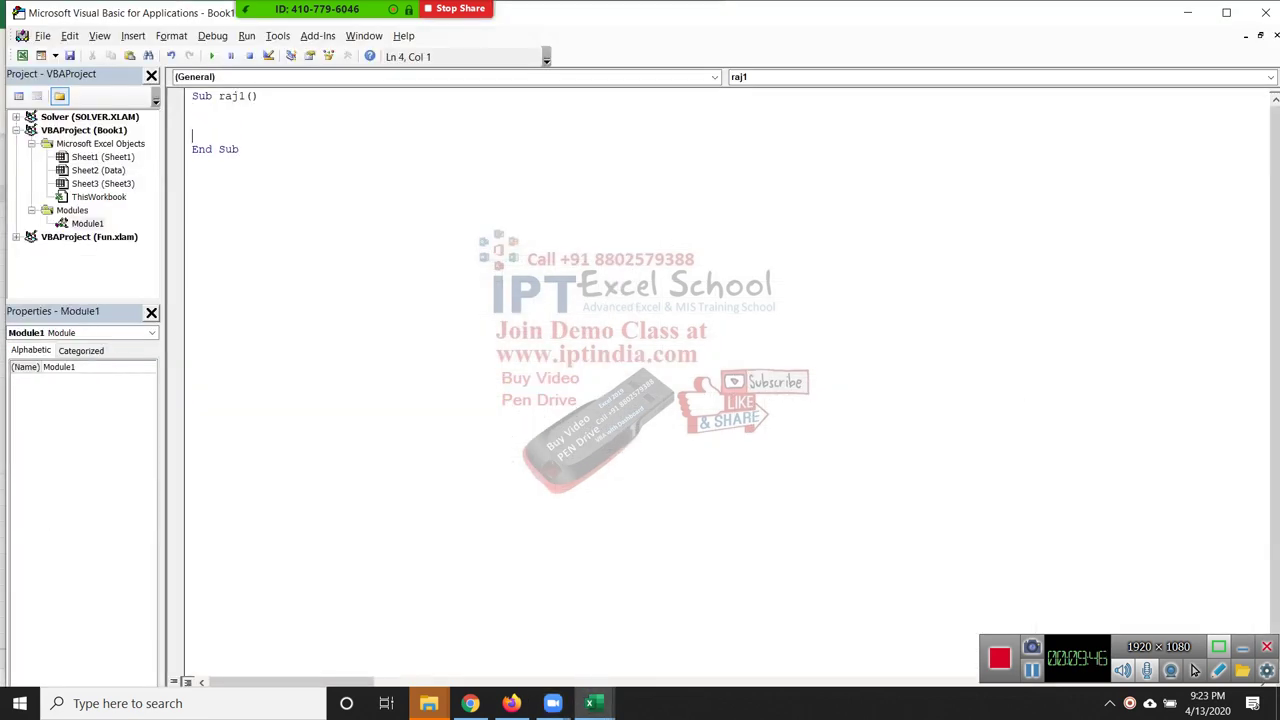
Check the step list on the previous sheet, then return to the code editor.
key(alt+Tab)
key(alt+Tab)
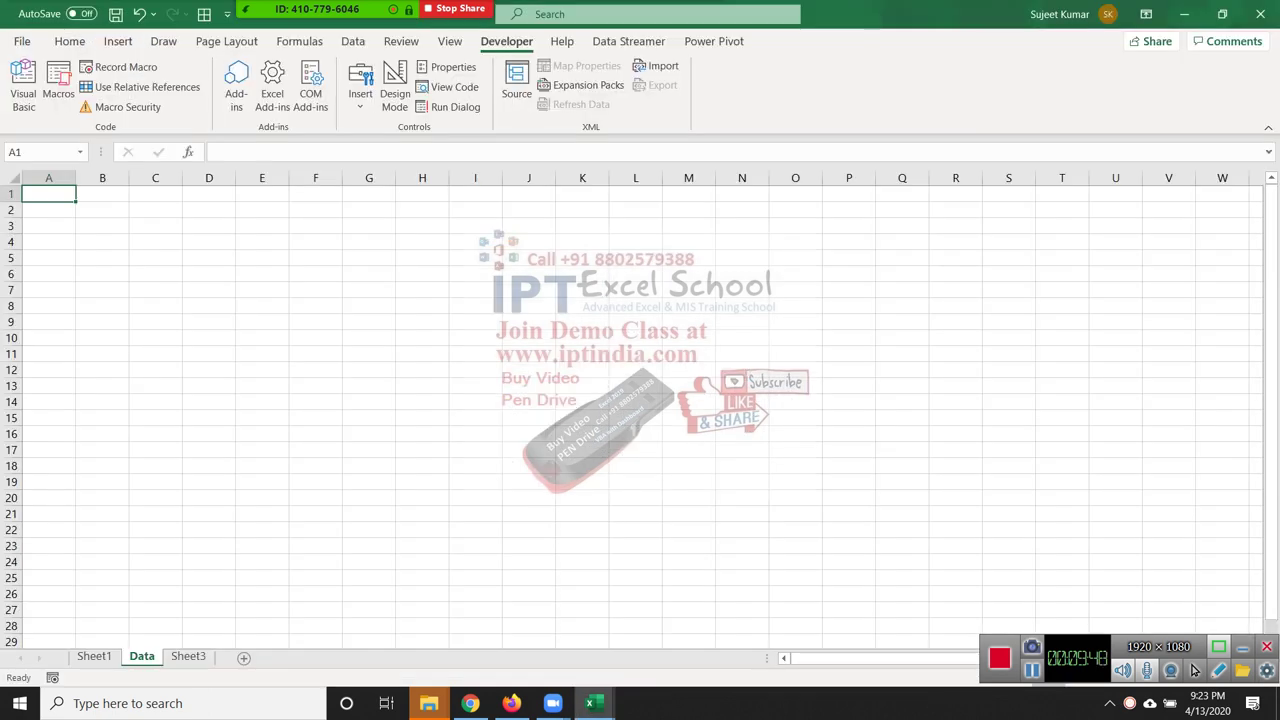
key(ctrl+Page_Up)
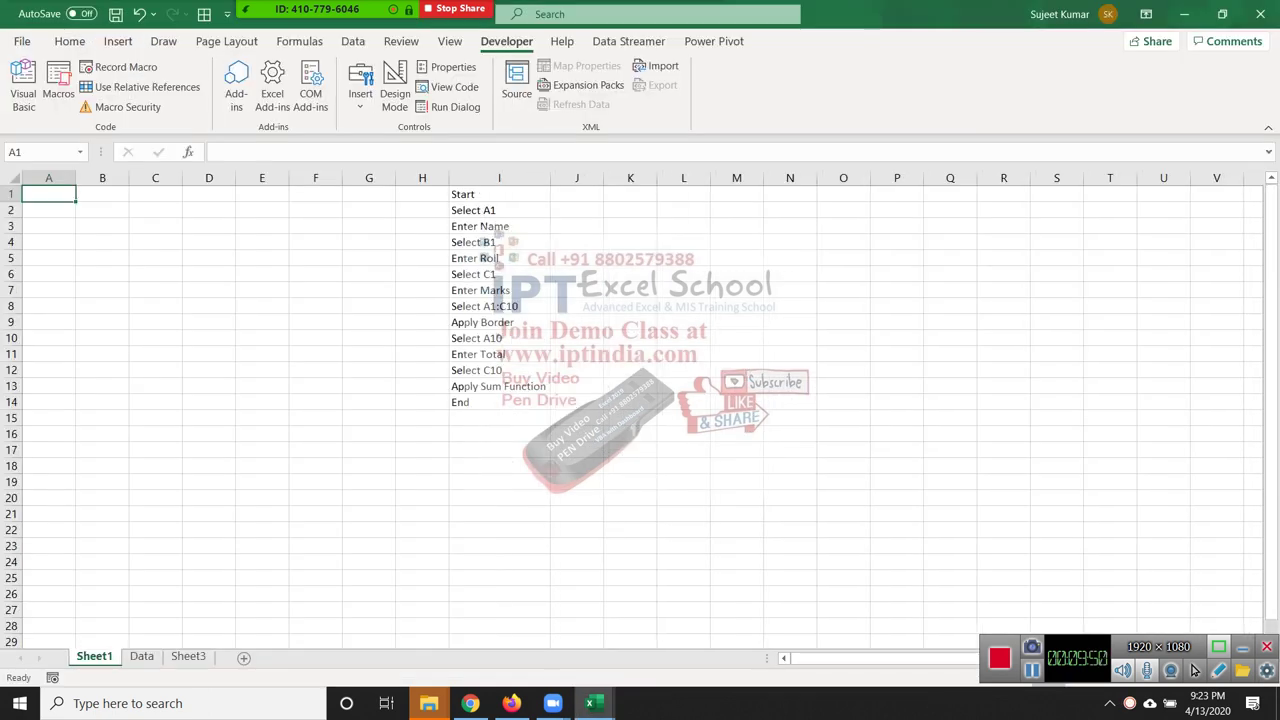
key(alt+Tab)
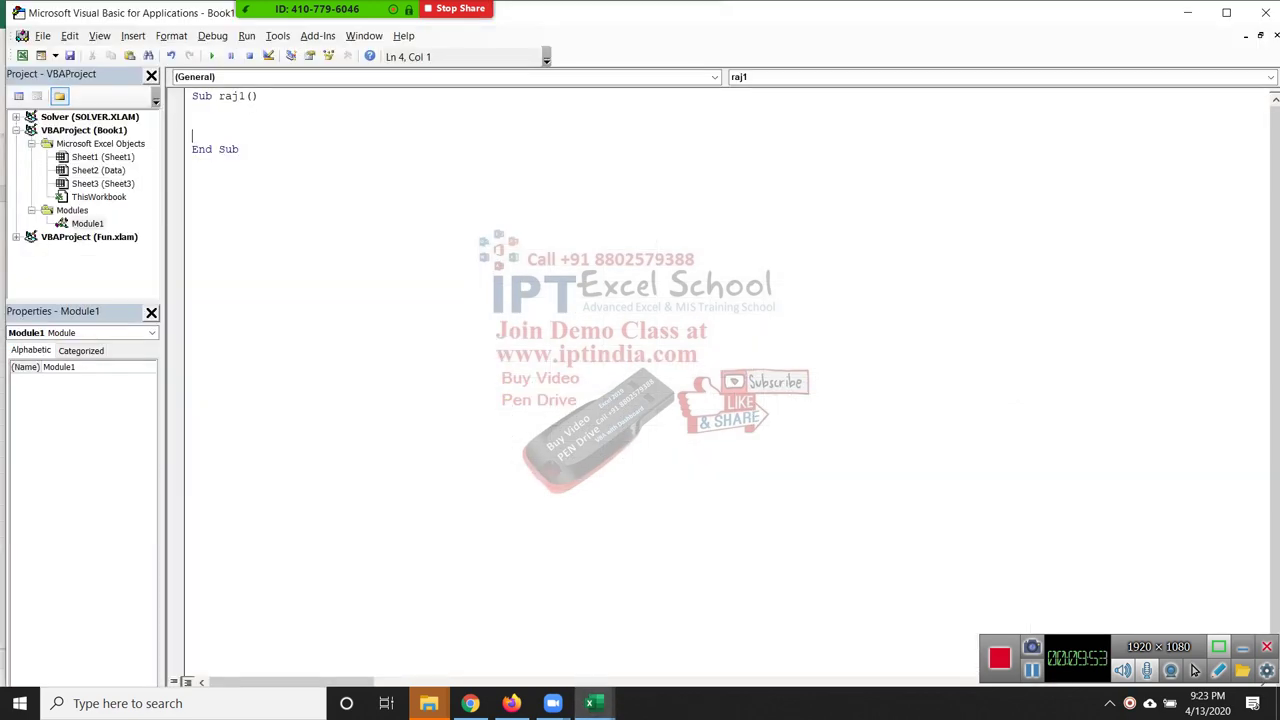
click(193, 162)
Add blank lines above the procedure and rename raj1 to Test.
key(Up)
key(Up)
key(Up)
key(Up)
key(Up)
key(Return)
key(Return)
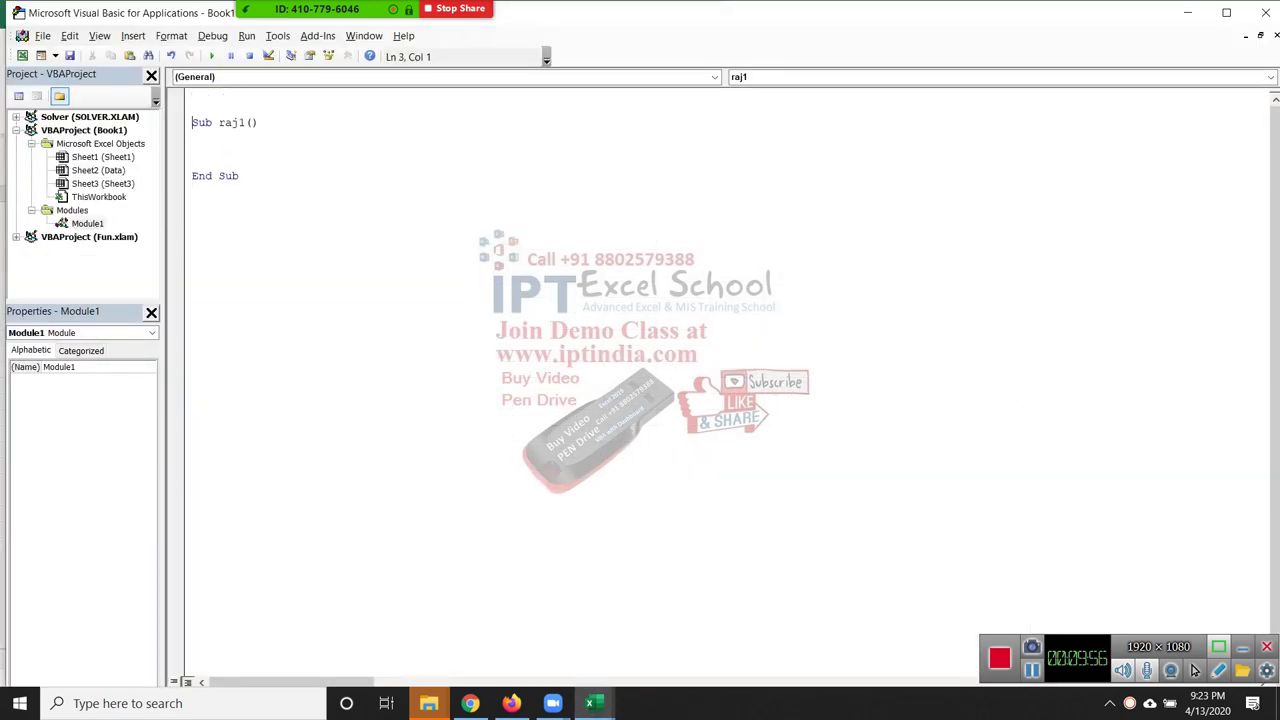
key(Return)
key(Up)
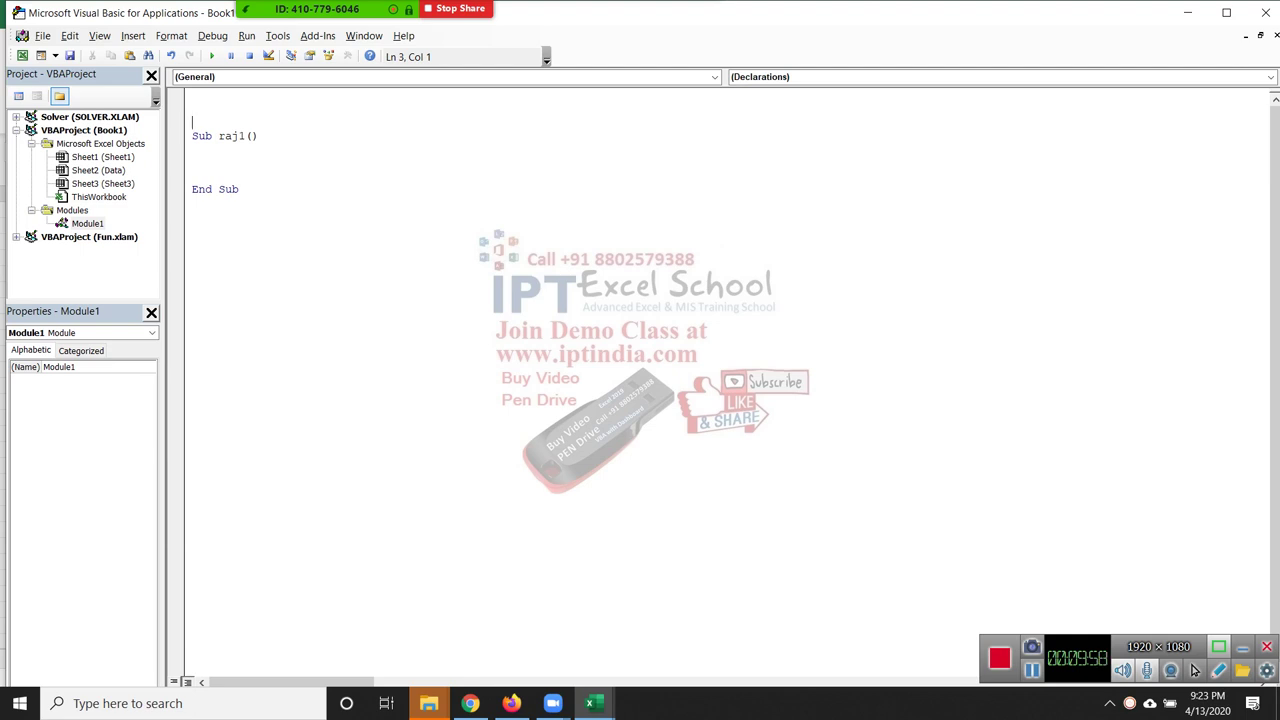
double_click(231, 136)
text(Te)
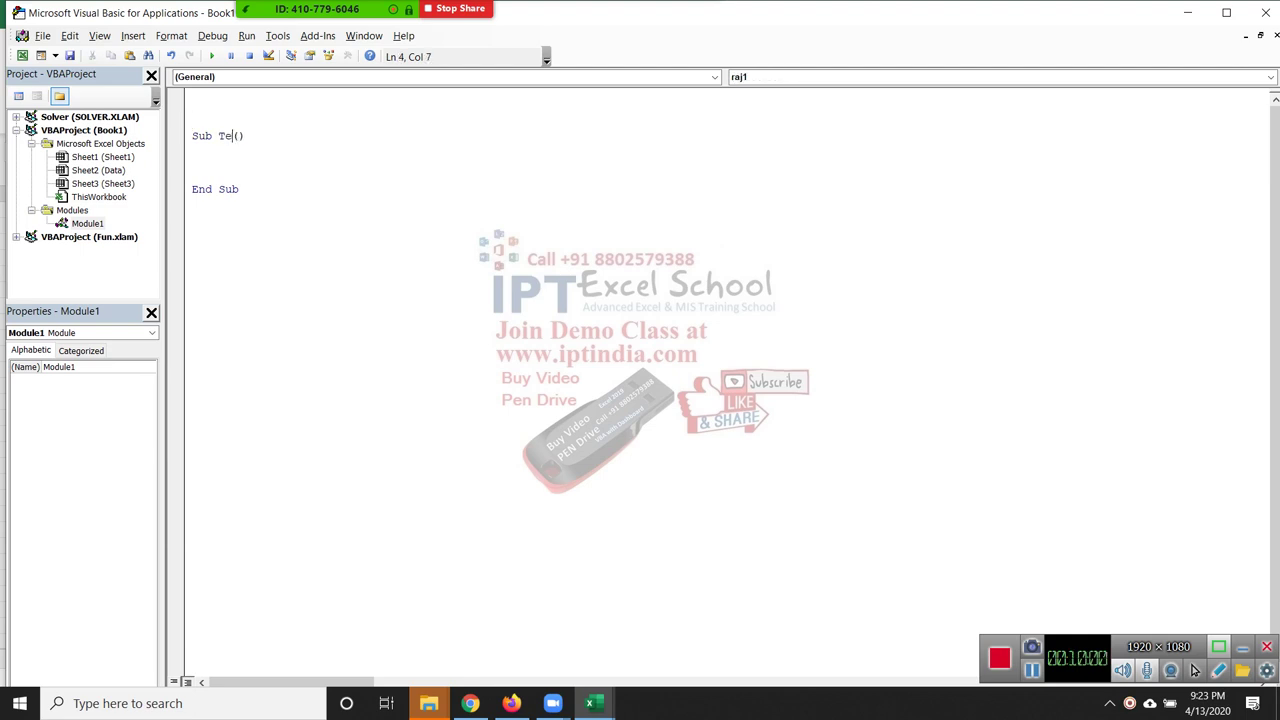
text(st)
Type Application and Workbooks on separate lines in the Test procedure body.
key(ctrl+Home)
text(sub)
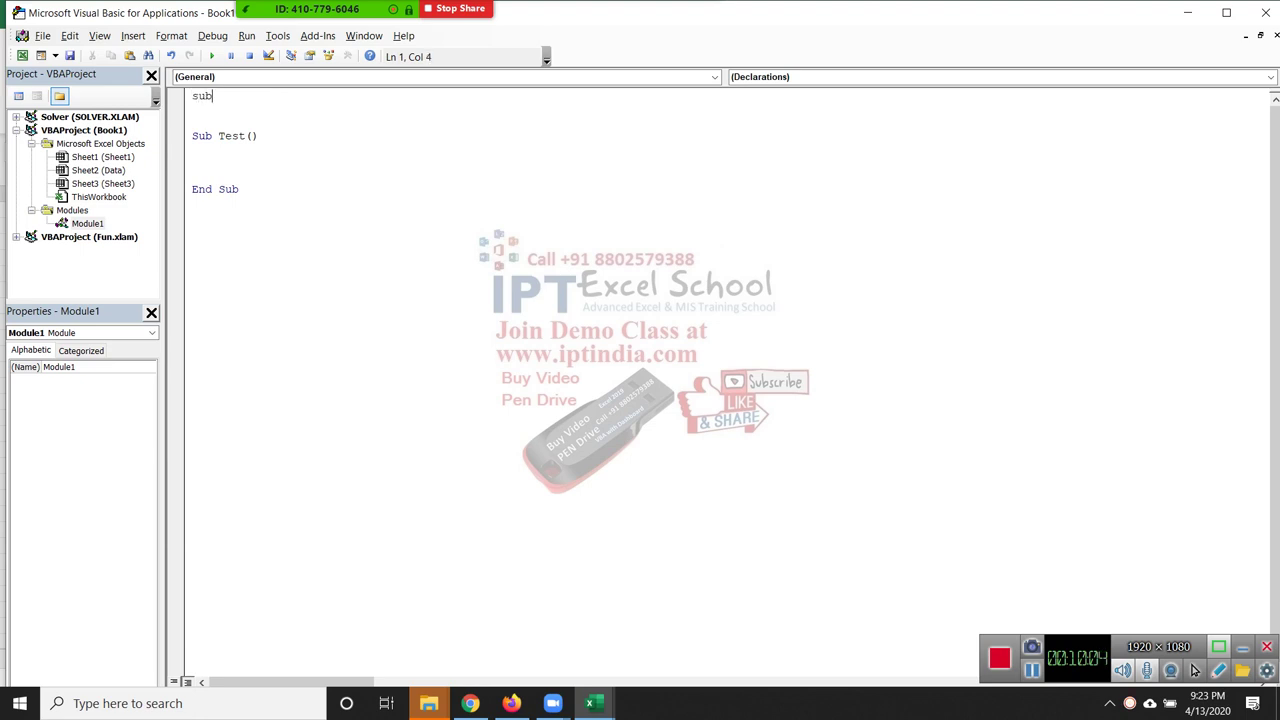
key(BackSpace)
key(BackSpace)
key(BackSpace)
key(Down)
key(Down)
key(Down)
text(Appl)
text(ication)
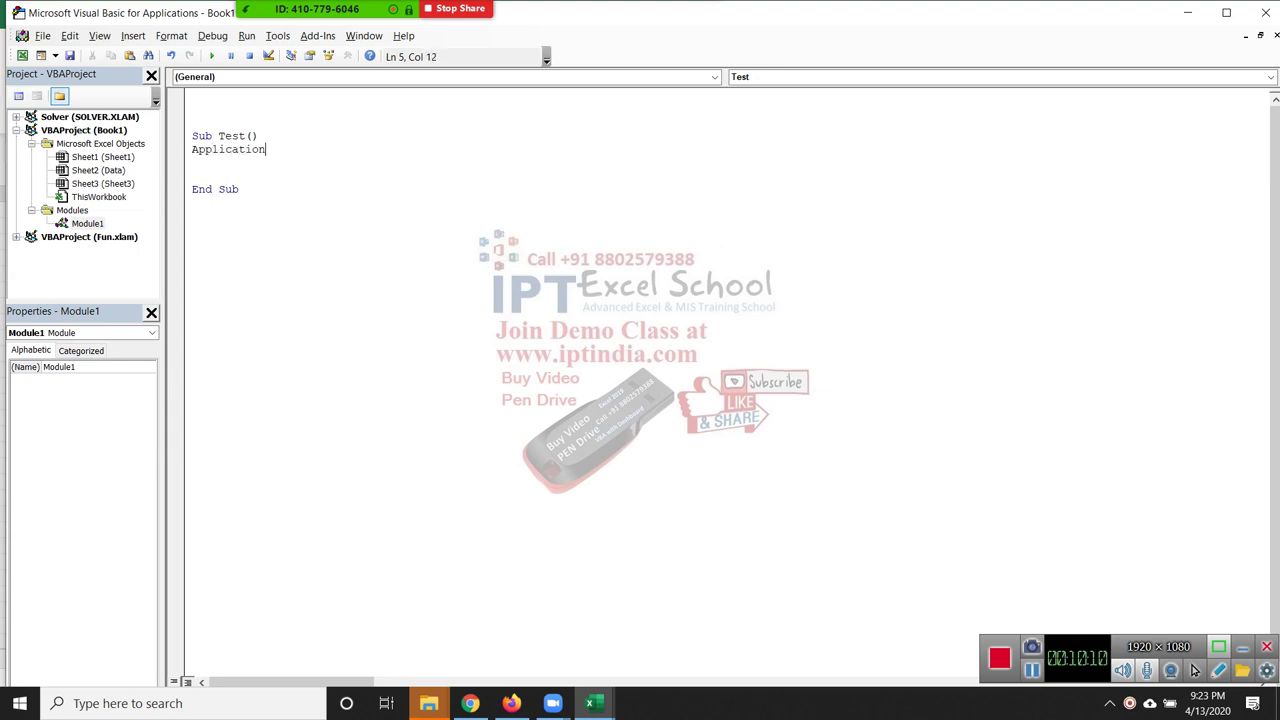
key(Return)
text(wor)
text(kbook)
key(Return)
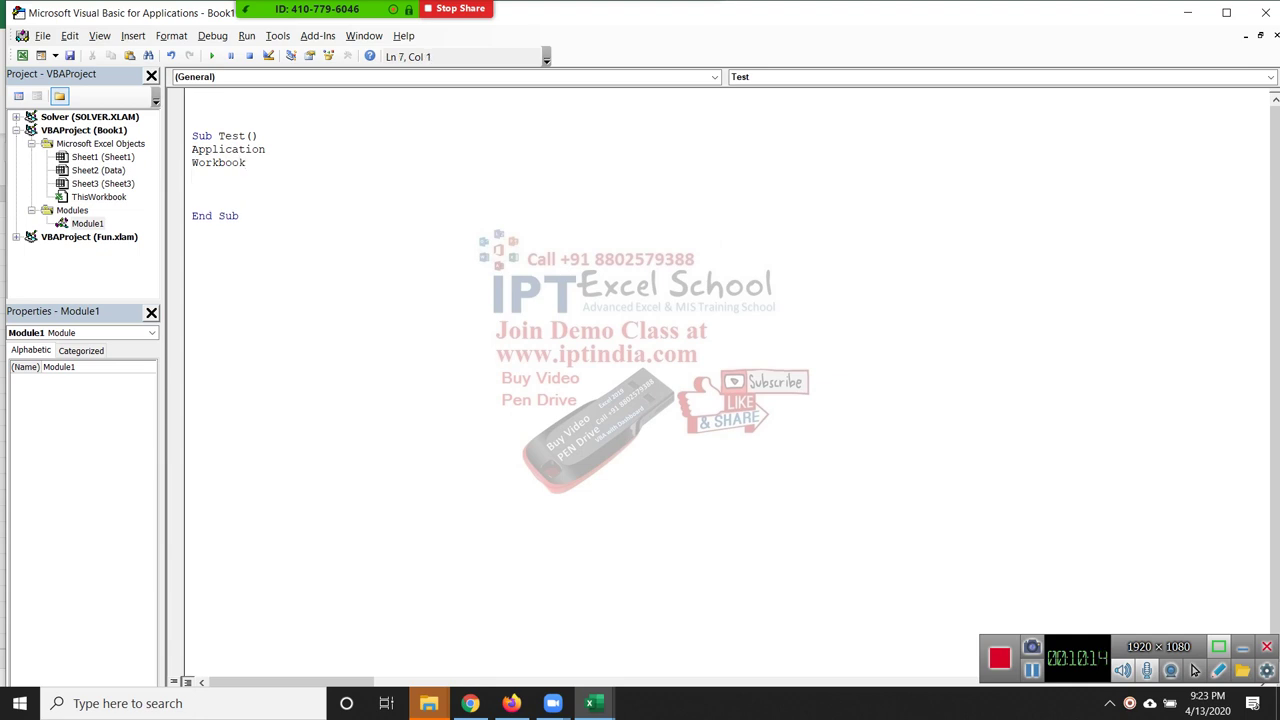
key(BackSpace)
text(s)
key(Return)
Add Sheets and Range lines below Workbooks.
text(s)
text(heets)
key(Return)
text(ra)
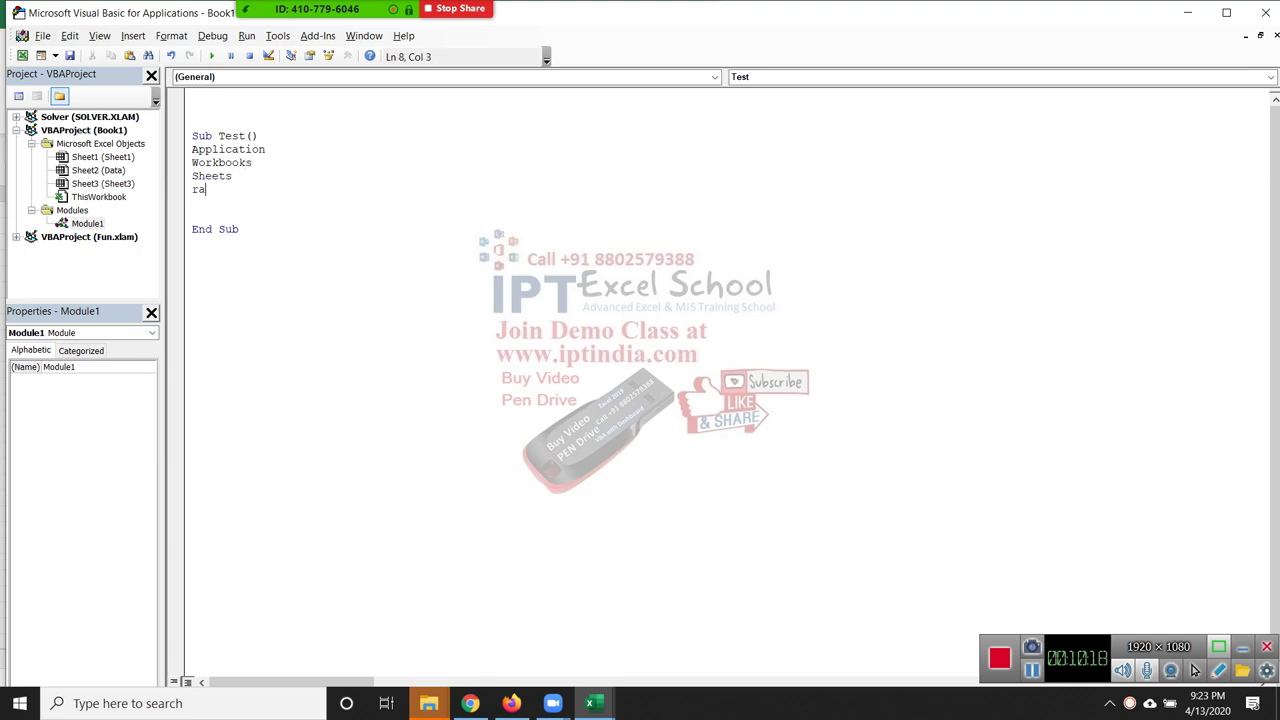
text(nge)
key(Return)
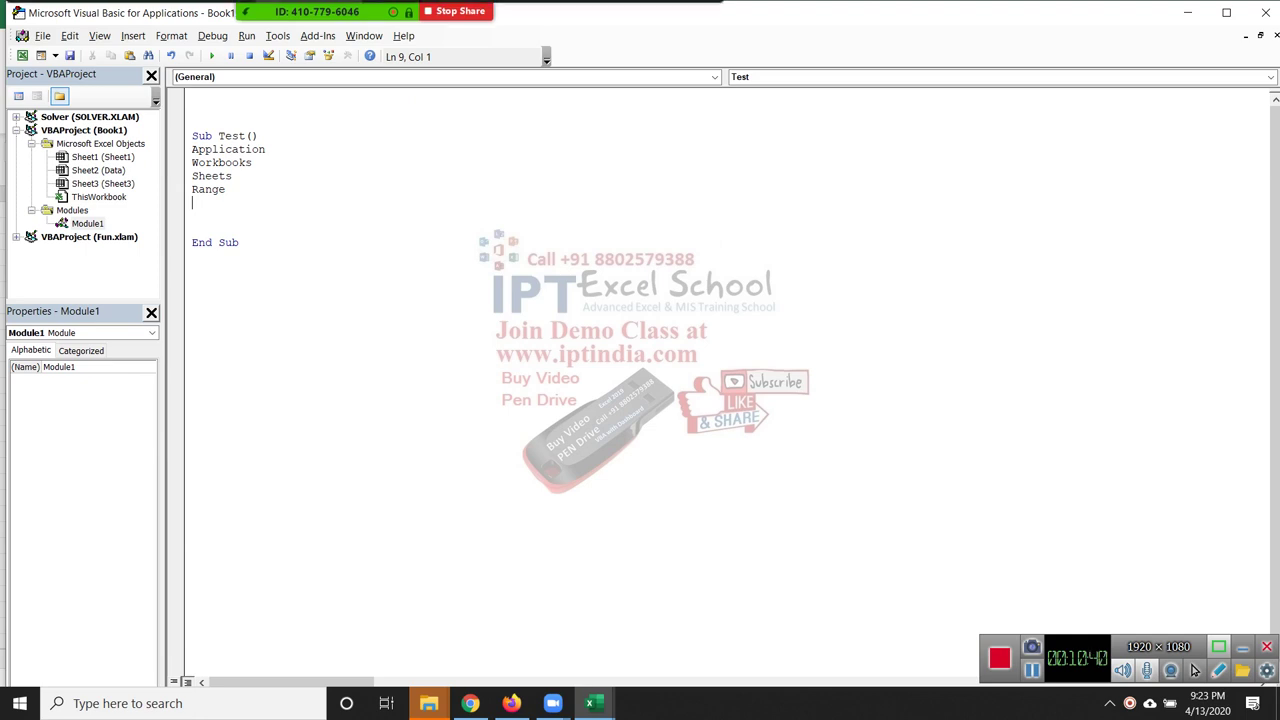
click(308, 24)
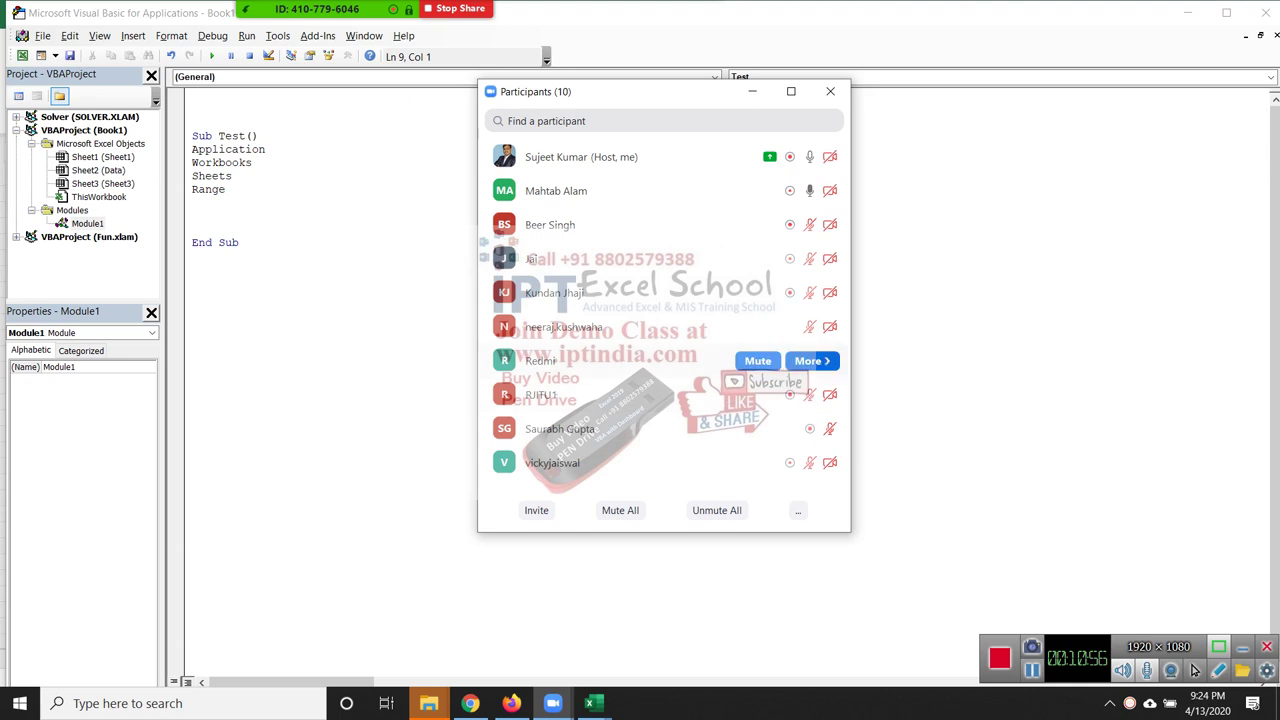
Mute a participant, close the participant list, and select the Application-to-Range lines.
click(757, 360)
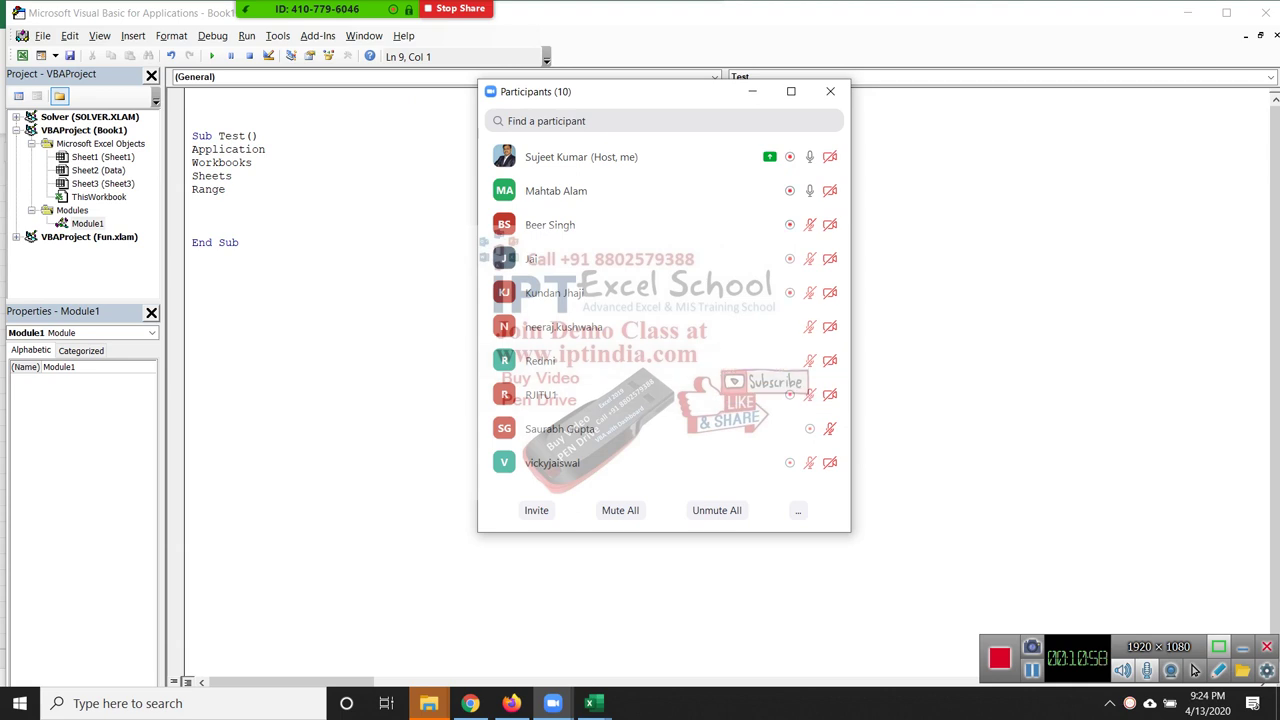
click(830, 91)
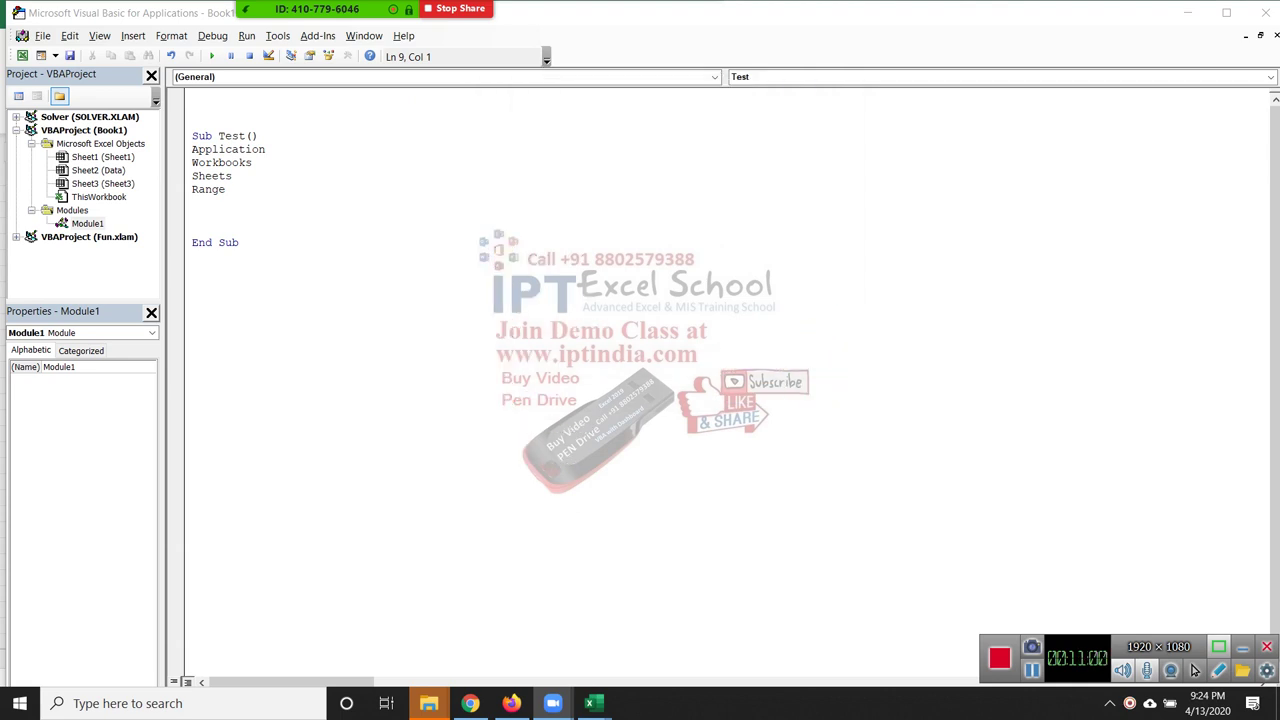
key(Down)
key(shift+Home)
key(shift+Up)
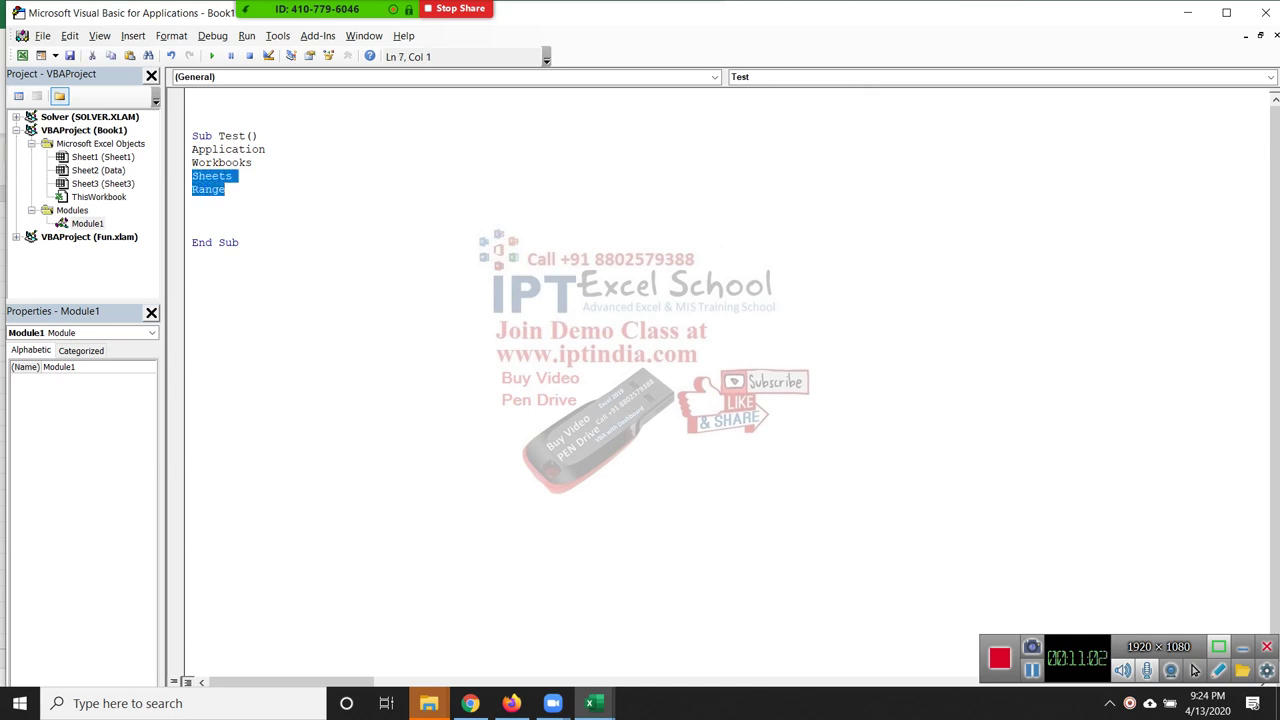
key(shift+Up)
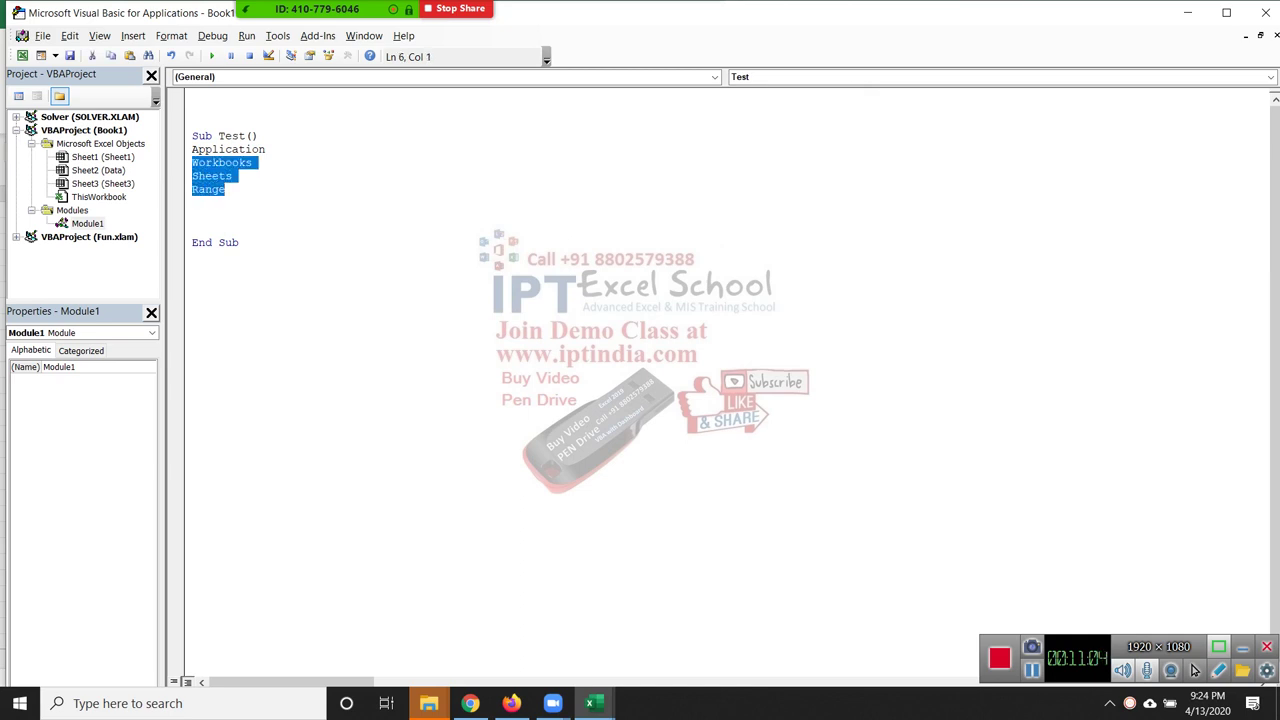
key(shift+Up)
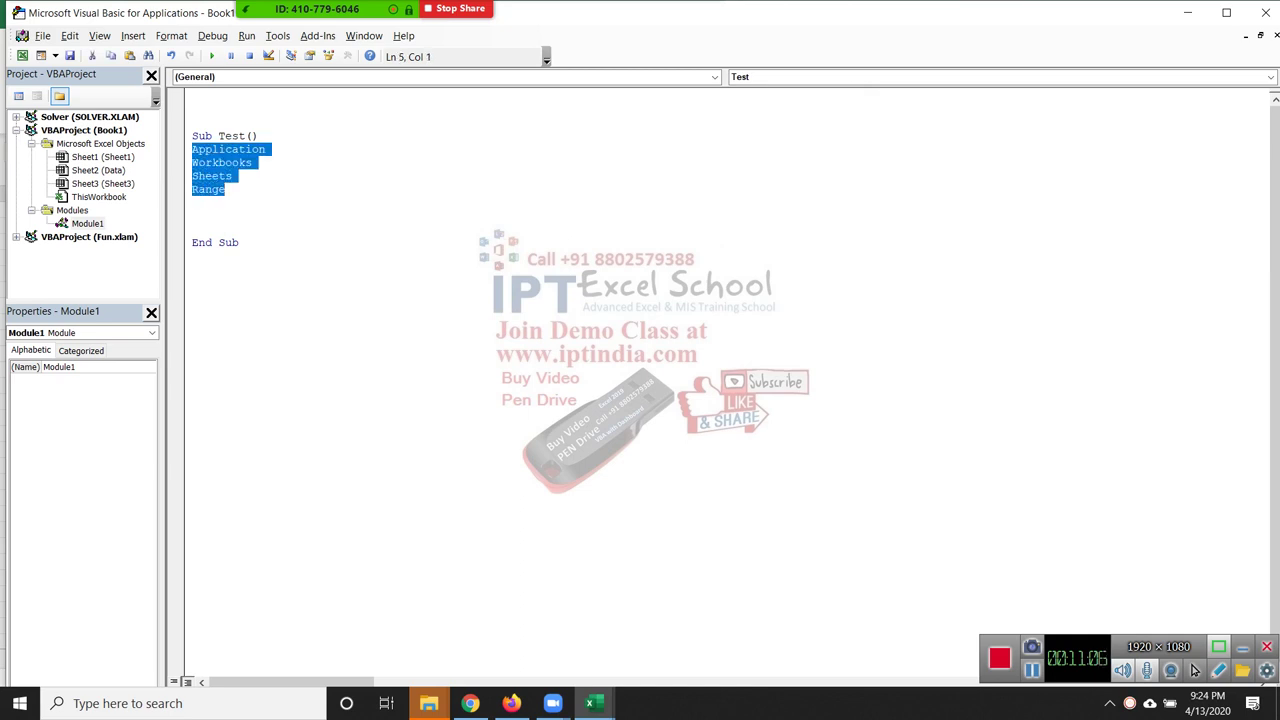
Type sub rr() below End Sub to create the empty rr procedure.
key(ctrl+End)
text(s)
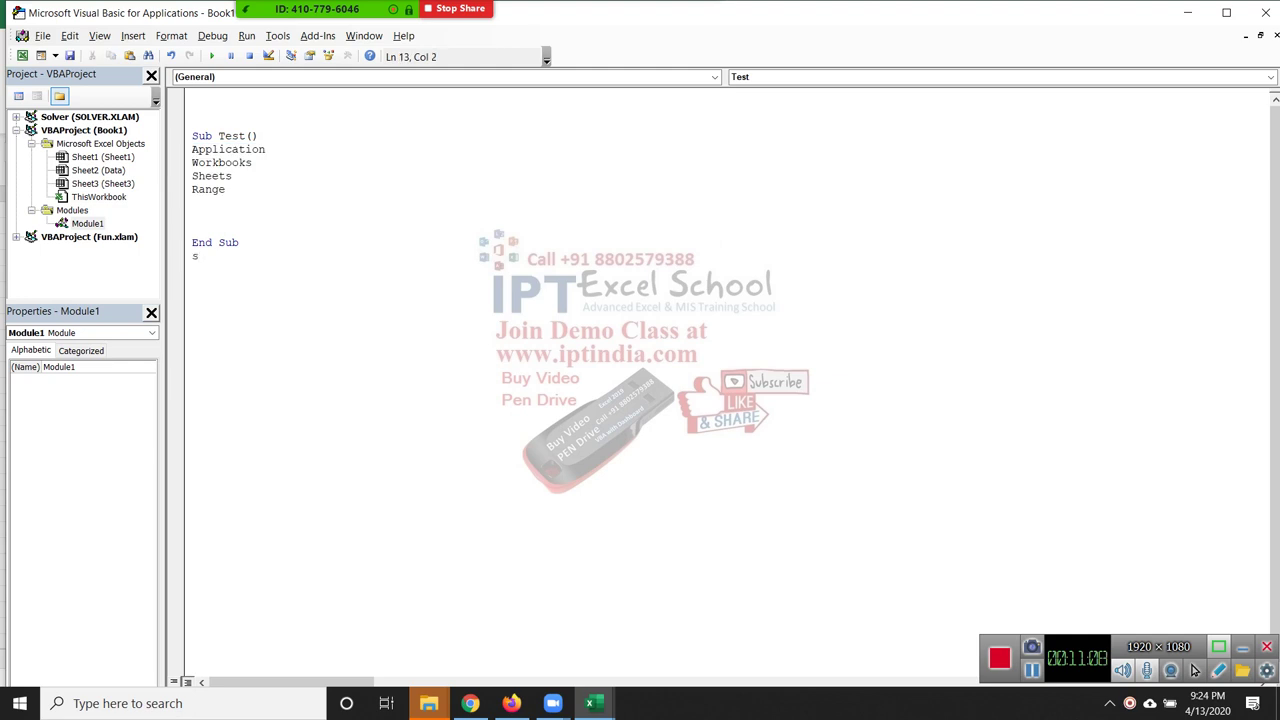
text(ub rr)
text(())
key(Return)
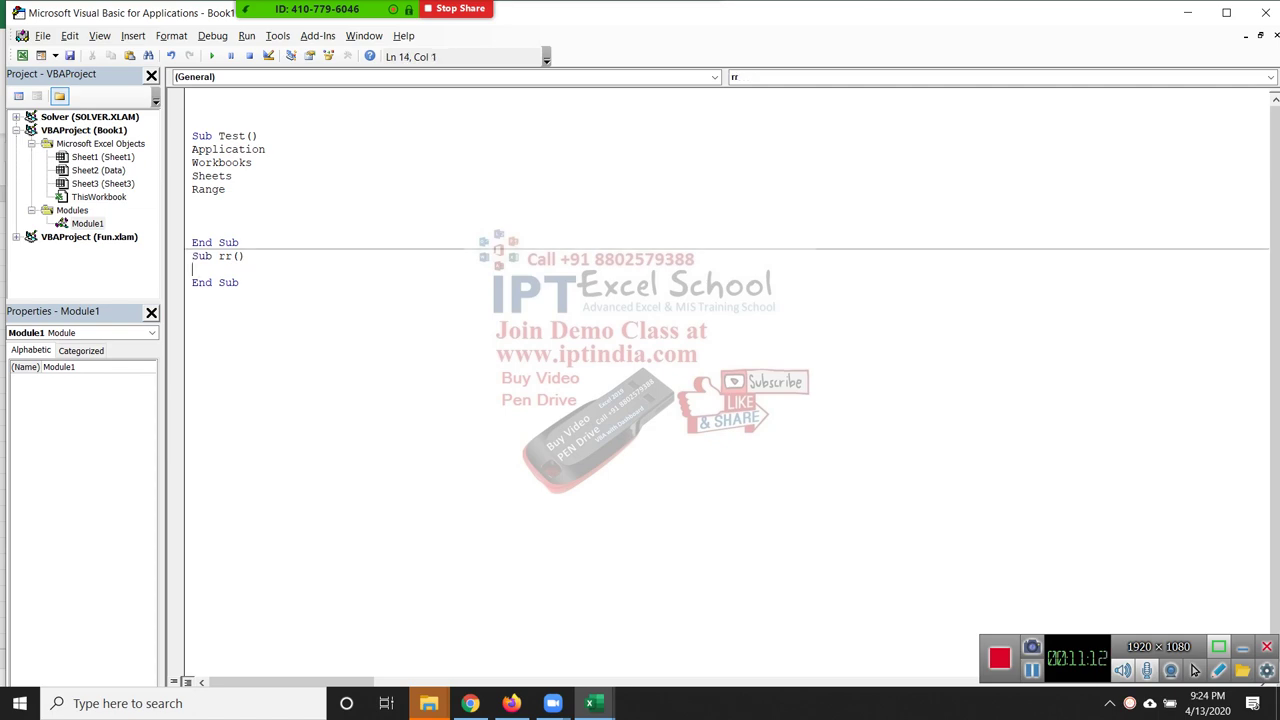
key(Return)
key(Return)
Glance at the Select A1 step in Excel and return to the code editor.
key(alt+Tab)
key(alt+Tab)
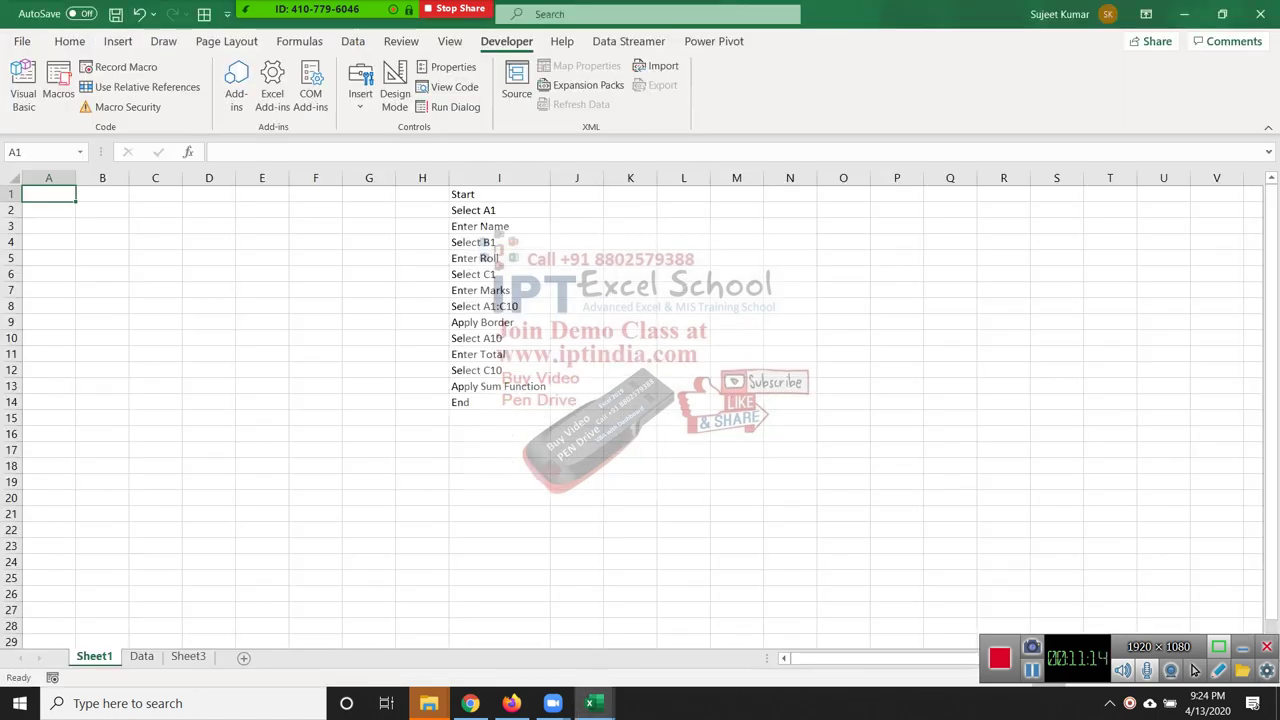
click(499, 210)
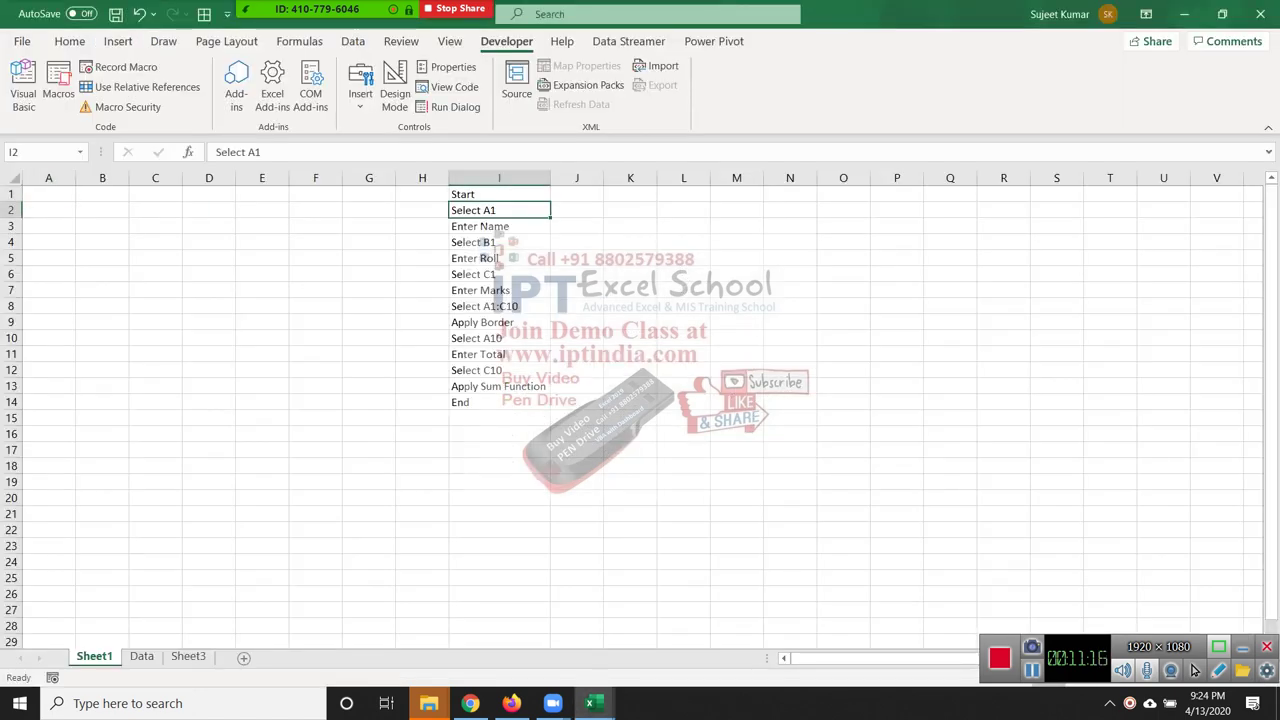
key(ctrl+Home)
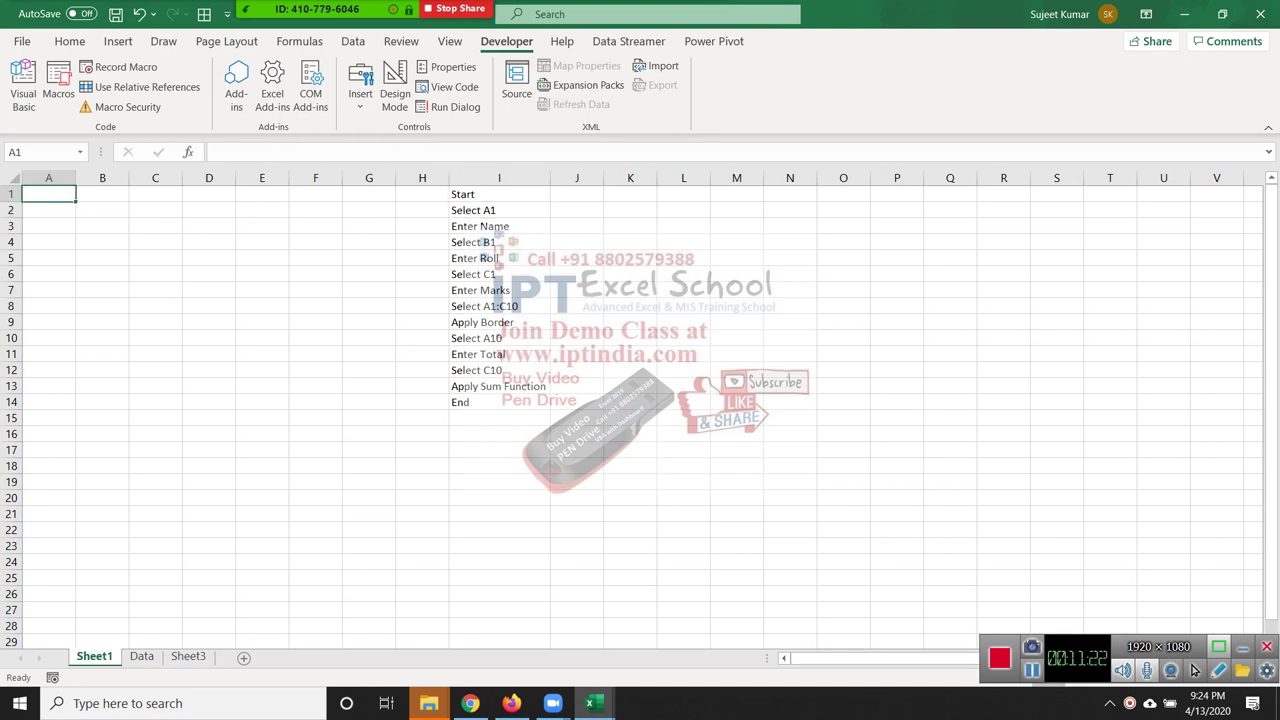
key(alt+F11)
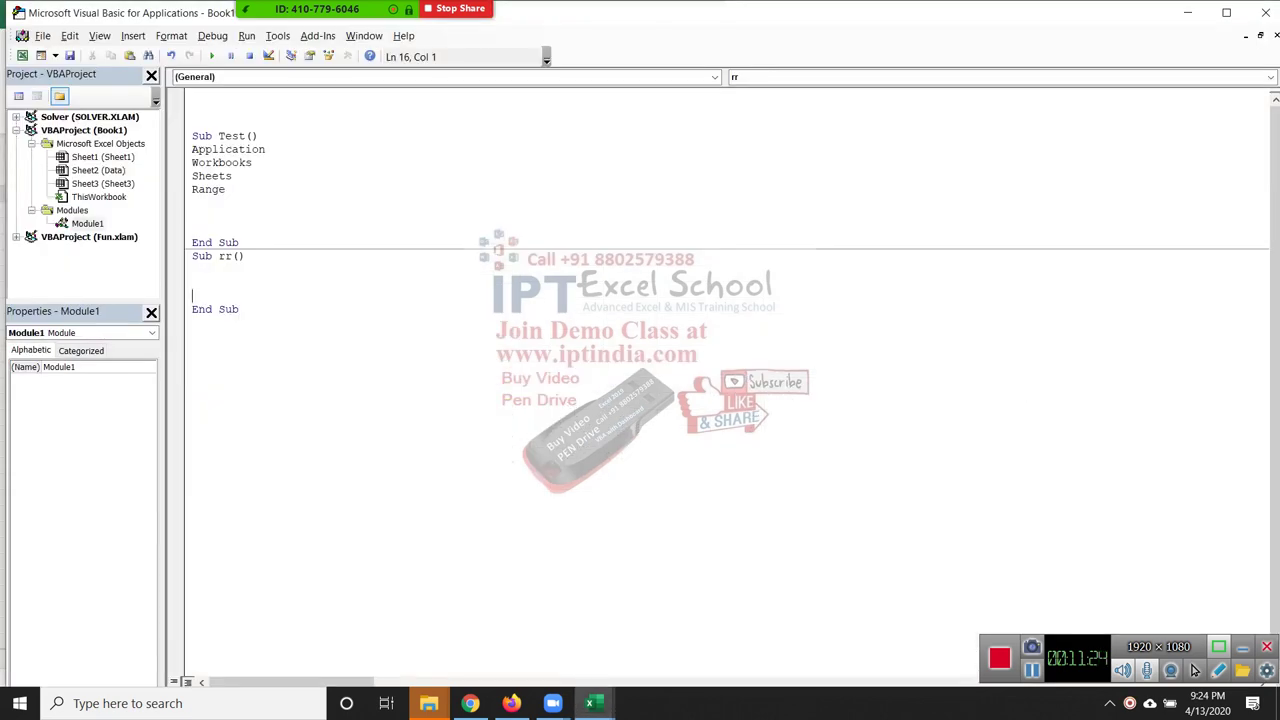
Enter Range("A1").Select in rr and highlight Range, A1 and Select to explain them.
text(ra)
text(nge()
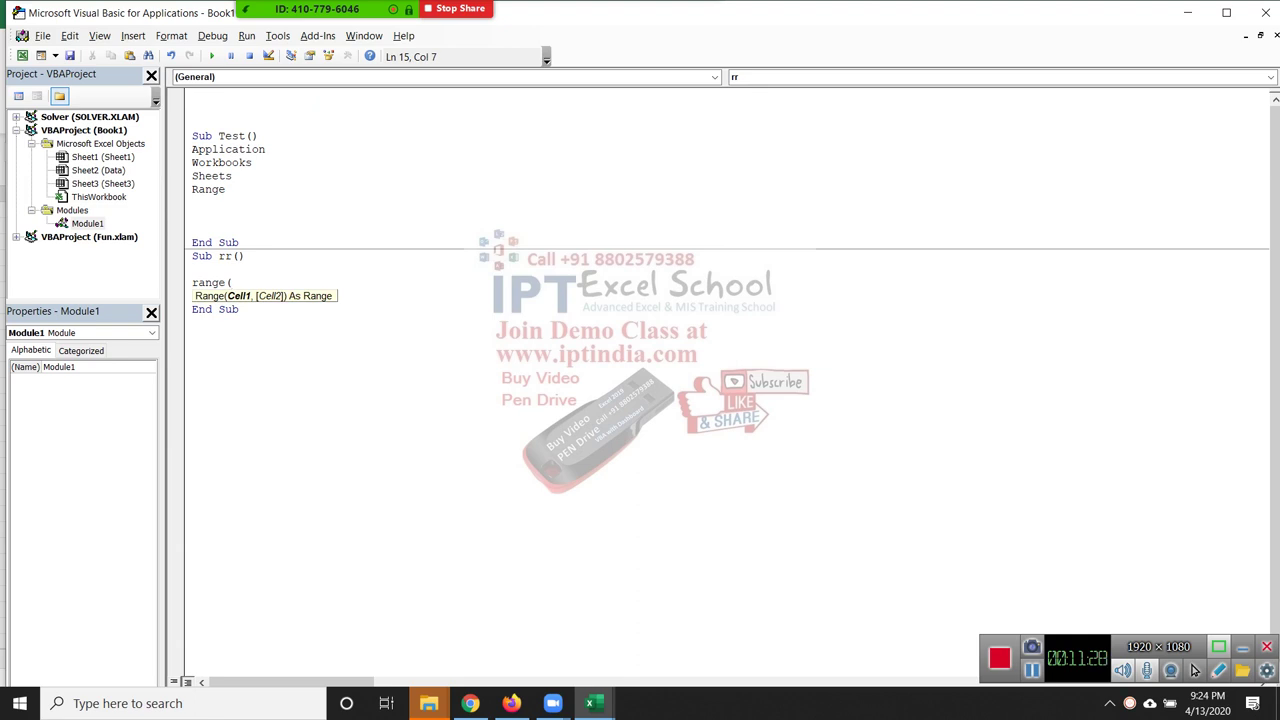
text("A1")
text().se)
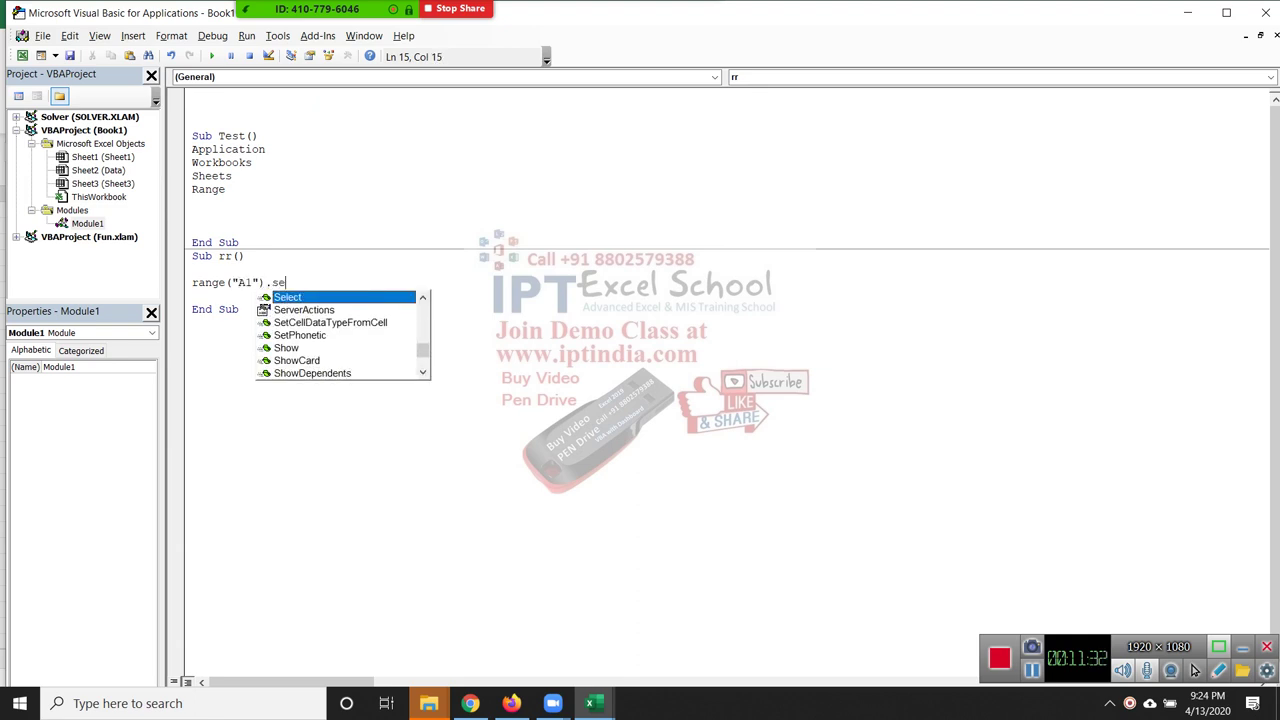
key(Return)
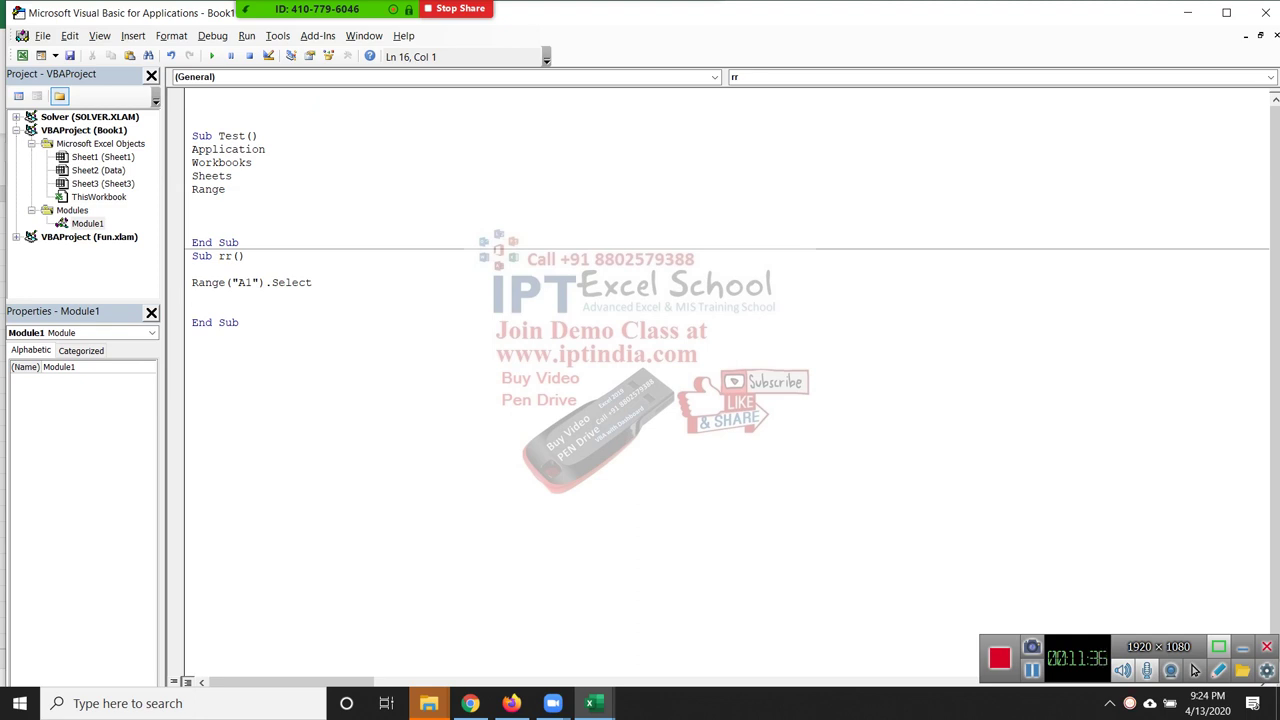
double_click(210, 283)
double_click(244, 283)
double_click(291, 283)
Highlight the dot before Select, then check the Enter Name step in Excel.
click(266, 283)
key(shift+Right)
click(225, 283)
click(193, 296)
key(alt+Tab)
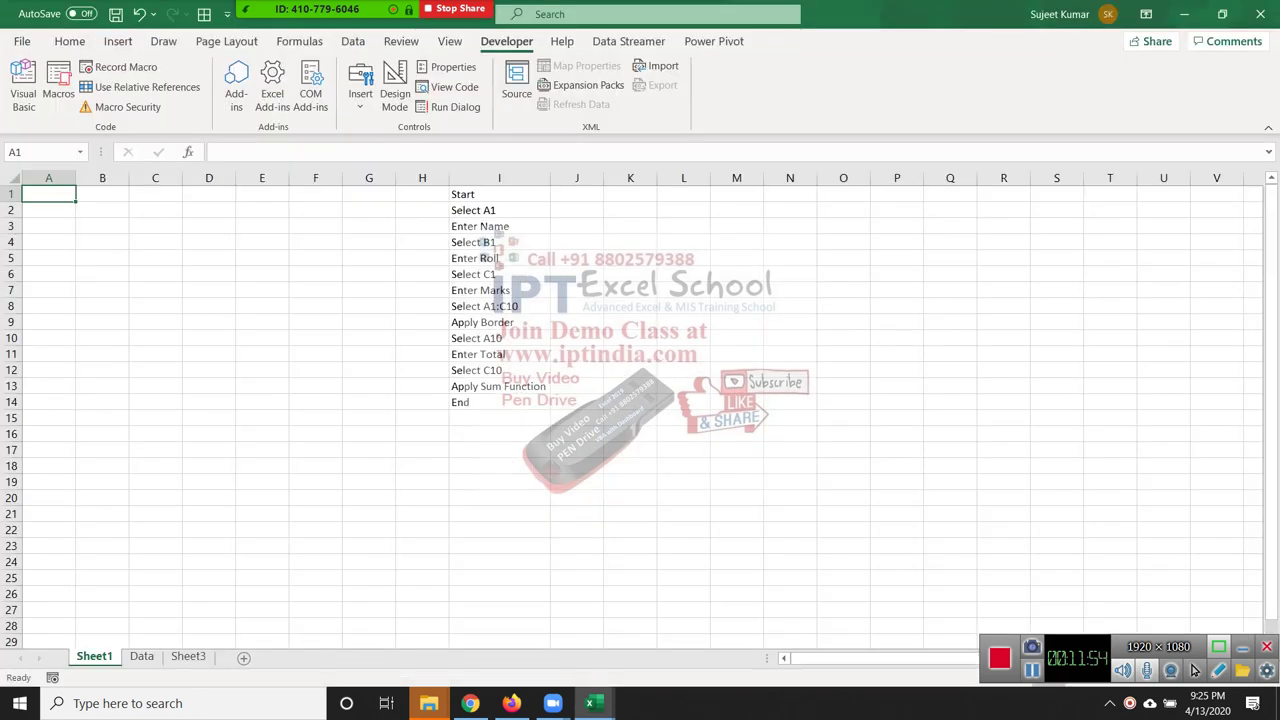
click(499, 226)
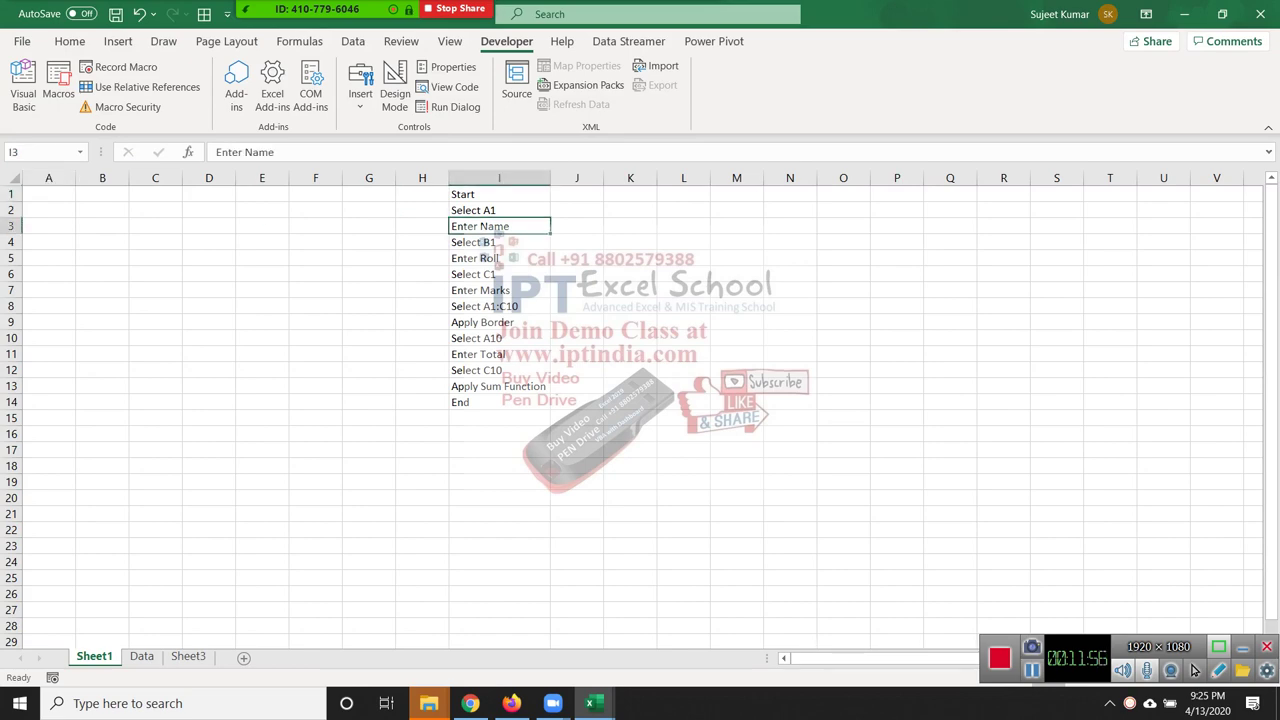
Review the Select A1 and Enter Name steps in Excel before coding.
key(alt+Tab)
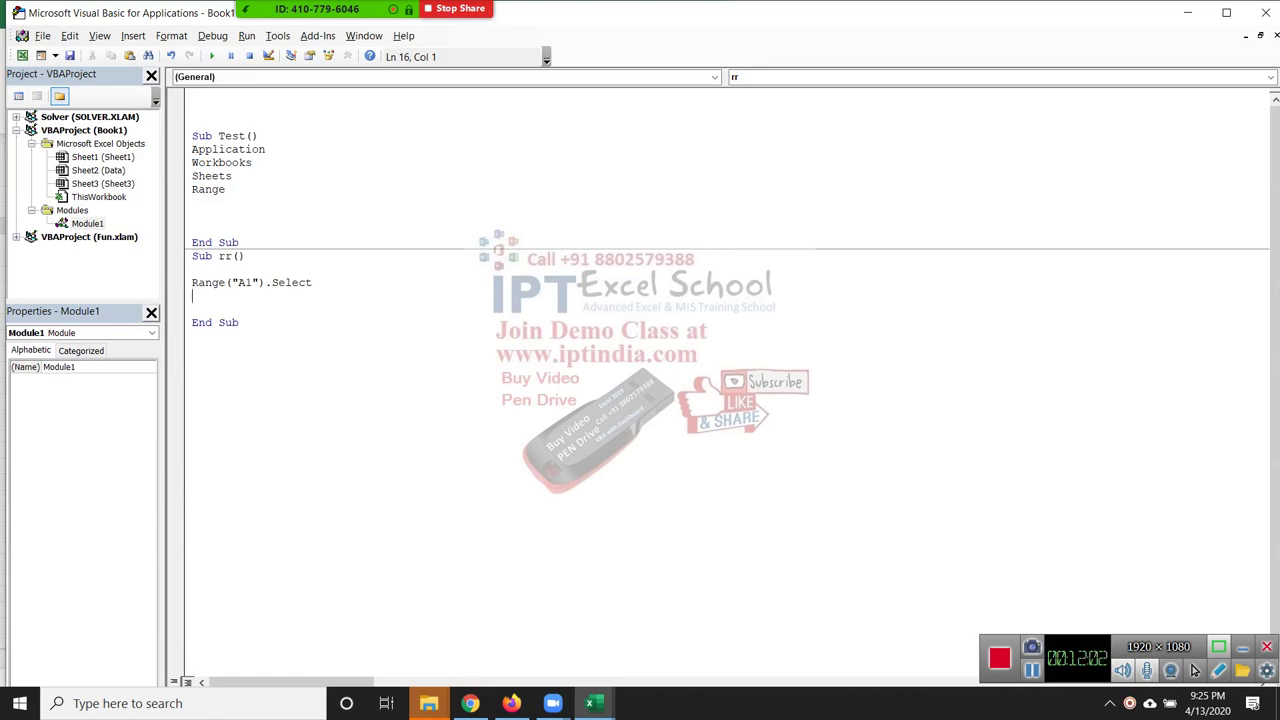
key(alt+F11)
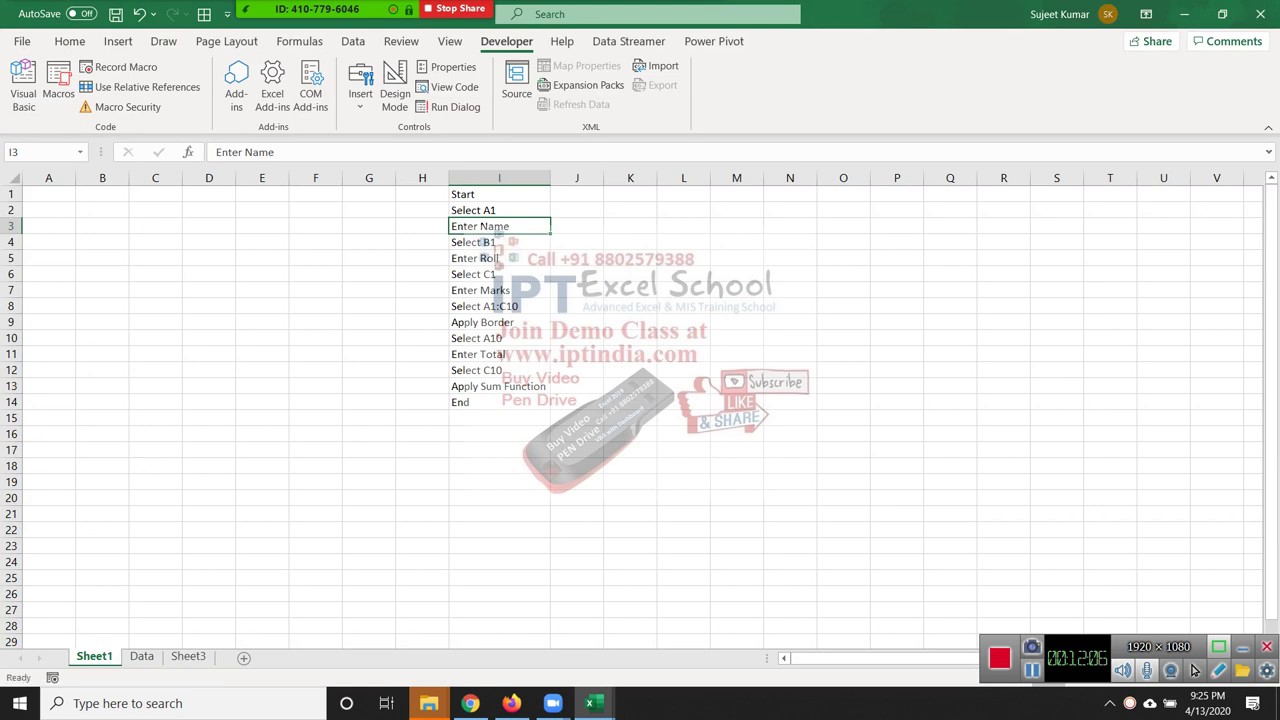
key(Up)
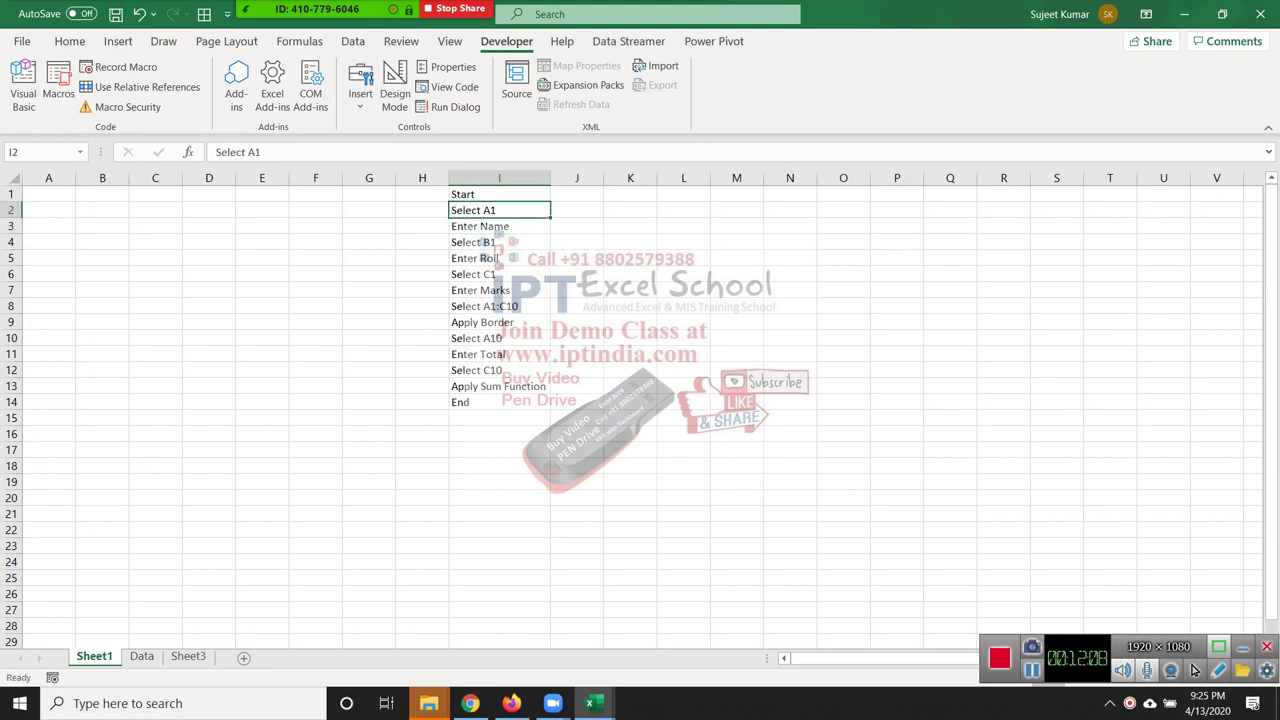
key(Down)
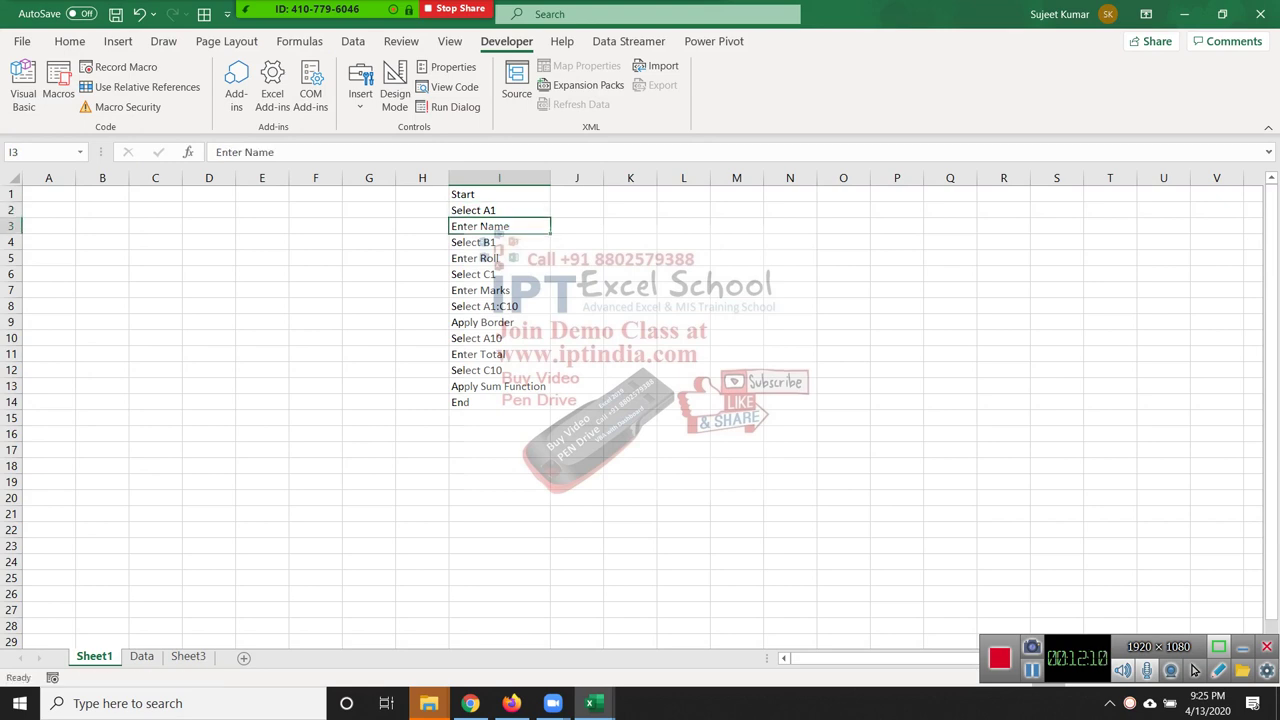
key(ctrl+Home)
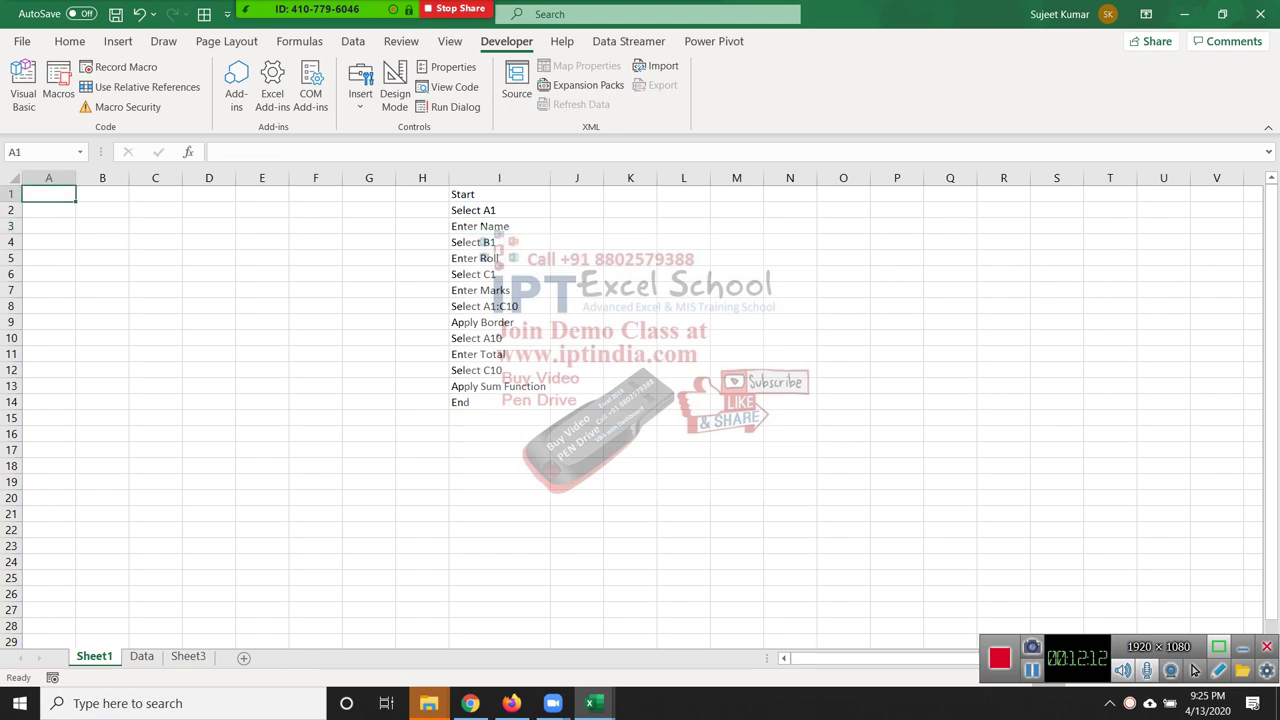
key(alt+F11)
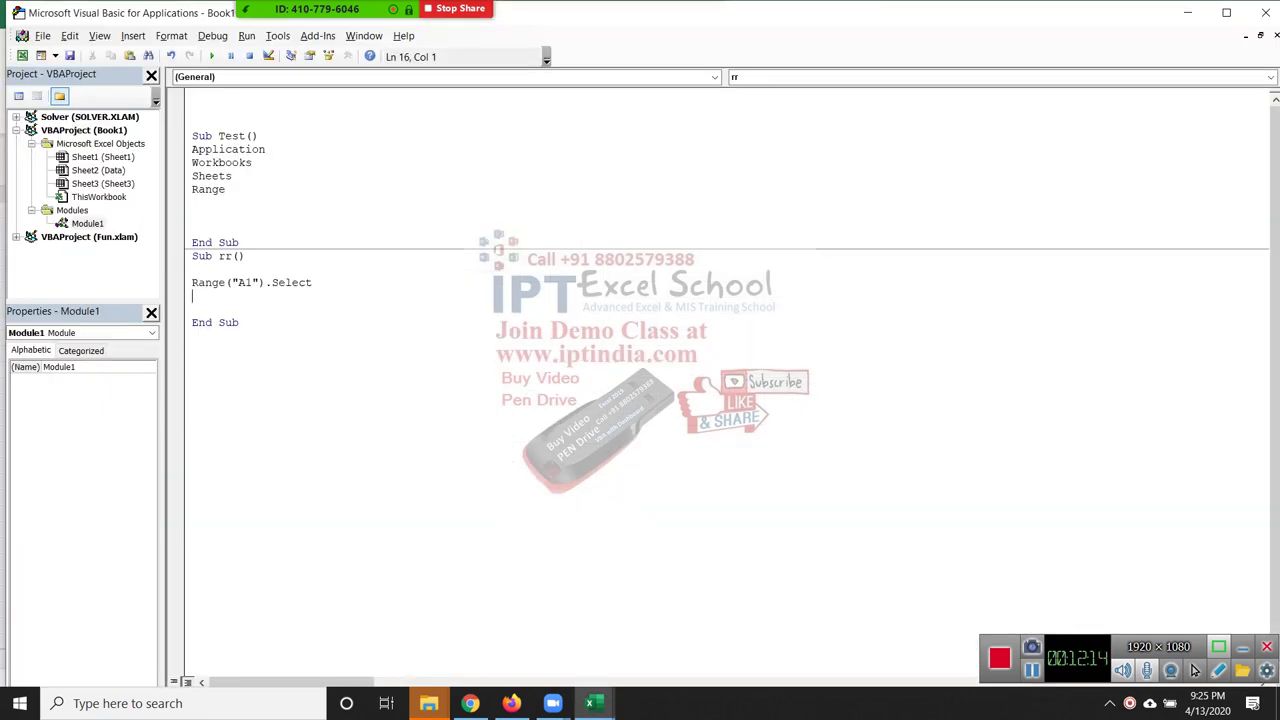
Add ActiveCell.Value = "Name" below Range("A1").Select.
text(a)
text(ctive)
text(cell.v)
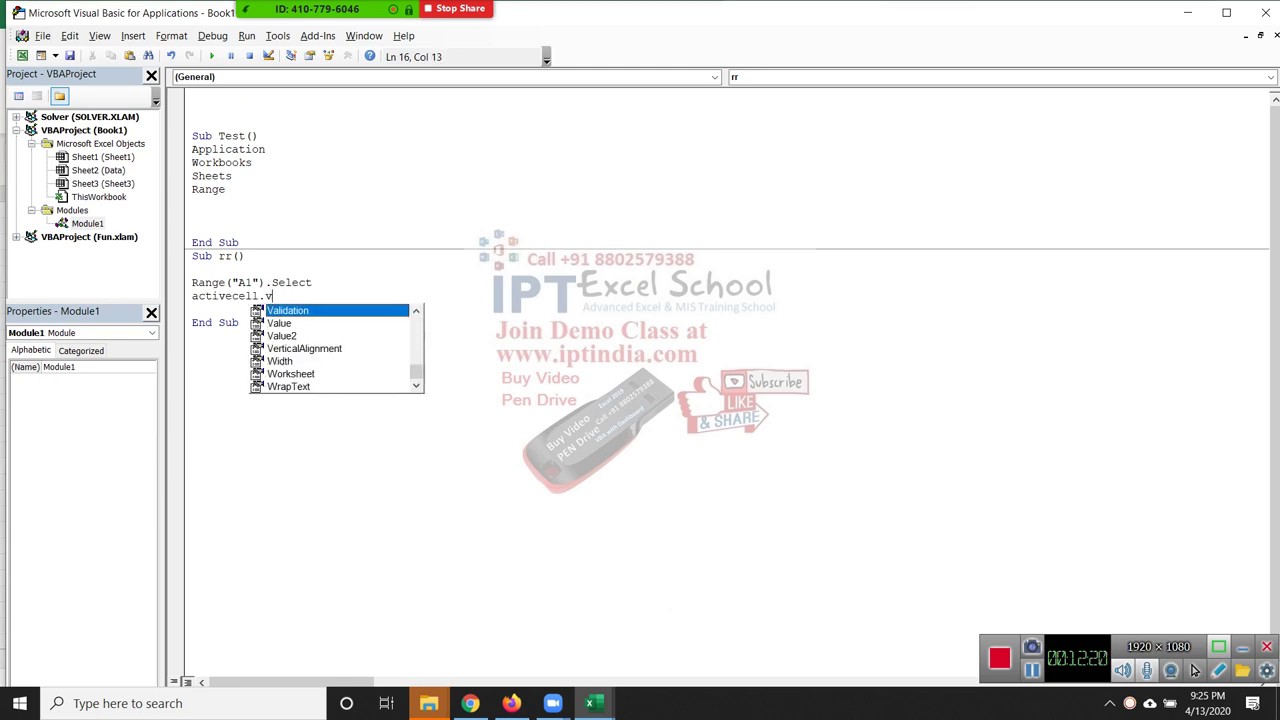
text(alu)
key(Tab)
text(= ")
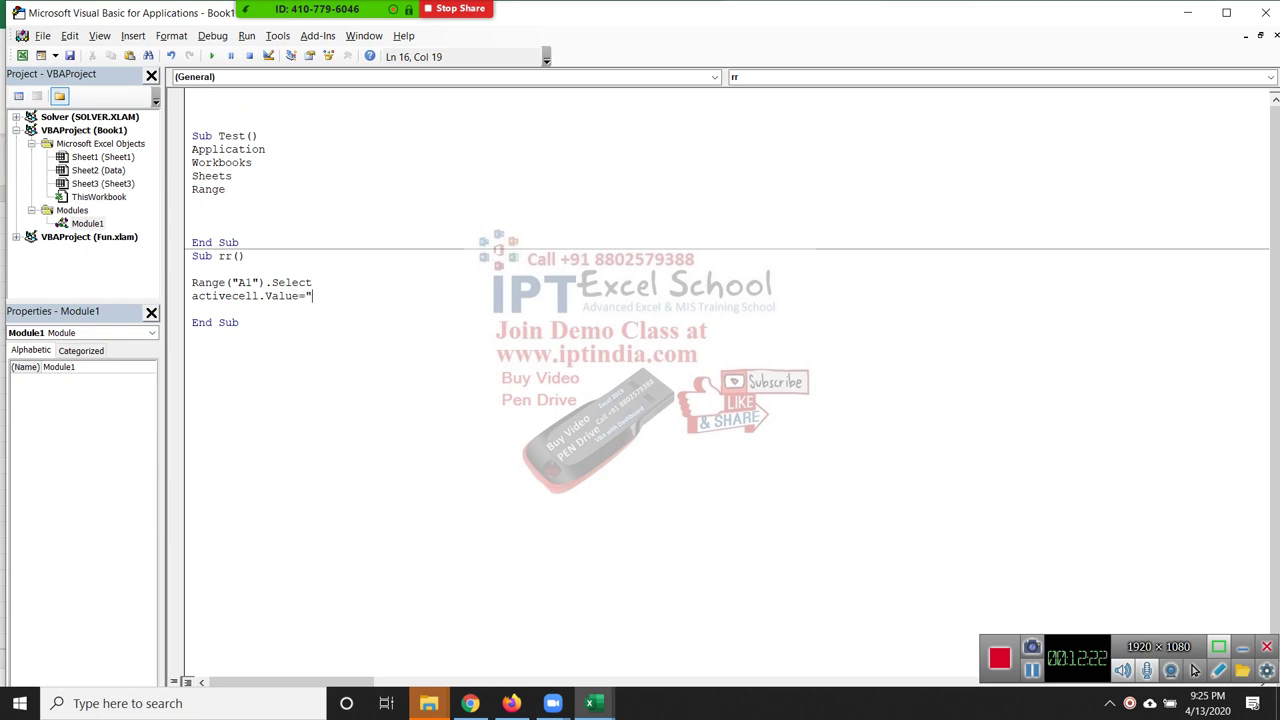
text(Name)
key(Return)
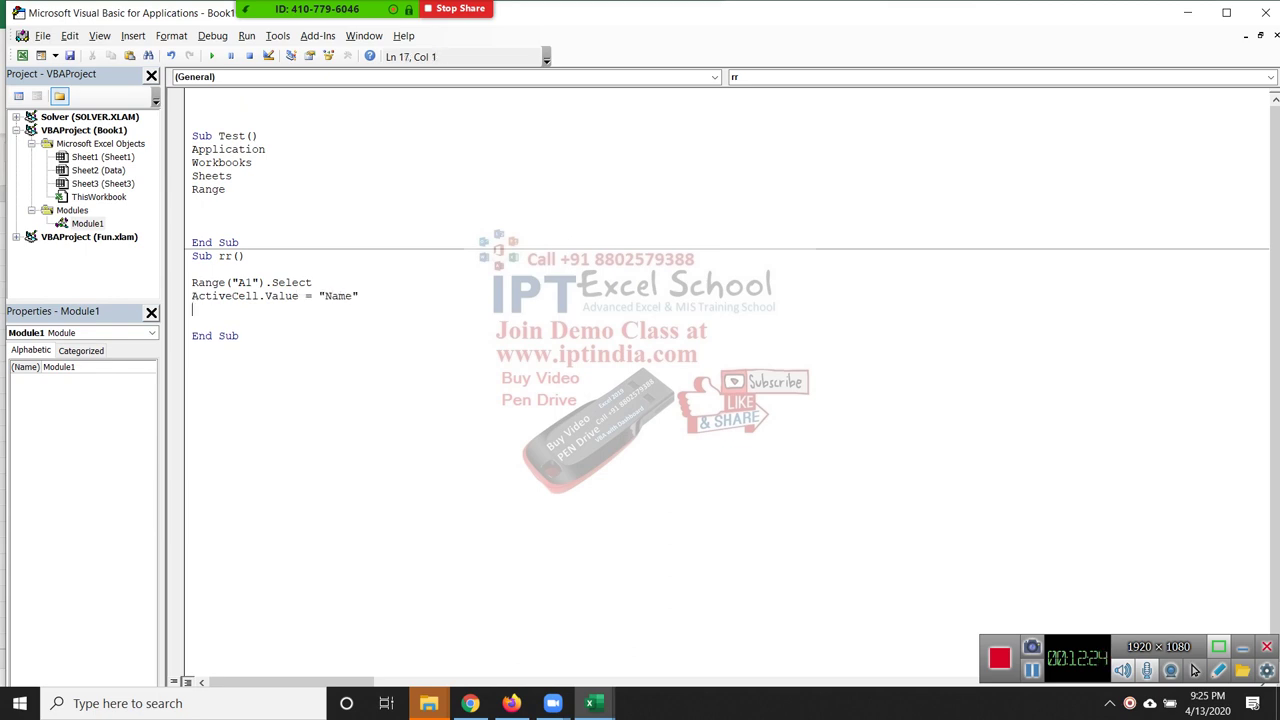
Highlight ActiveCell and Range to compare them, then show the Excel worksheet.
triple_click(237, 296)
double_click(237, 296)
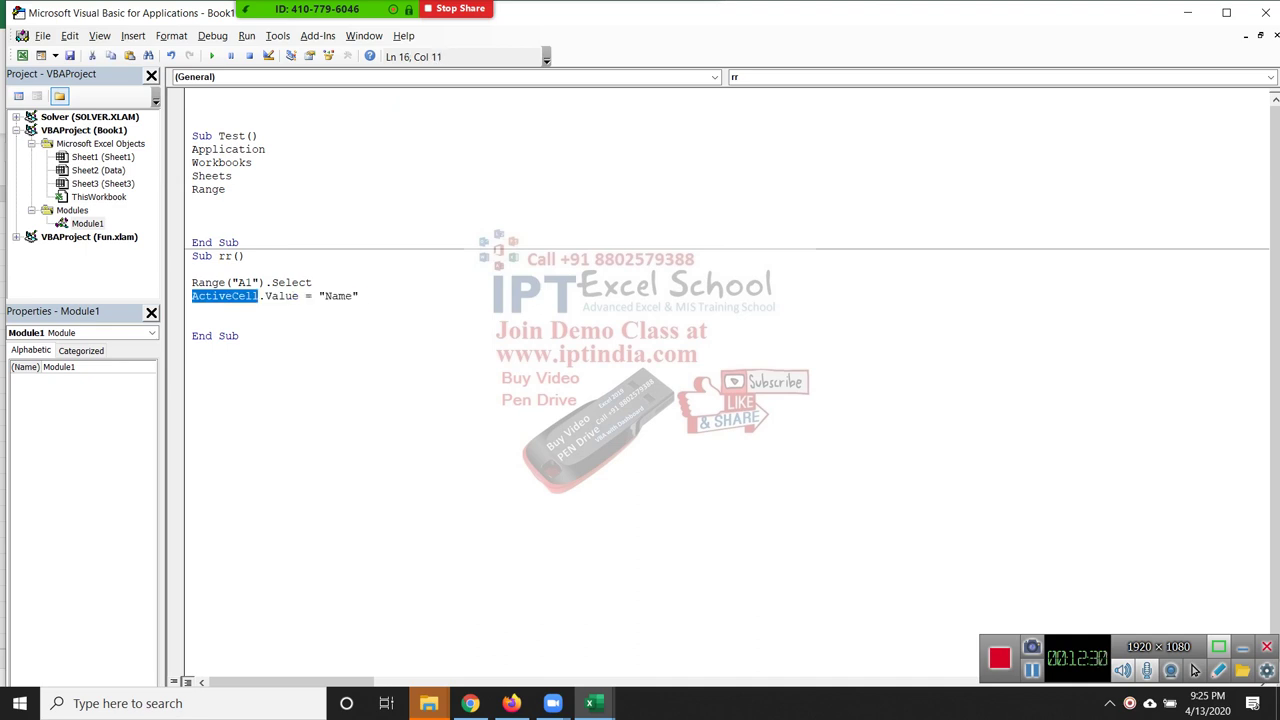
double_click(207, 283)
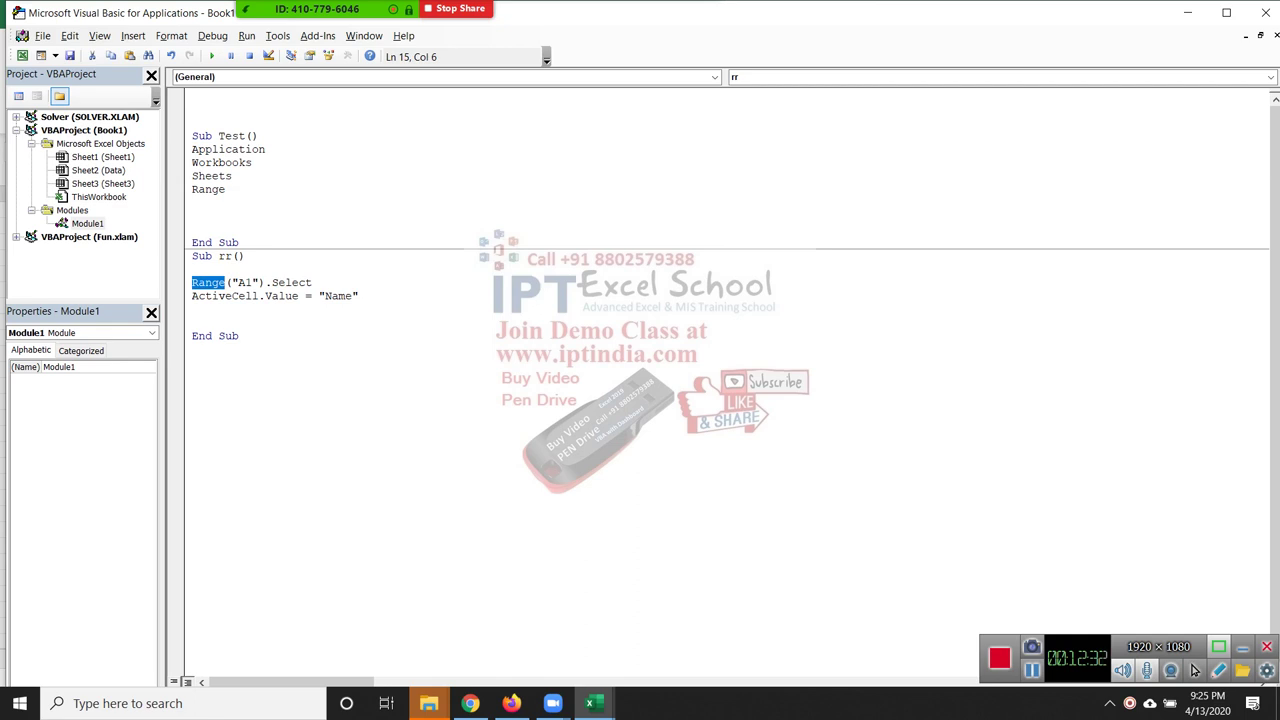
double_click(224, 296)
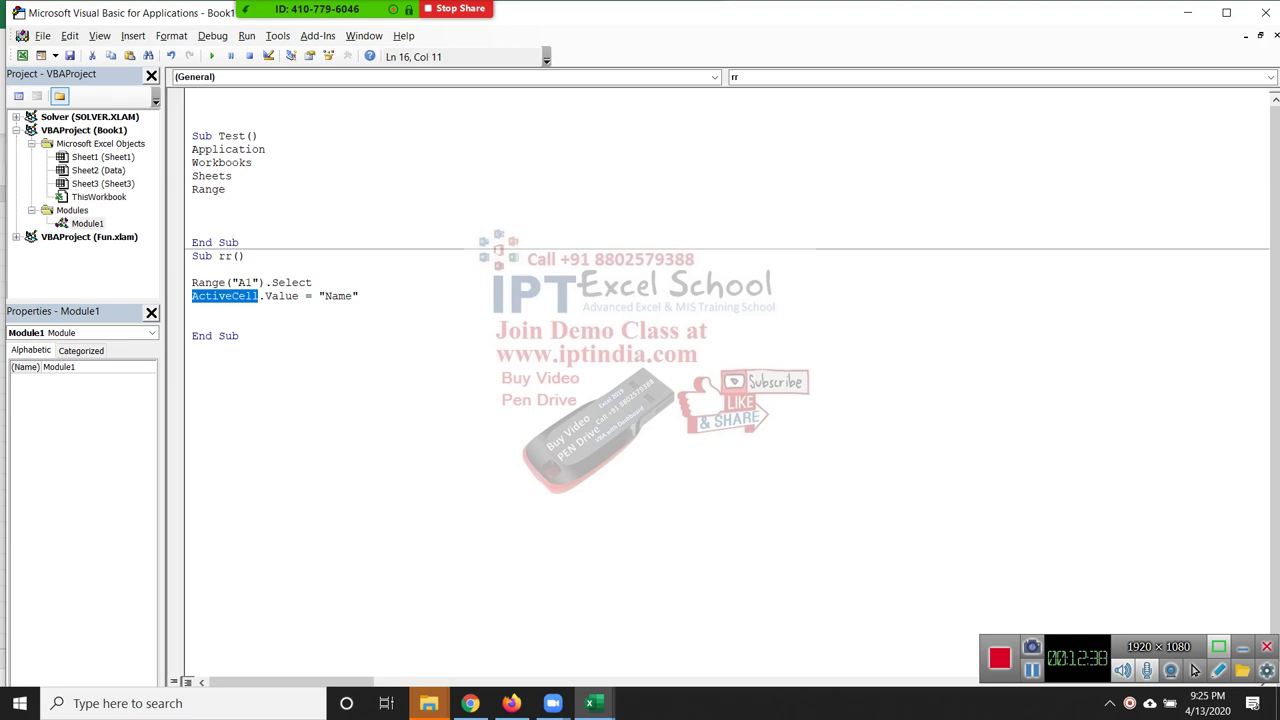
click(233, 296)
double_click(233, 296)
key(alt+F11)
Review the Select C1 and Enter Marks steps on the Excel step list.
key(Down)
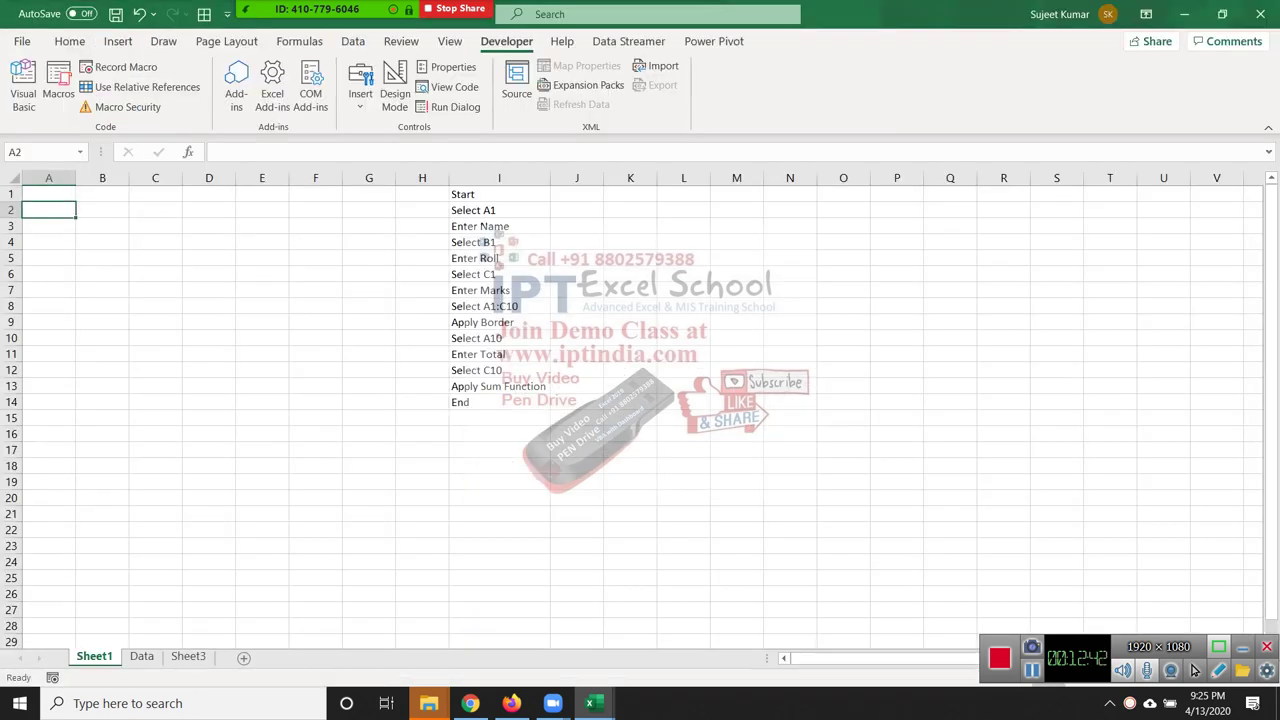
key(Up)
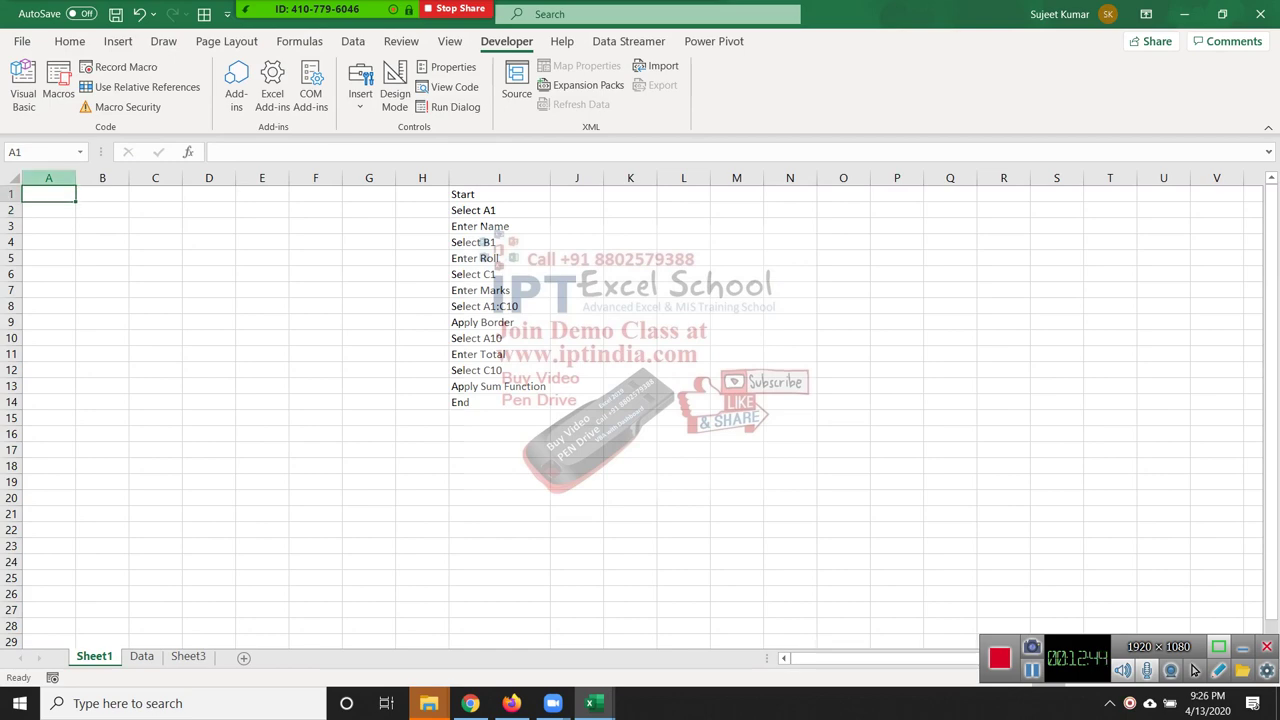
key(alt+F11)
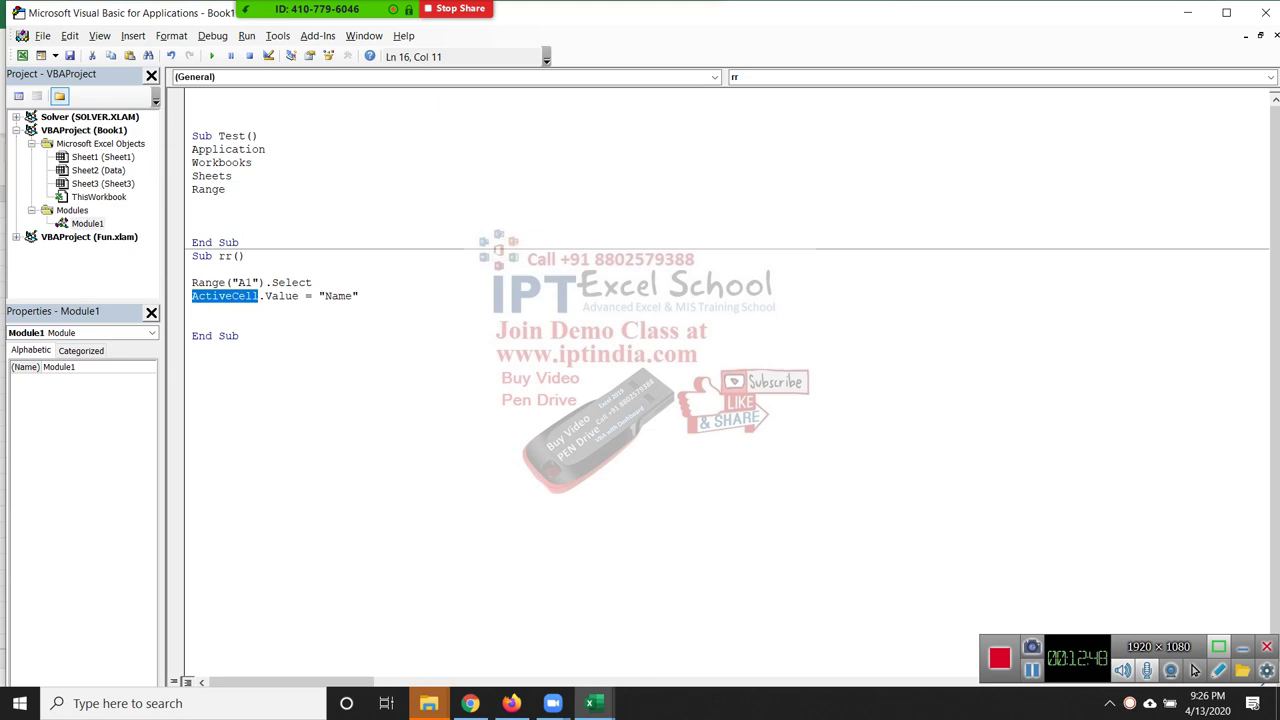
key(Down)
key(alt+F11)
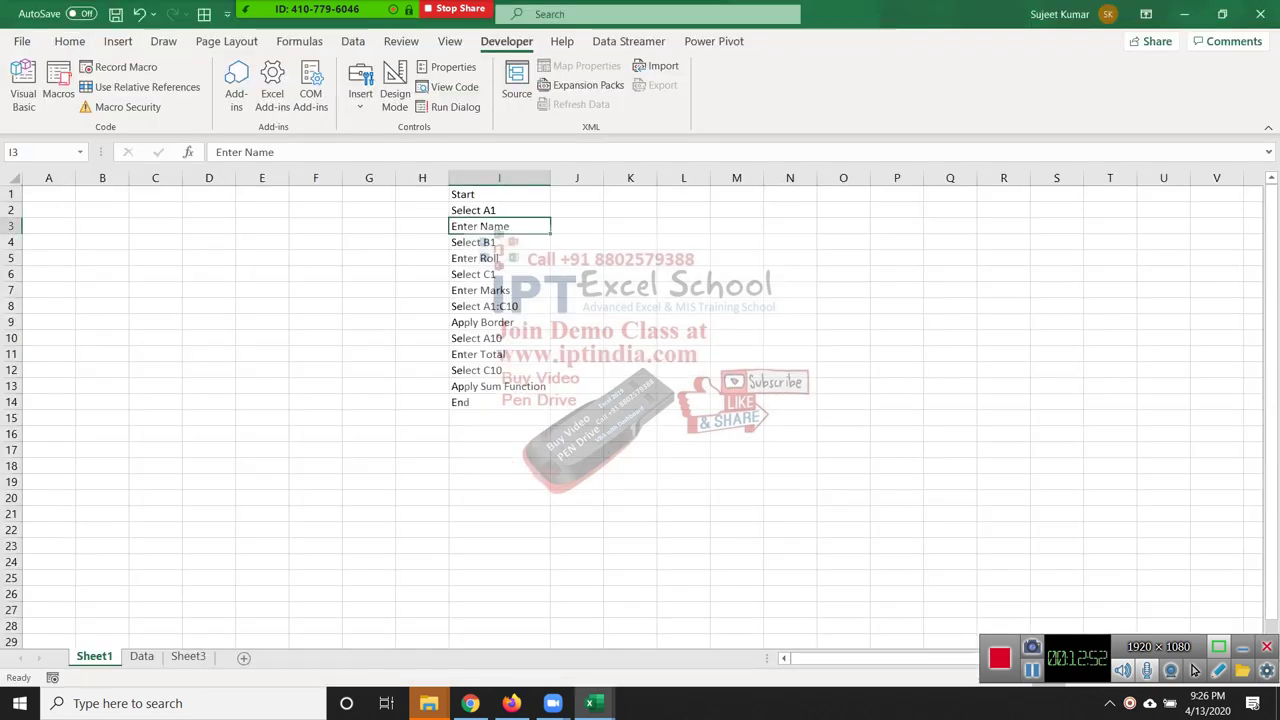
key(Down)
key(Down)
key(Down)
key(Down)
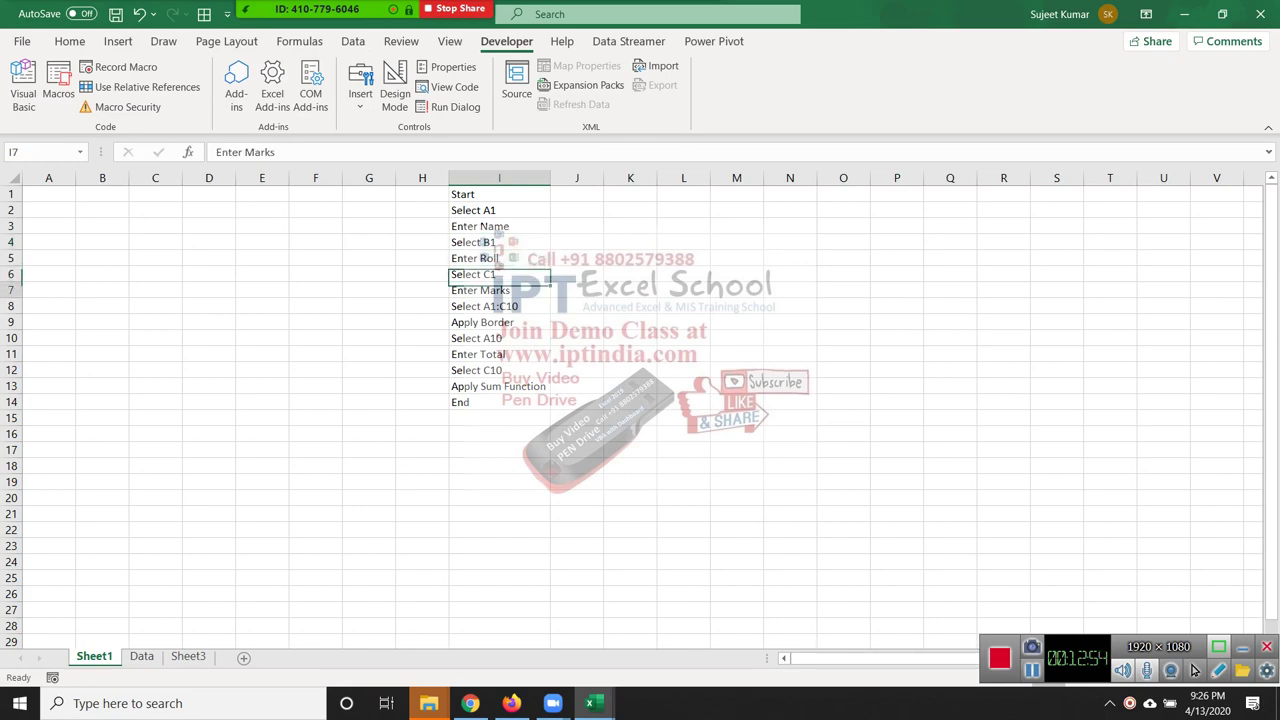
key(alt+F11)
Copy the two-line A1/Name block and paste it twice below.
key(shift+Down)
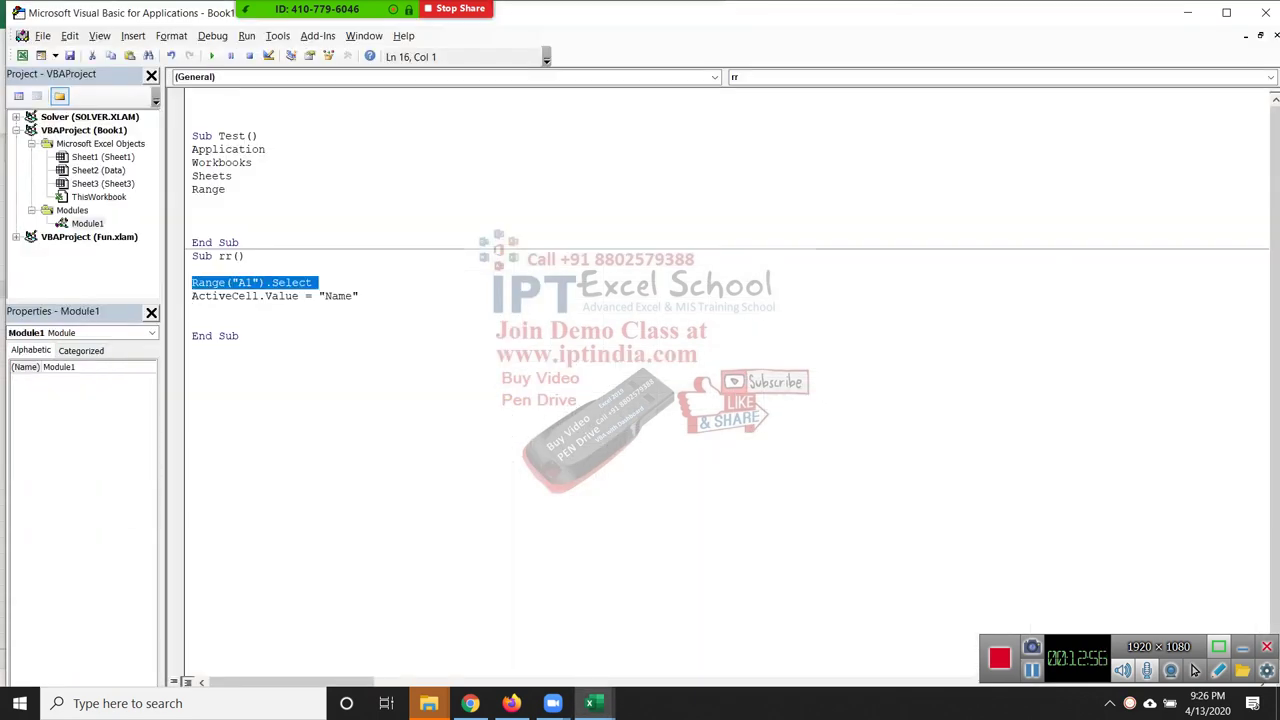
key(shift+Down)
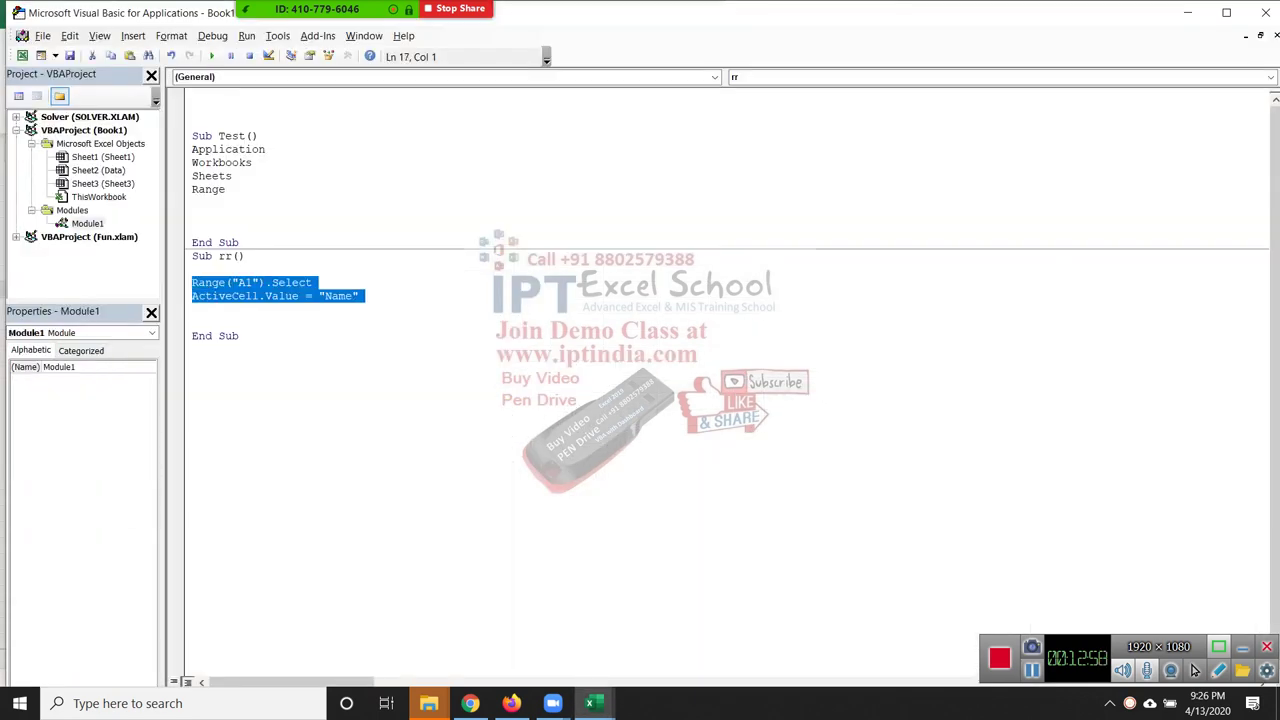
key(Right)
key(Return)
key(Return)
text(Range("A1").Select ActiveCell.Value = "Name")
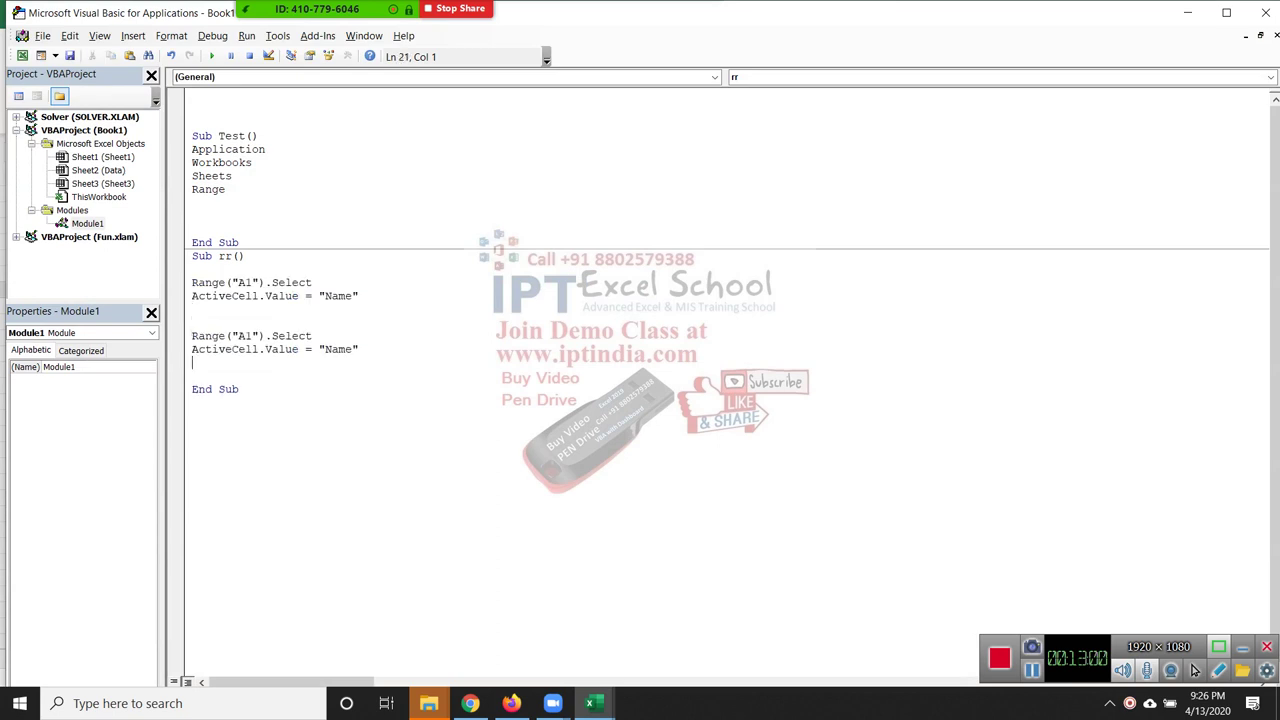
key(Return)
key(Return)
key(Return)
text(Range("A1").Select ActiveCell.Value = "Name")
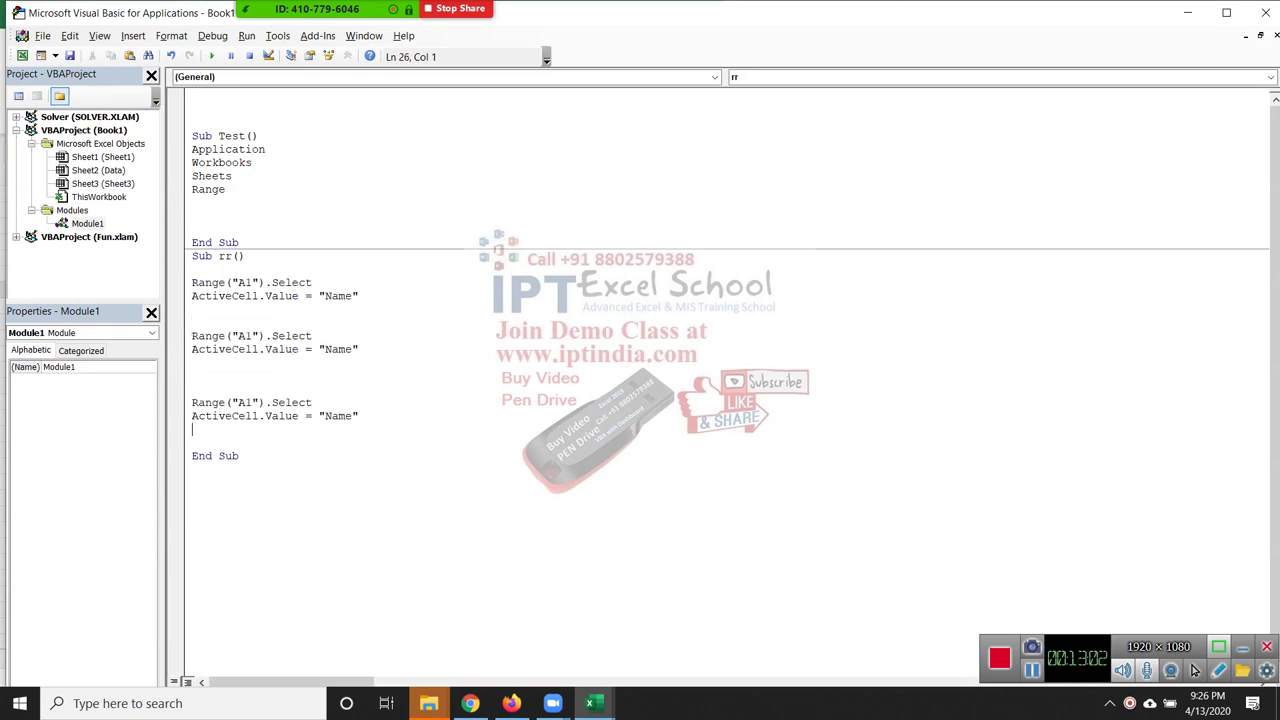
Edit the copies to select B1 with "Roll" and c1 with "Marks".
click(245, 336)
key(BackSpace)
text(C)
double_click(337, 349)
text(Roll)
click(246, 403)
key(BackSpace)
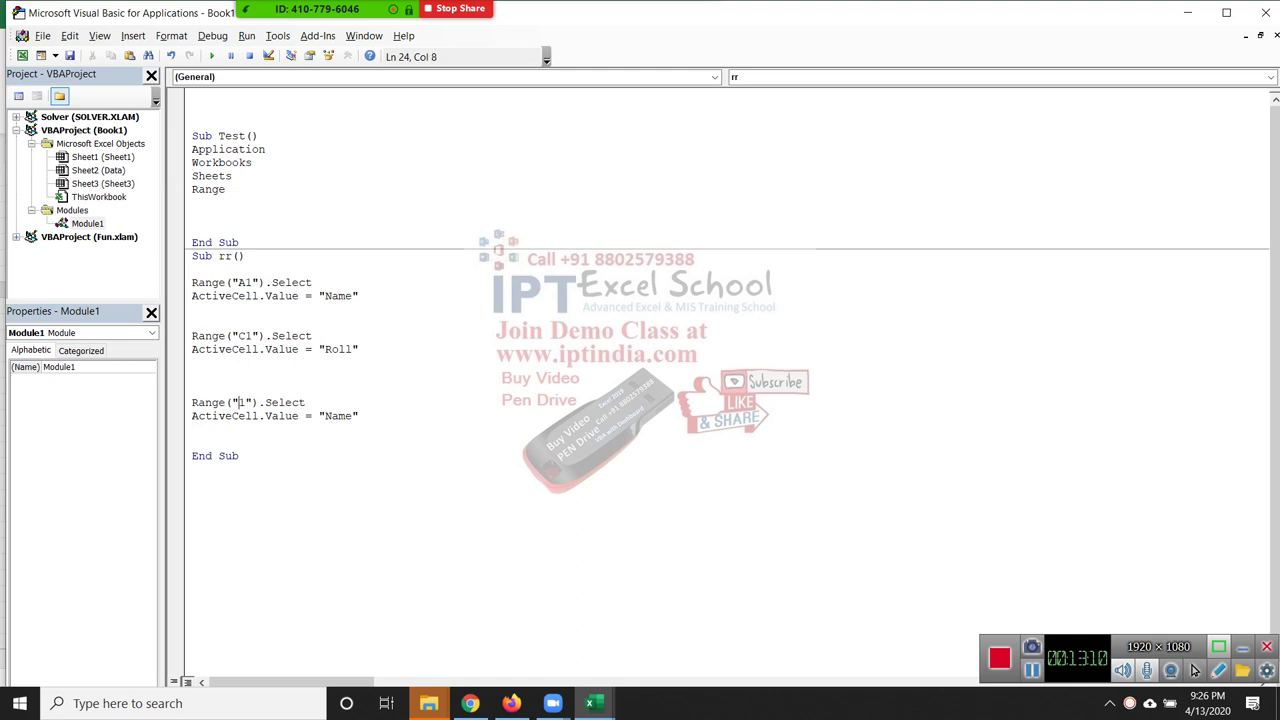
click(238, 336)
key(Delete)
text(B)
click(238, 402)
text(c)
double_click(338, 416)
text(Mar)
text(ks)
Preview A1:C10 on the sheet, then add Range("A1:C10").Select to rr.
key(alt+F11)
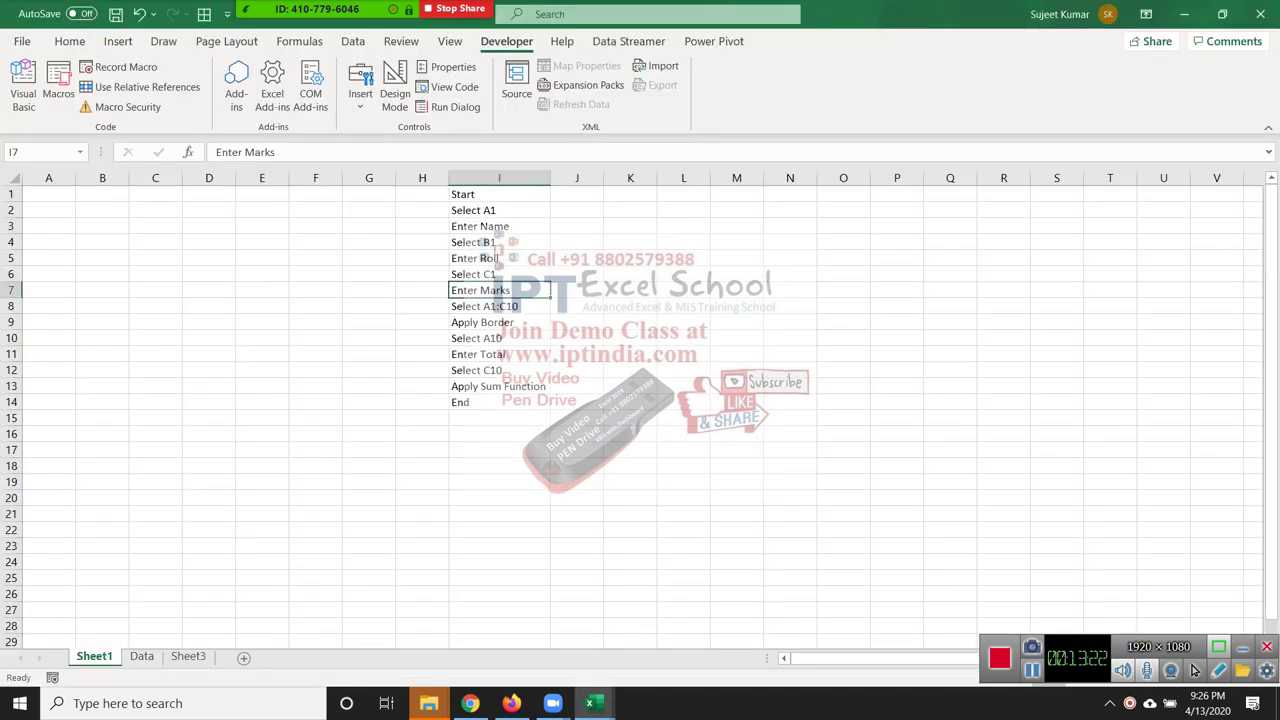
key(Down)
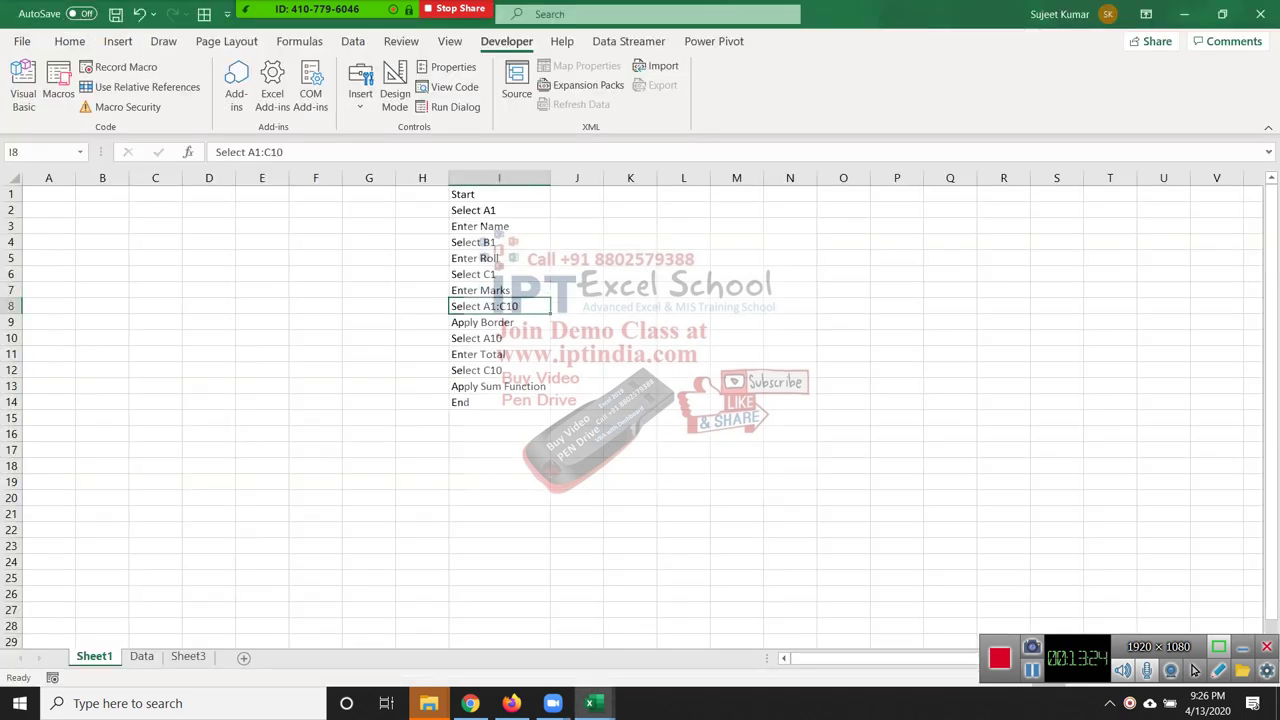
drag(48, 194, 155, 338)
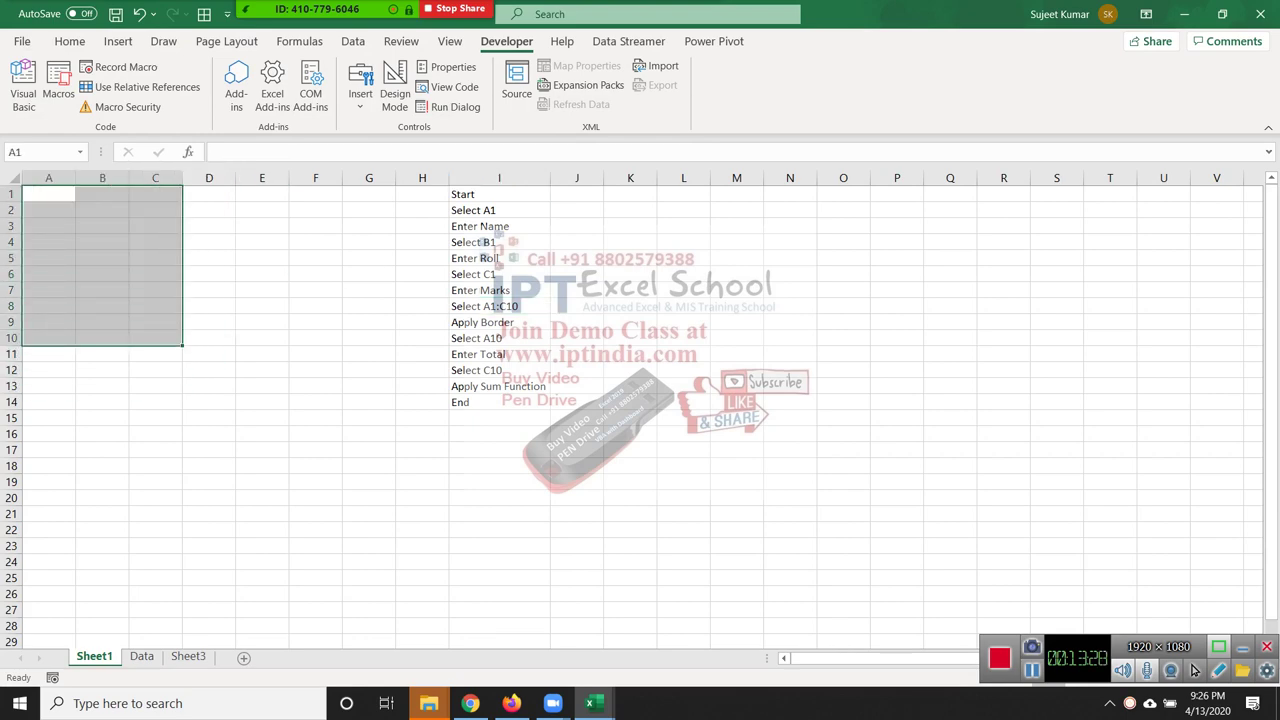
key(alt+F11)
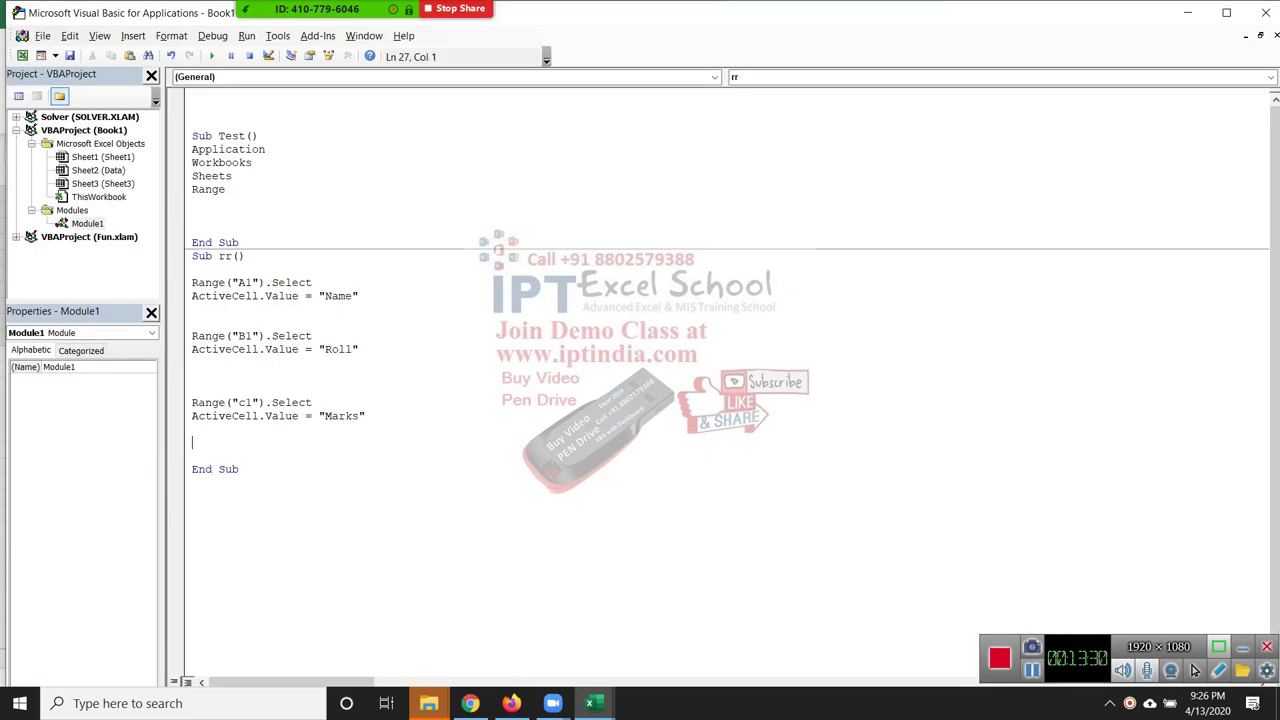
text(range()
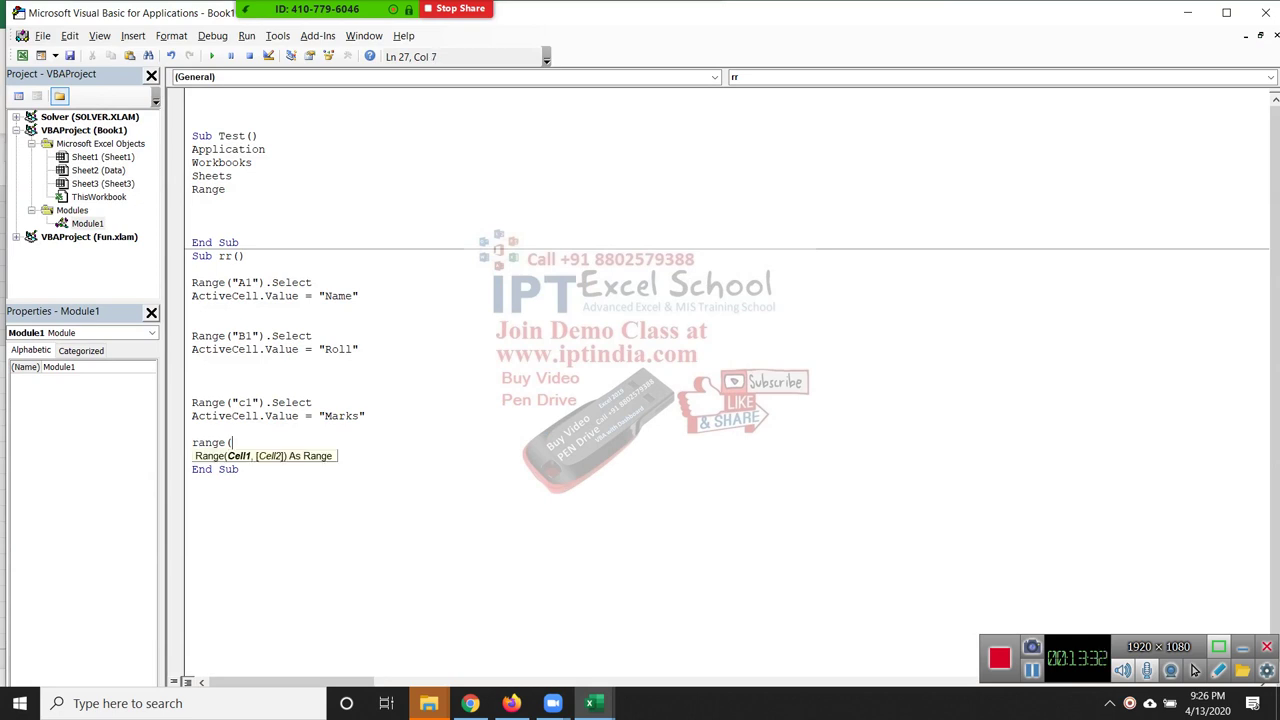
text("A1)
text(:C10)
text(").)
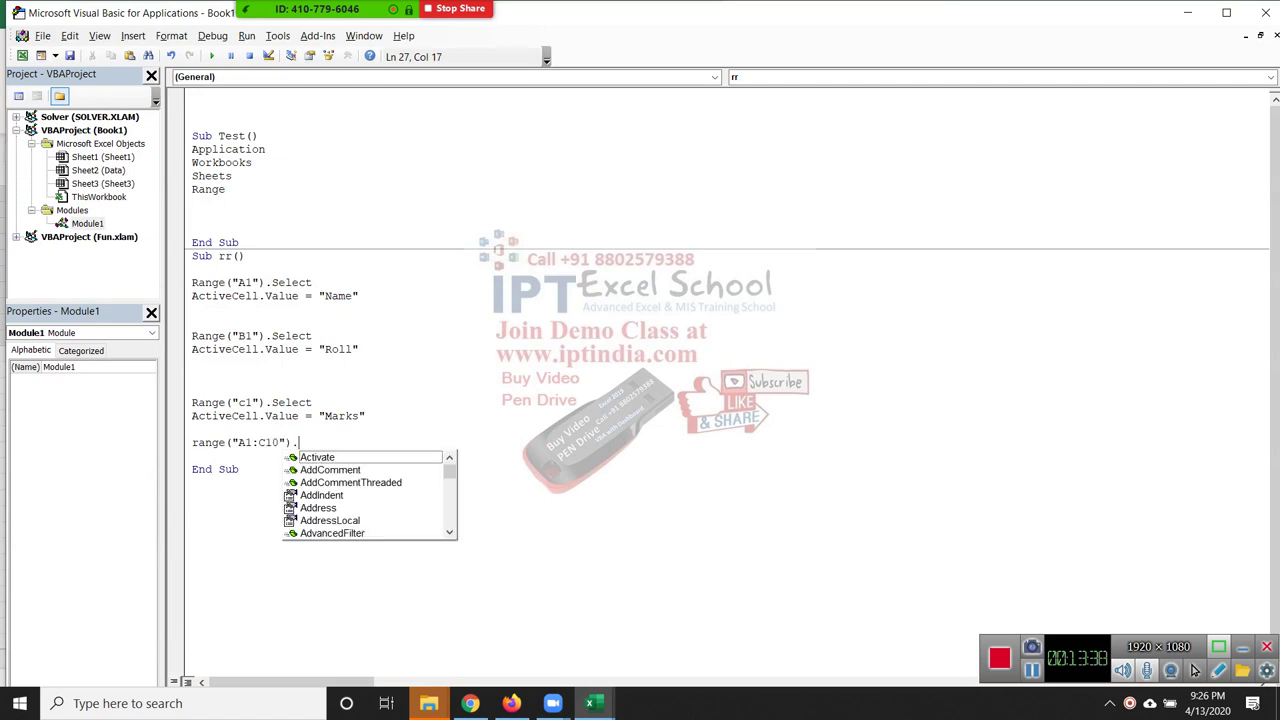
text(se)
key(Tab)
key(Return)
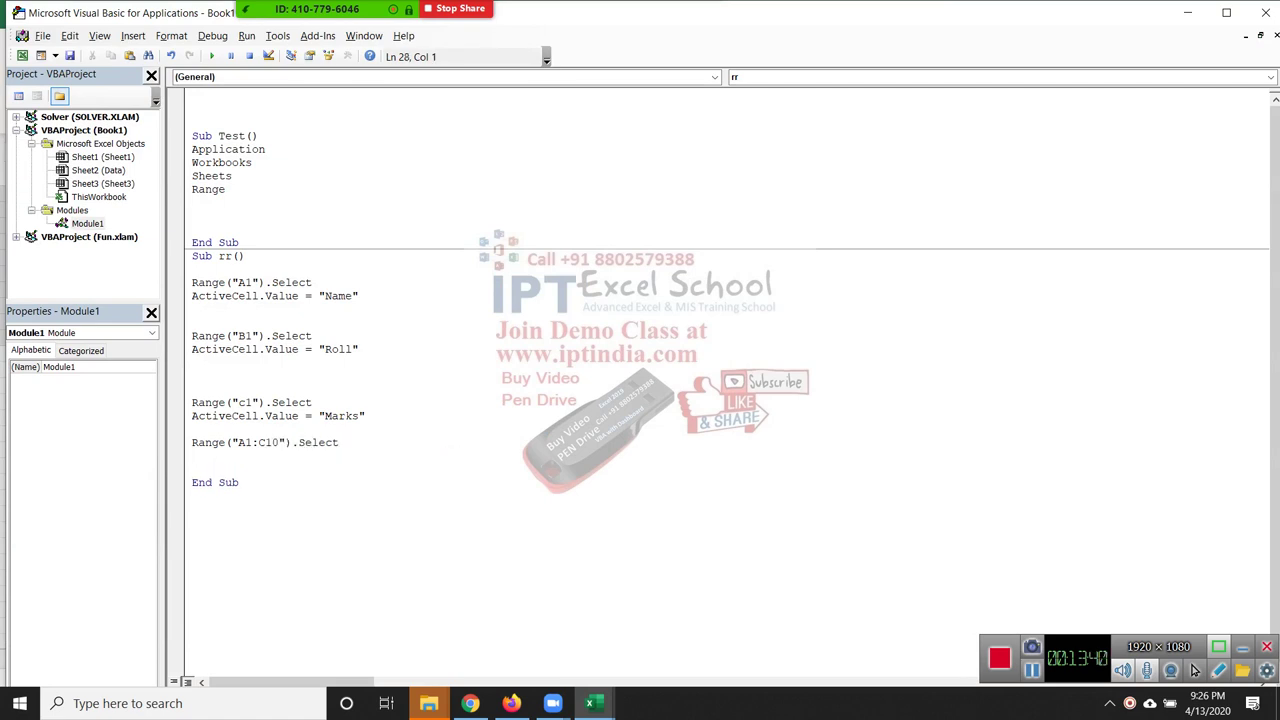
Review the Enter Roll, Select A1:C10 and Apply Border steps in Excel.
key(alt+F11)
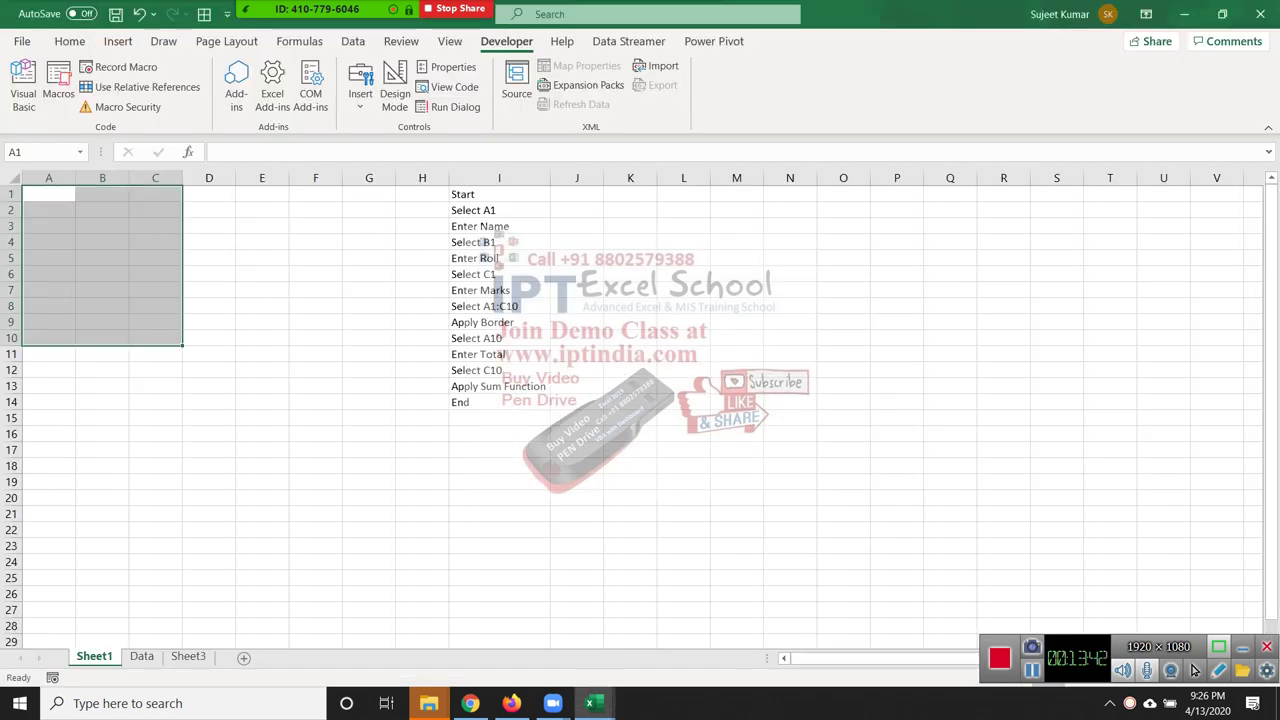
click(498, 322)
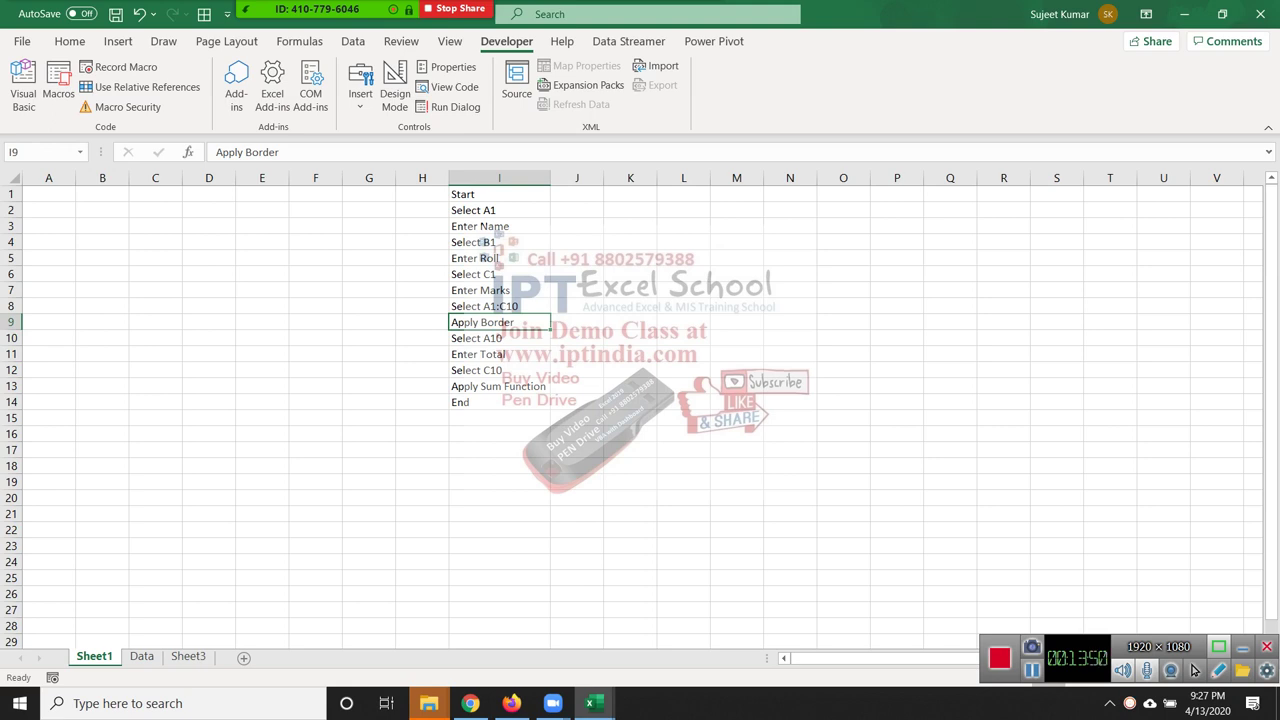
key(Up)
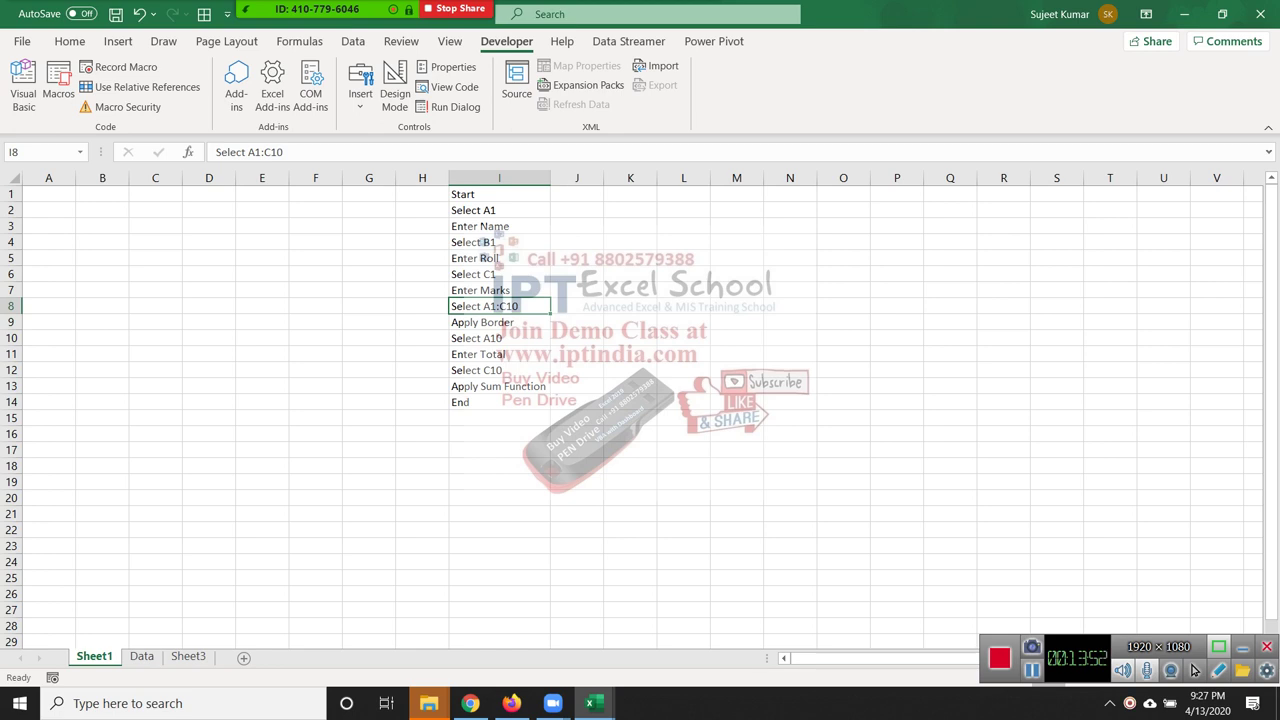
key(Down)
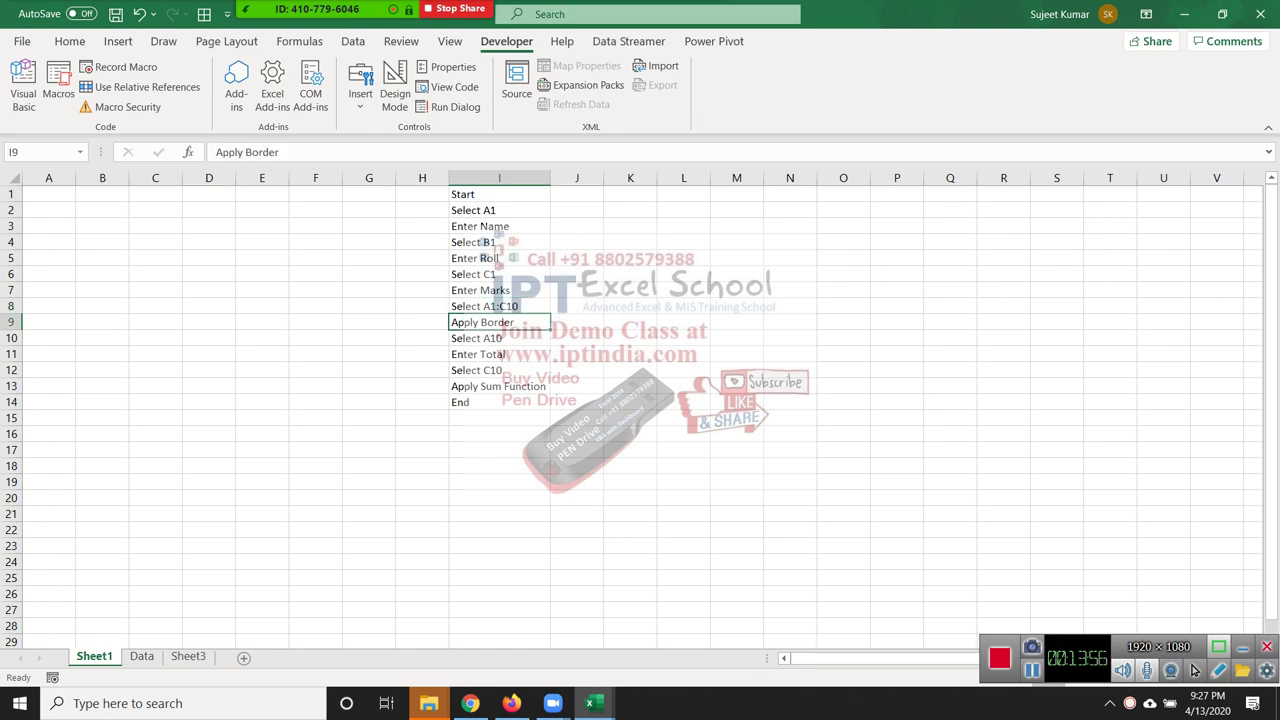
key(Up)
key(Up)
key(Up)
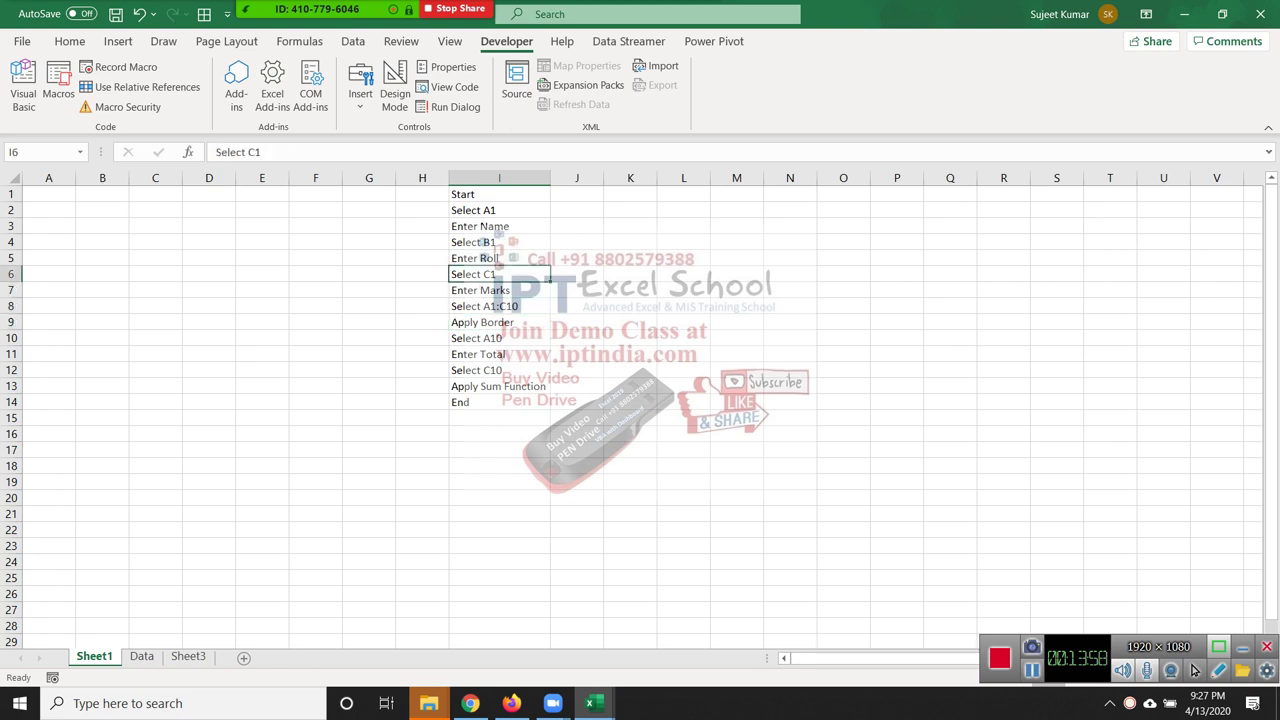
key(Up)
key(Up)
key(Up)
key(Down)
key(Down)
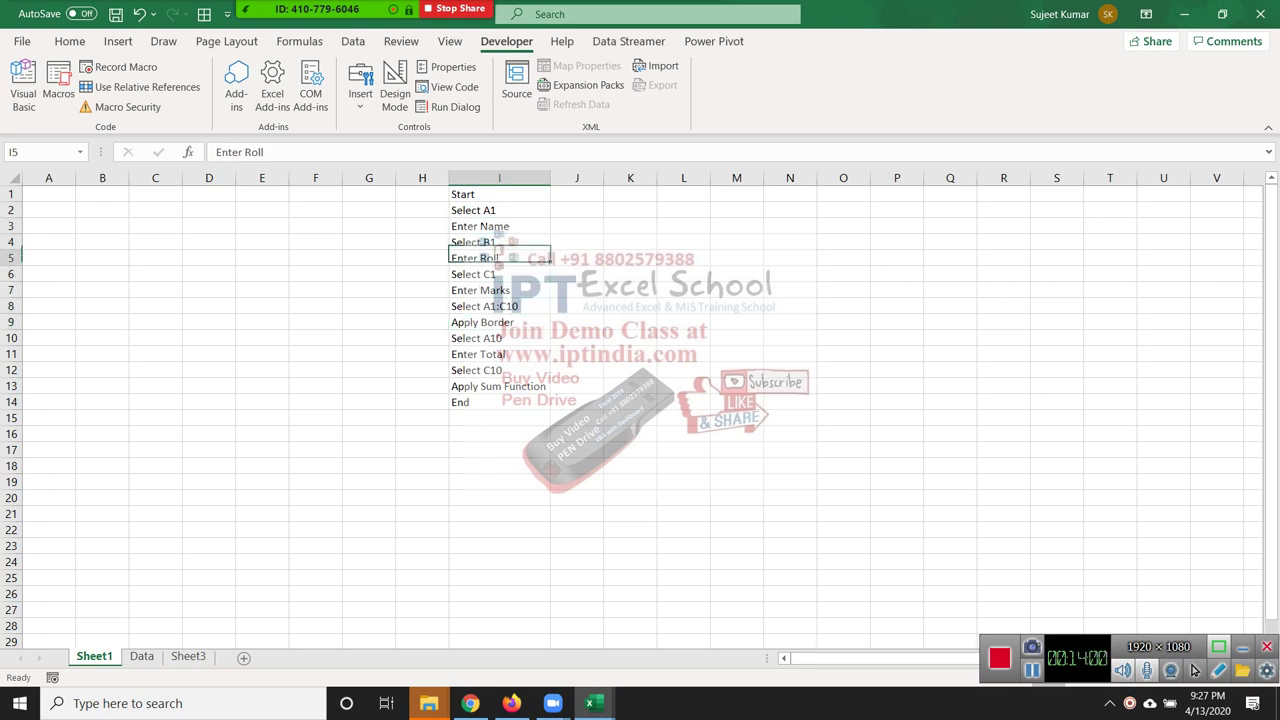
key(Down)
key(Down)
key(Down)
key(Down)
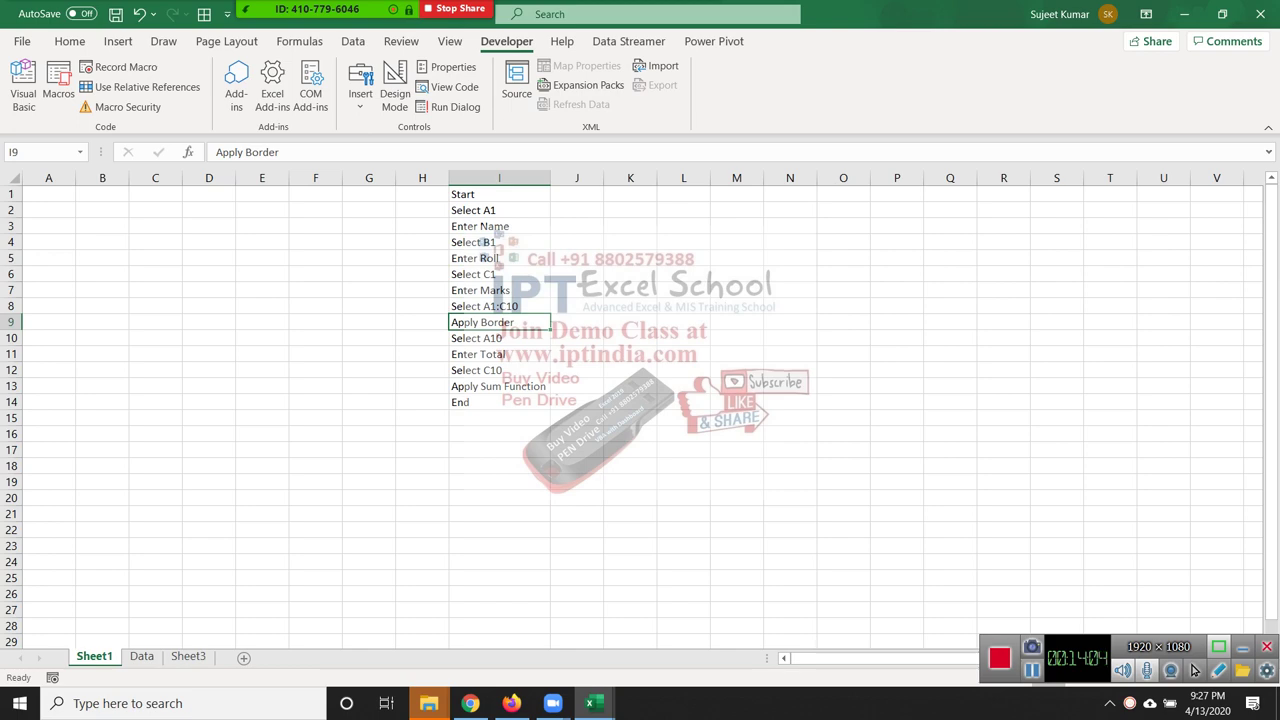
Add Selection.Border.LineStyle = 1 after the A1:C10 selection line in rr.
key(alt+F11)
text(s)
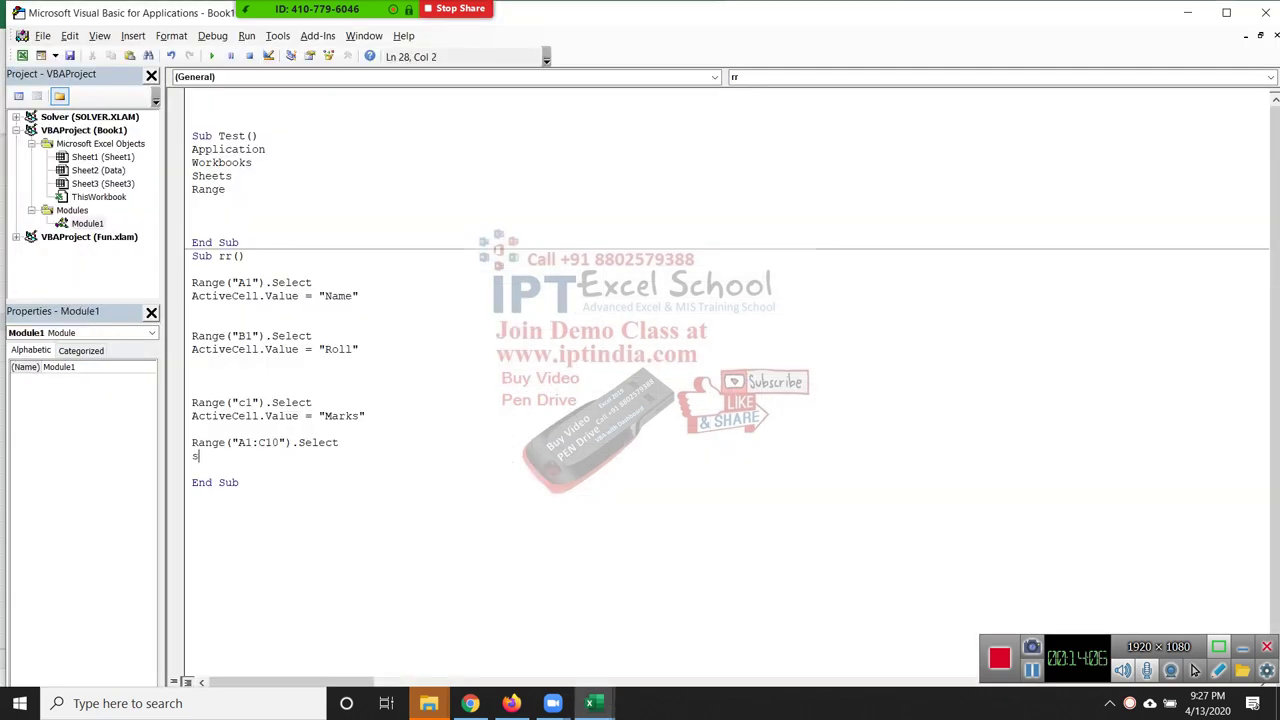
text(election)
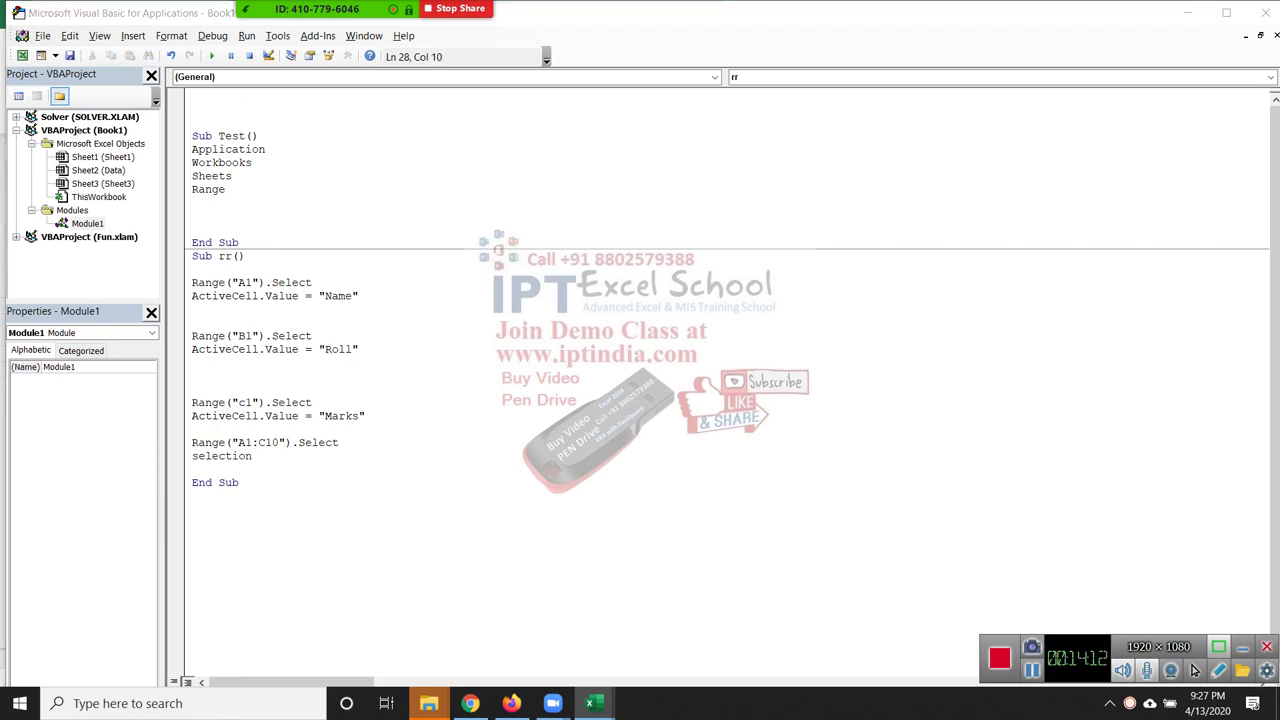
key(alt+F11)
key(ctrl+Home)
key(shift+Down)
key(shift+Down)
key(shift+Down)
key(shift+Right)
key(shift+Right)
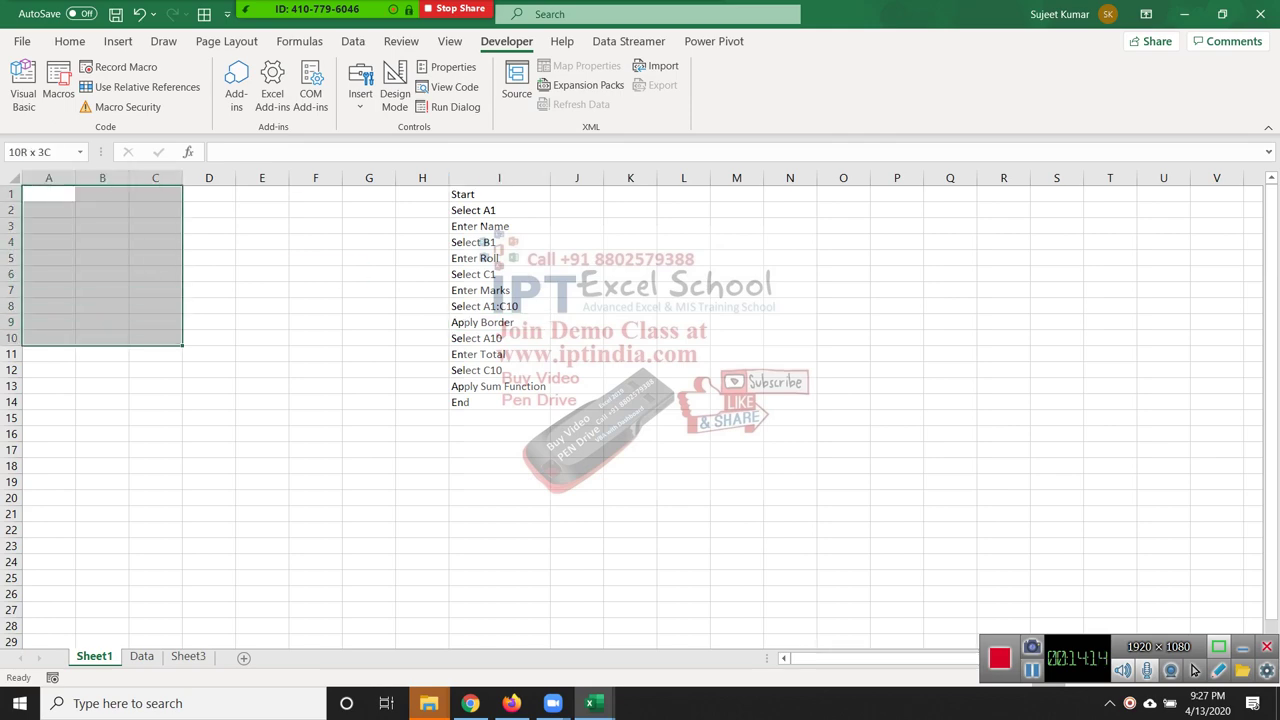
key(alt+Tab)
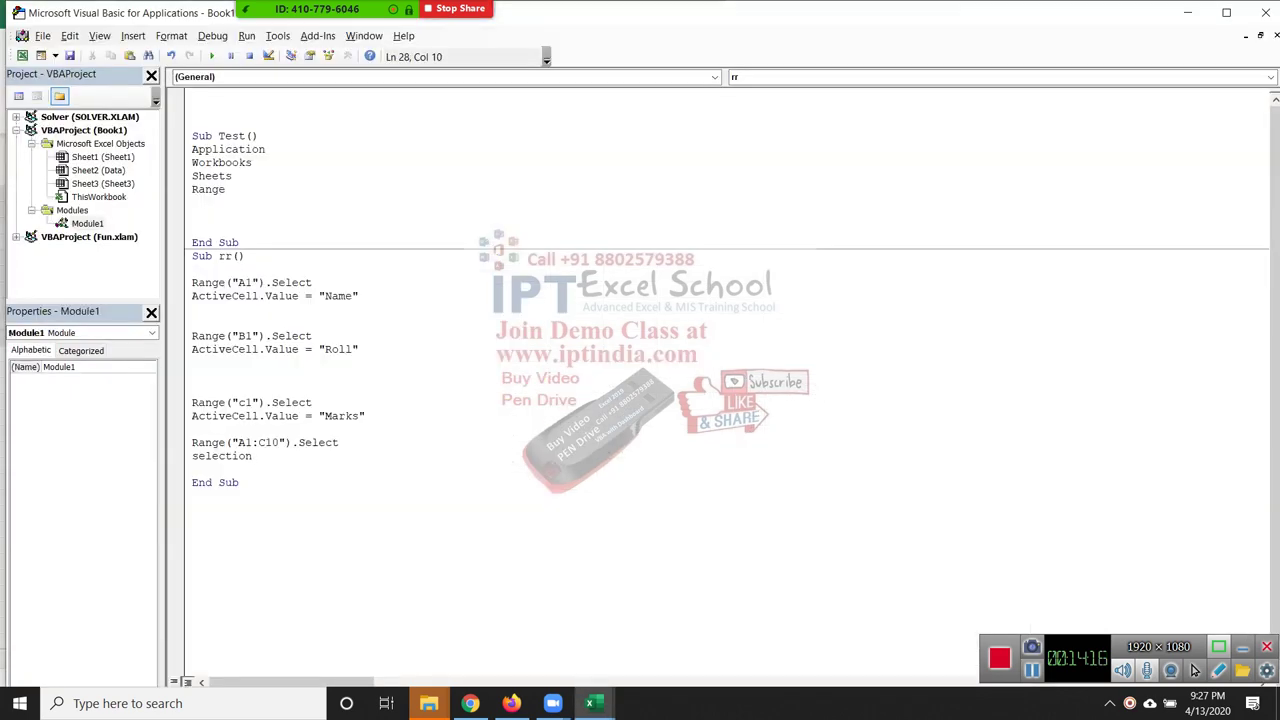
text(.bord)
text(er)
text(.li)
text(nes)
text(ty)
text(le=)
text(1)
key(Down)
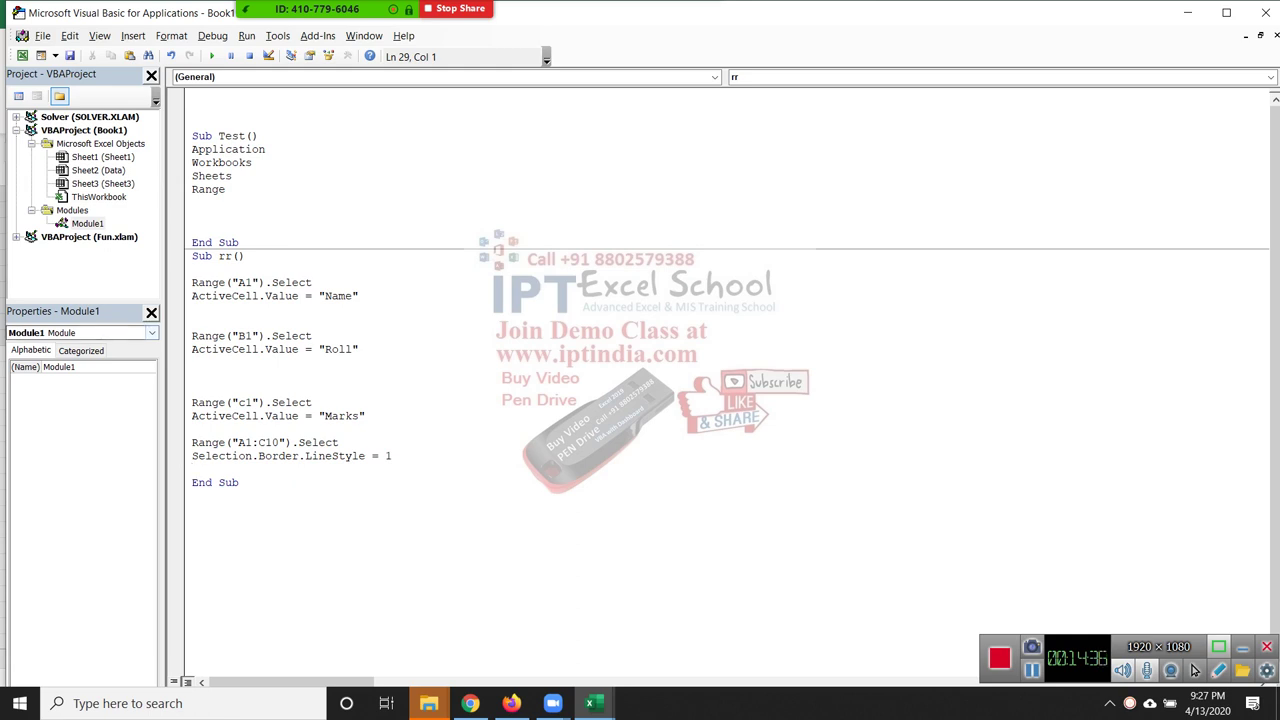
click(305, 455)
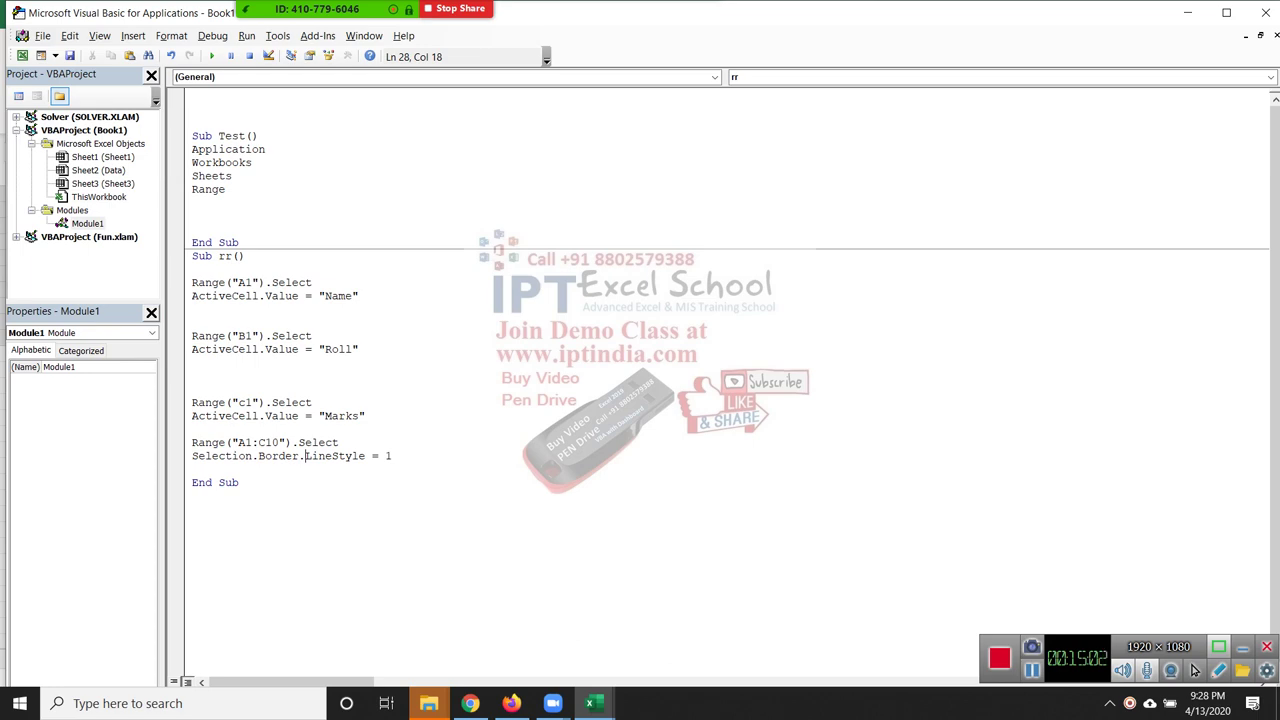
Add blank lines after the border statement and check the Select A10 and C10 steps in Excel.
key(Down)
key(Return)
key(alt+F11)
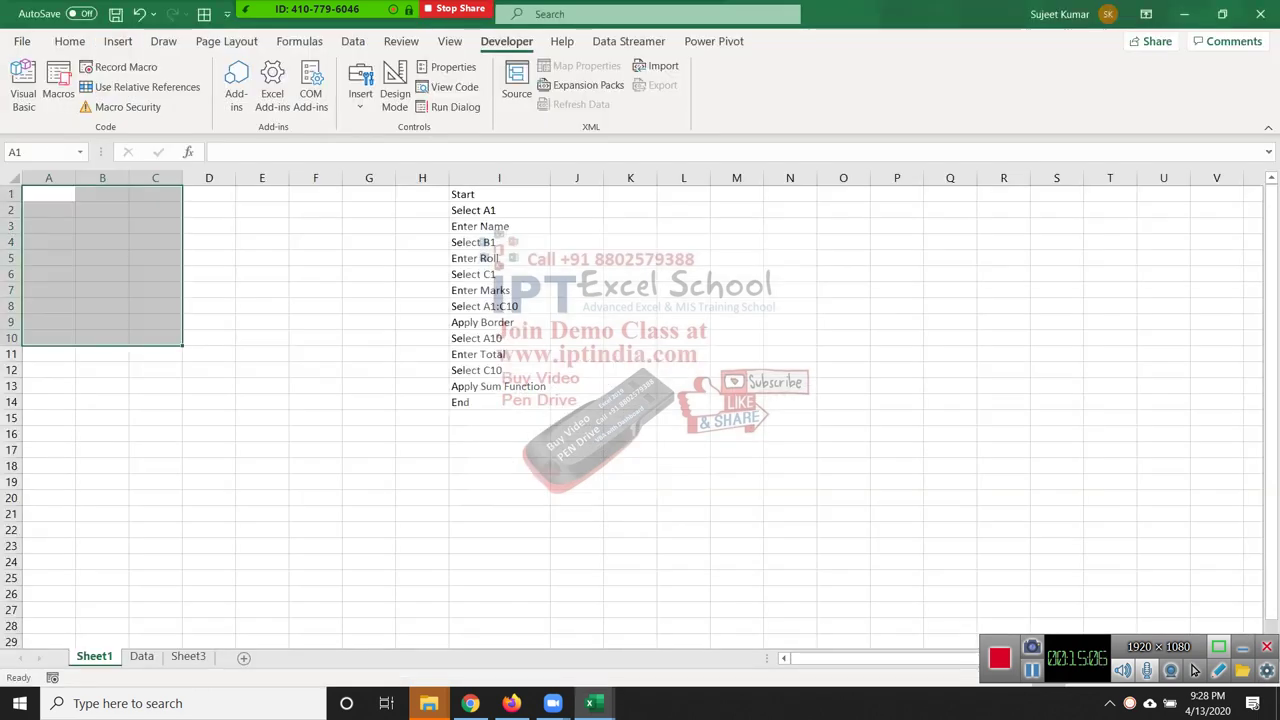
click(499, 354)
click(499, 338)
key(alt+F11)
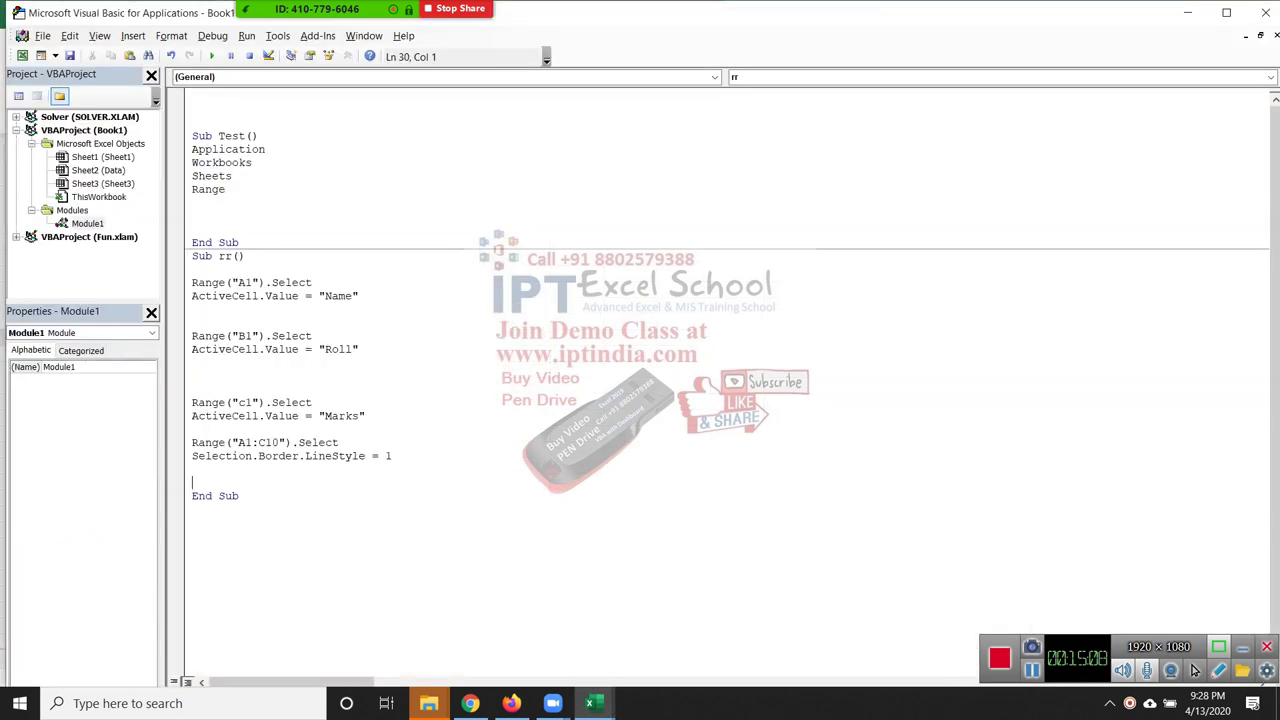
Copy the two Range("B1") lines and paste them above End Sub.
key(Up)
key(Up)
key(Up)
key(shift+Down)
key(shift+Down)
key(ctrl+c)
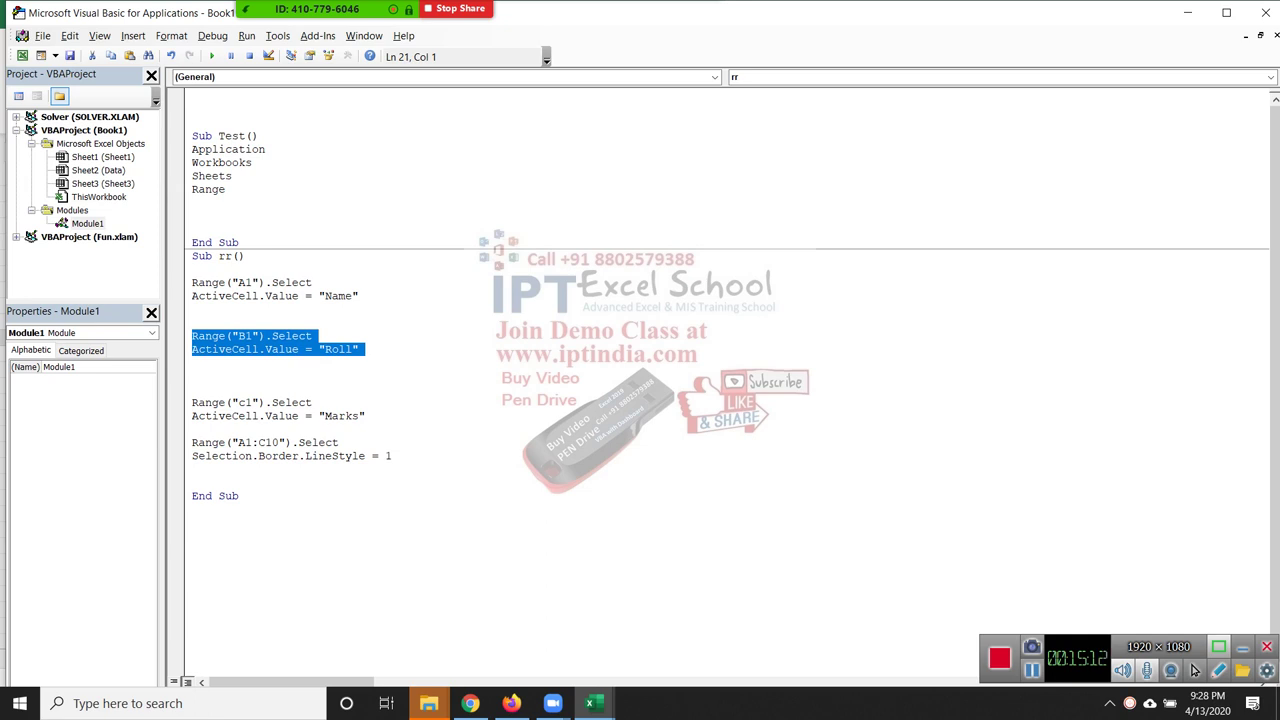
key(Down)
key(Down)
key(Down)
key(ctrl+v)
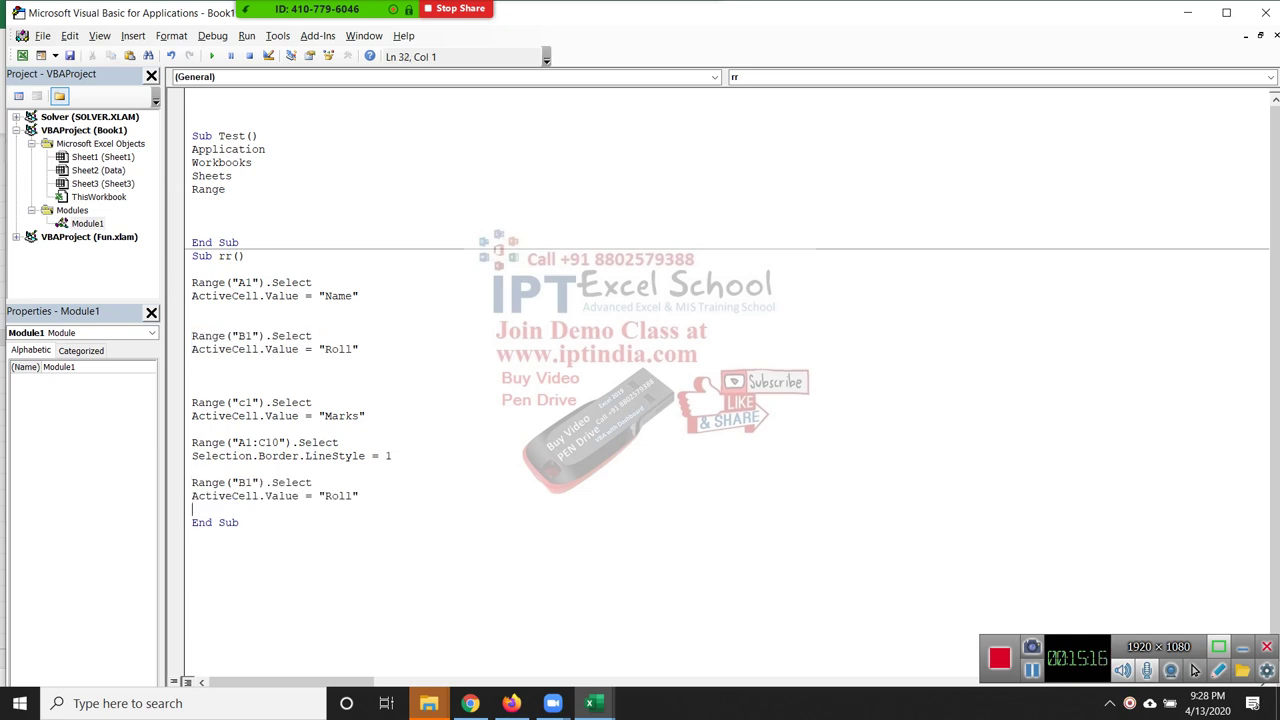
Change the pasted copy to select Range("A10") and enter "Total".
double_click(338, 496)
text(Total)
key(Down)
key(Return)
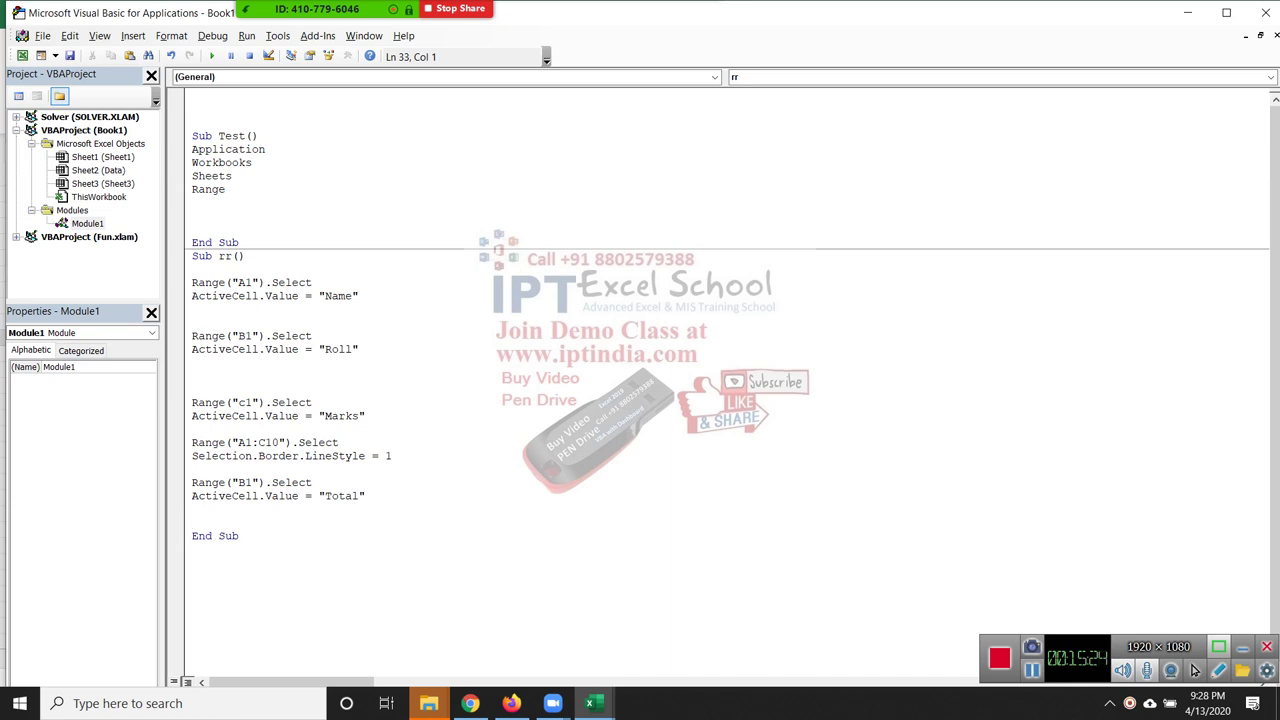
click(246, 483)
key(BackSpace)
text(A)
key(Right)
text(0)
Paste the B1 "Roll" block again on a new line below the Total block.
key(Down)
key(Down)
key(Return)
key(ctrl+v)
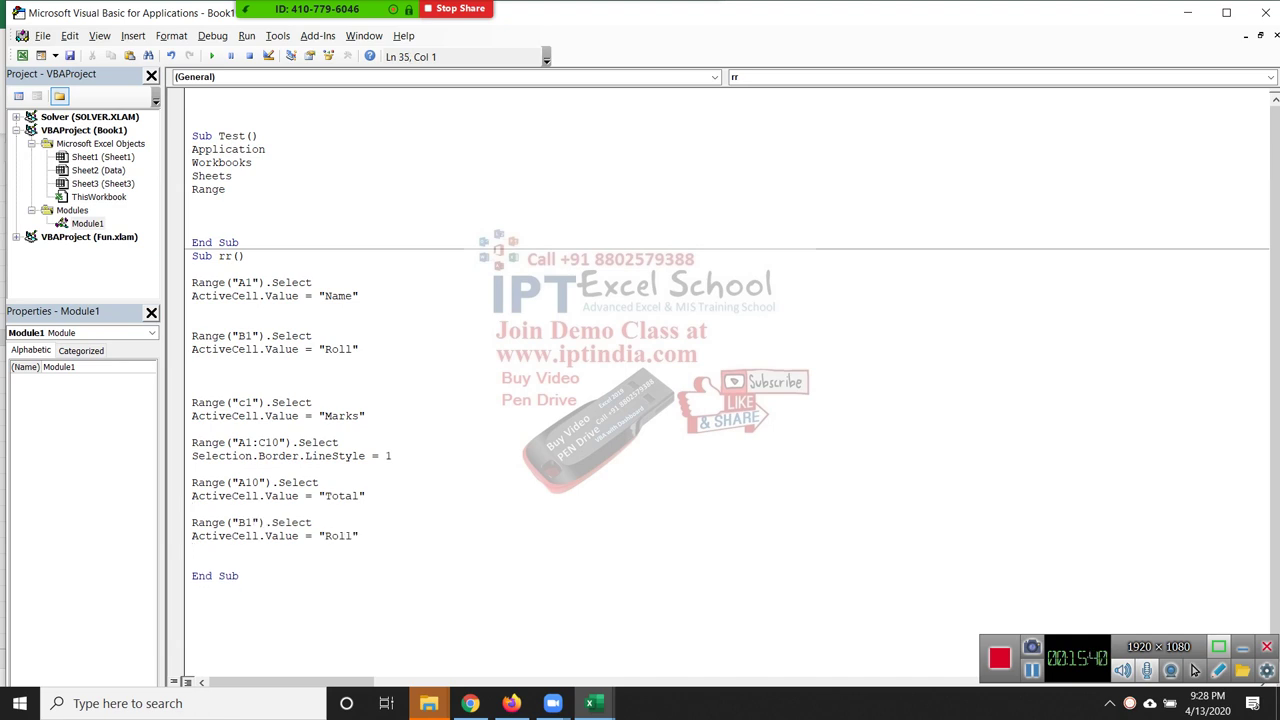
Change the last pasted block to Range("C10") with the value "=sum(c2:C9)".
click(252, 522)
key(BackSpace)
key(BackSpace)
text(C10)
double_click(338, 536)
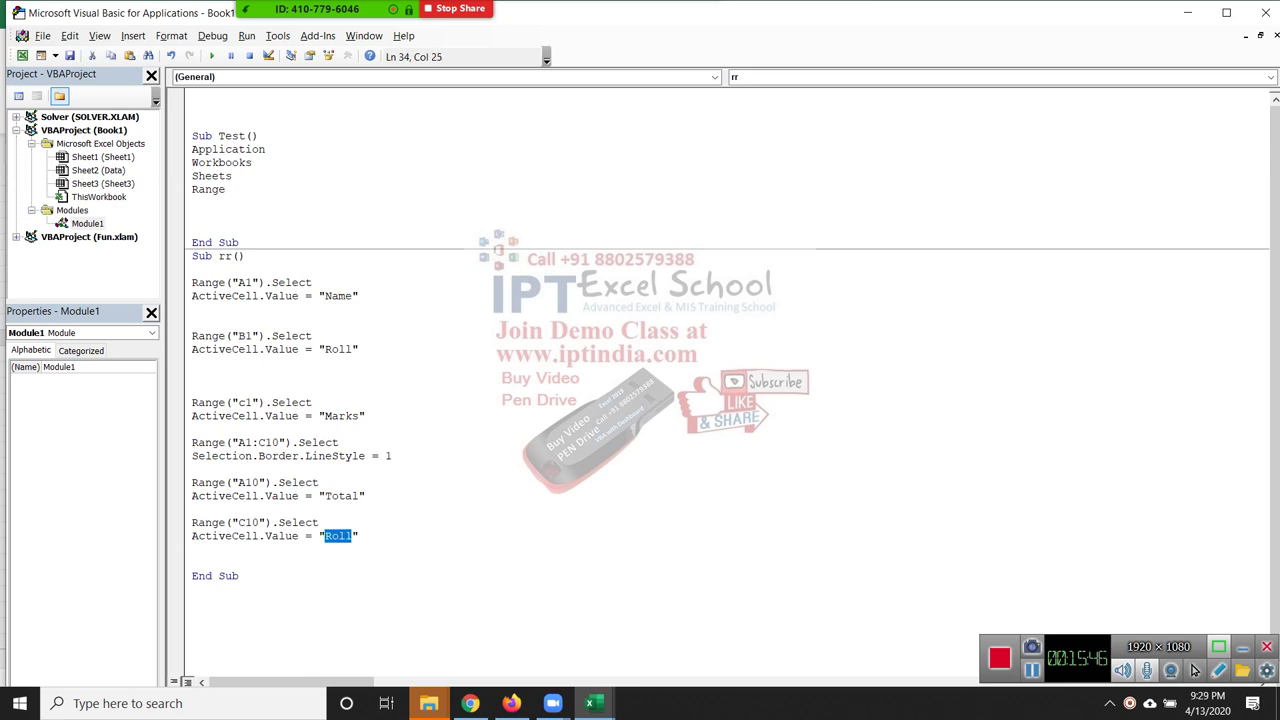
text(=sum)
text((c)
text(2:C9)
text())
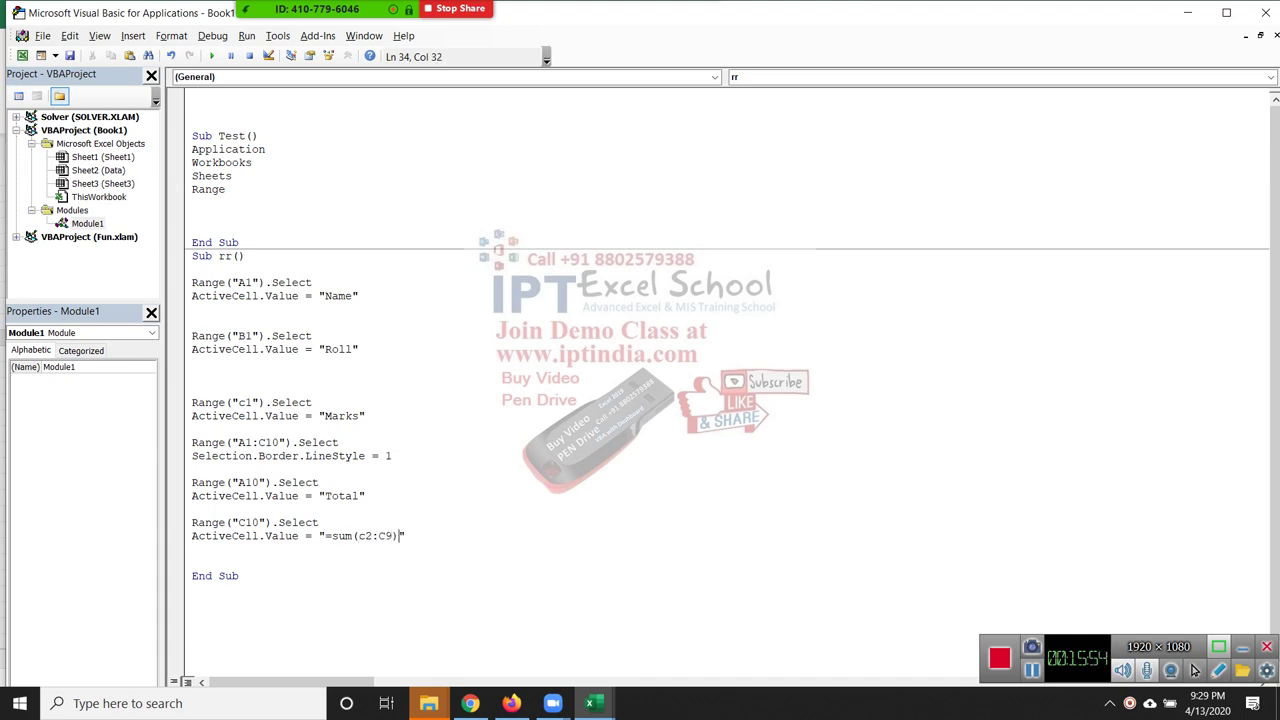
key(Down)
key(Down)
key(alt+F11)
Run rr, fix error 438 by changing Border to Borders, and resume the macro.
key(alt+F8)
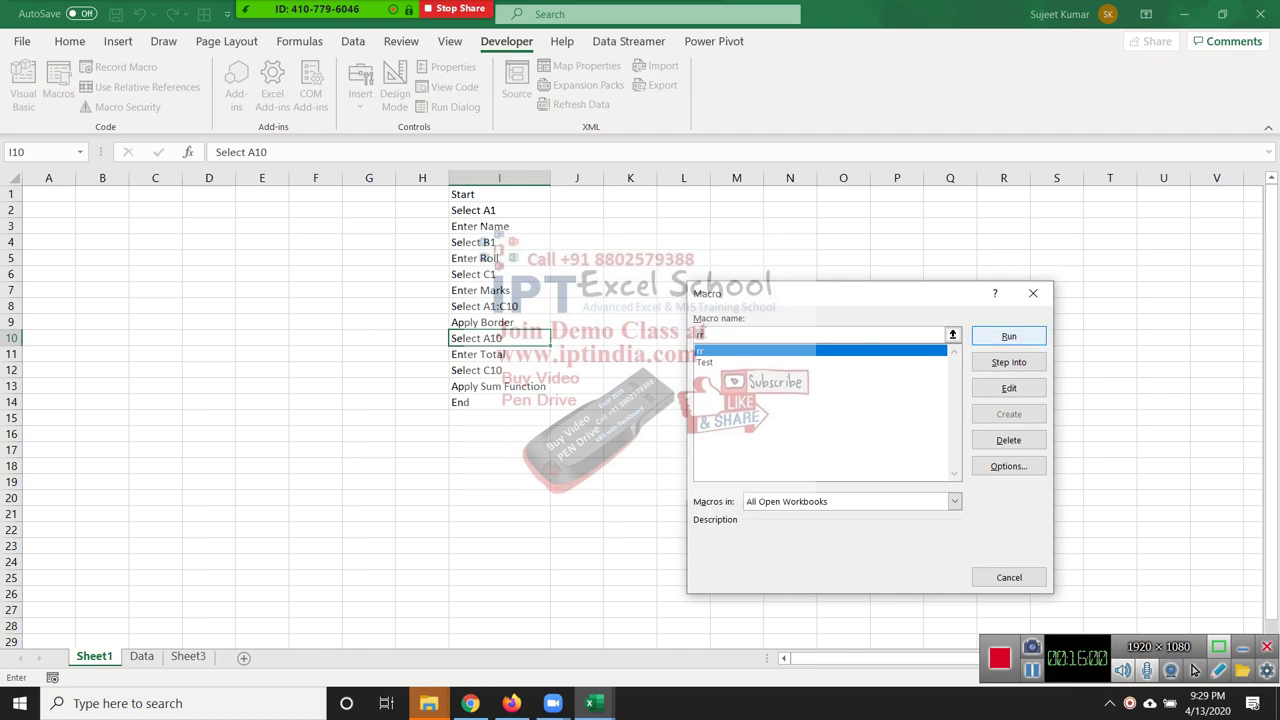
key(Return)
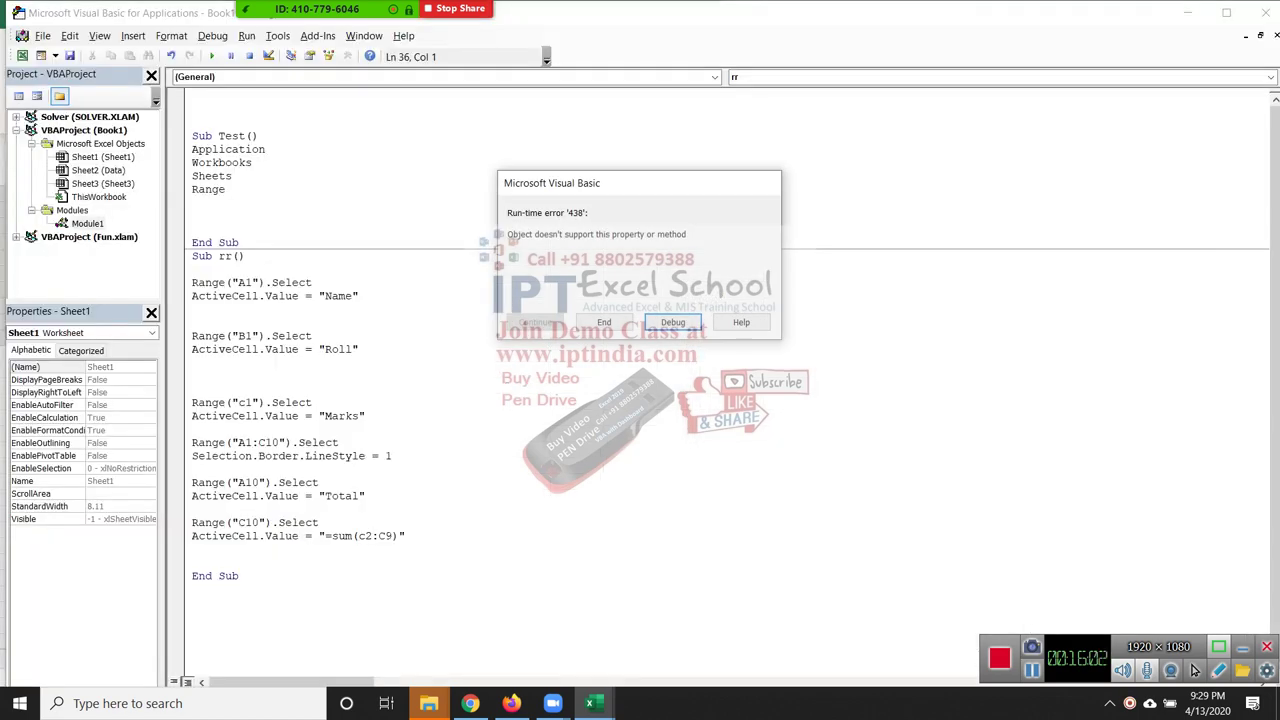
key(Return)
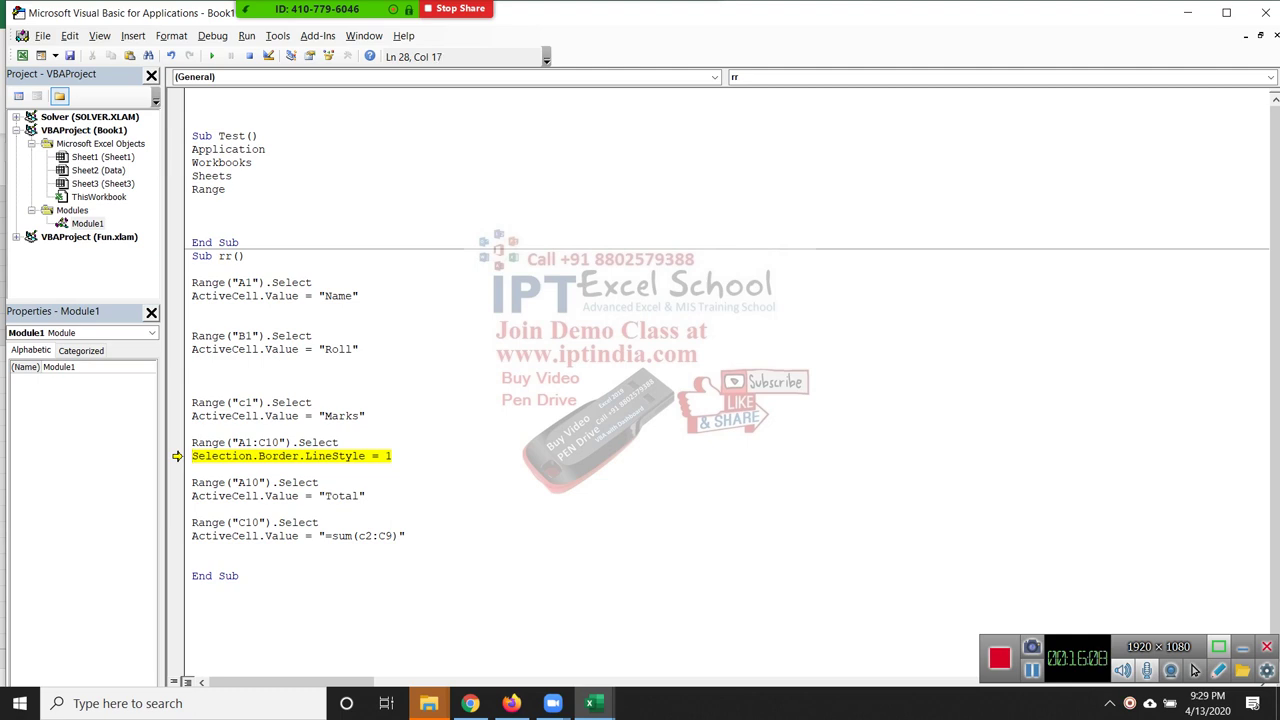
text(s)
click(319, 495)
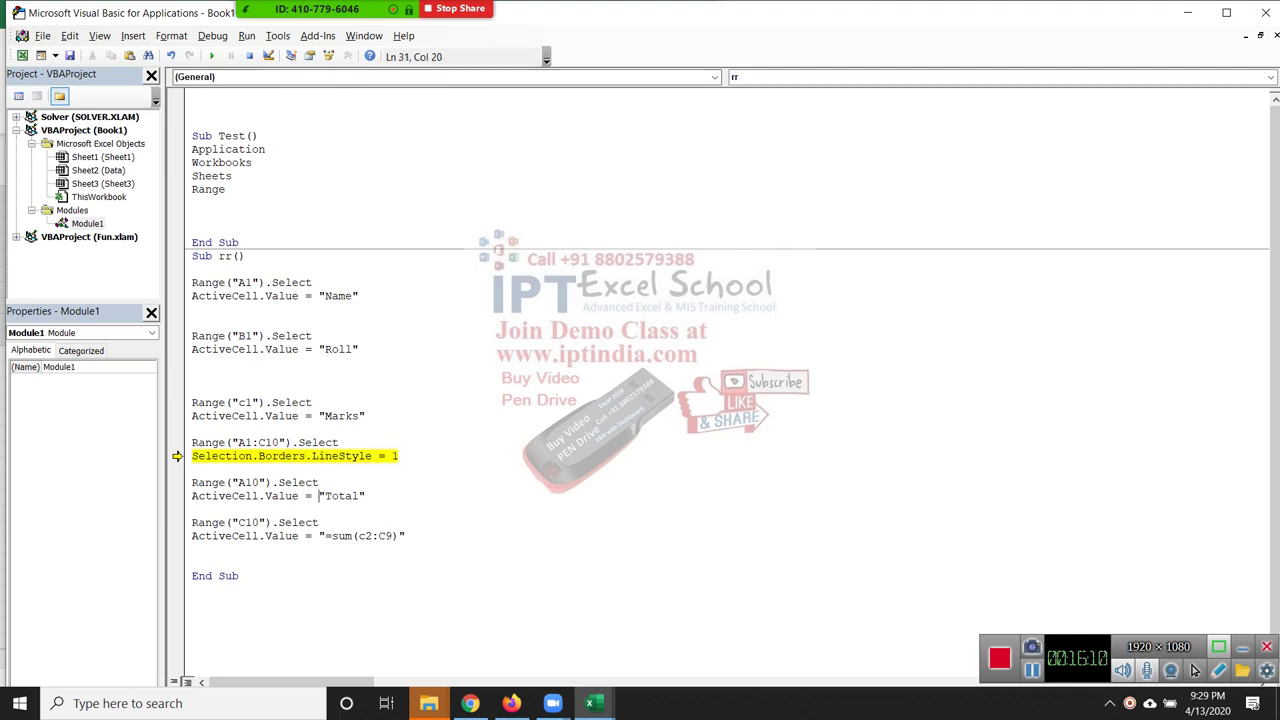
key(F5)
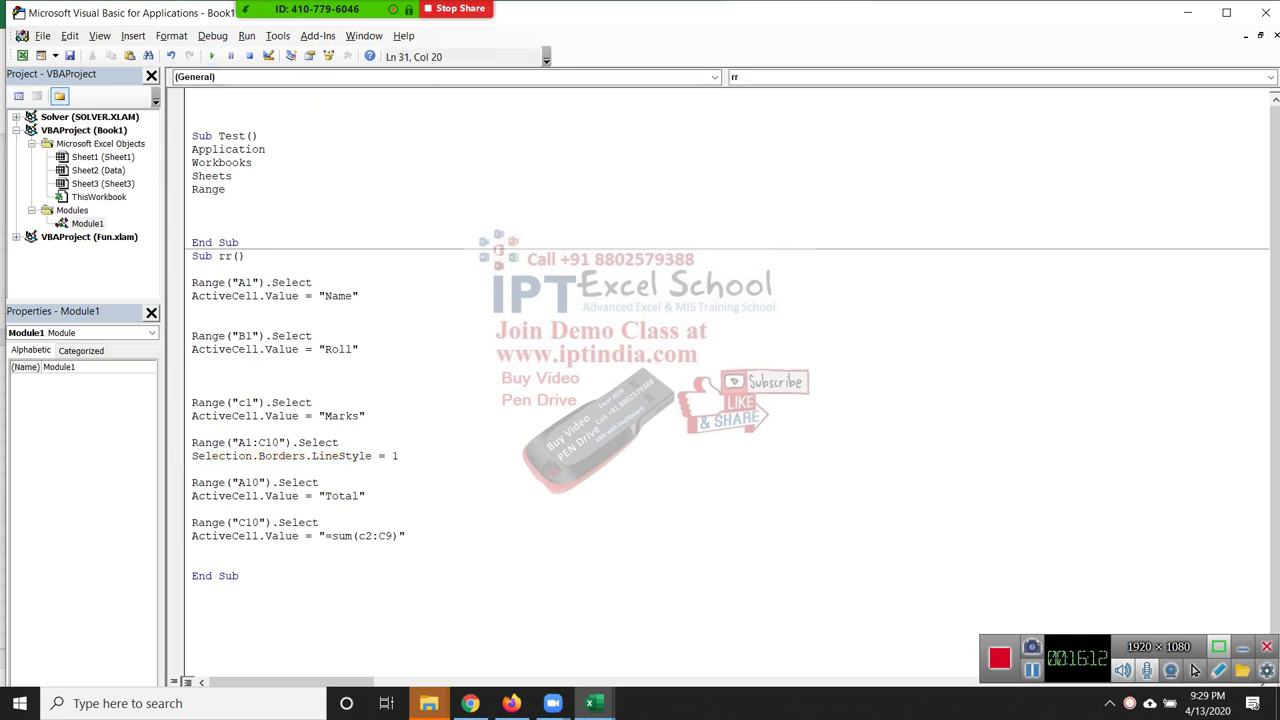
key(alt+F11)
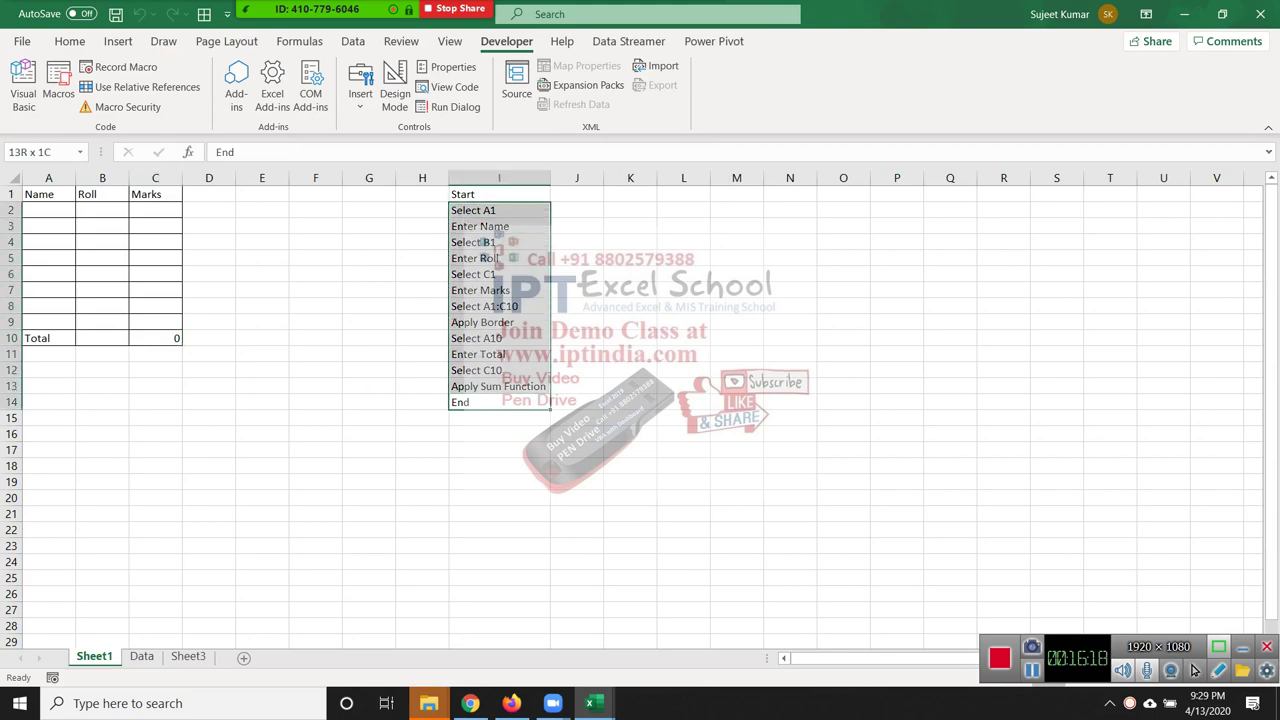
Review the Application, Workbooks, Sheets and Range keywords in Sub Test.
key(alt+Tab)
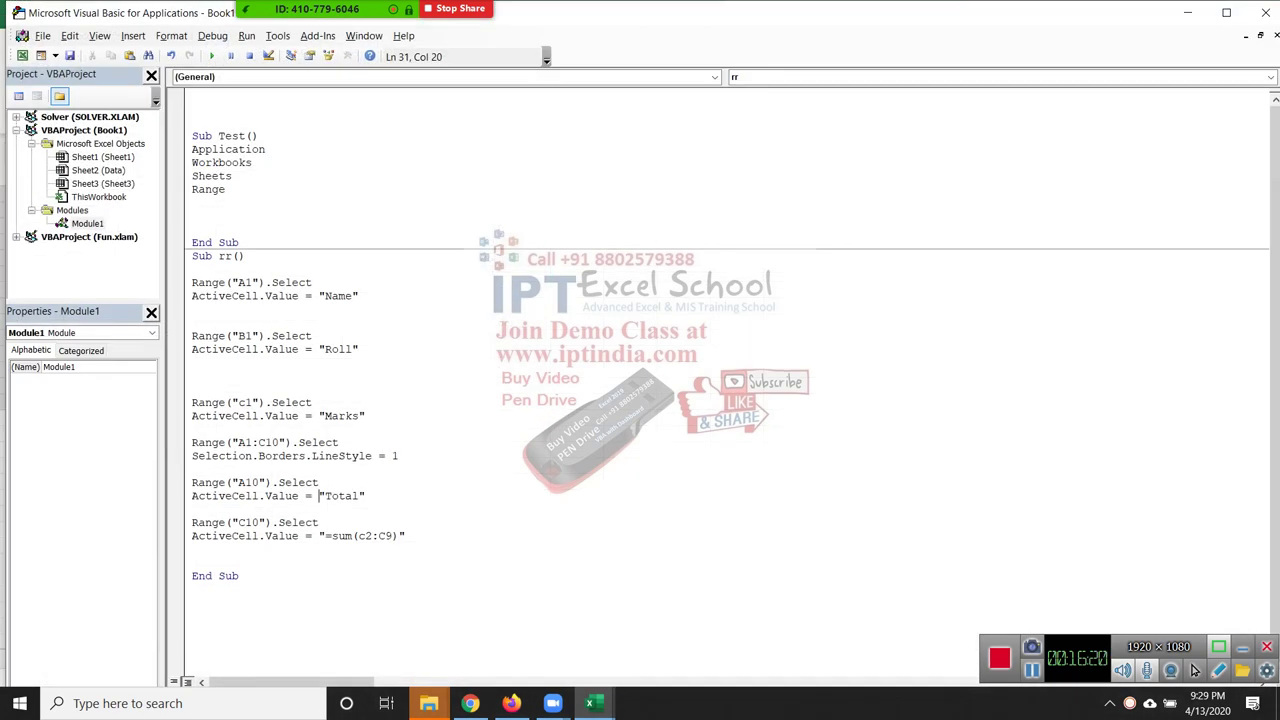
drag(192, 149, 231, 189)
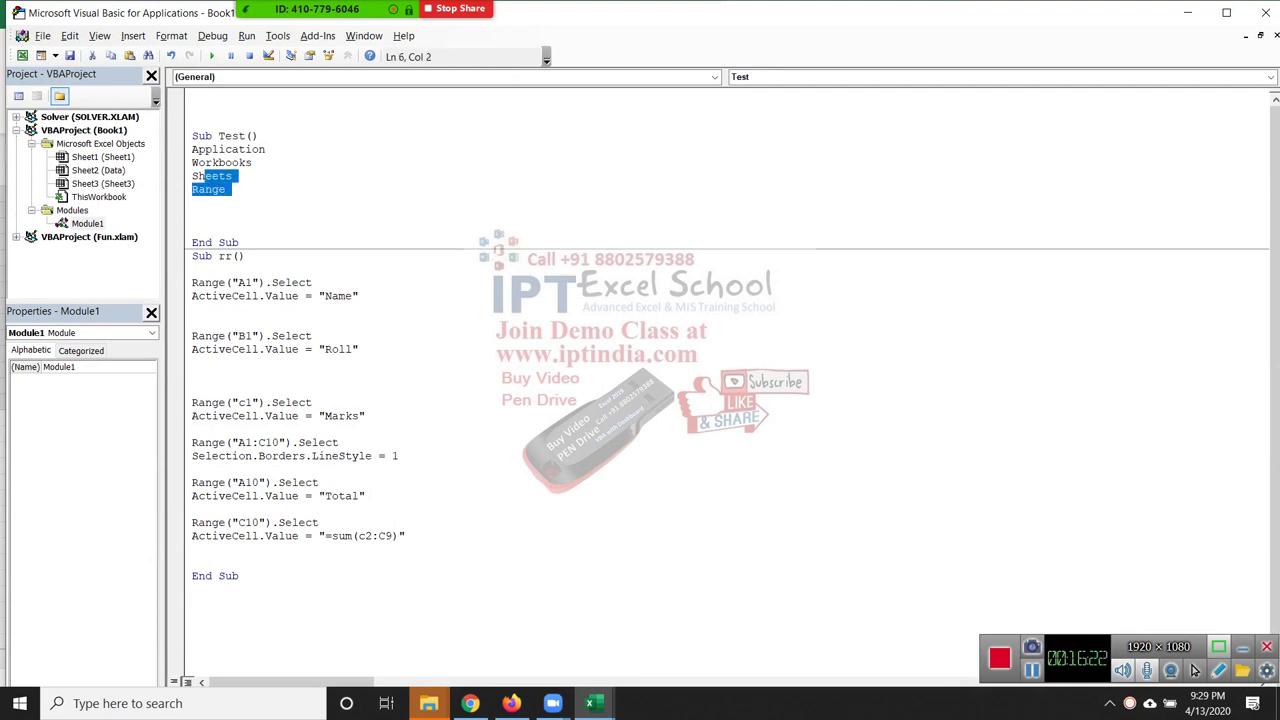
click(195, 215)
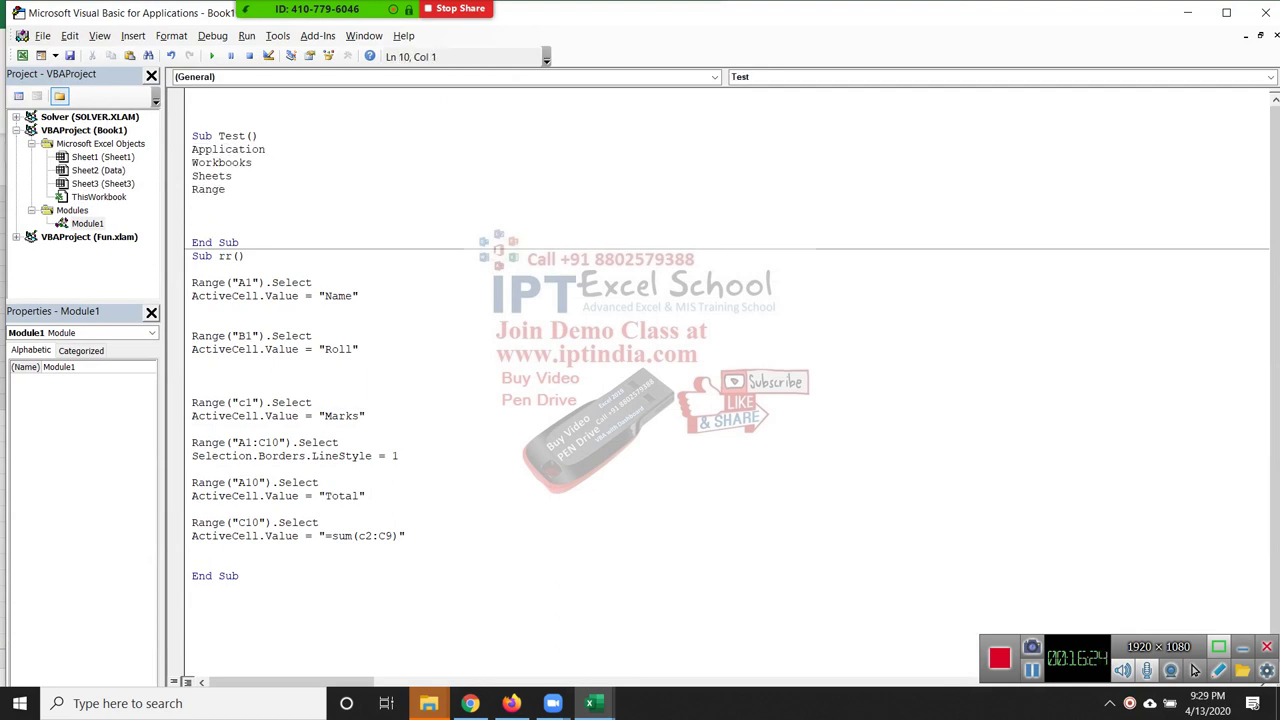
double_click(228, 149)
double_click(221, 162)
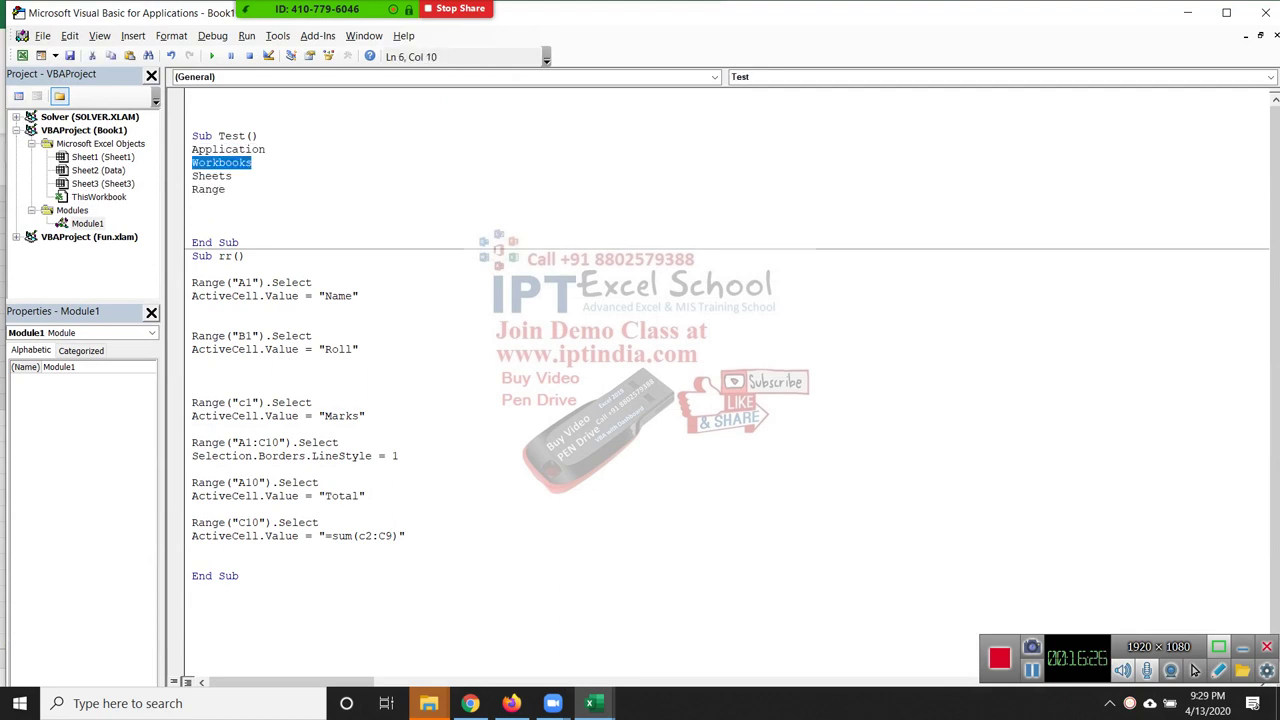
double_click(211, 176)
double_click(208, 189)
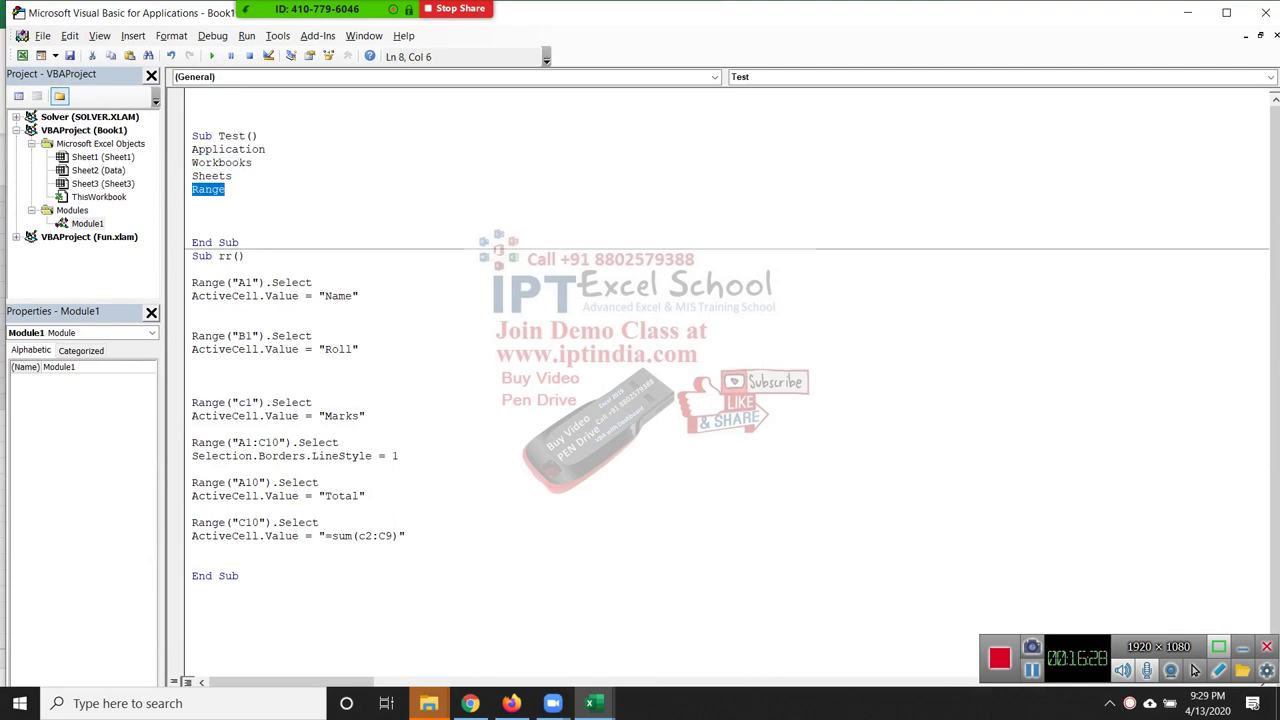
key(alt+Tab)
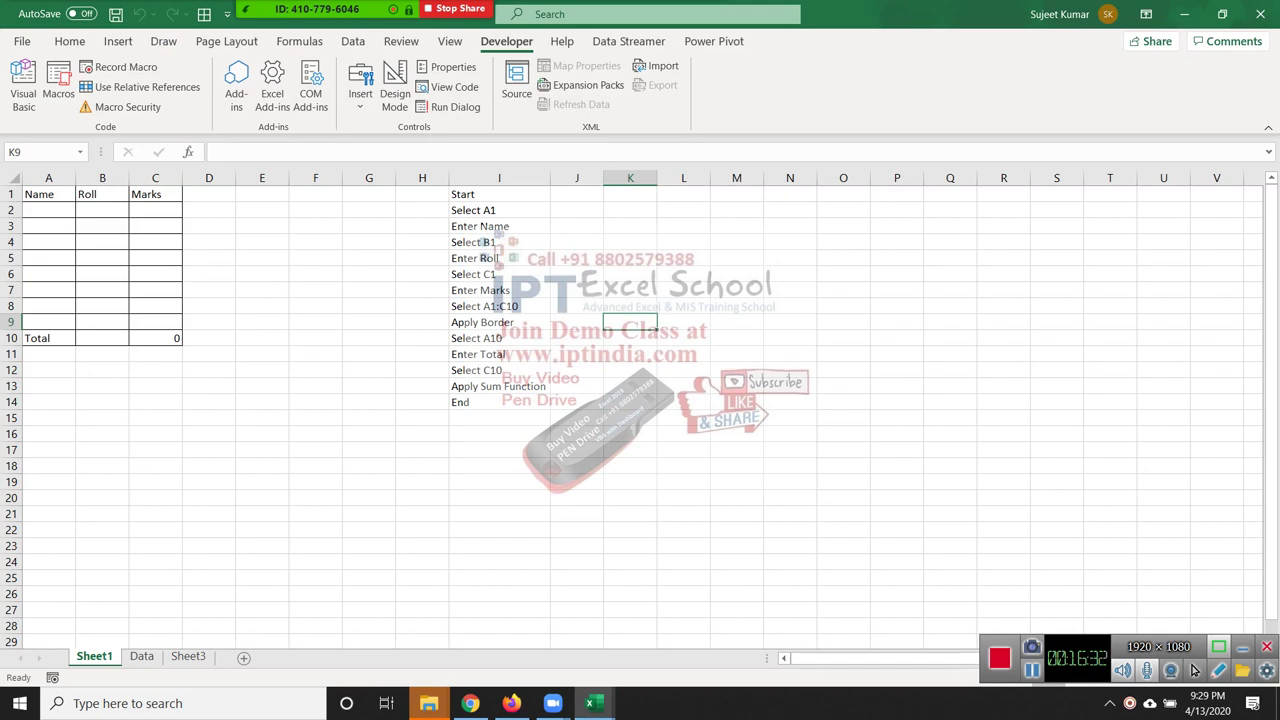
drag(499, 194, 499, 242)
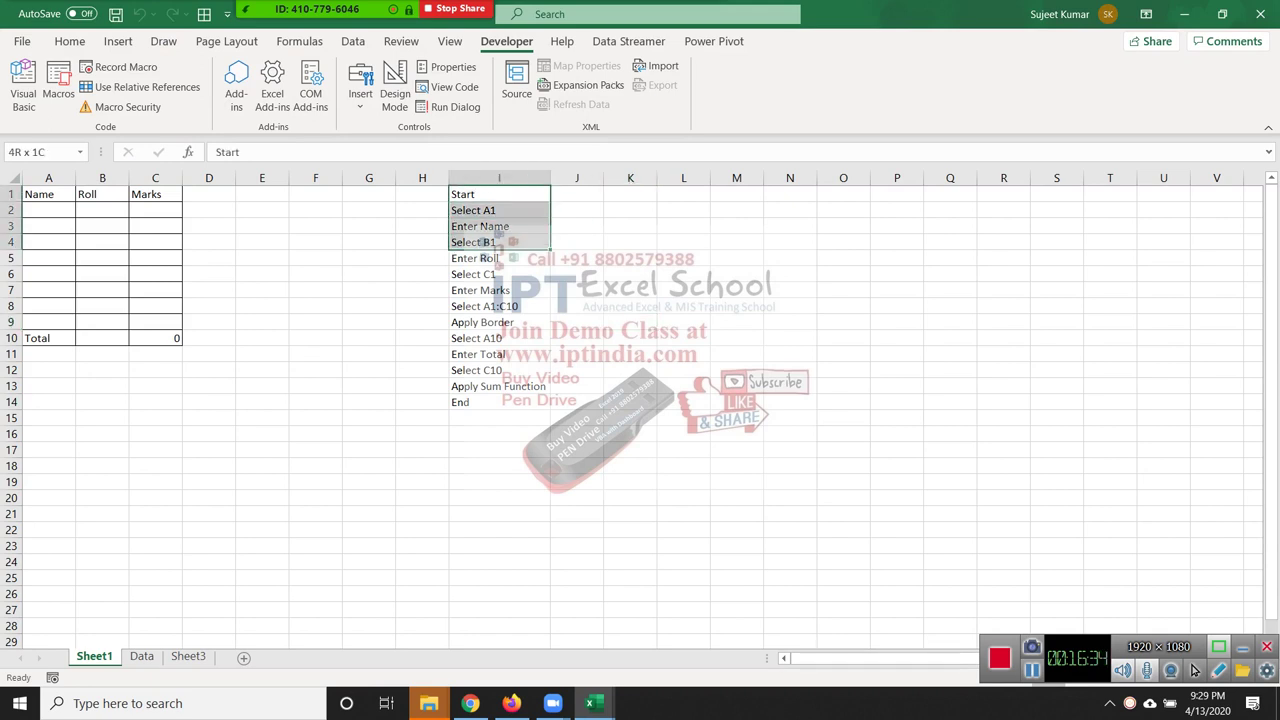
drag(499, 242, 499, 402)
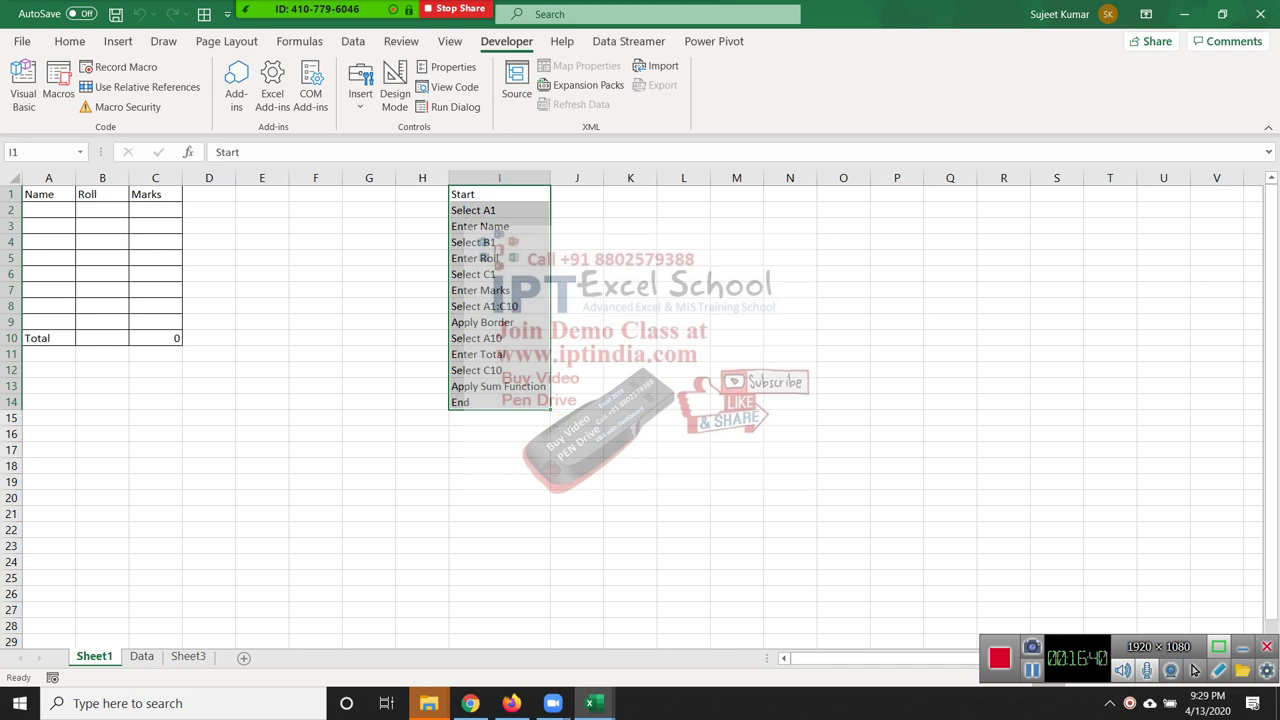
key(alt+u)
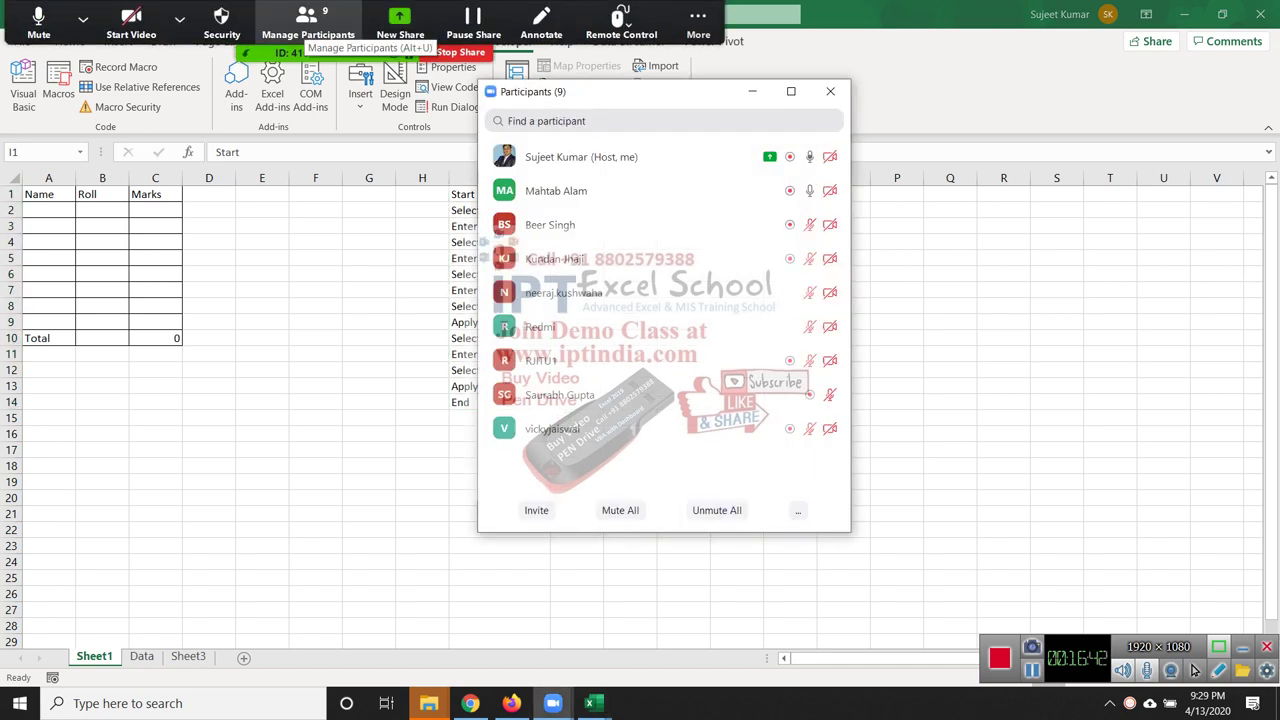
key(alt+u)
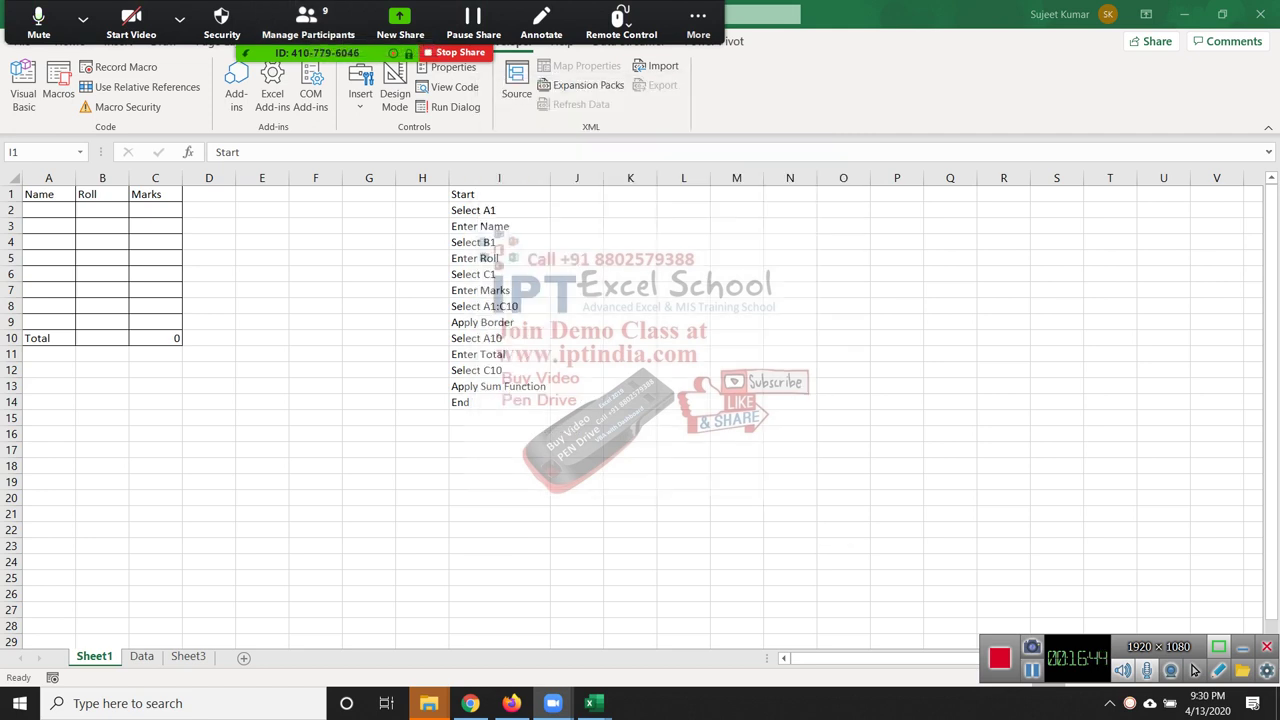
key(ctrl+shift+Down)
key(Down)
key(Down)
key(Down)
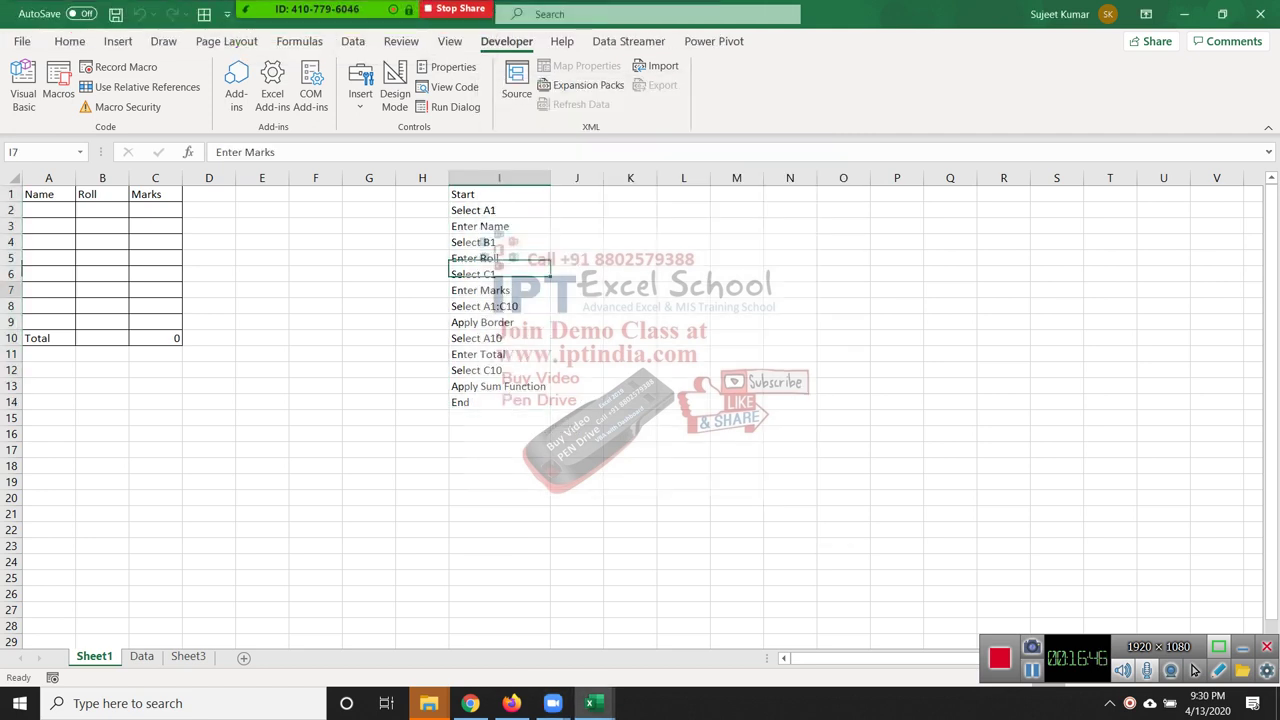
key(alt+Tab)
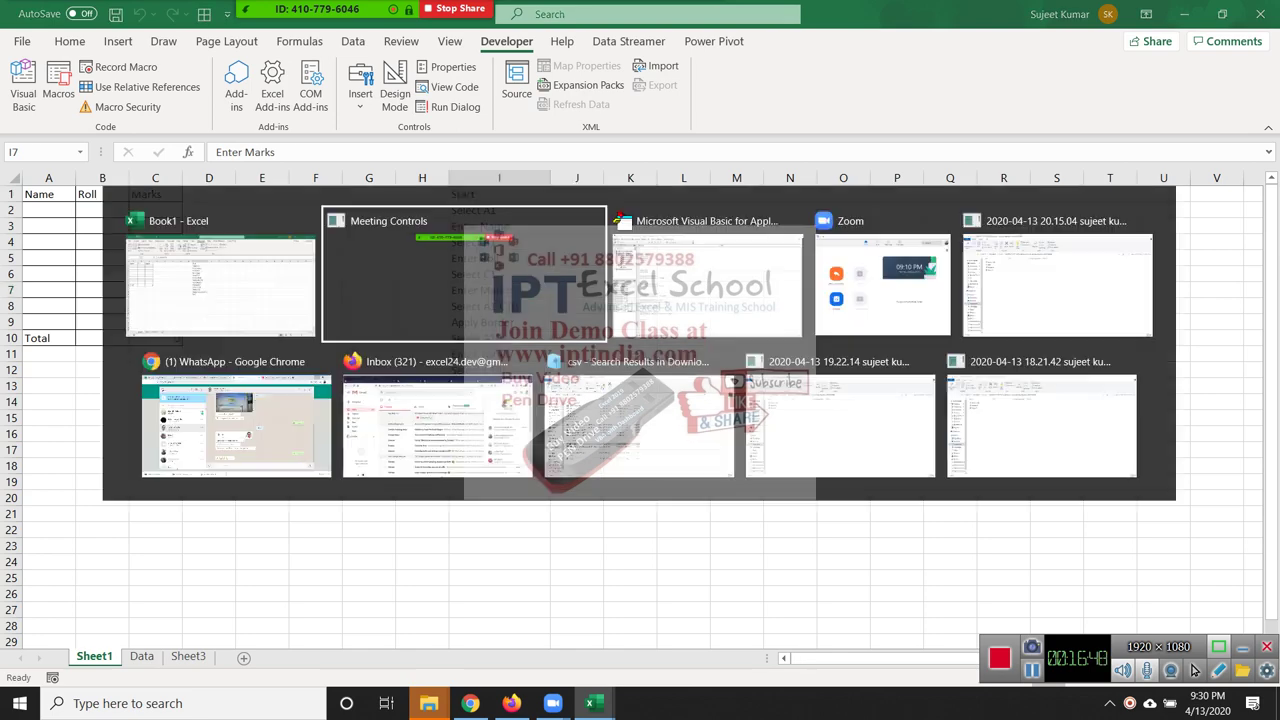
key(alt+Tab)
key(Tab)
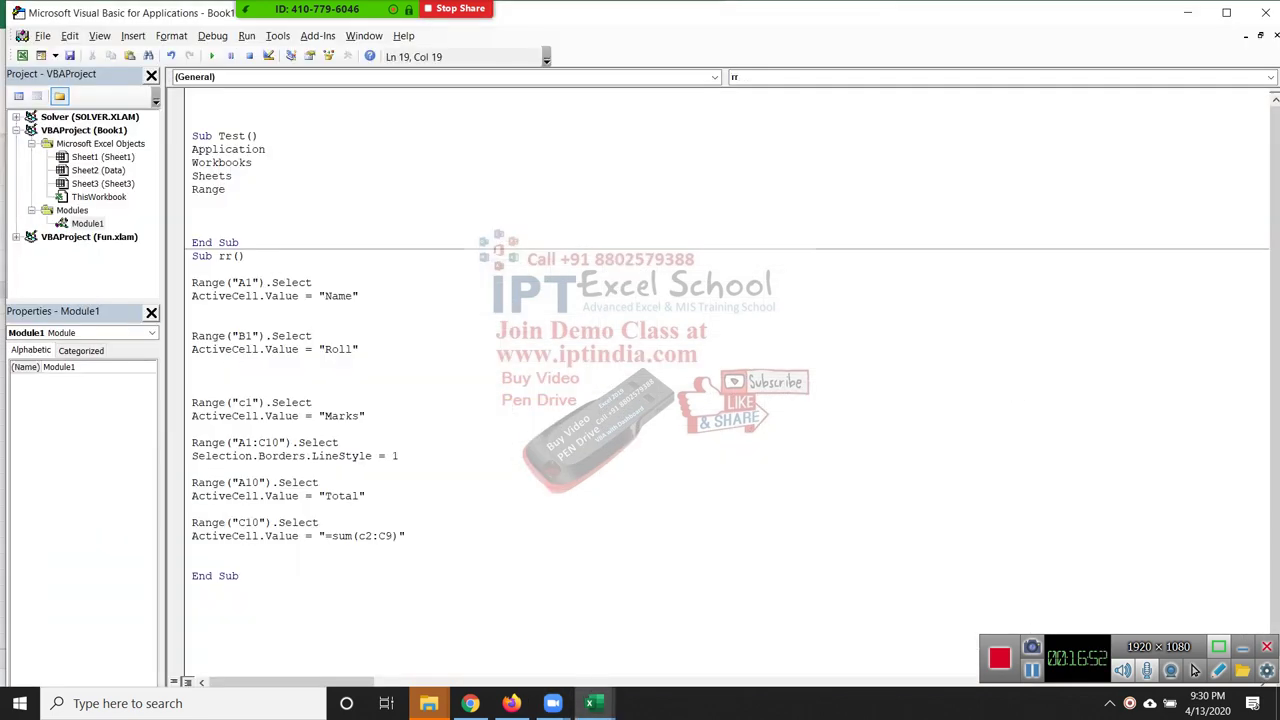
Highlight the Application, Workbooks, Sheets and Range lines of Sub Test one at a time.
drag(228, 189, 192, 149)
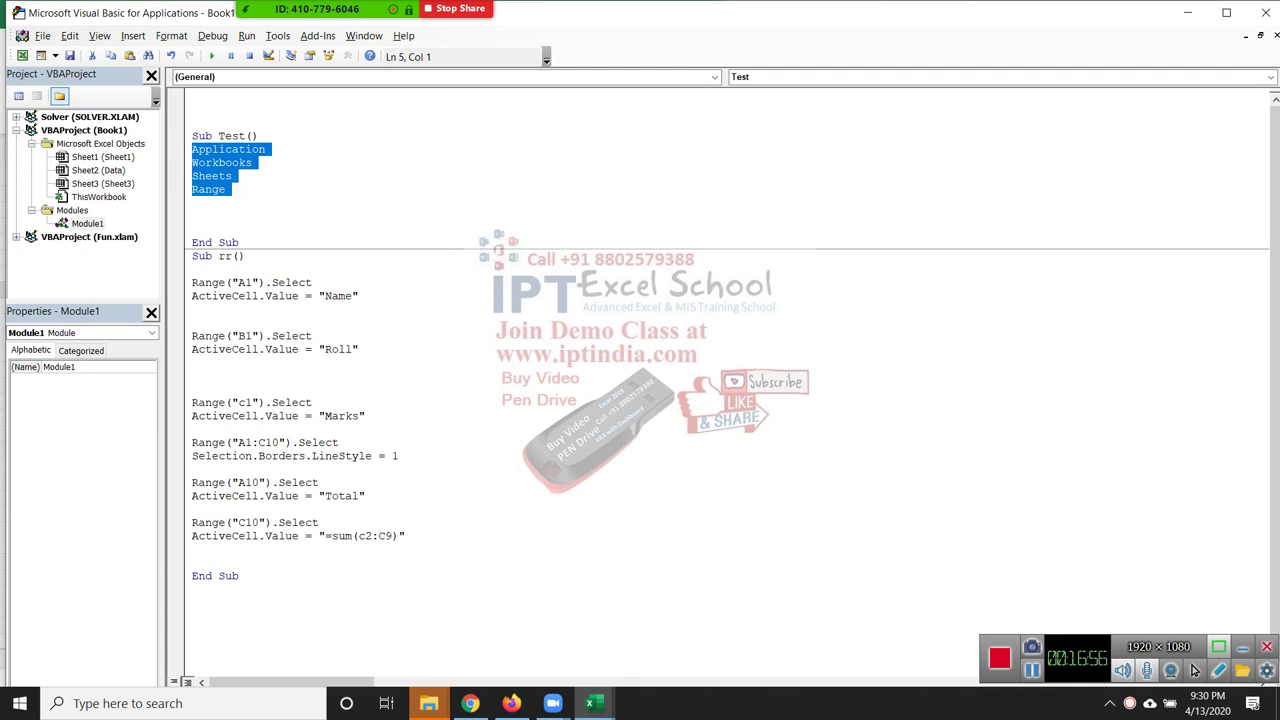
key(Left)
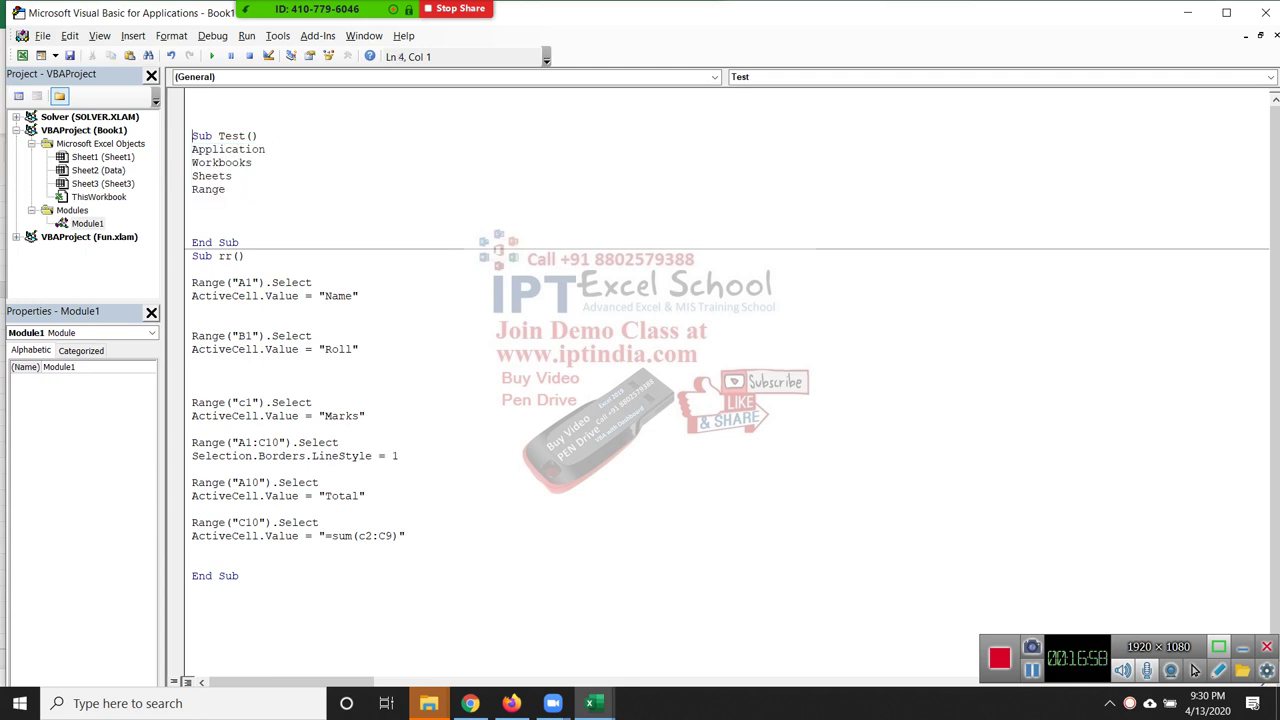
key(Down)
key(Down)
key(Up)
key(Up)
key(shift+Down)
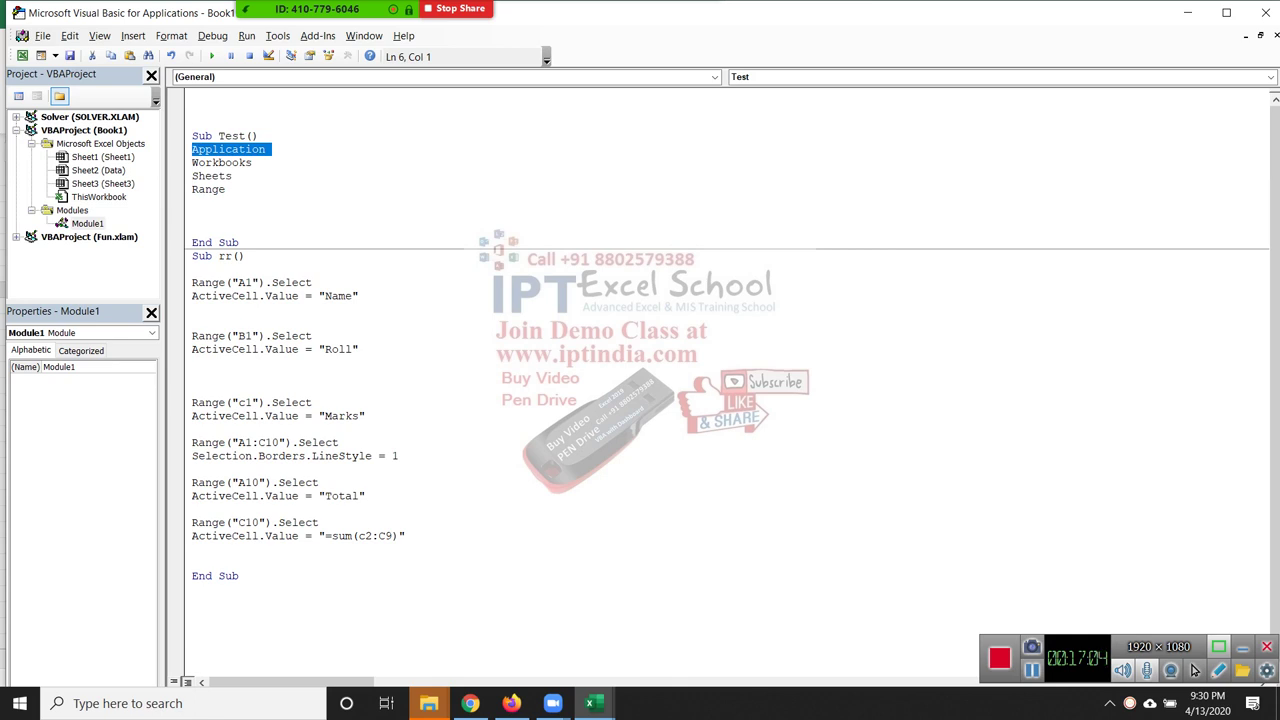
key(Down)
key(shift+Down)
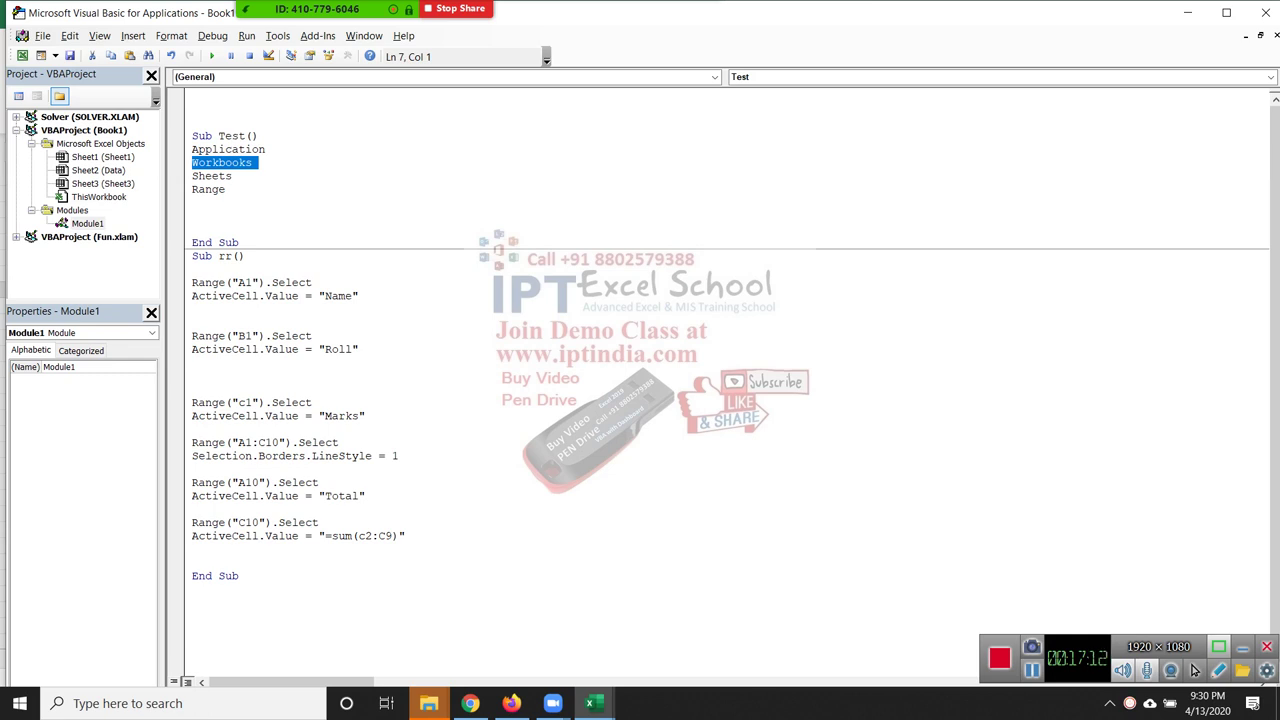
key(Down)
key(shift+End)
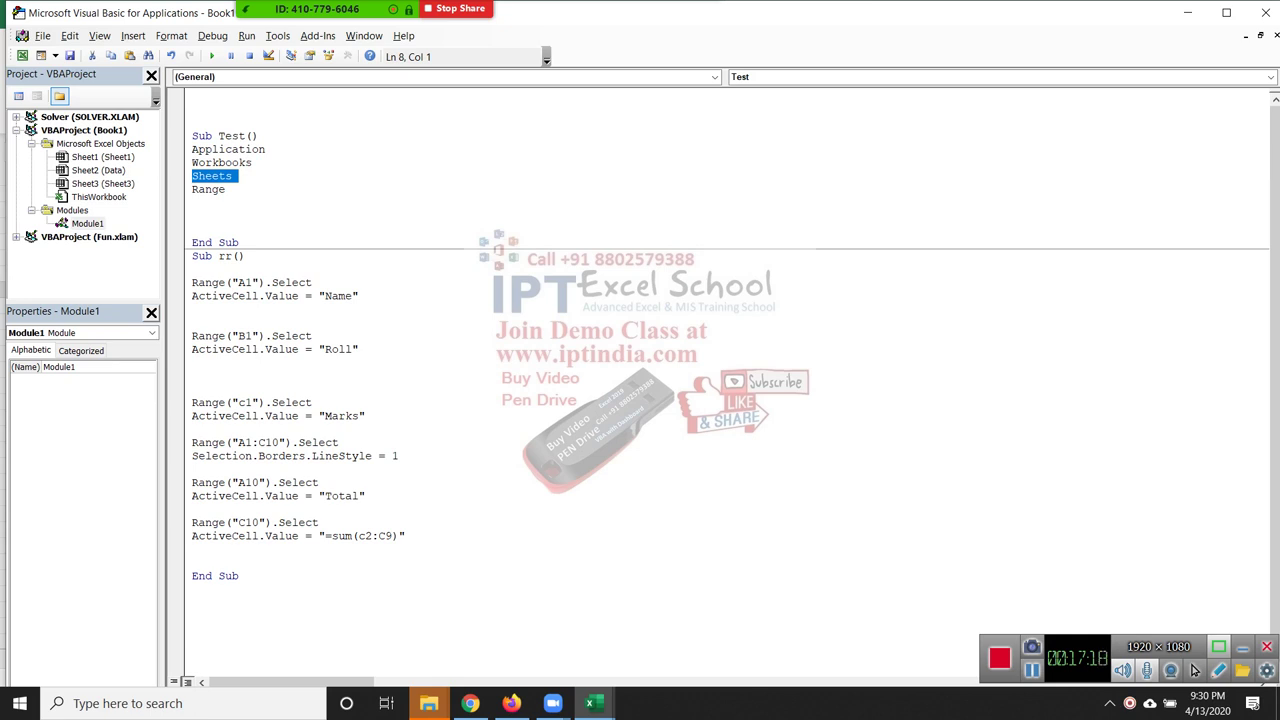
key(Down)
key(shift+End)
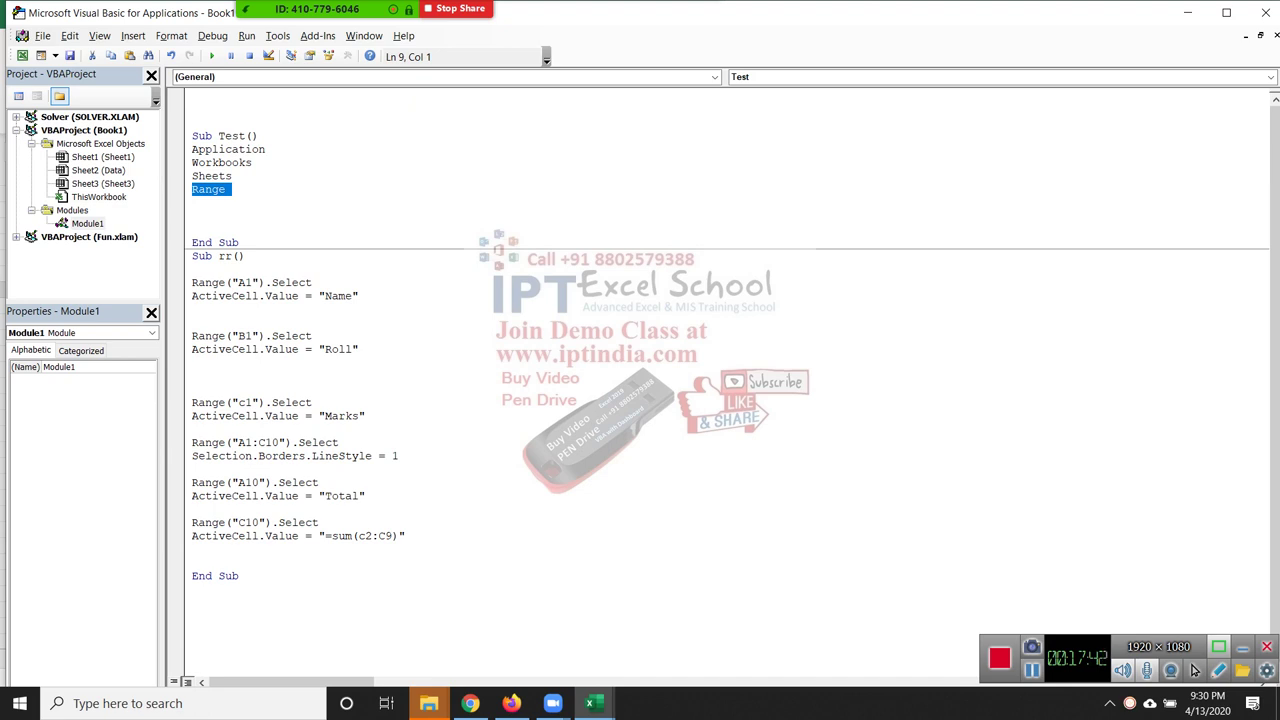
Step through those lines again, narrowing the highlight to just the Workbooks line.
key(Up)
key(Up)
key(Up)
key(Up)
key(shift+Down)
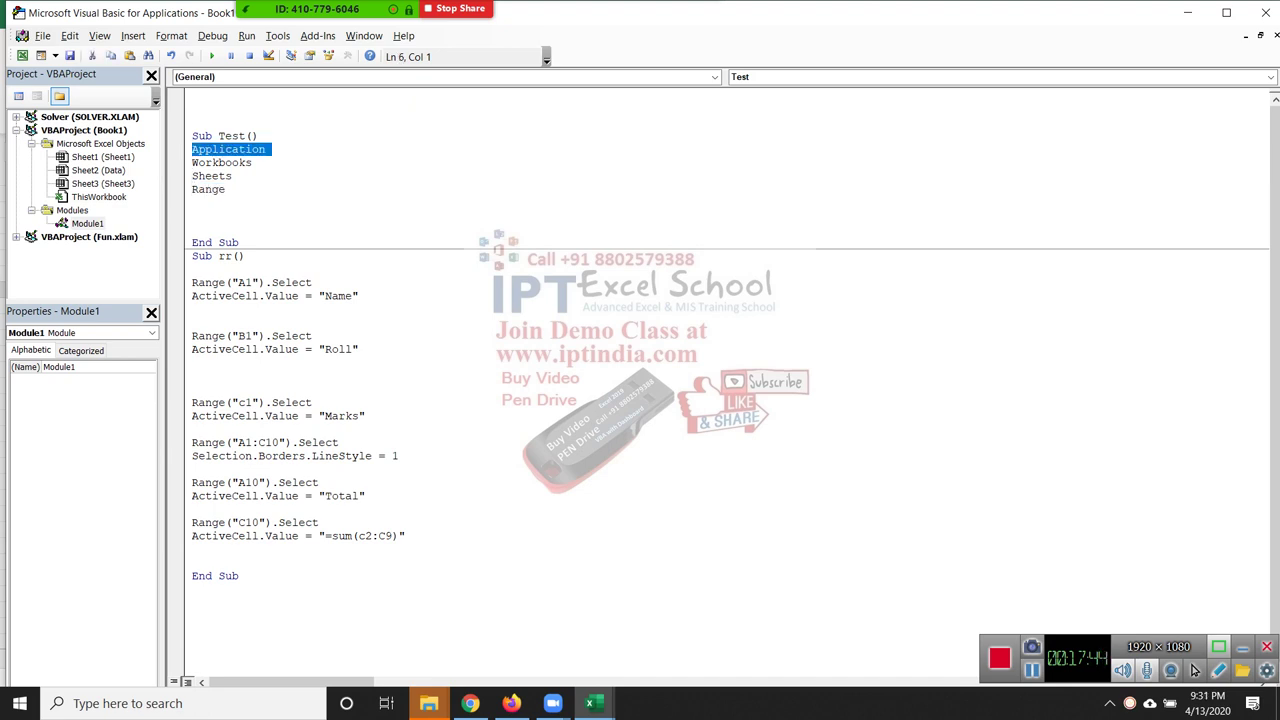
key(Down)
key(shift+Down)
key(shift+Down)
key(shift+Down)
key(Up)
key(Up)
key(Up)
key(shift+Down)
key(Down)
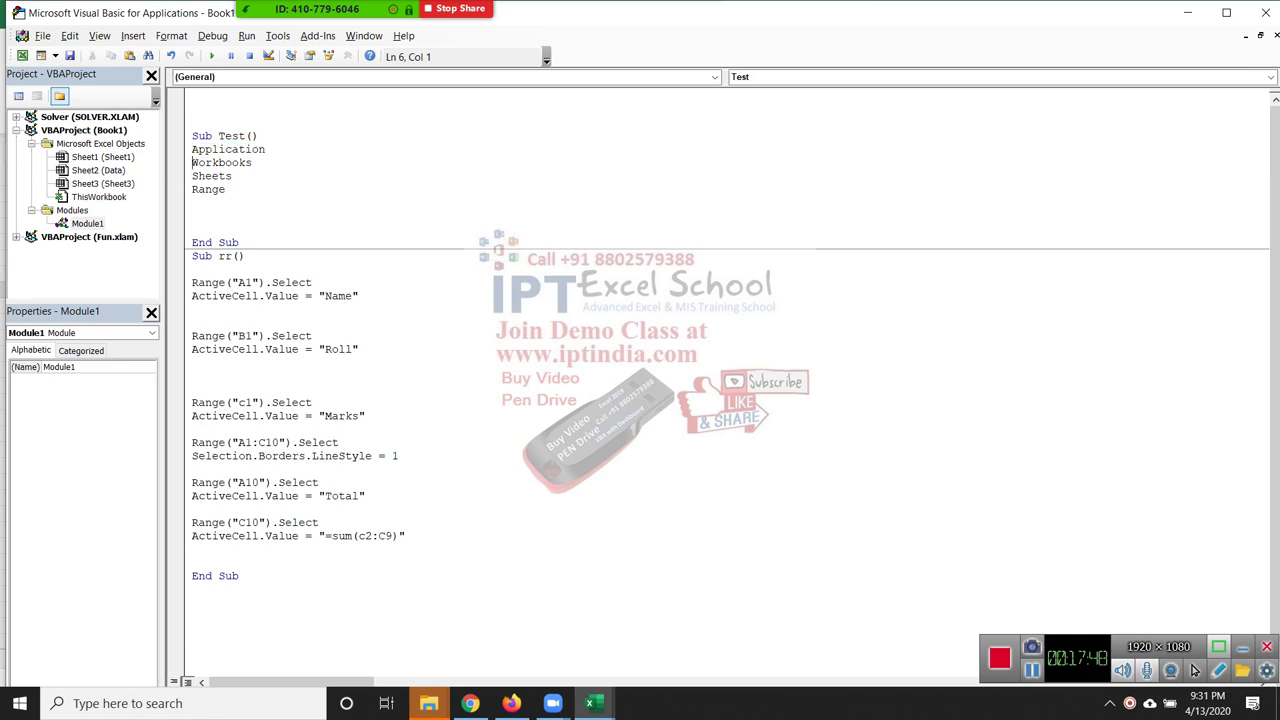
key(shift+Down)
key(shift+Down)
key(shift+Down)
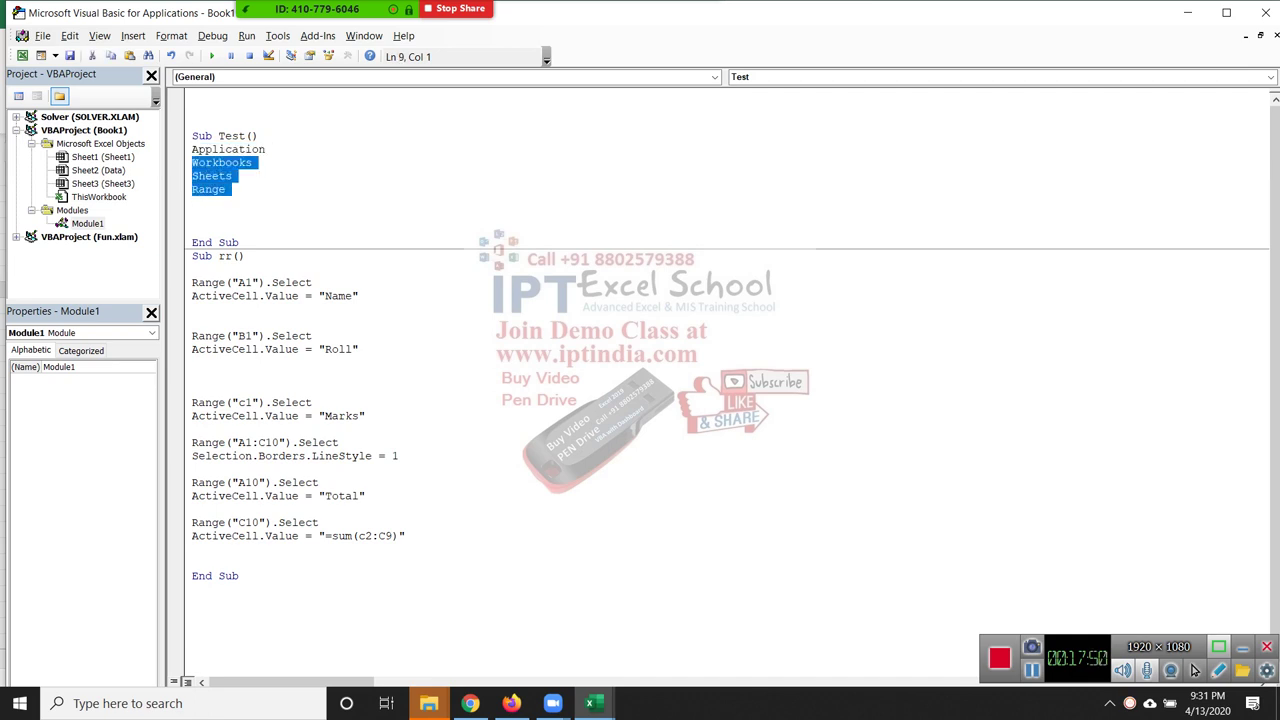
key(shift+Up)
key(shift+Up)
key(shift+Left)
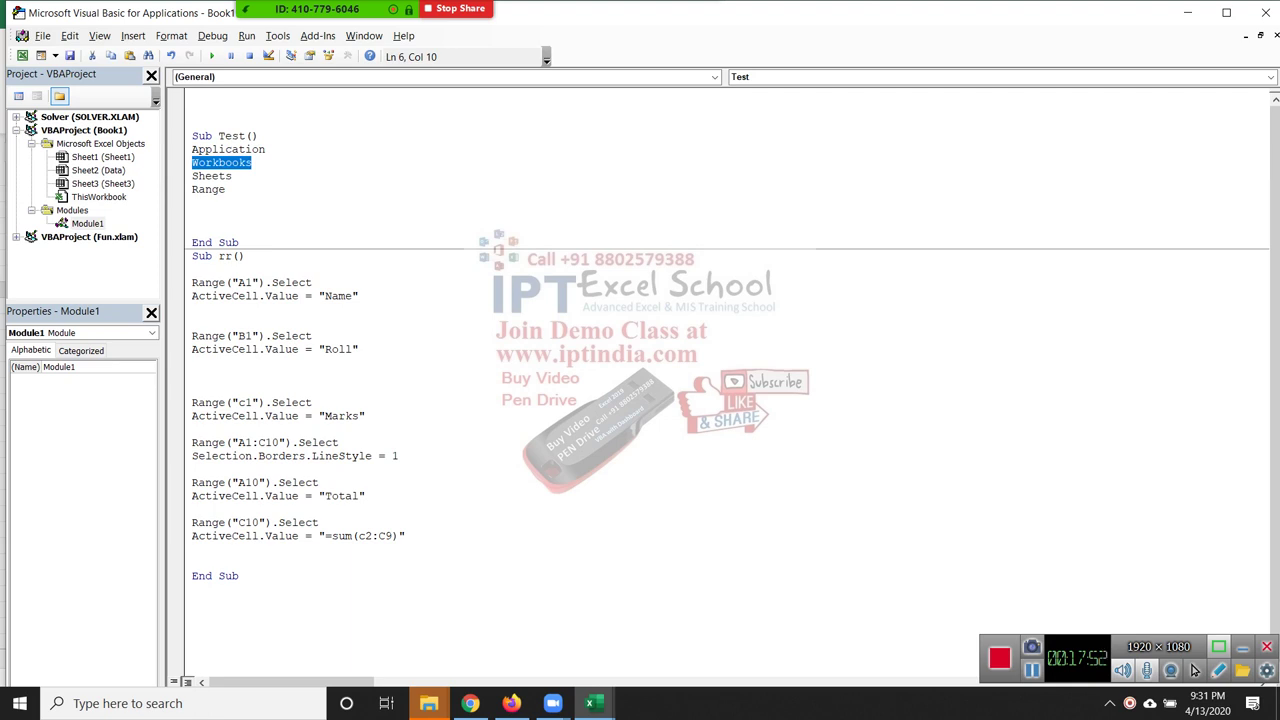
Add and remove blank lines at the module's end, then return inside Sub Test.
key(ctrl+End)
key(Return)
key(Return)
key(Return)
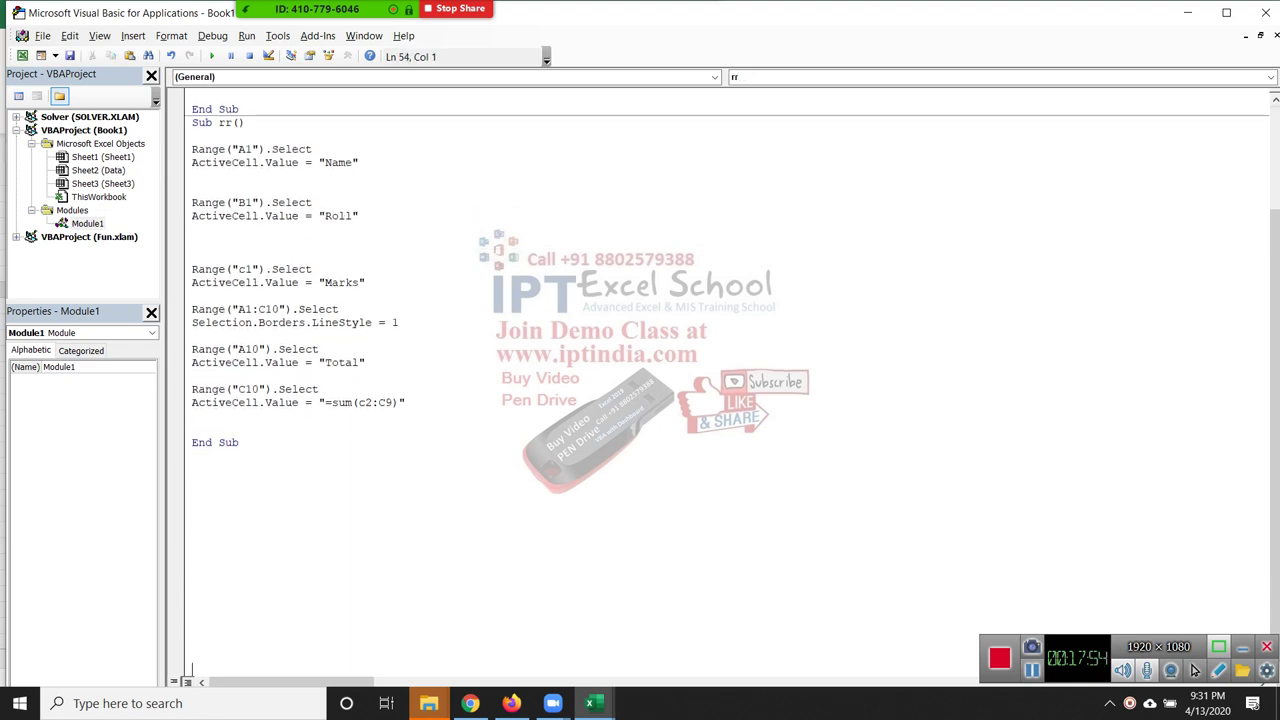
key(Return)
key(Return)
key(Return)
key(Return)
key(BackSpace)
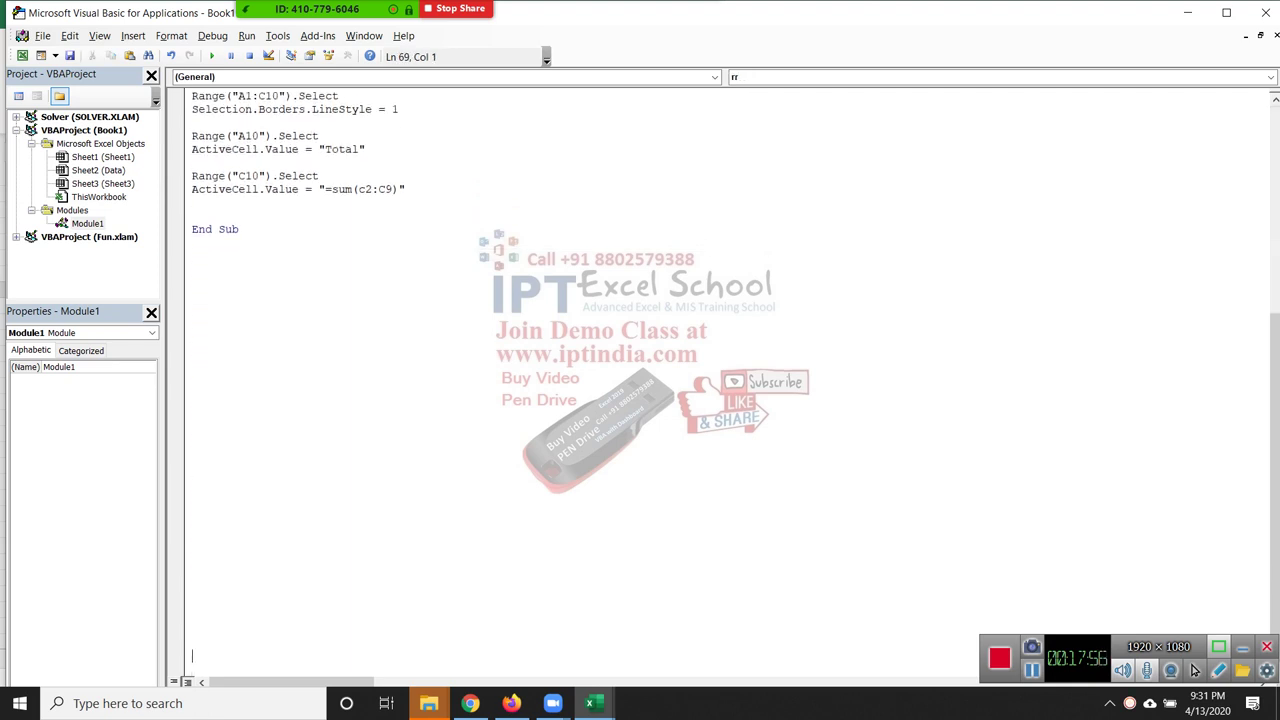
key(BackSpace)
key(BackSpace)
key(BackSpace)
key(BackSpace)
key(BackSpace)
key(BackSpace)
key(BackSpace)
scroll(700, 380, up, 2)
scroll(700, 380, up, 4)
scroll(700, 380, up, 3)
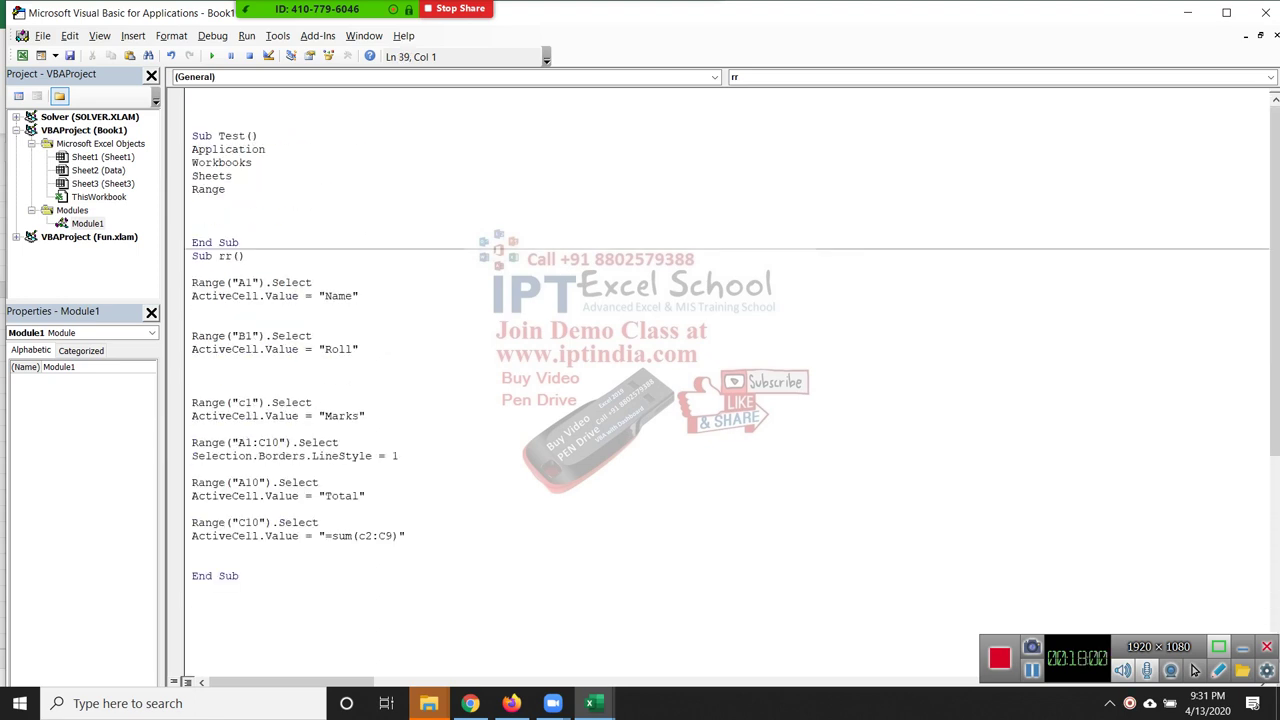
click(192, 202)
Insert blank lines in Sub Test and write a Workbooks.Add line using IntelliSense.
key(Return)
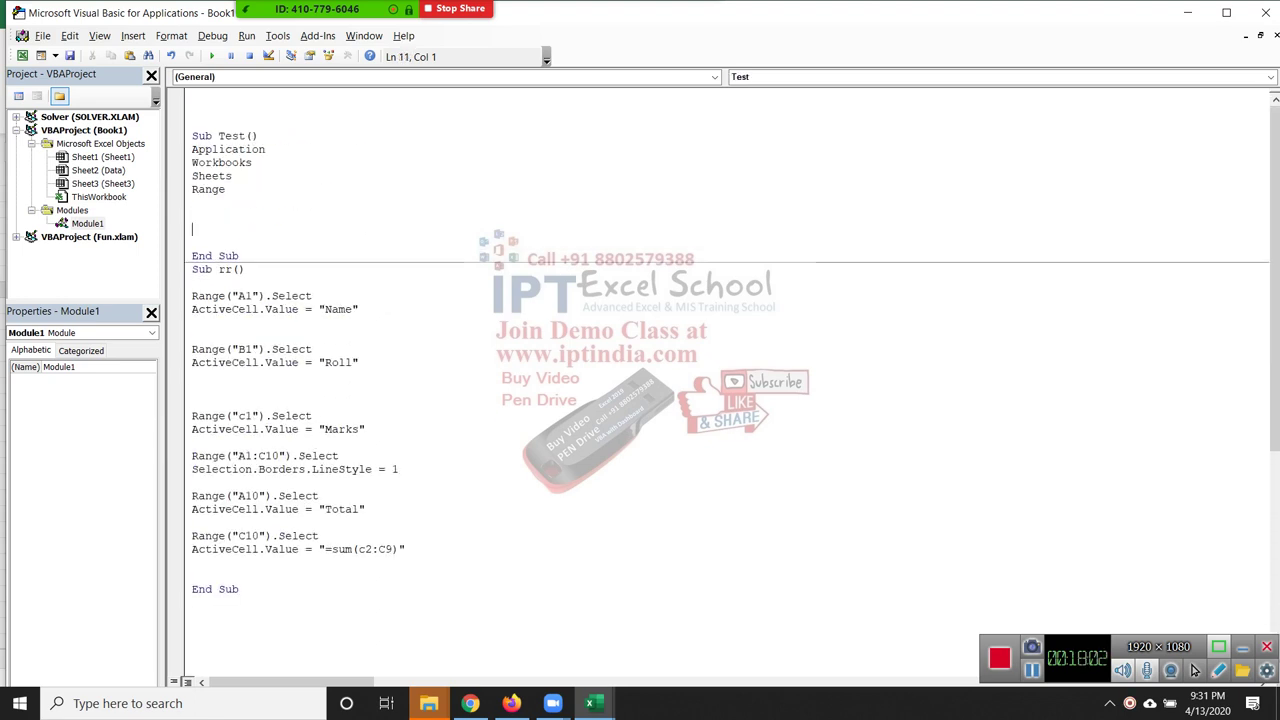
key(Return)
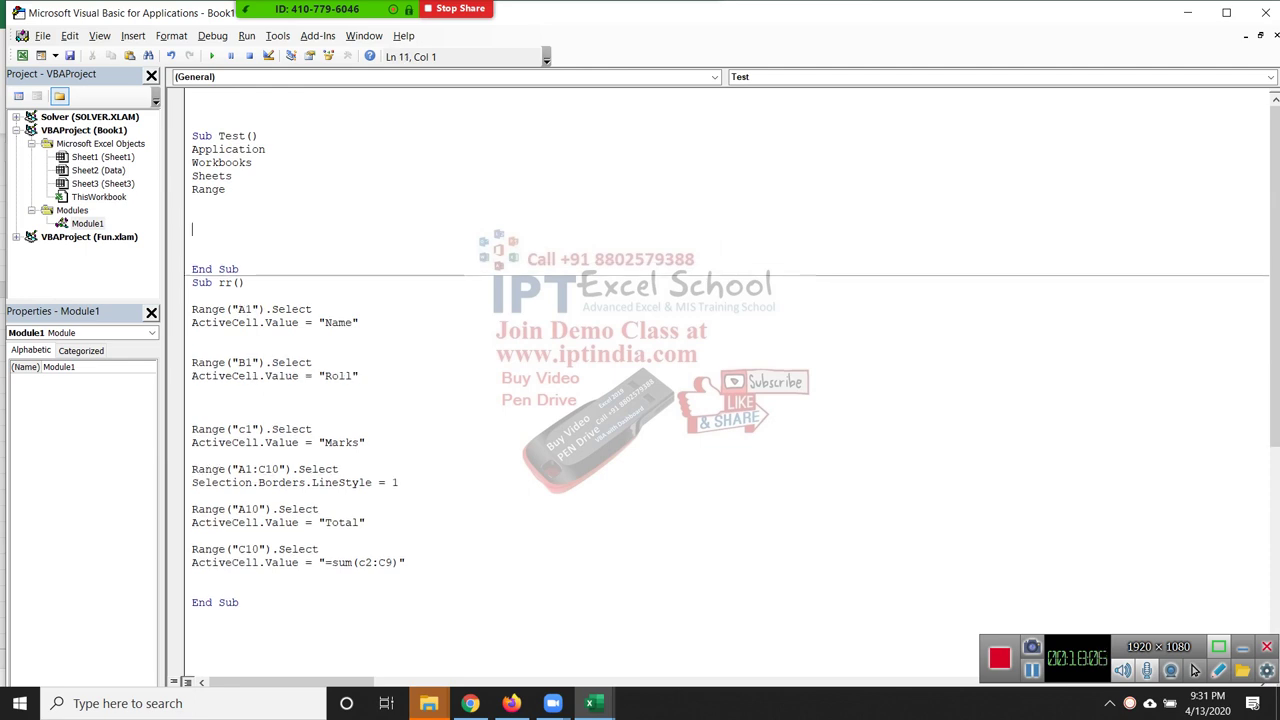
text(w)
text(ork)
text(book)
text(s.a)
key(Tab)
key(Return)
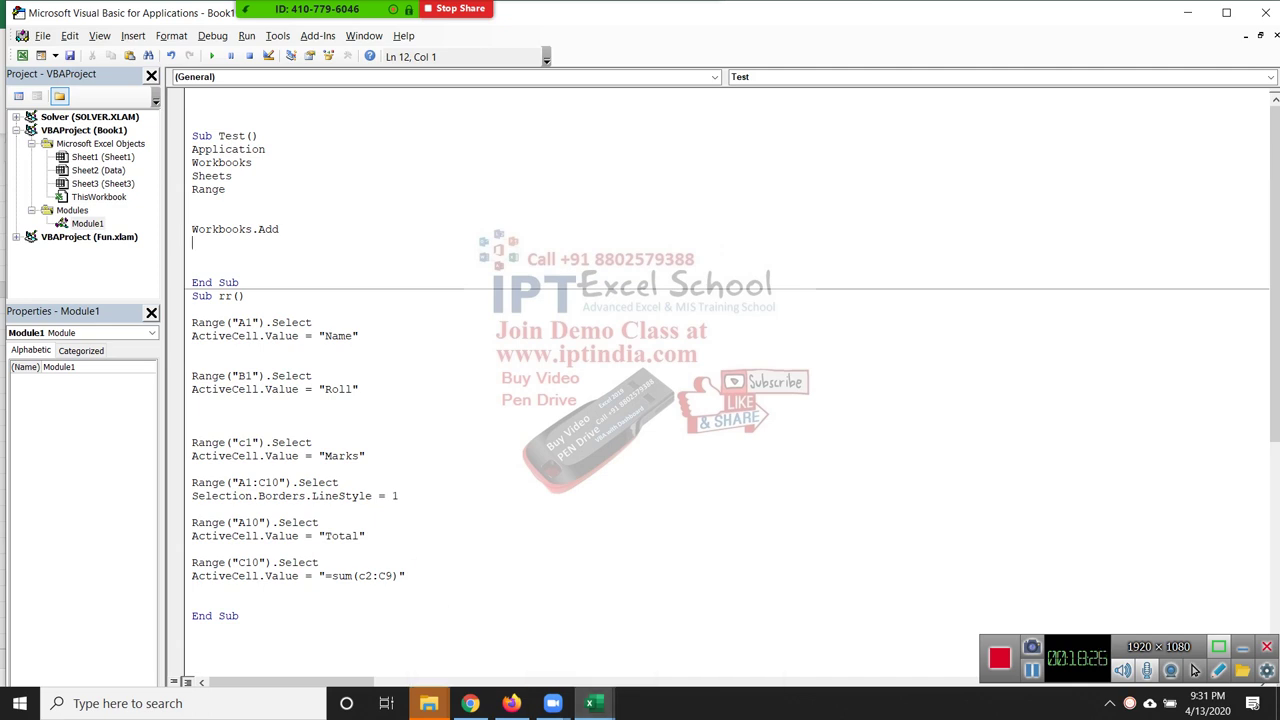
On a new line, type Workbooks("Book1.xlsx").SaveAs, correcting typos along the way.
key(Return)
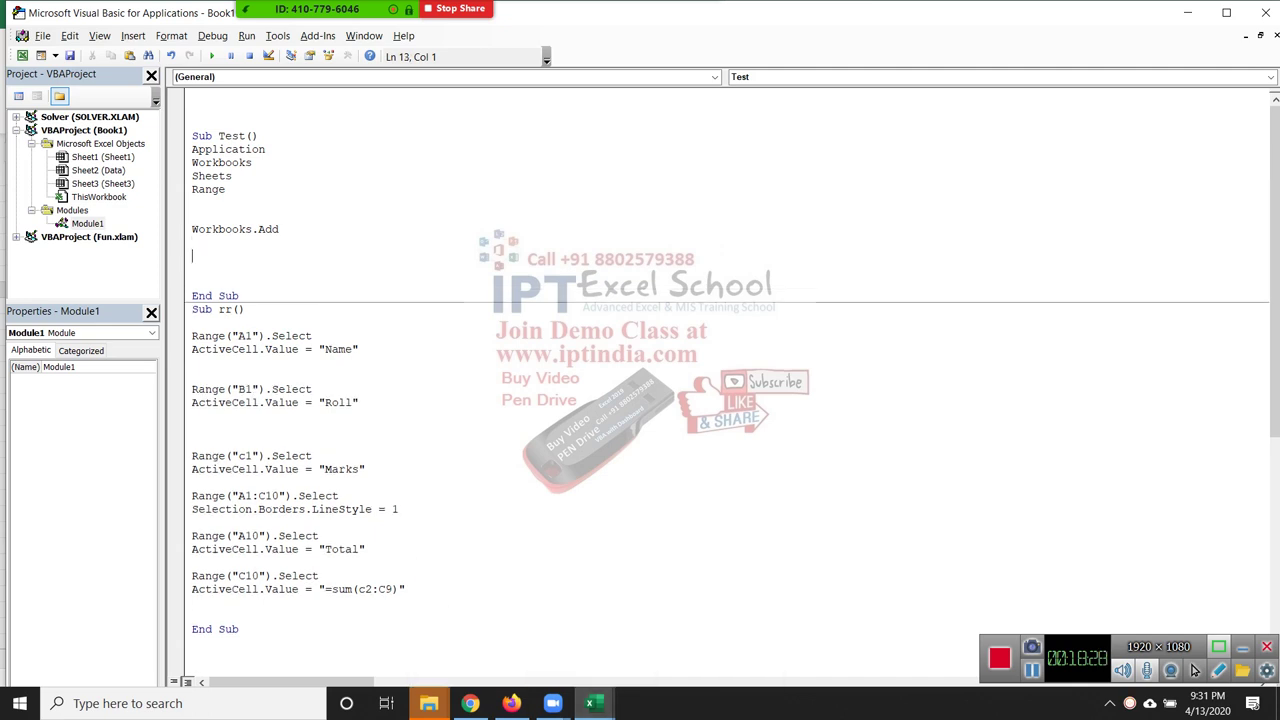
text(WoRK)
key(BackSpace)
key(BackSpace)
key(BackSpace)
text(orkbo)
text(oks()
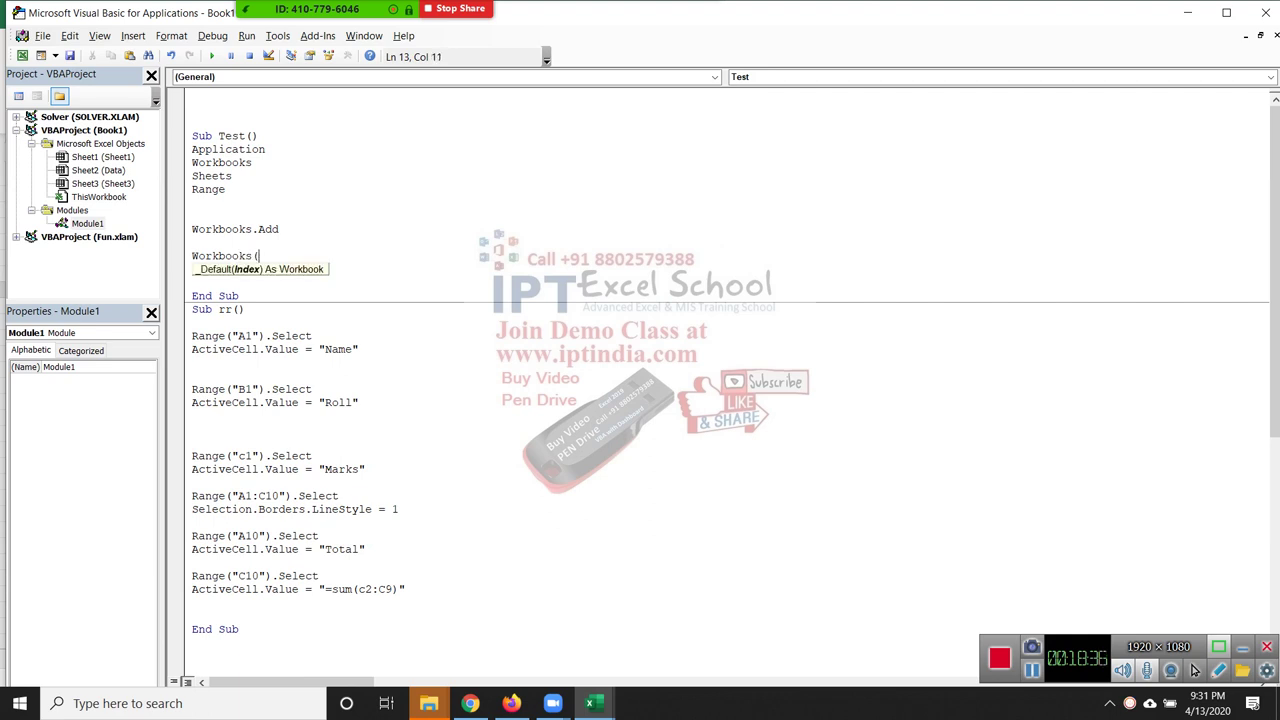
text("Book1)
text(.xlsx)
text(").v)
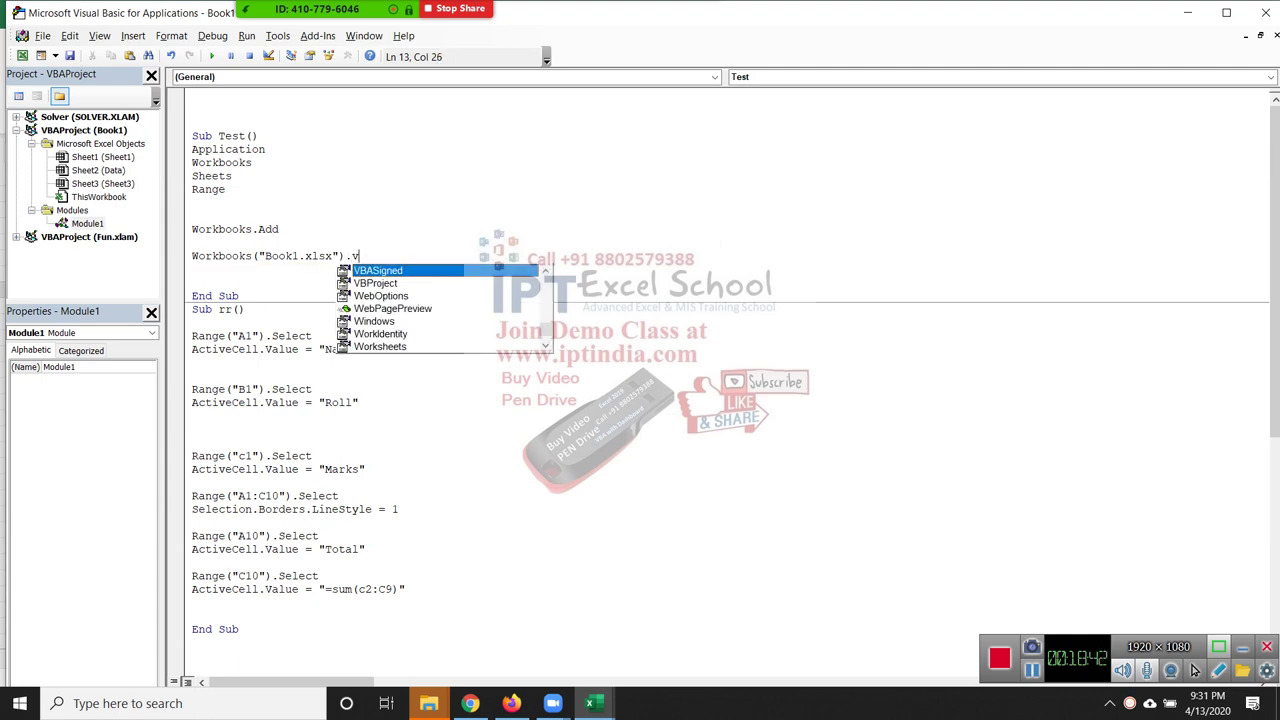
text(a)
key(BackSpace)
key(BackSpace)
text(sa)
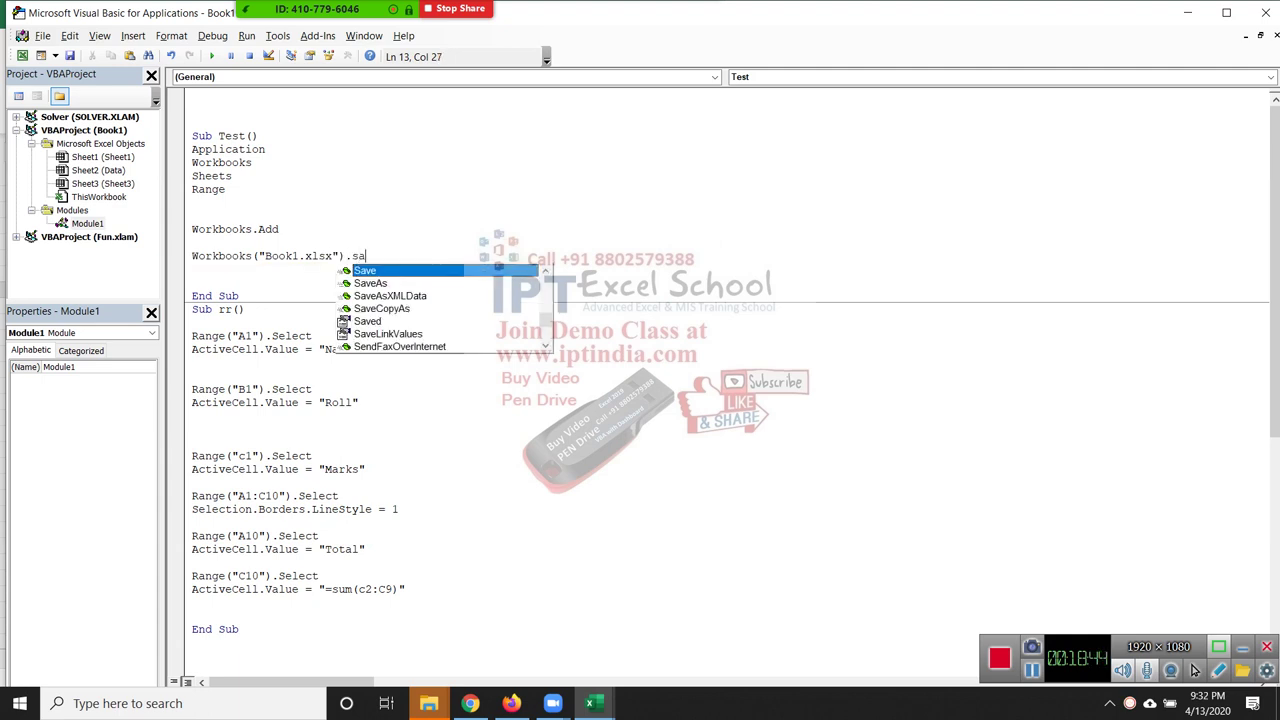
key(Down)
key(Tab)
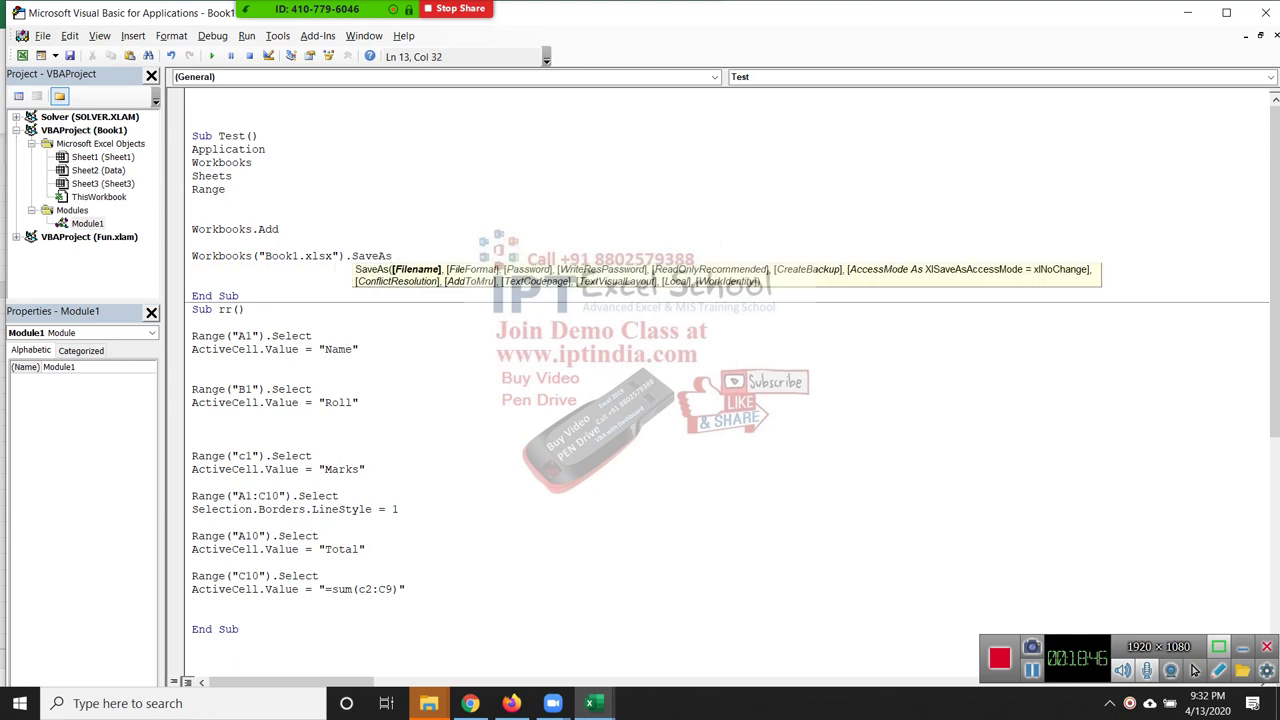
Give SaveAs the file path "D:\2020\123.xlsx" and select the two new lines.
text(")
text(P)
key(BackSpace)
text(D:)
text(\)
text(2020\)
text(123.x)
text(ls)
text(x")
key(Down)
key(Down)
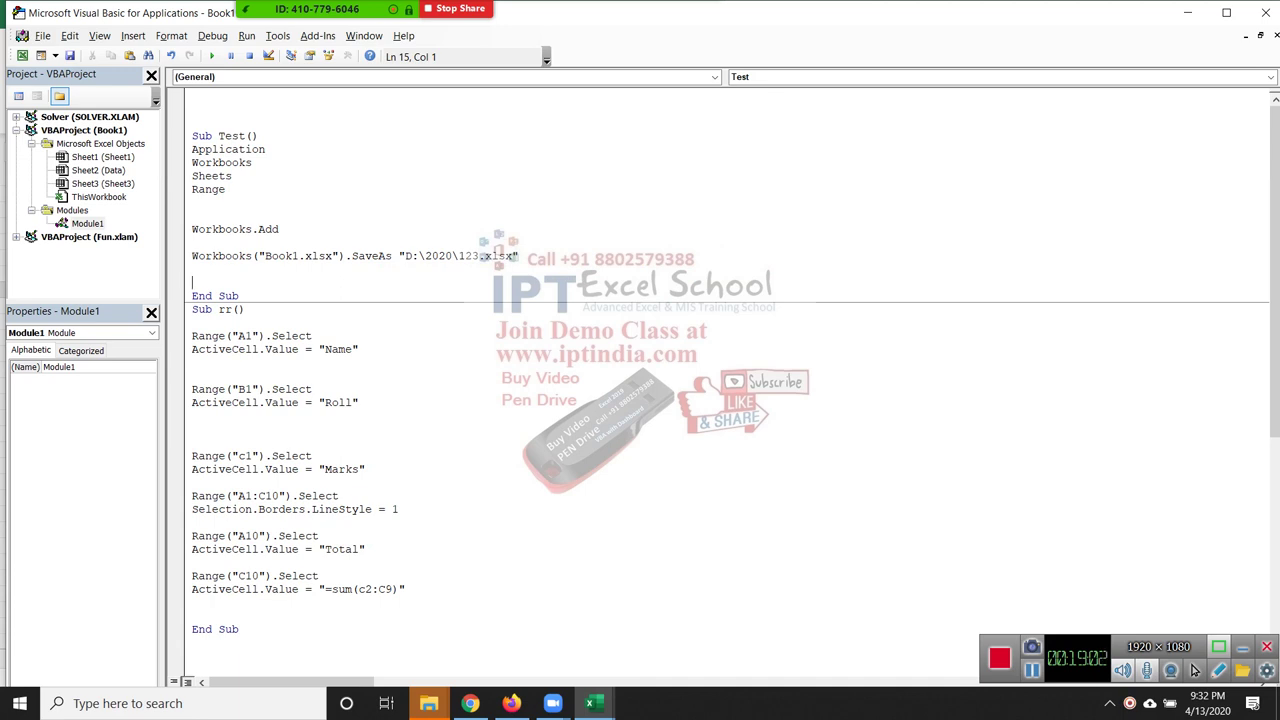
key(Up)
key(Up)
key(Up)
key(shift+Down)
key(shift+Down)
key(shift+Down)
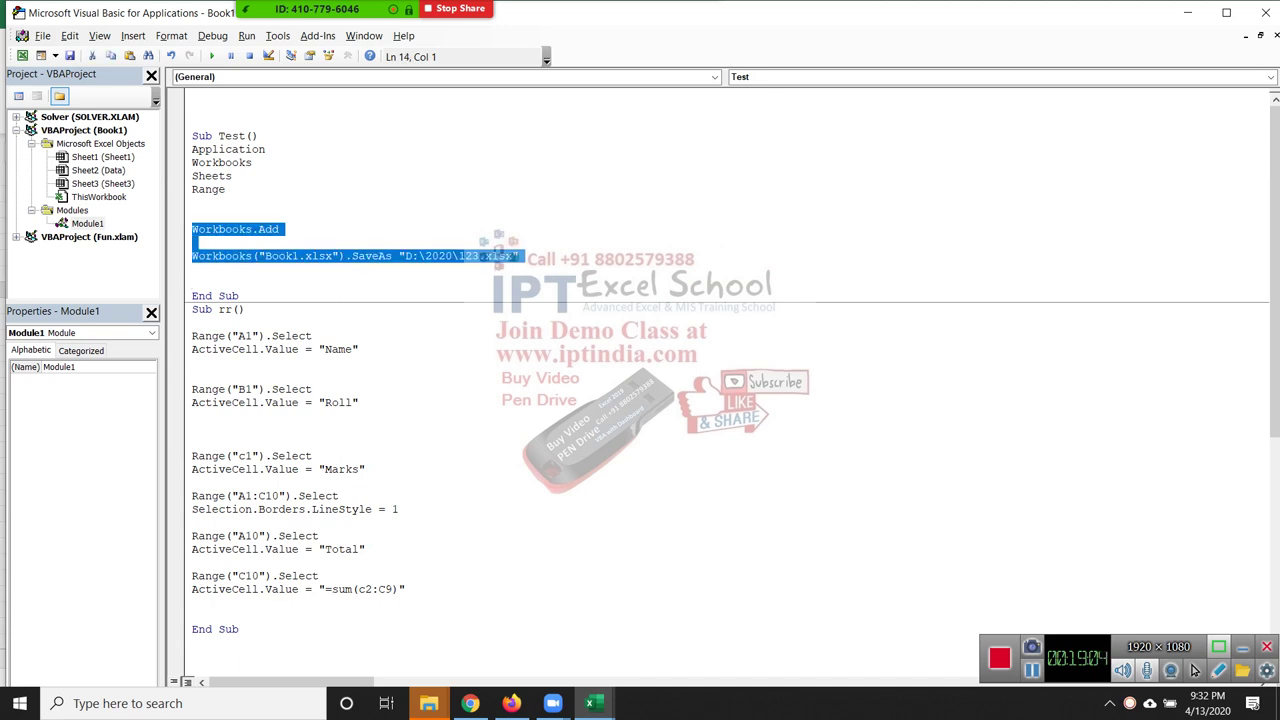
Review Workbooks.Add and the Book1 SaveAs line, removing a stray dot after Workbooks.Add.
key(shift+Up)
click(205, 229)
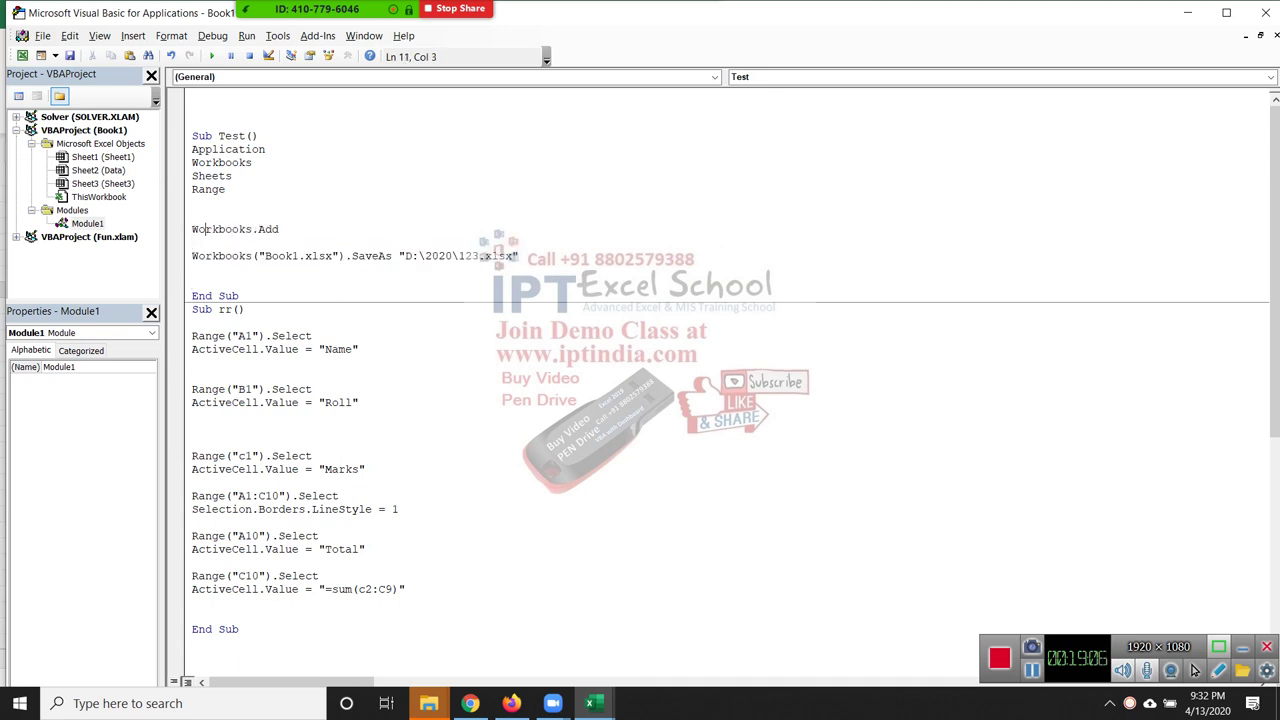
double_click(220, 229)
double_click(280, 256)
click(280, 229)
mouse_move(280, 229)
mouse_down()
mouse_move(192, 202)
mouse_move(192, 216)
mouse_up()
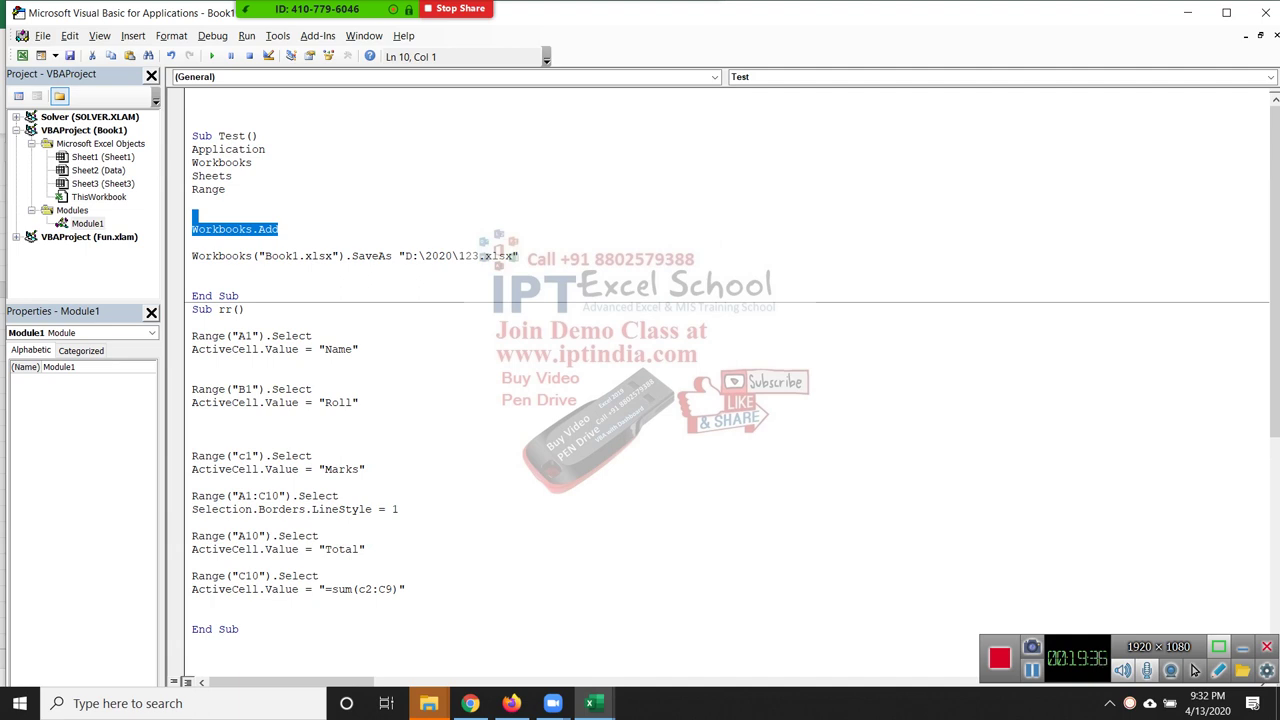
key(Right)
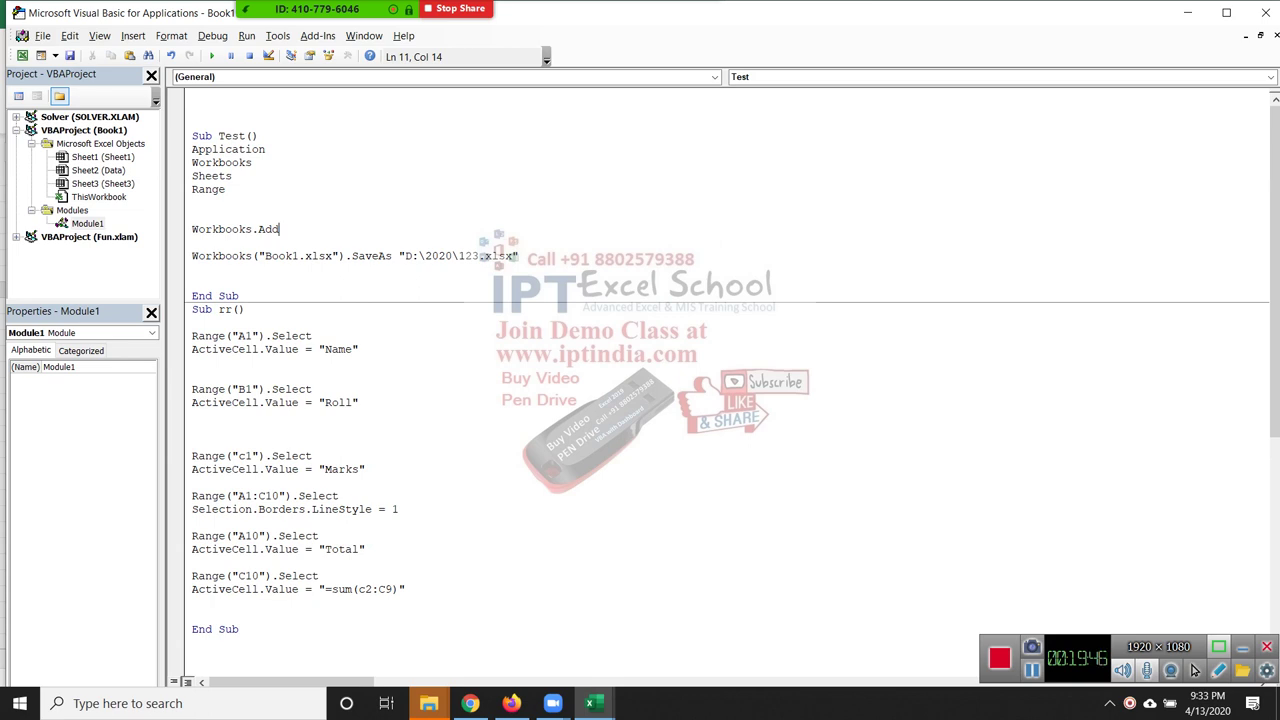
text(.)
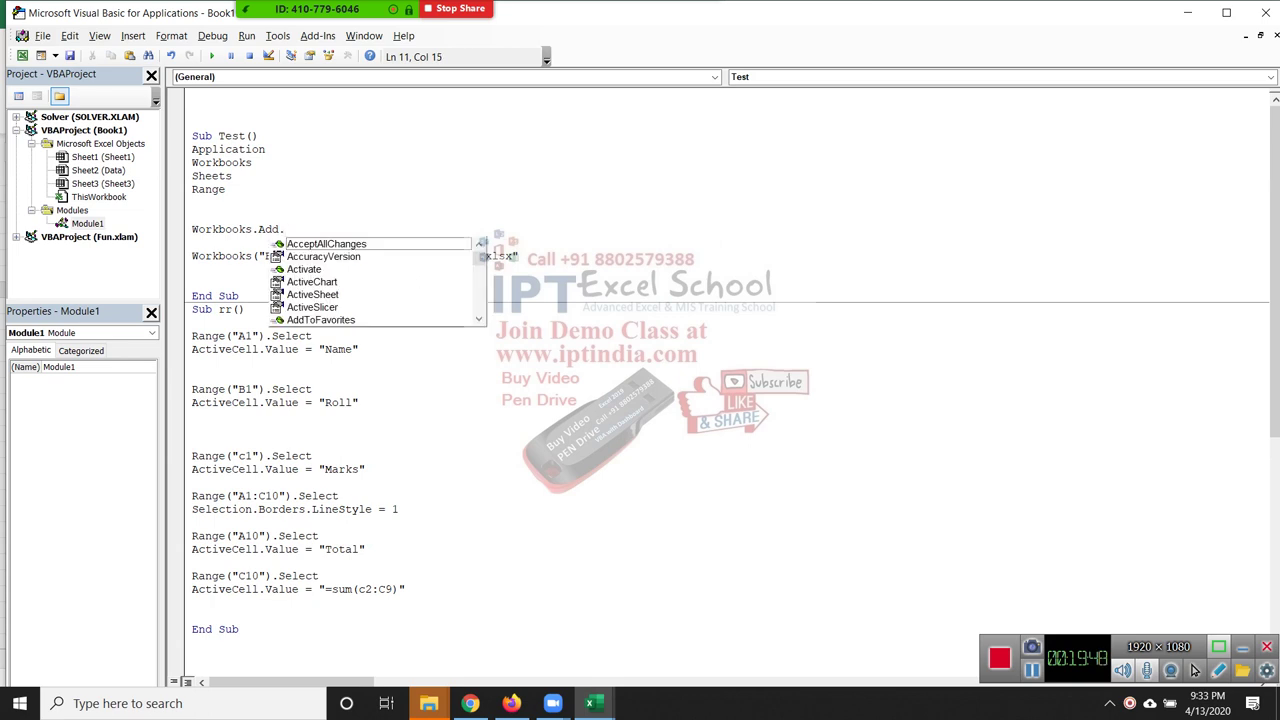
key(BackSpace)
key(Down)
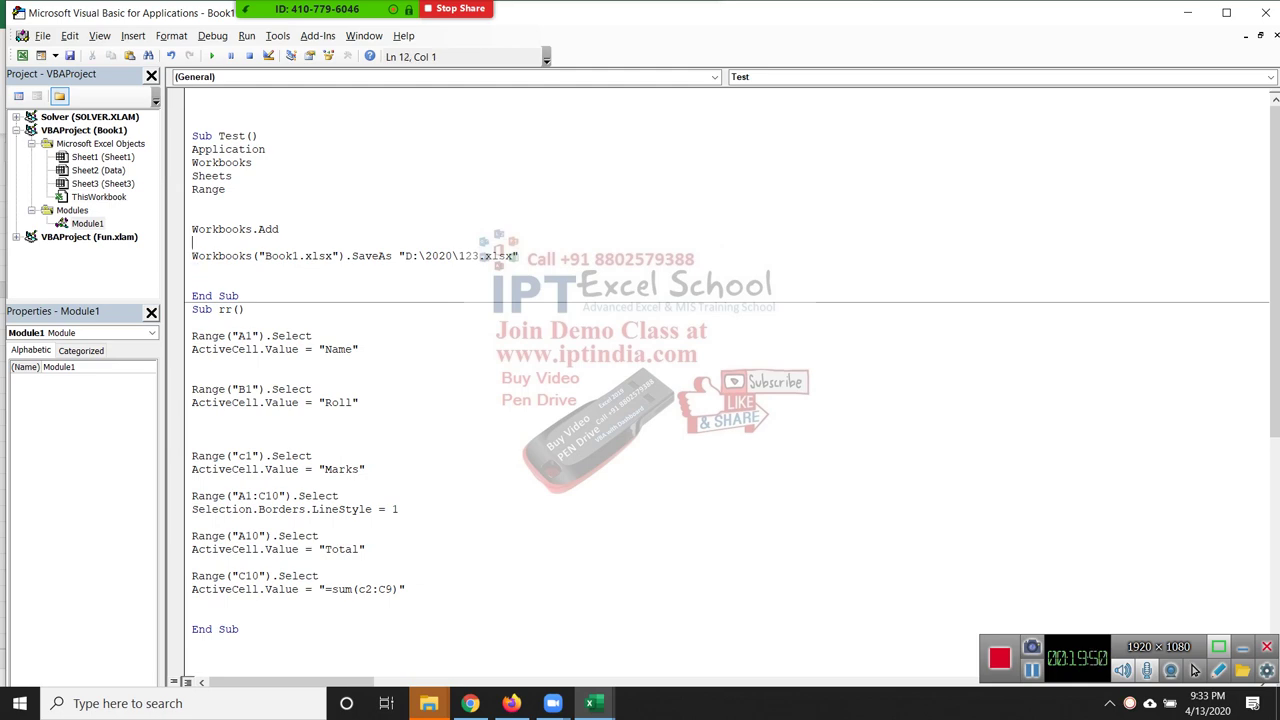
Insert a blank line above SaveAs, then create and close a new blank workbook in Excel.
key(Return)
key(Return)
key(alt+Tab)
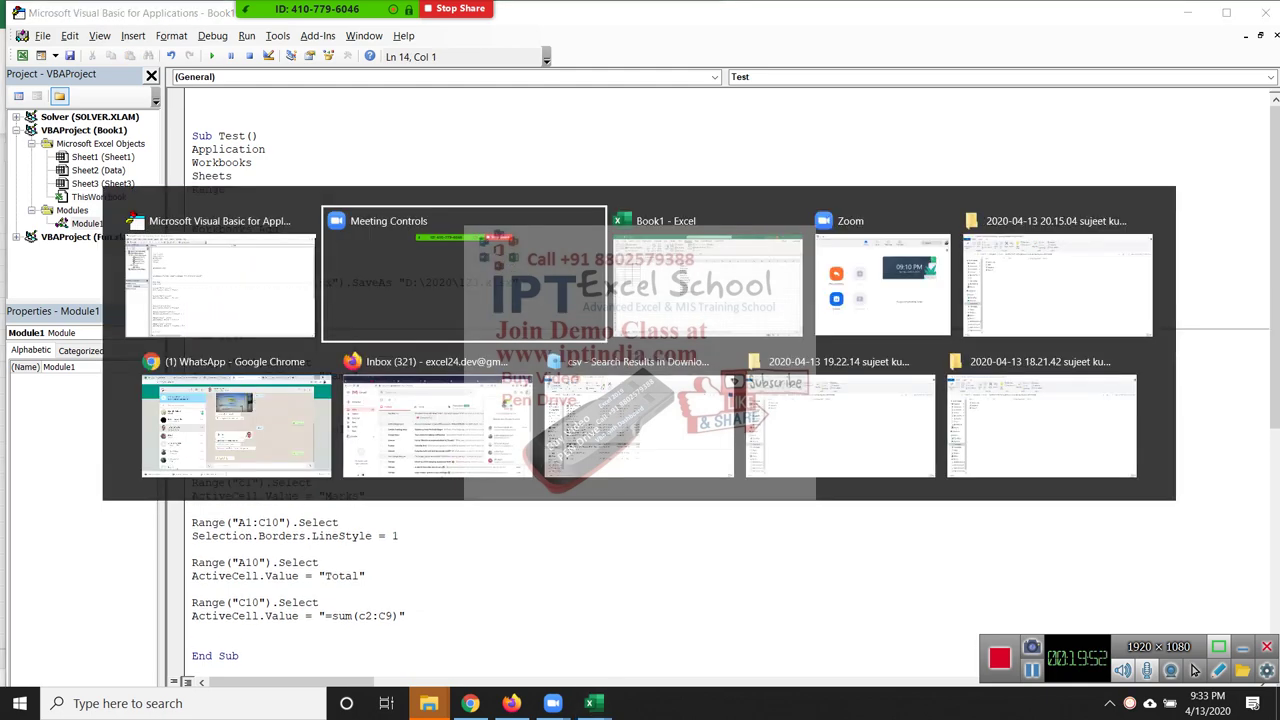
key(Left)
key(Left)
key(Left)
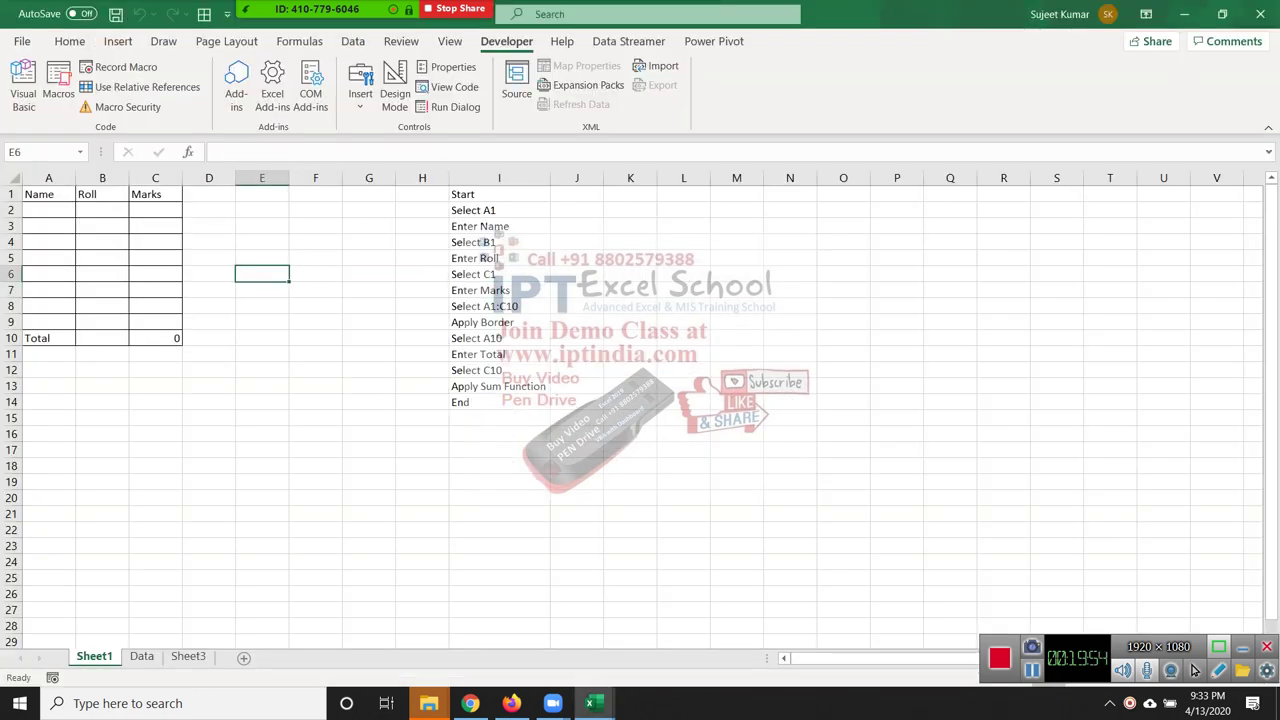
key(ctrl+n)
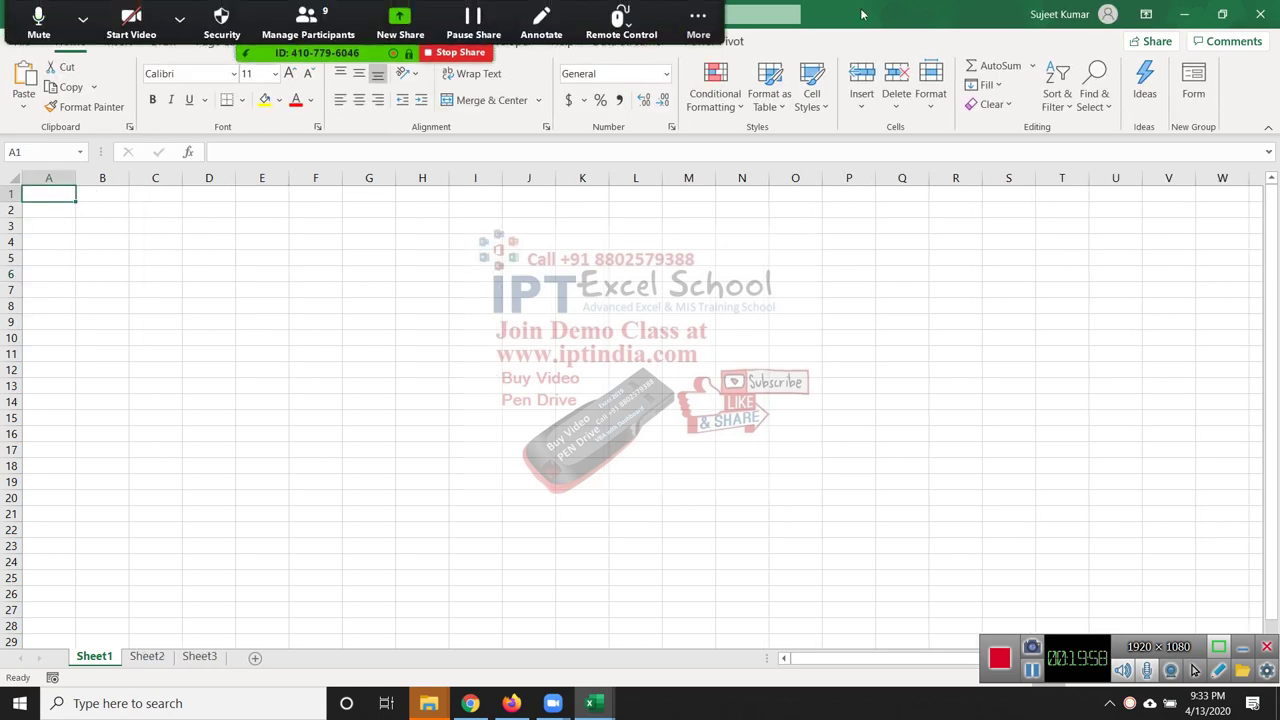
drag(864, 14, 876, 128)
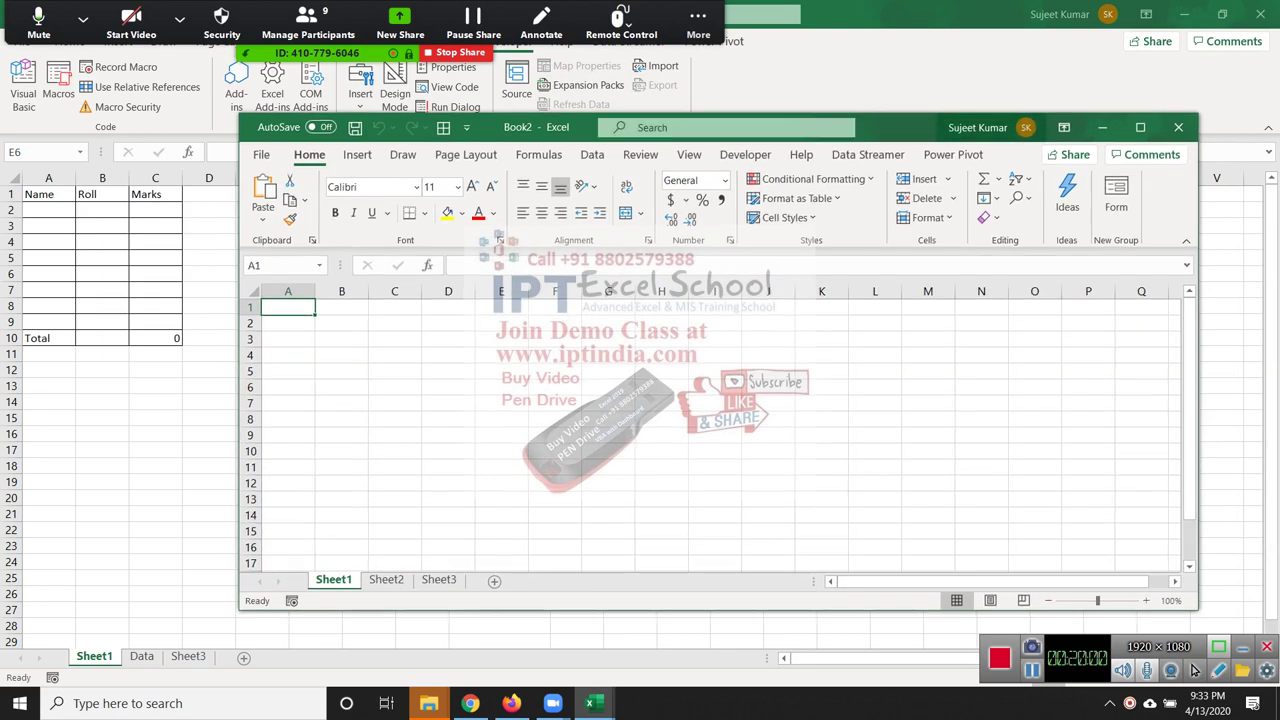
click(1179, 128)
click(630, 274)
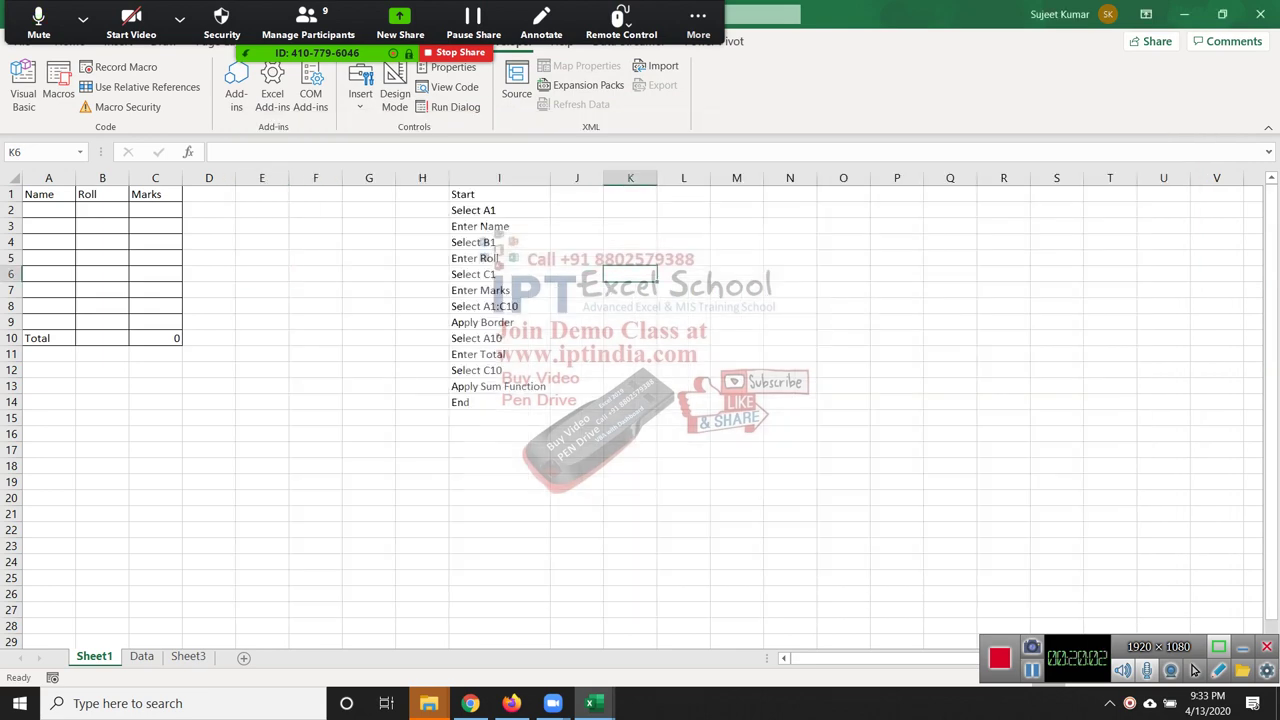
key(alt+Tab)
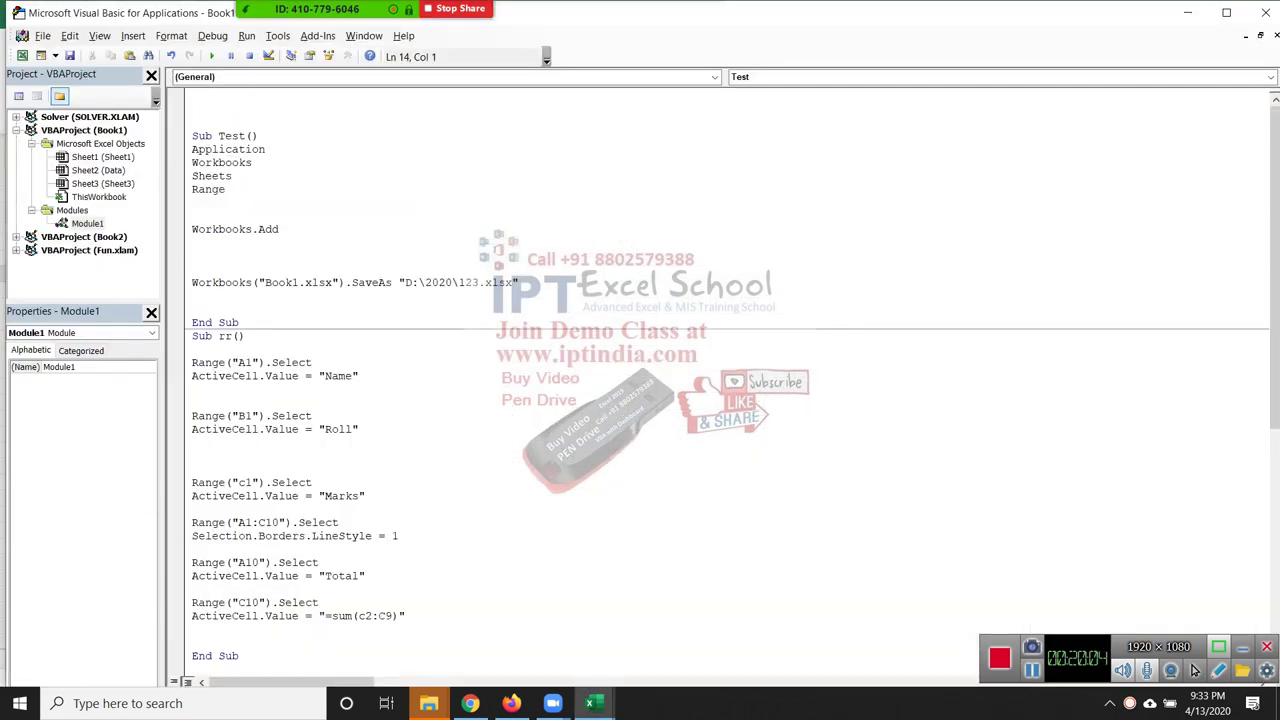
Add ActiveWorkbook.SaveAs "D:\2020\123.xlsx" below the Book1 SaveAs line.
key(Down)
key(Down)
text(active)
text(workb)
text(ook.)
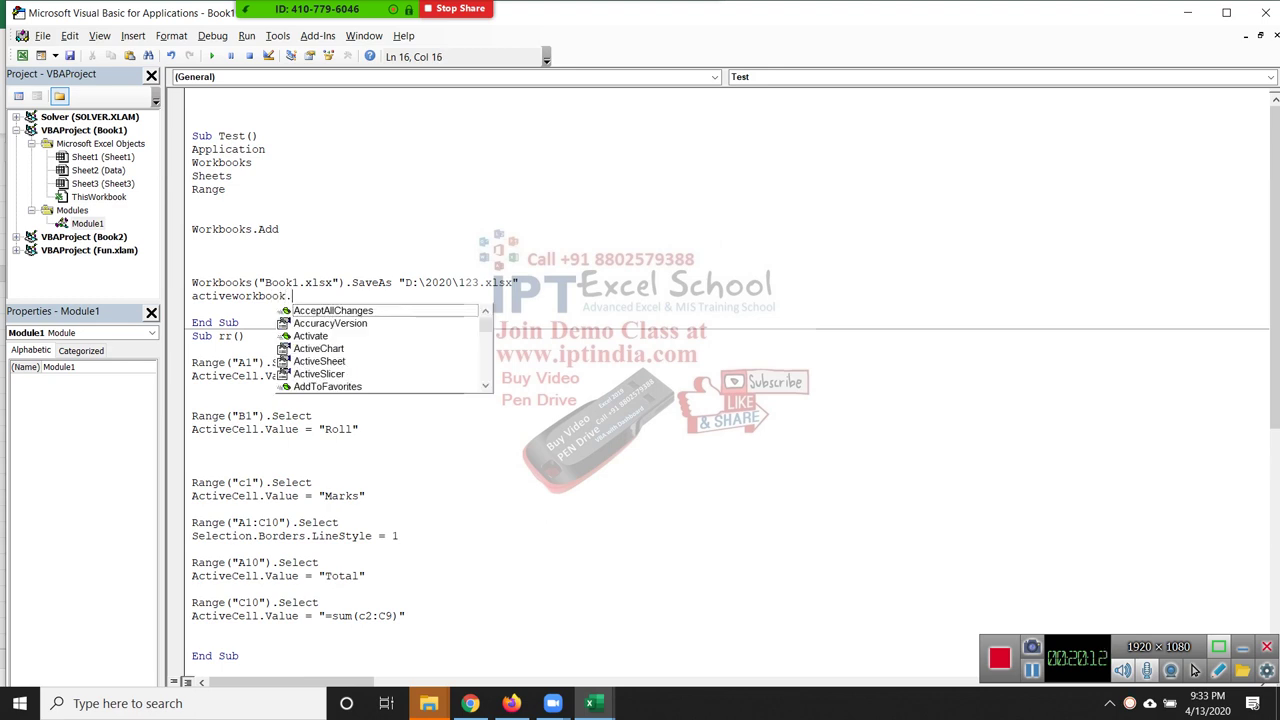
text(sa)
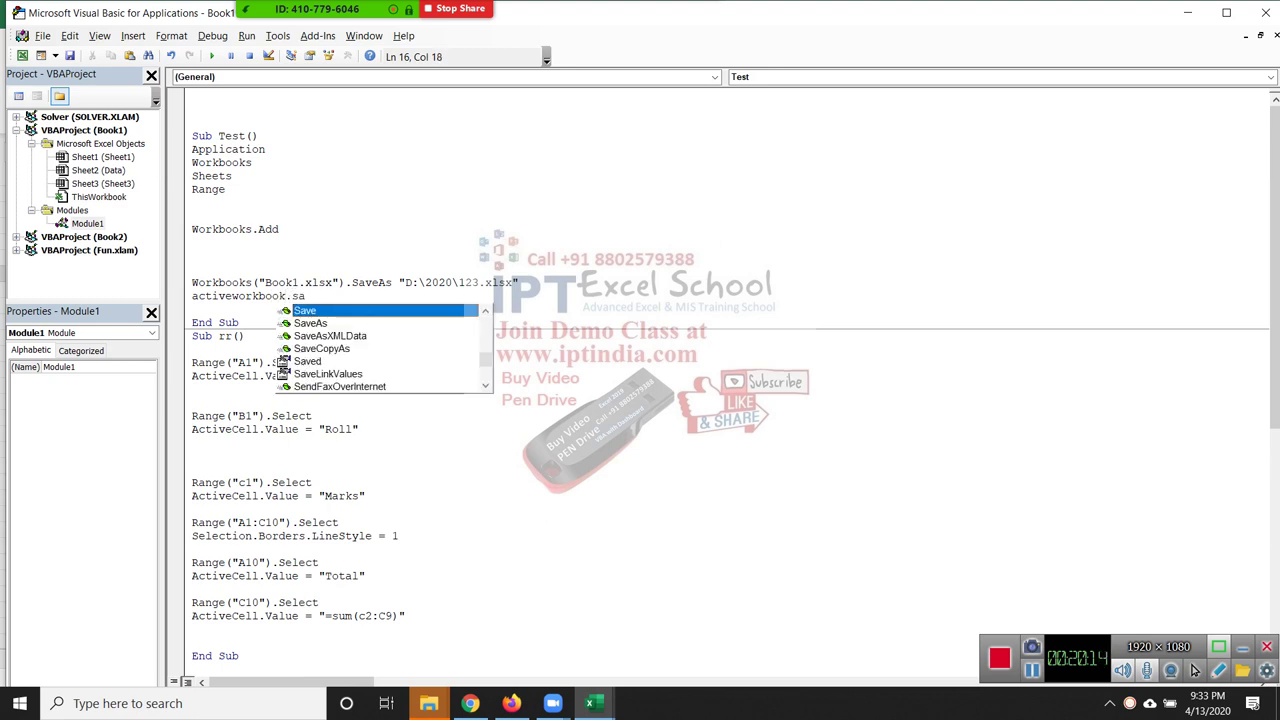
key(Down)
key(Tab)
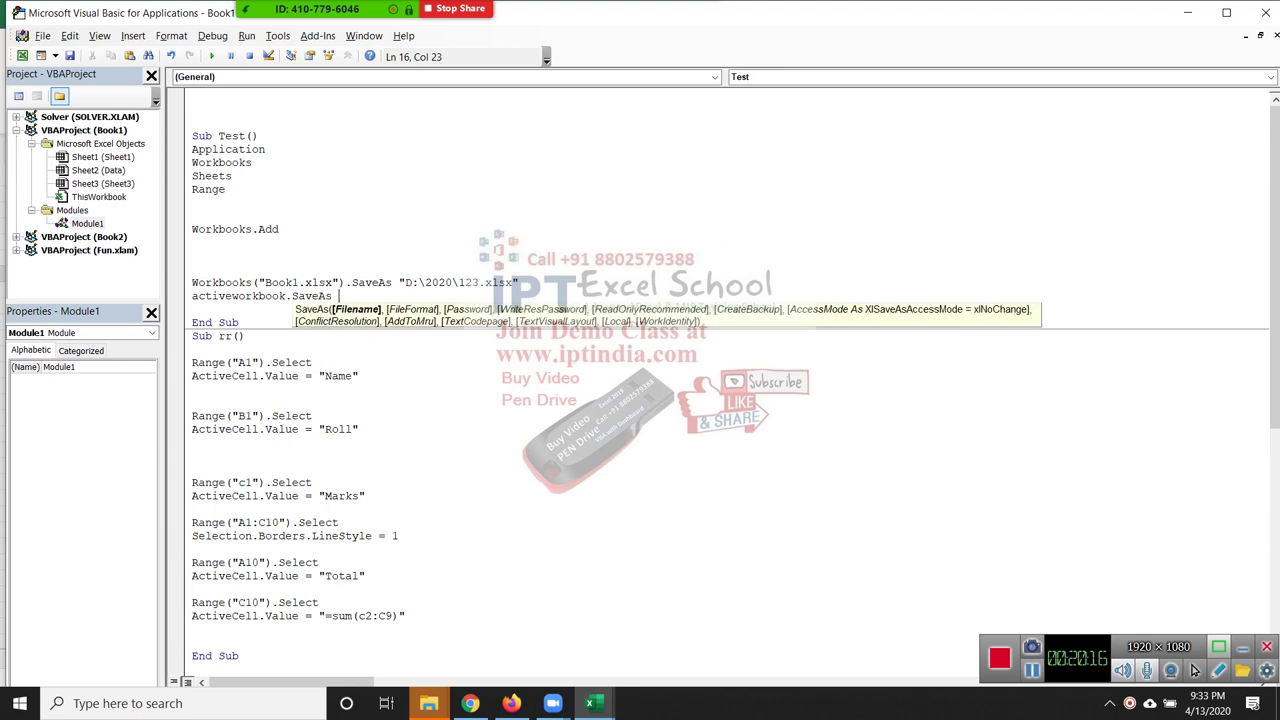
key(Down)
key(Down)
key(Down)
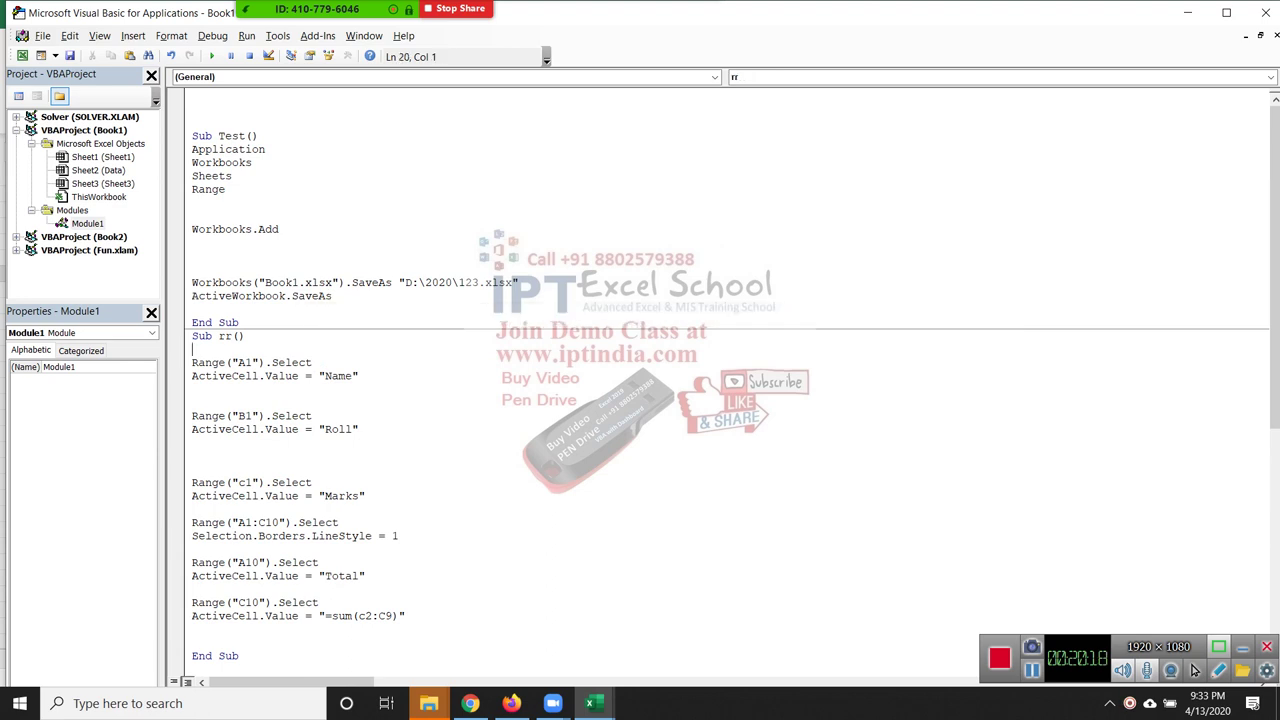
drag(398, 283, 518, 283)
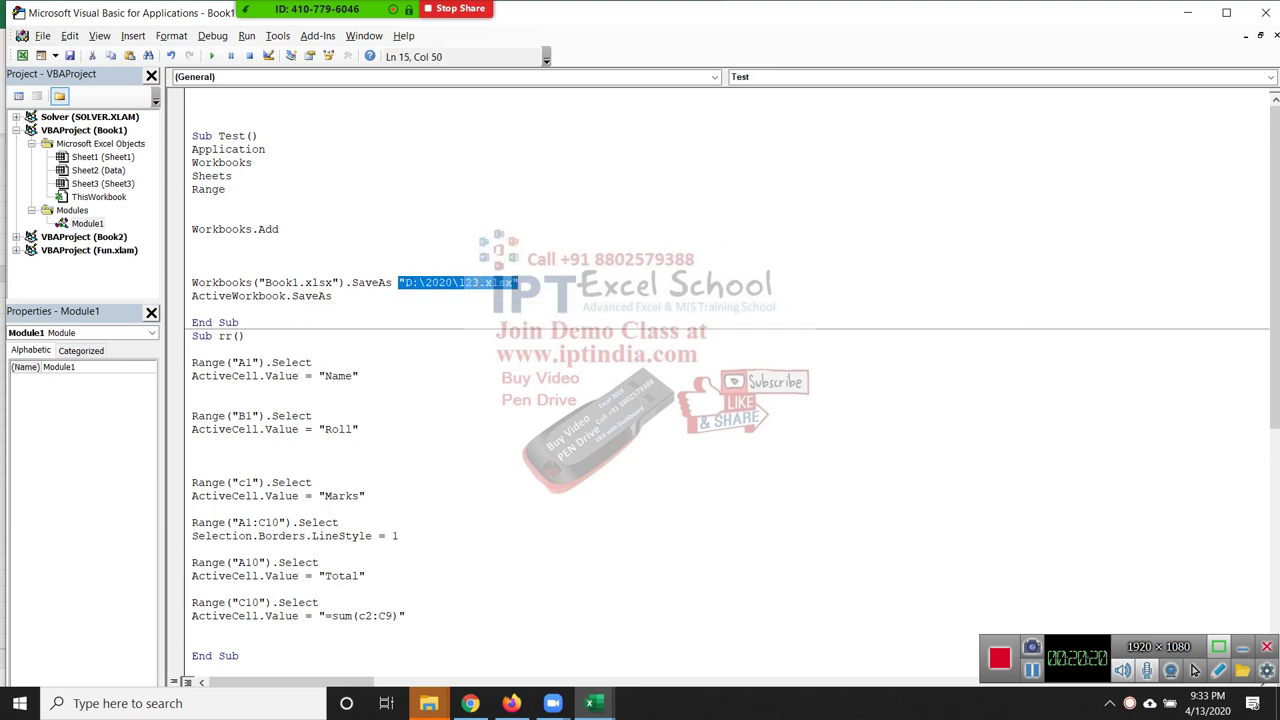
key(ctrl+c)
key(Down)
key(ctrl+v)
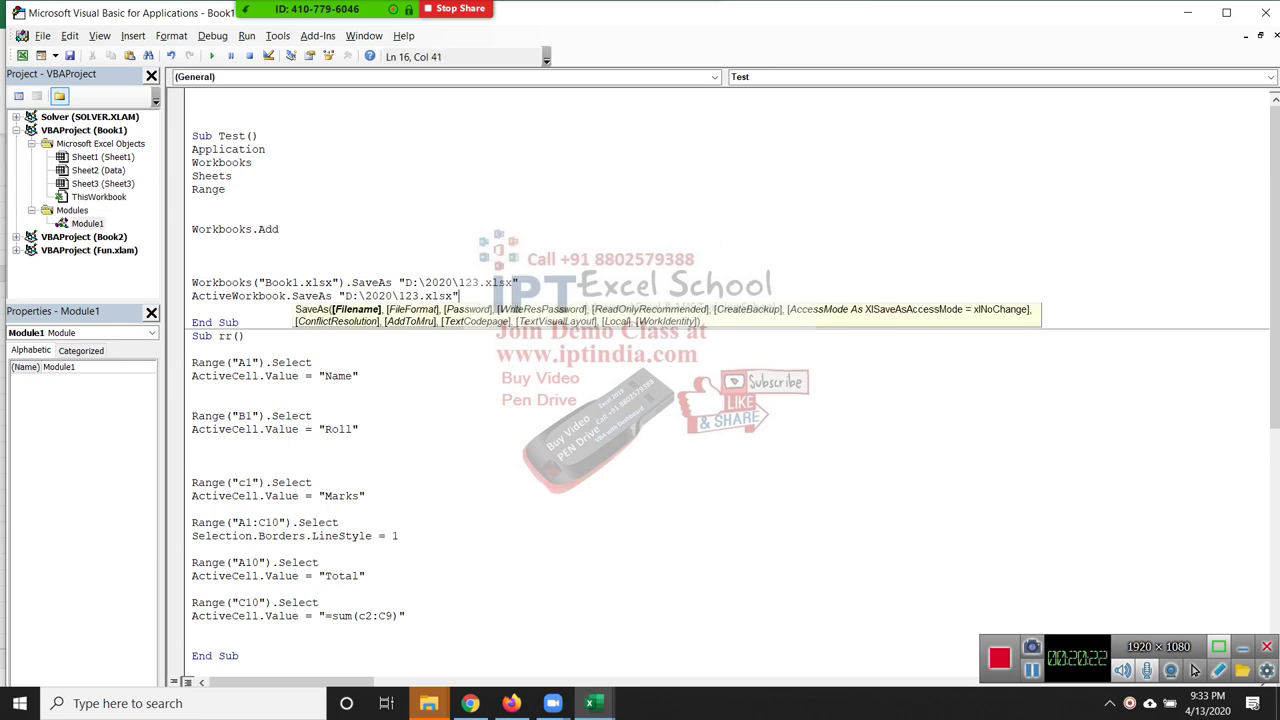
key(Down)
key(Down)
key(Down)
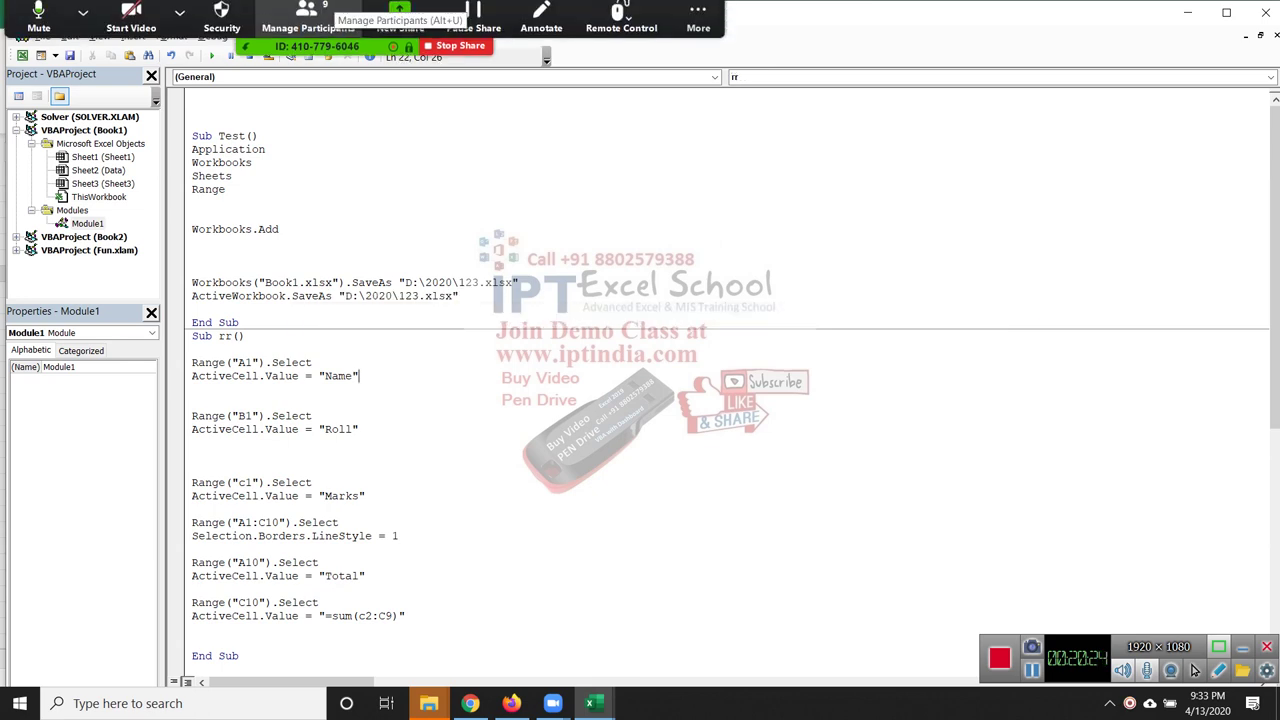
click(308, 25)
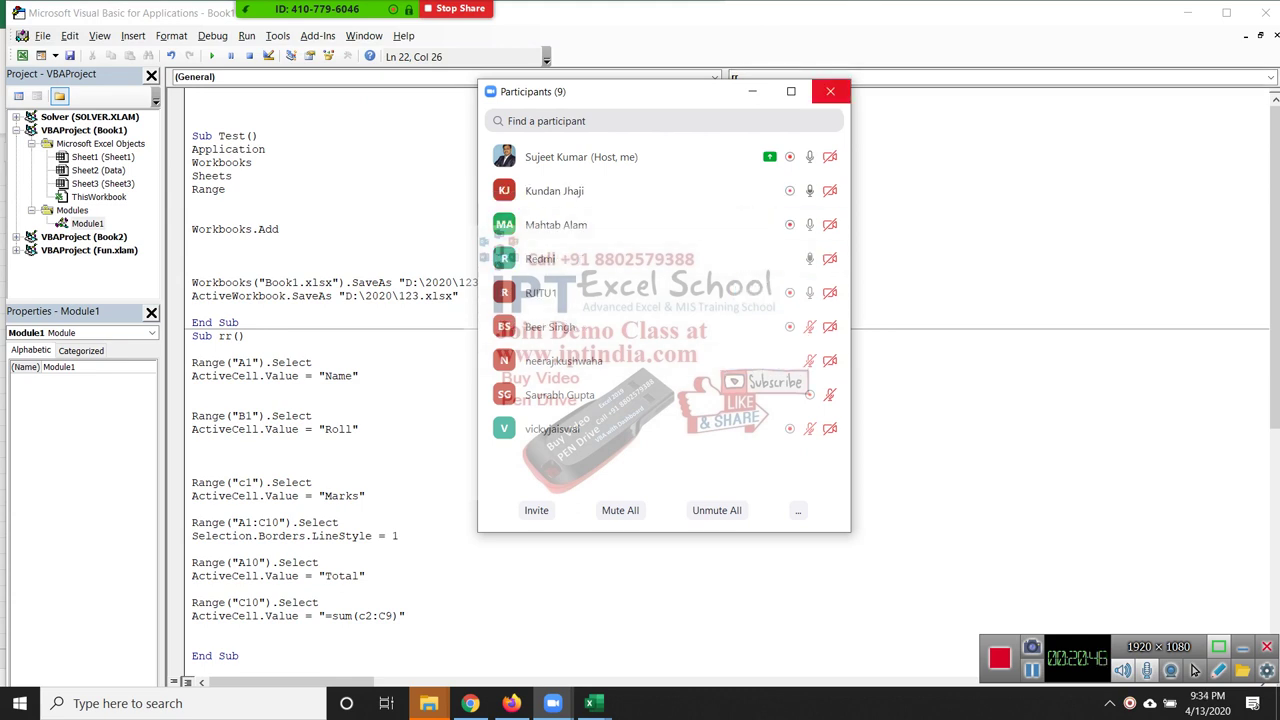
click(830, 91)
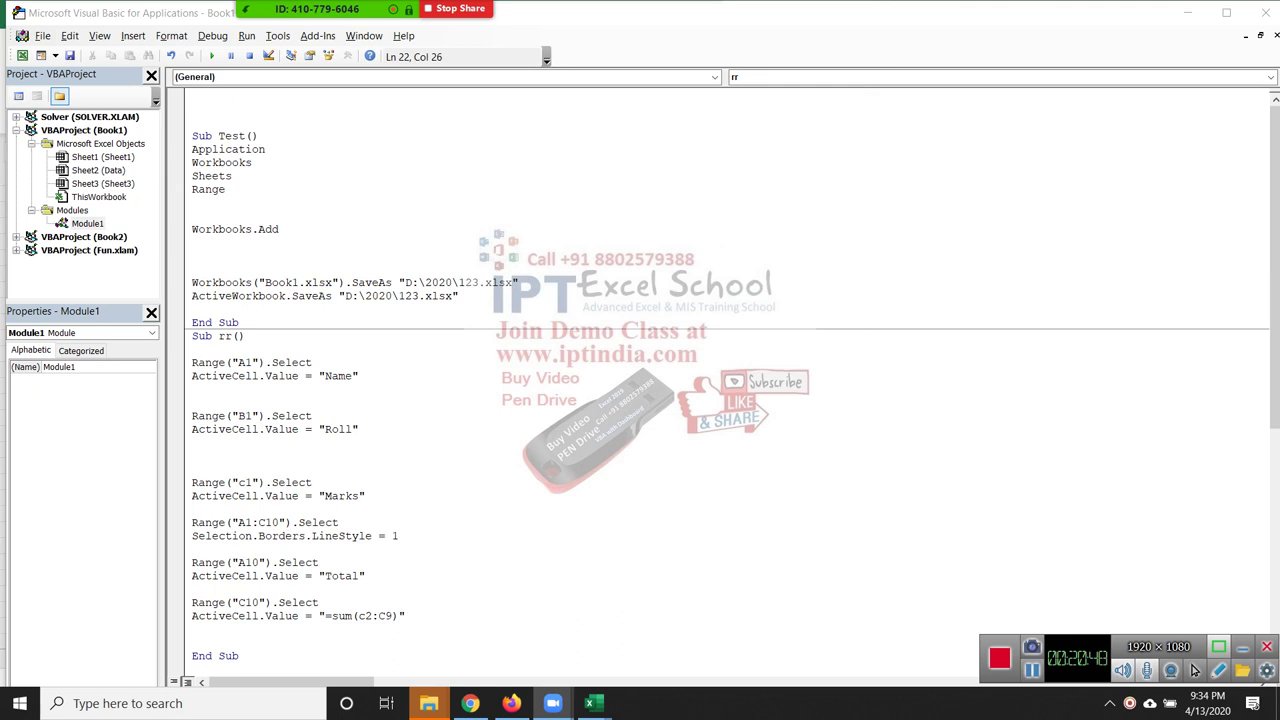
Highlight the Book1 name, xlsx extension, SaveAs method and 2020 folder in the SaveAs line while explaining them.
click(193, 402)
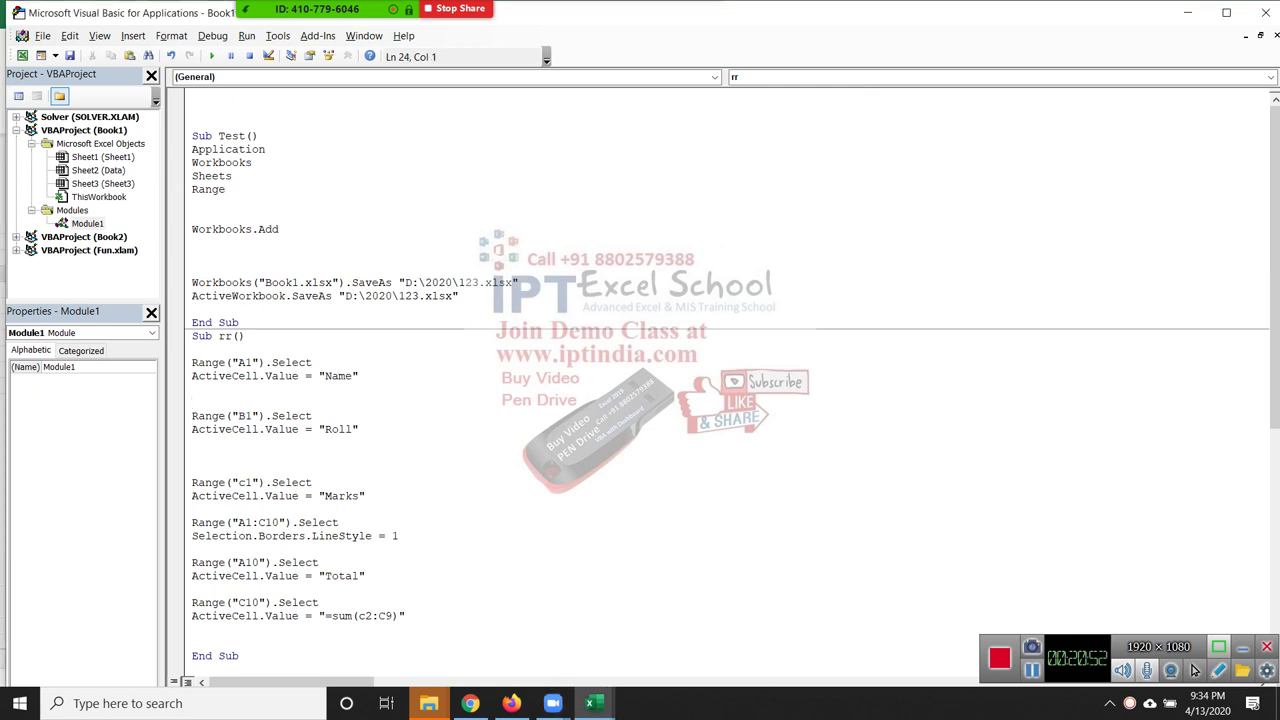
double_click(281, 283)
double_click(318, 283)
double_click(371, 283)
double_click(439, 283)
Move the ActiveWorkbook.SaveAs "D:\2020\123.xlsx" line so it sits directly under Workbooks.Add.
click(460, 296)
drag(460, 296, 192, 296)
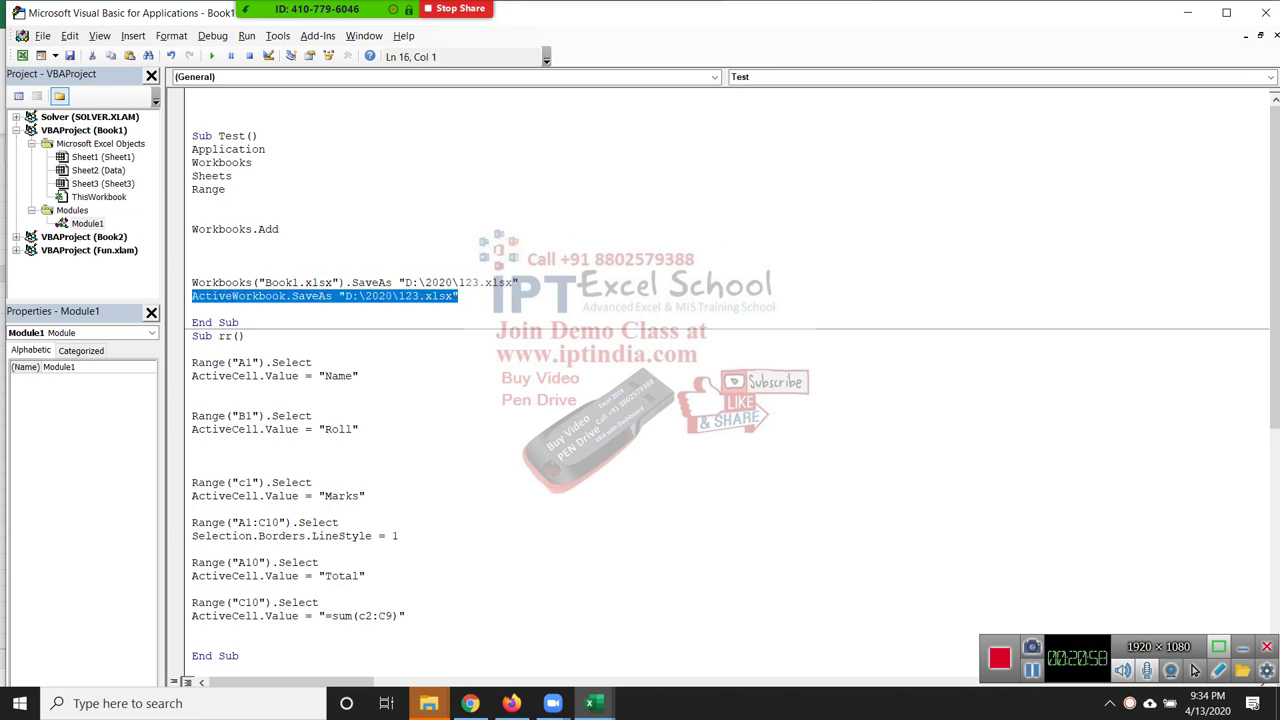
key(Delete)
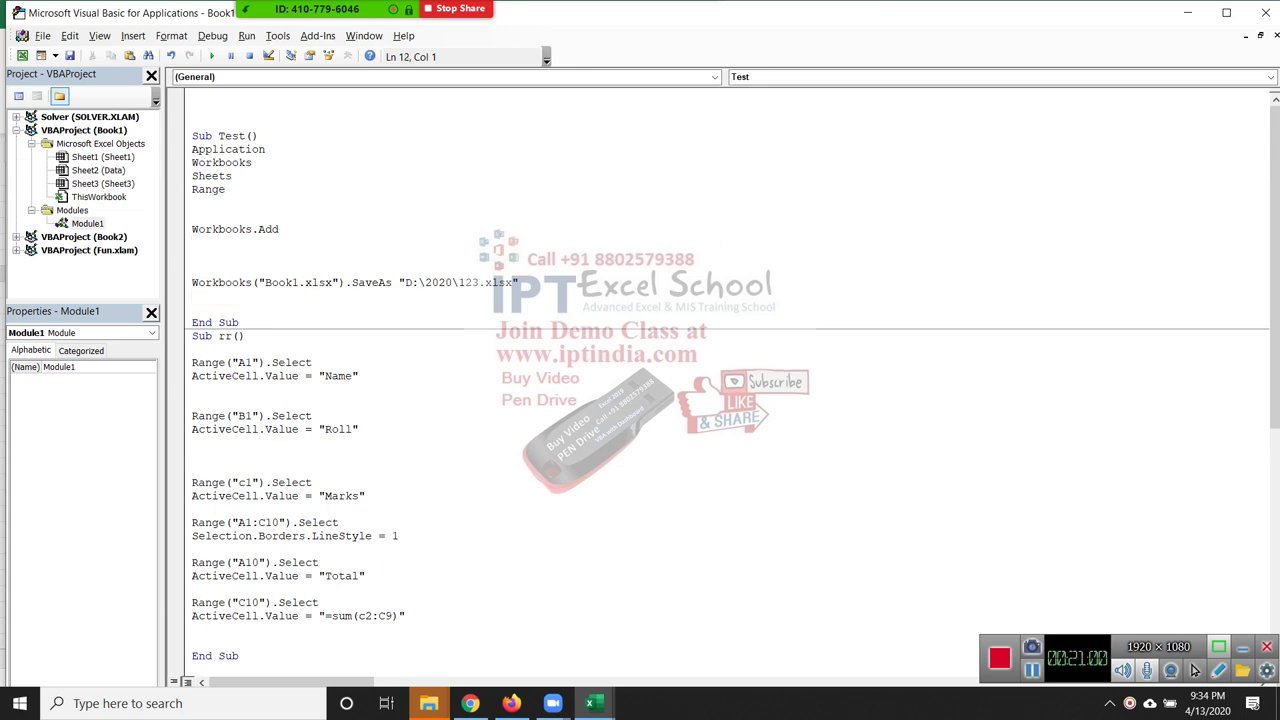
key(ctrl+v)
key(Down)
key(Down)
key(Down)
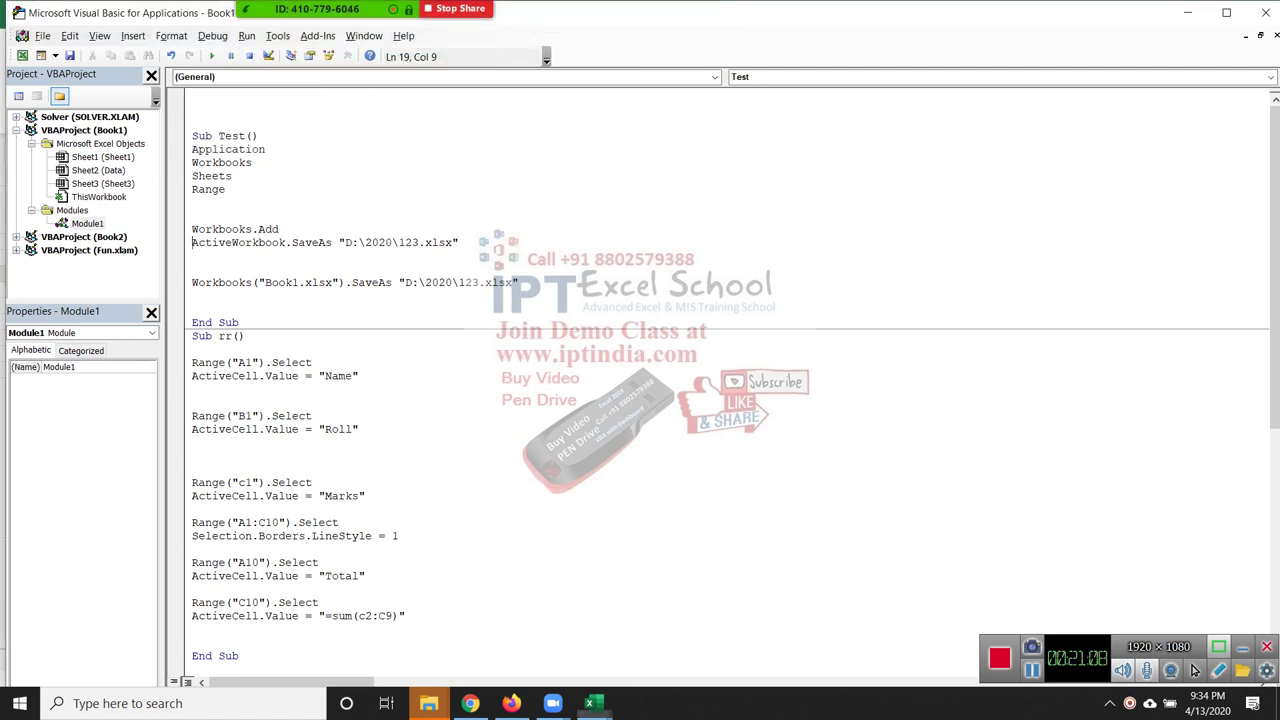
drag(192, 242, 192, 296)
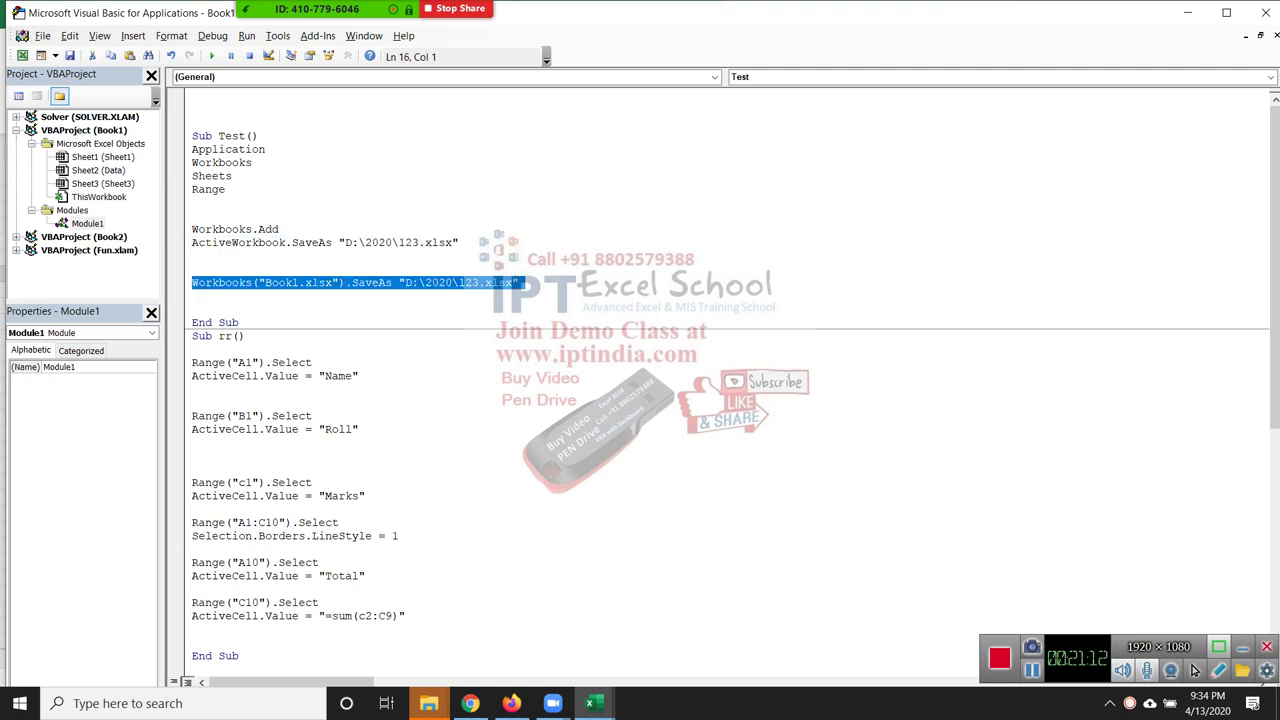
click(192, 296)
double_click(281, 282)
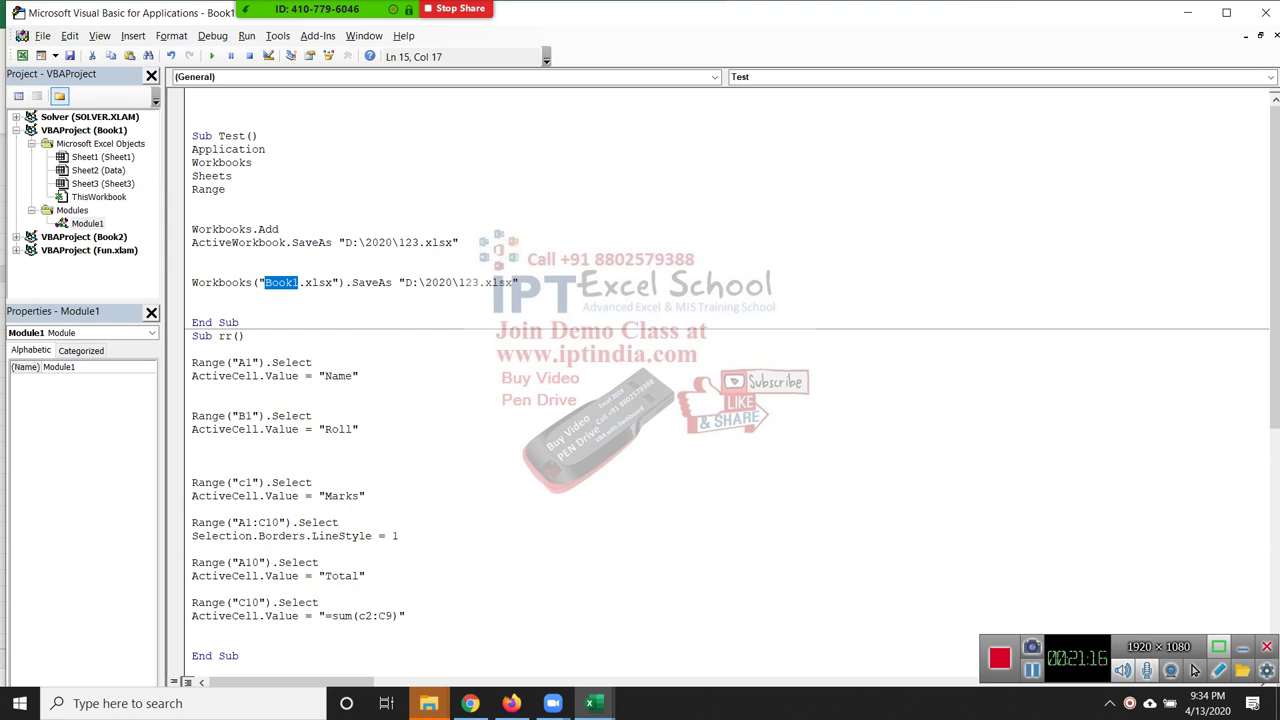
Add a new Workbooks.Add.SaveAs line before End Sub, below the Book1 SaveAs line.
click(192, 242)
key(shift+Up)
key(Down)
key(Down)
key(Down)
key(Down)
key(Down)
key(Return)
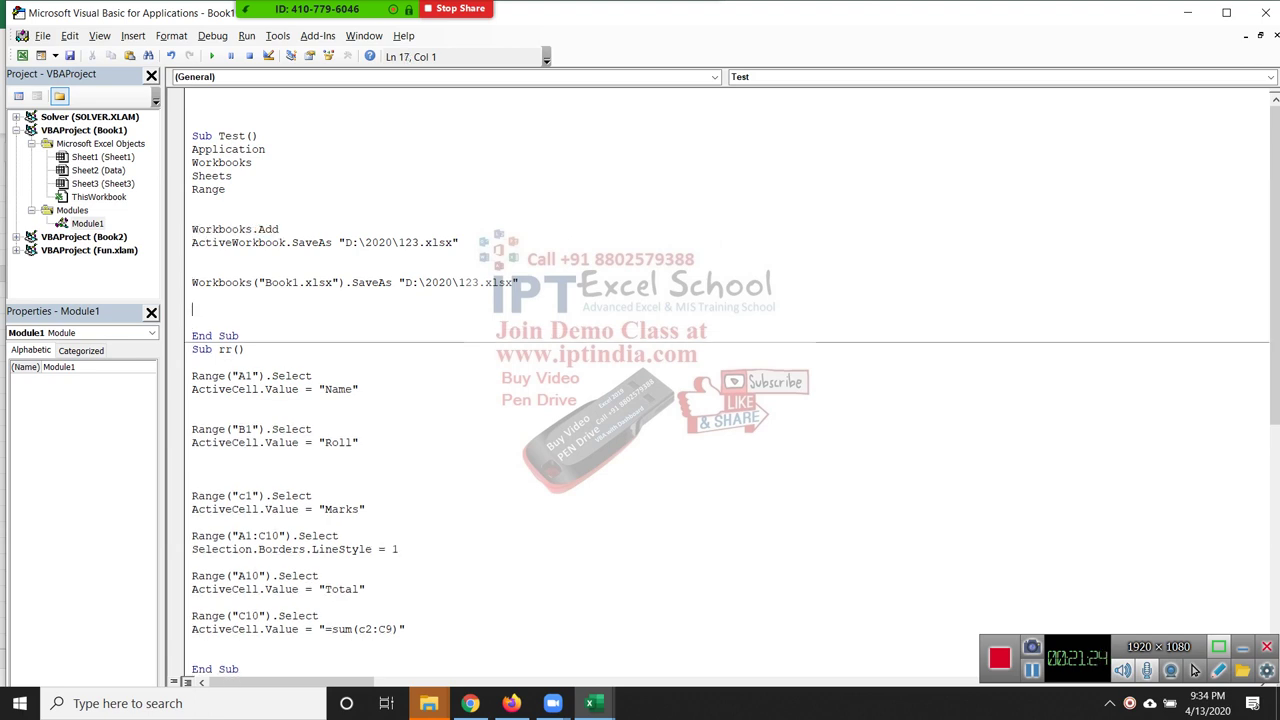
key(ctrl+v)
text(.SaveA)
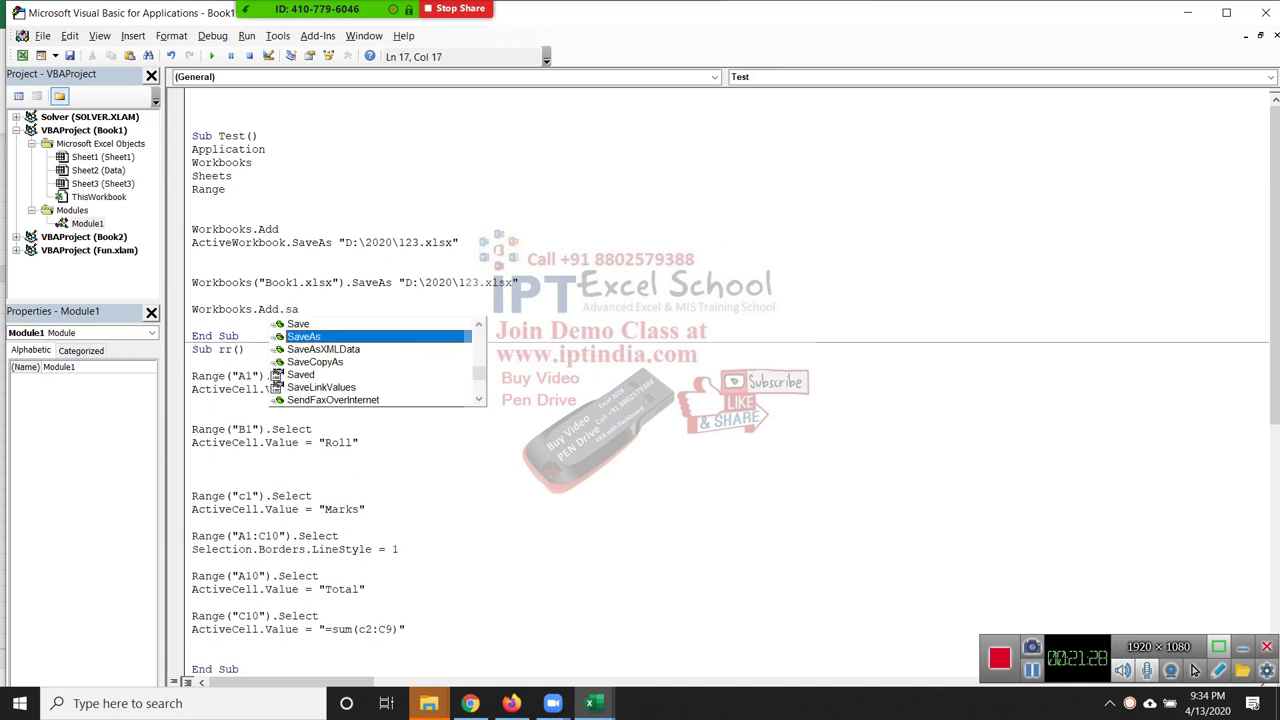
key(Tab)
click(192, 322)
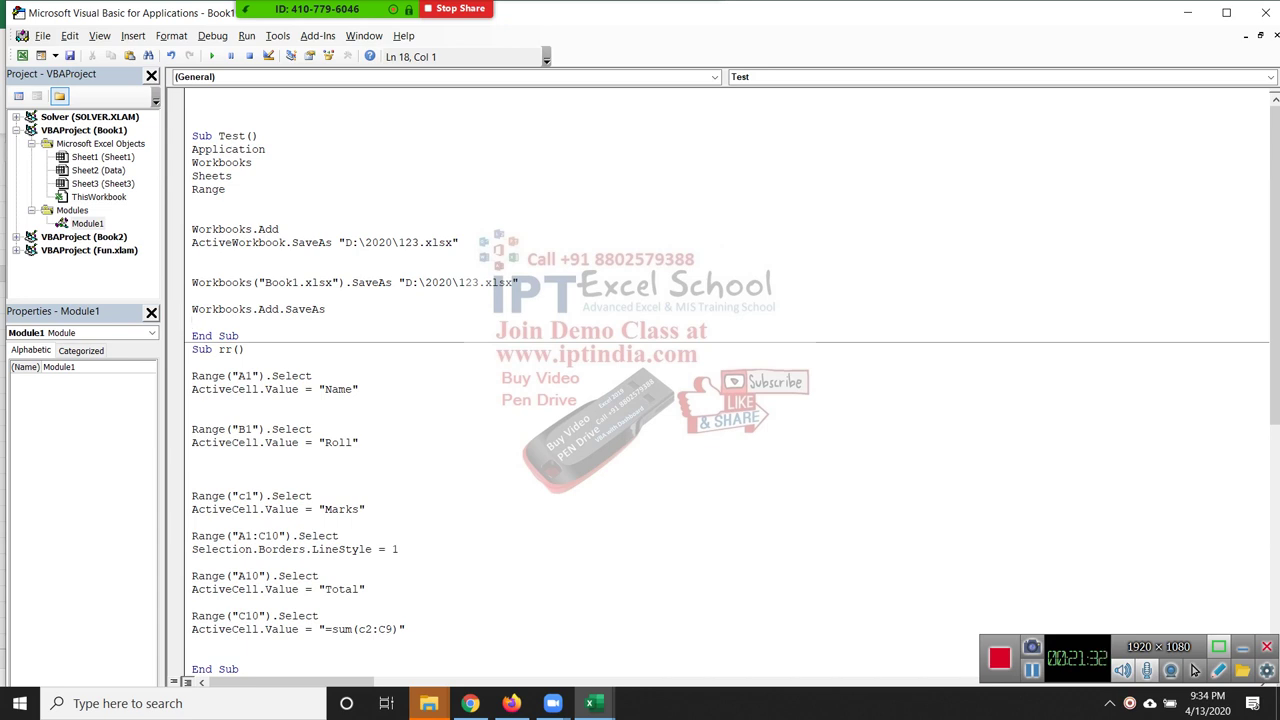
Copy the "D:\2020\123.xlsx" path and paste it after Workbooks.Add.SaveAs.
drag(398, 283, 518, 283)
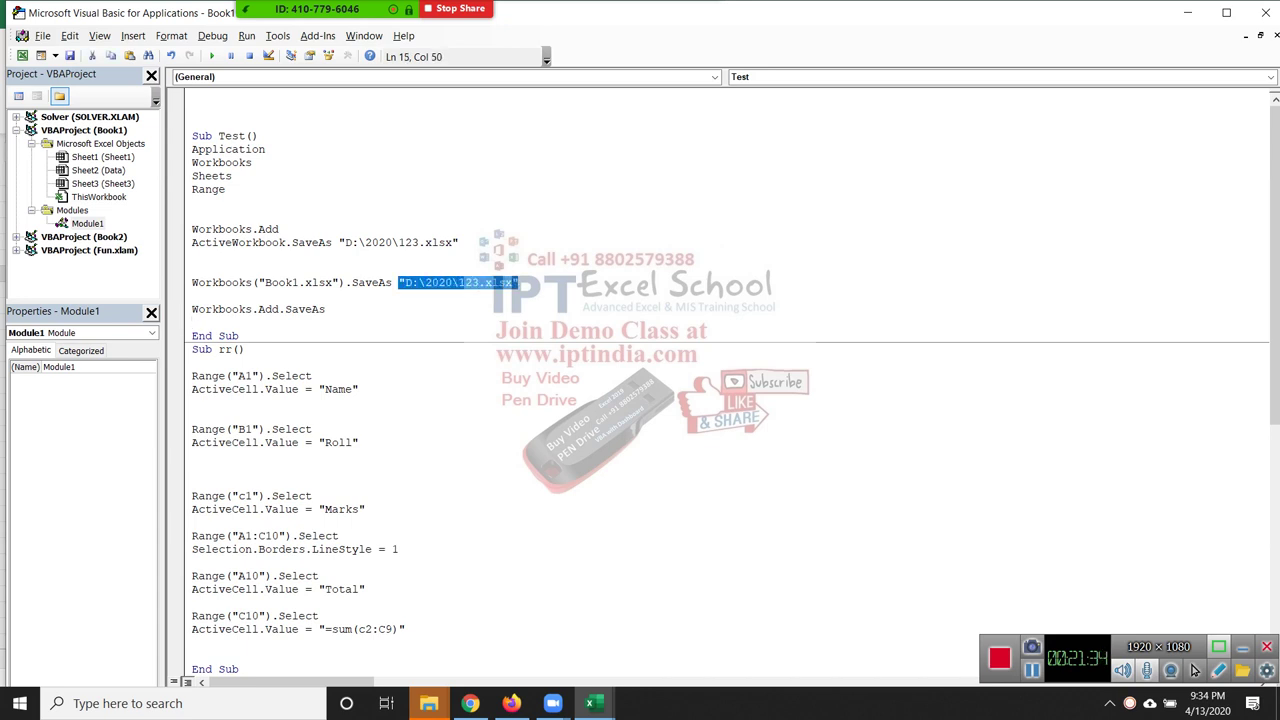
click(326, 309)
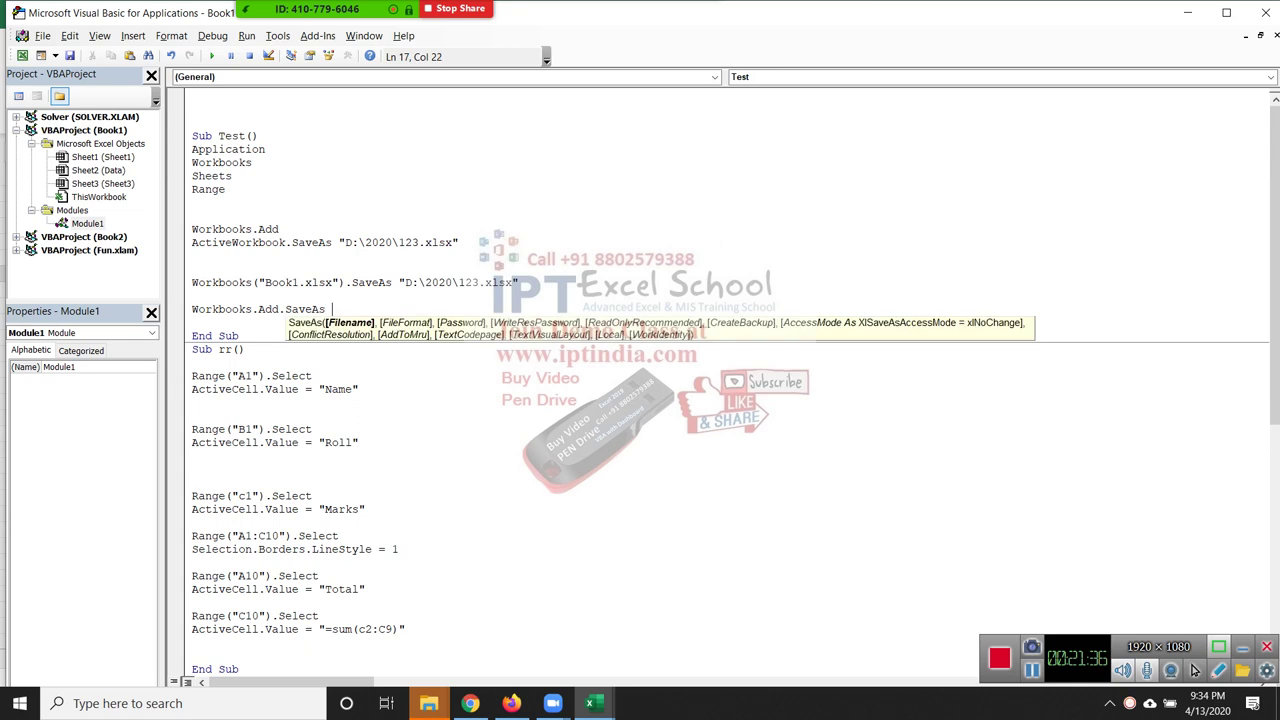
text("D:\2020\123.xlsx")
key(Down)
key(Down)
key(Down)
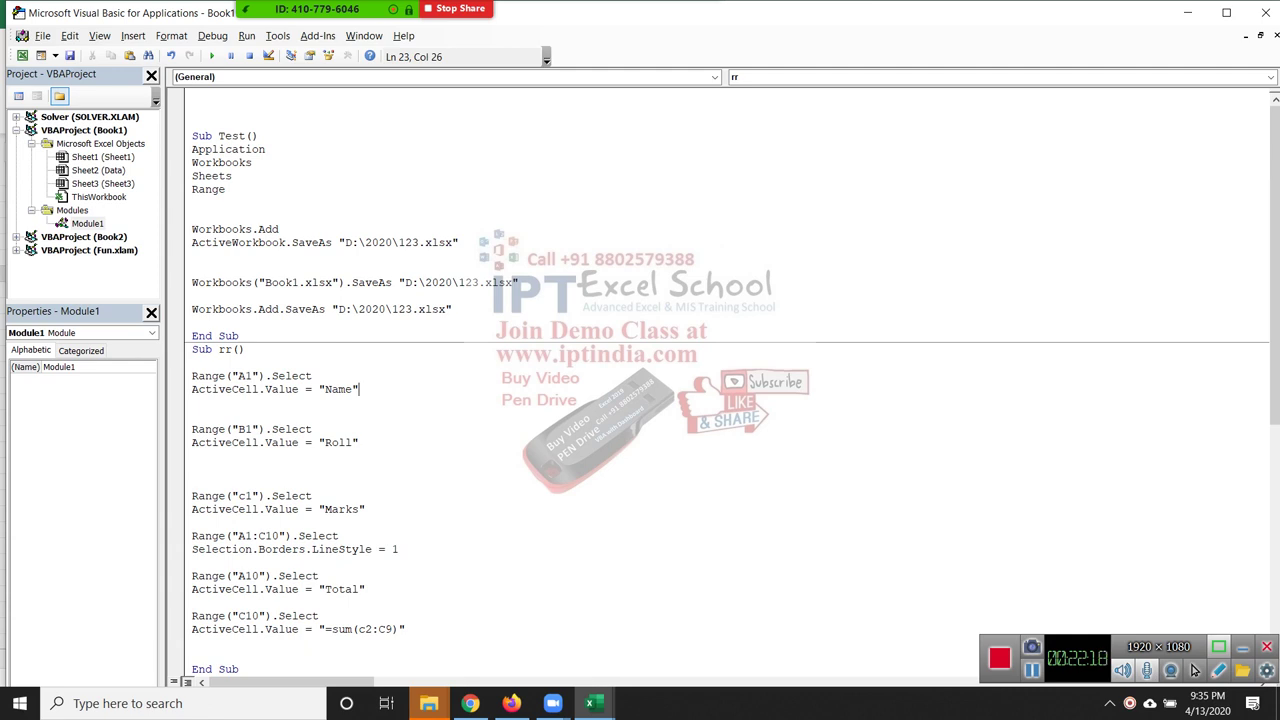
drag(192, 282, 518, 282)
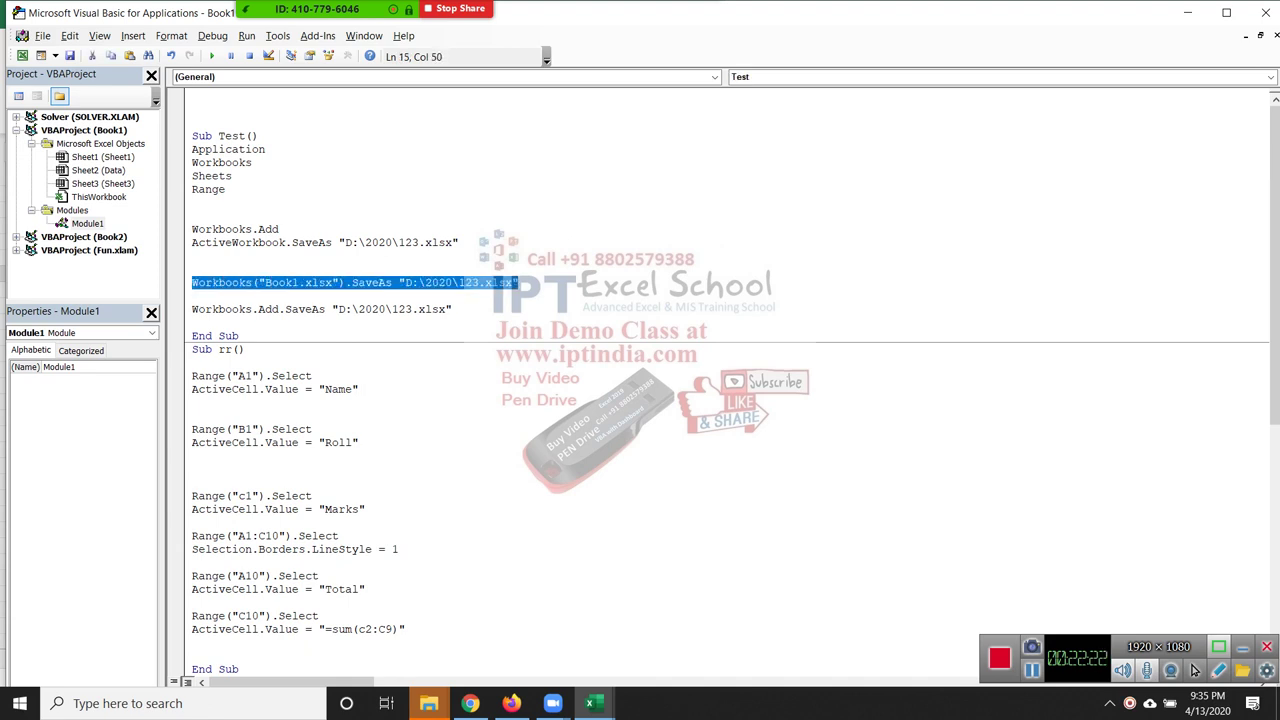
double_click(304, 309)
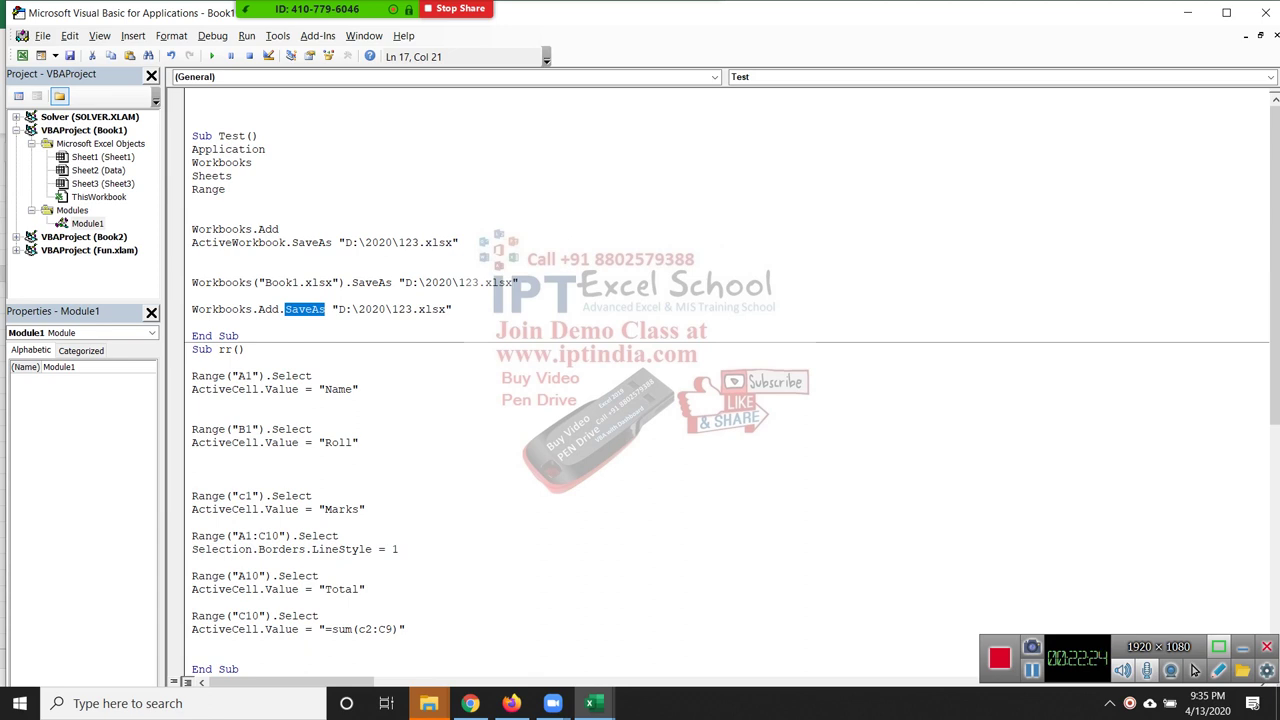
key(Down)
key(shift+Left)
key(shift+Left)
key(shift+Left)
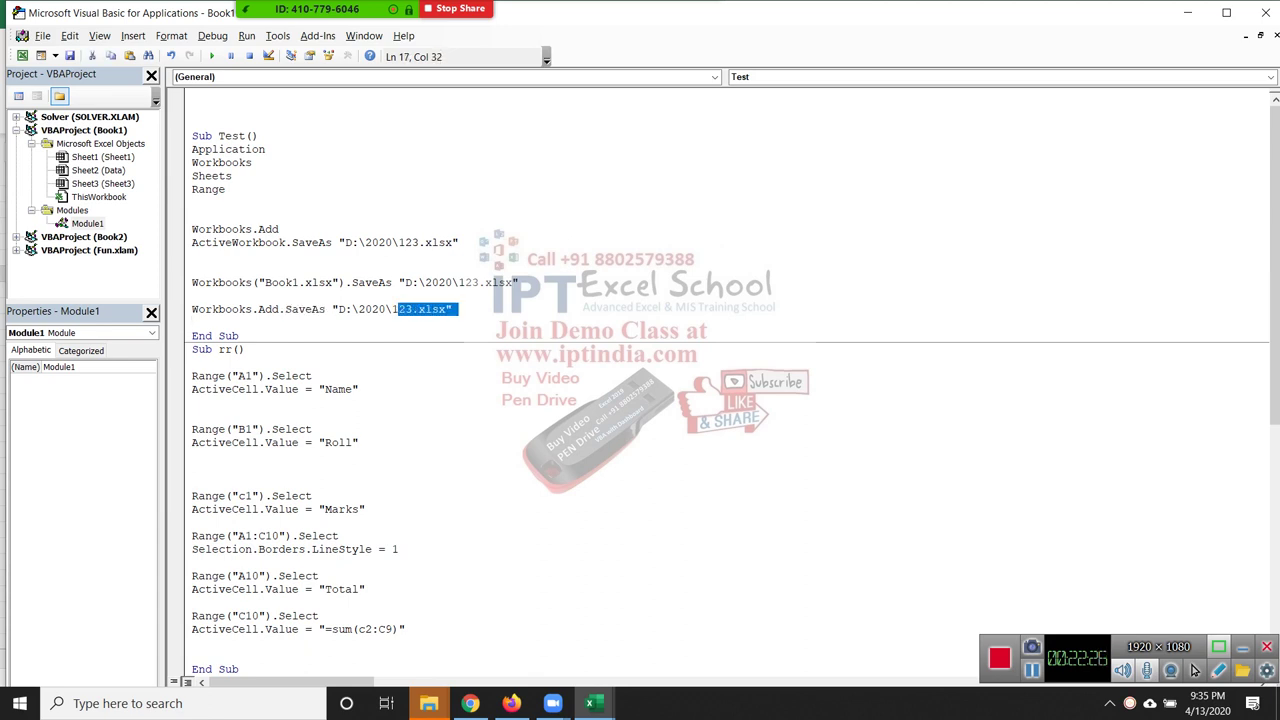
key(shift+Left)
key(shift+Left)
key(shift+Left)
key(Down)
key(shift+Up)
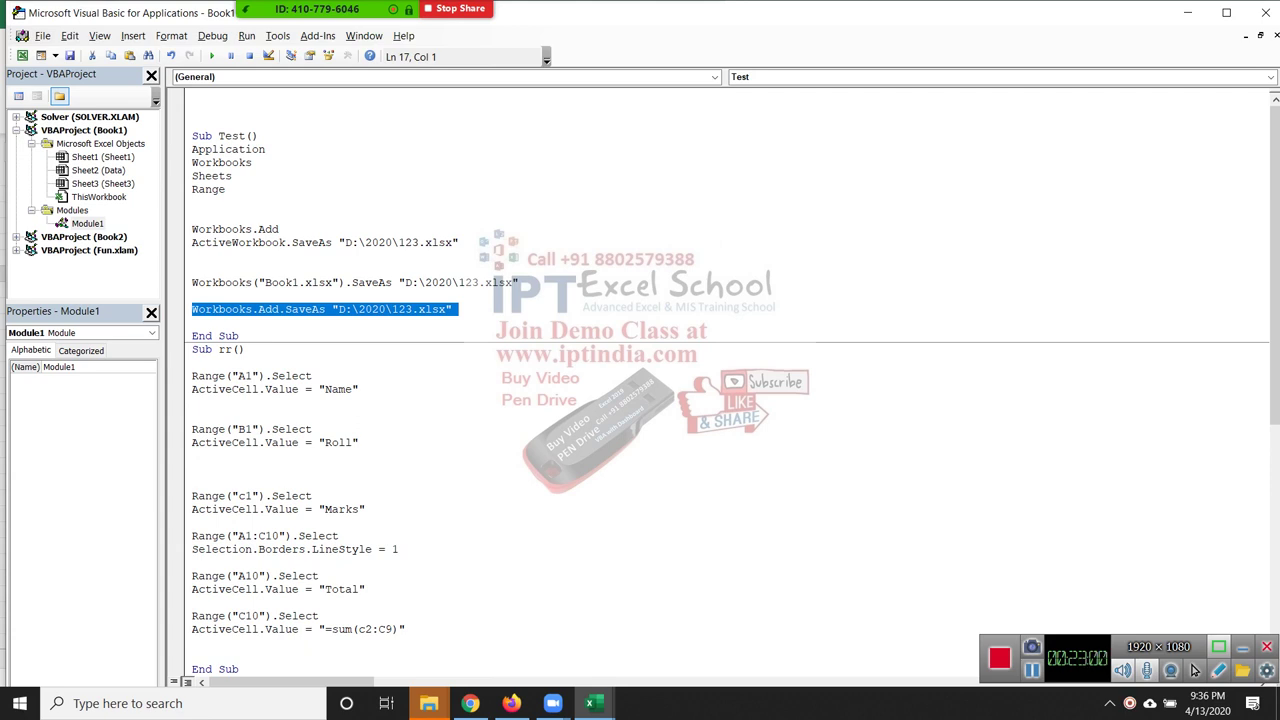
key(Down)
key(Down)
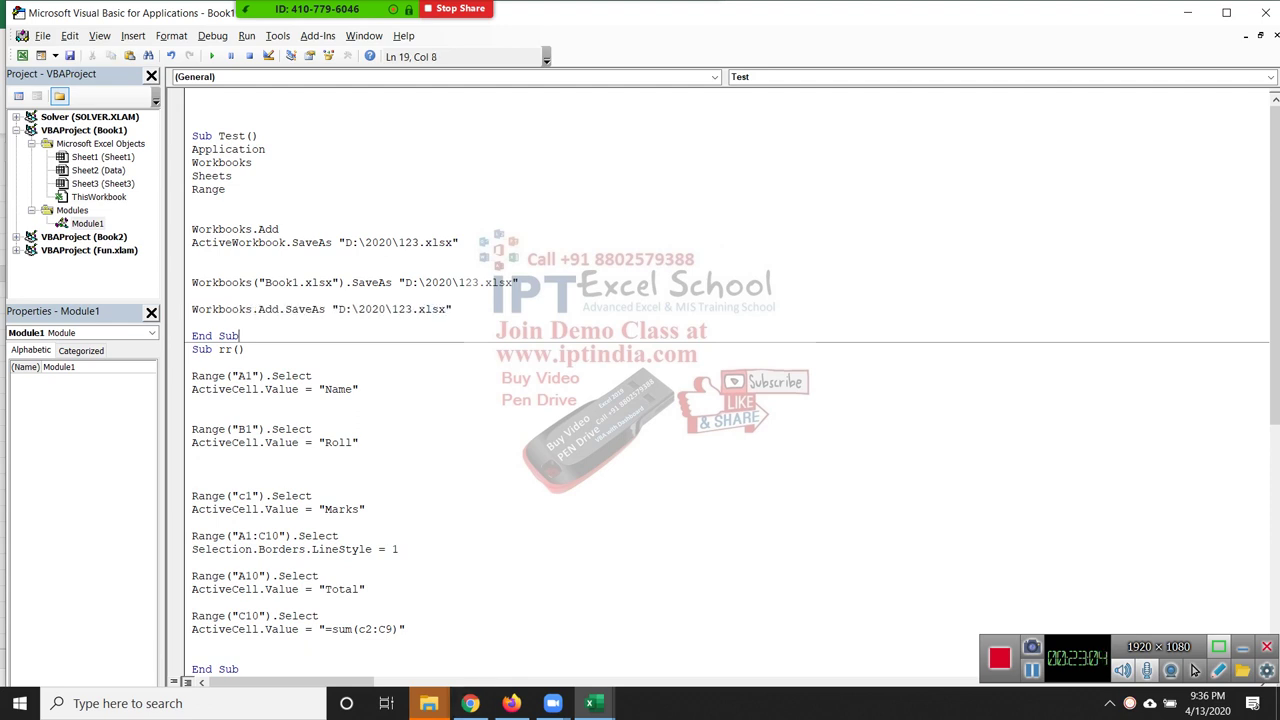
key(Up)
key(shift+Up)
key(Down)
key(Down)
key(shift+Right)
key(shift+Right)
key(shift+Right)
Insert blank lines above End Sub in the Test sub, below the Workbooks.Add.SaveAs line.
key(Down)
key(Down)
click(266, 496)
click(192, 322)
key(Return)
key(Return)
key(Up)
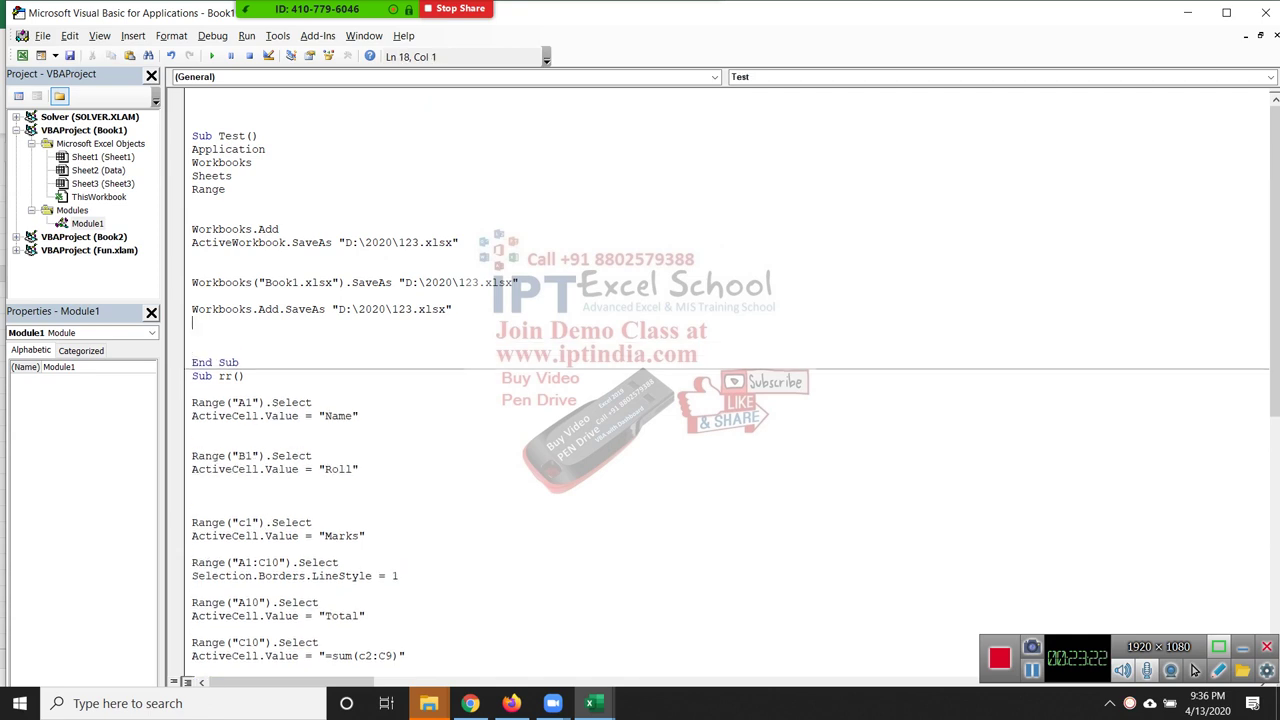
key(Up)
key(shift+End)
key(Down)
key(Return)
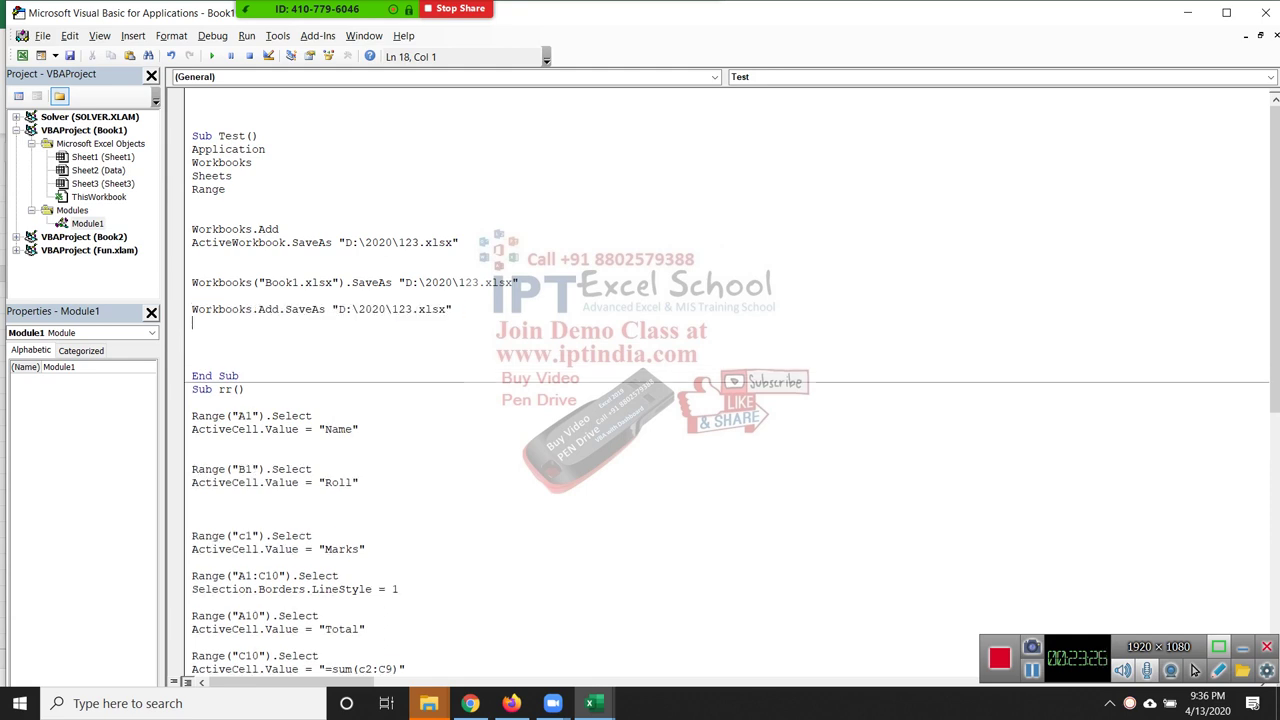
key(Up)
key(Up)
key(shift+End)
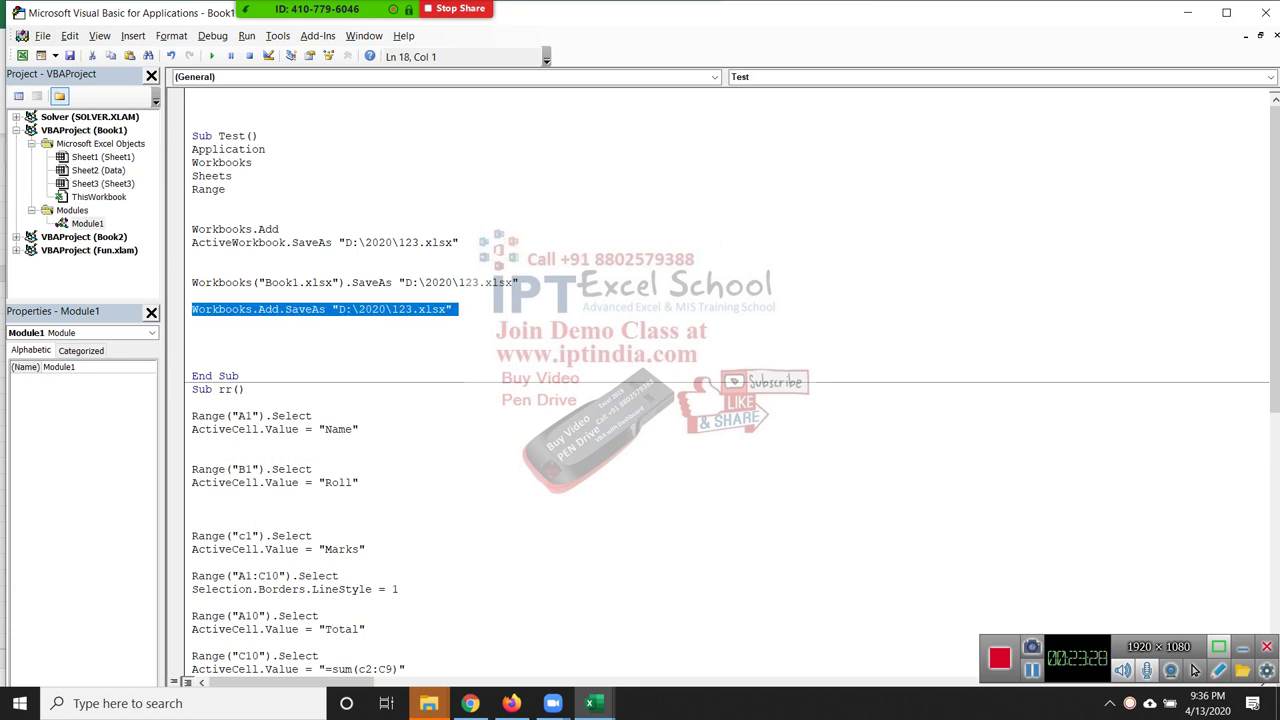
key(Down)
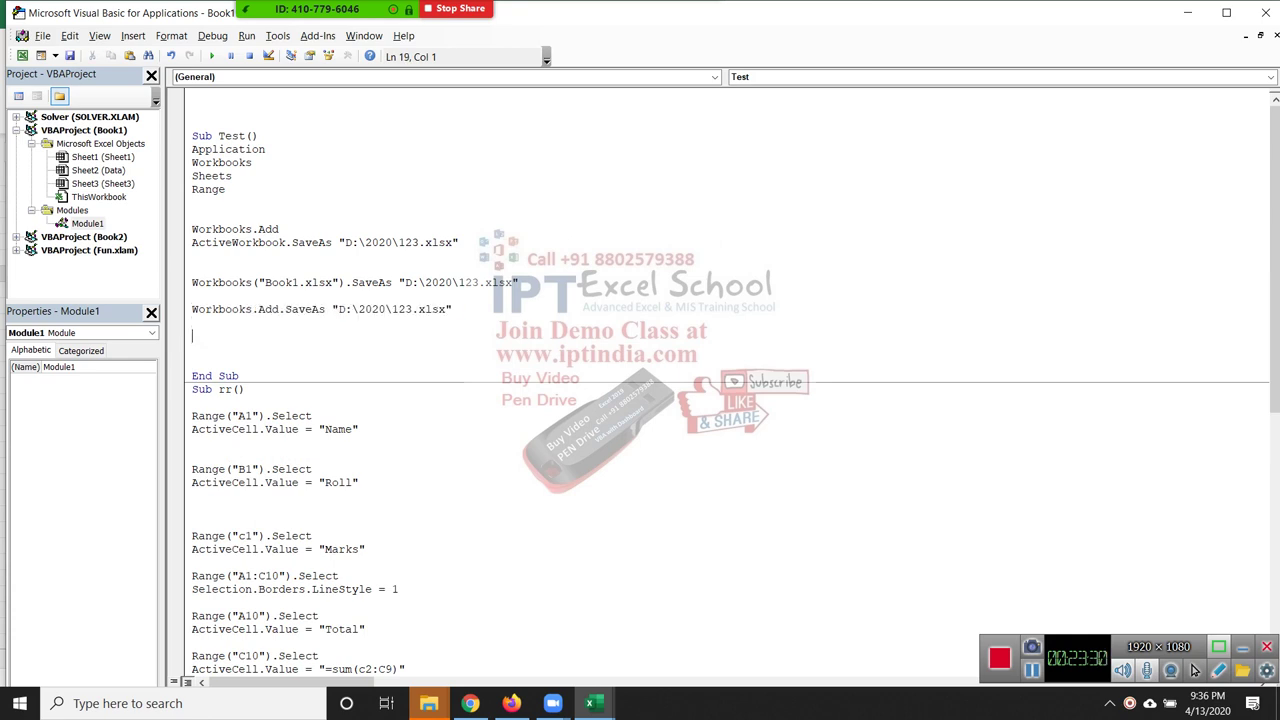
key(Return)
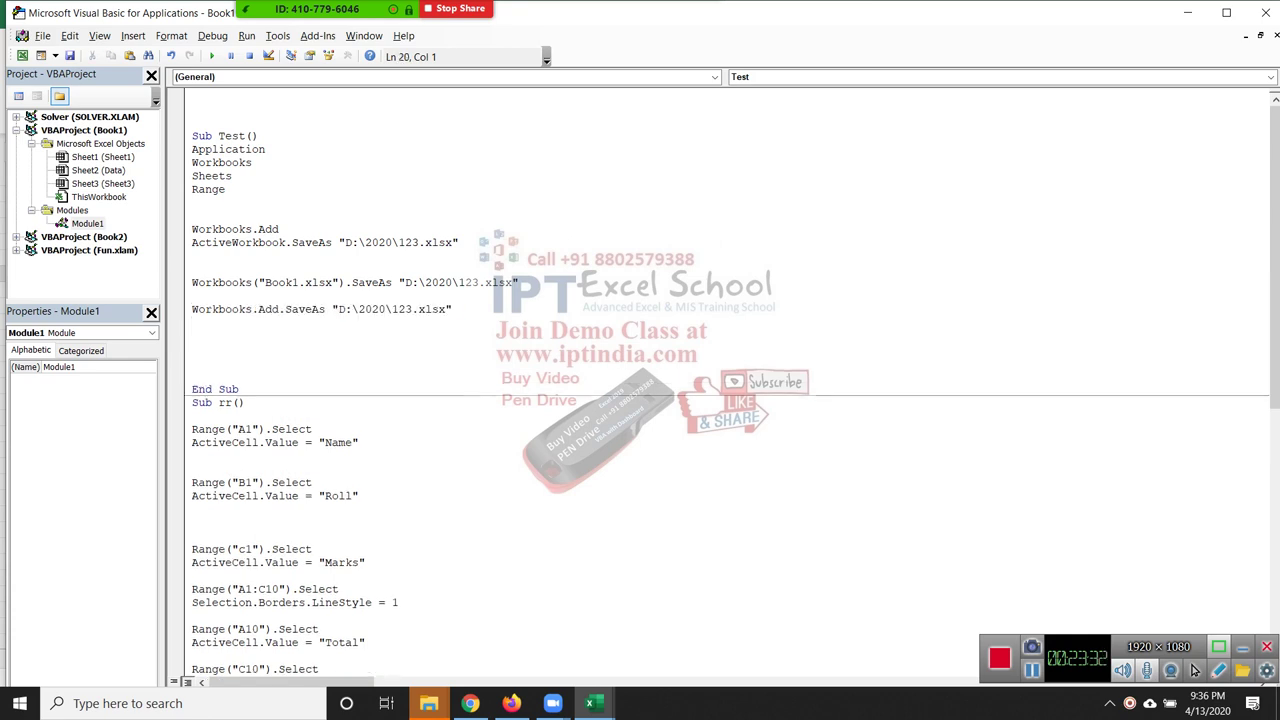
Write a Workbooks.Open line using the copied "D:\2020\123.xlsx" path as its argument.
text(workboo)
text(ks.open)
drag(399, 283, 518, 283)
key(ctrl+c)
click(193, 335)
key(Down)
key(End)
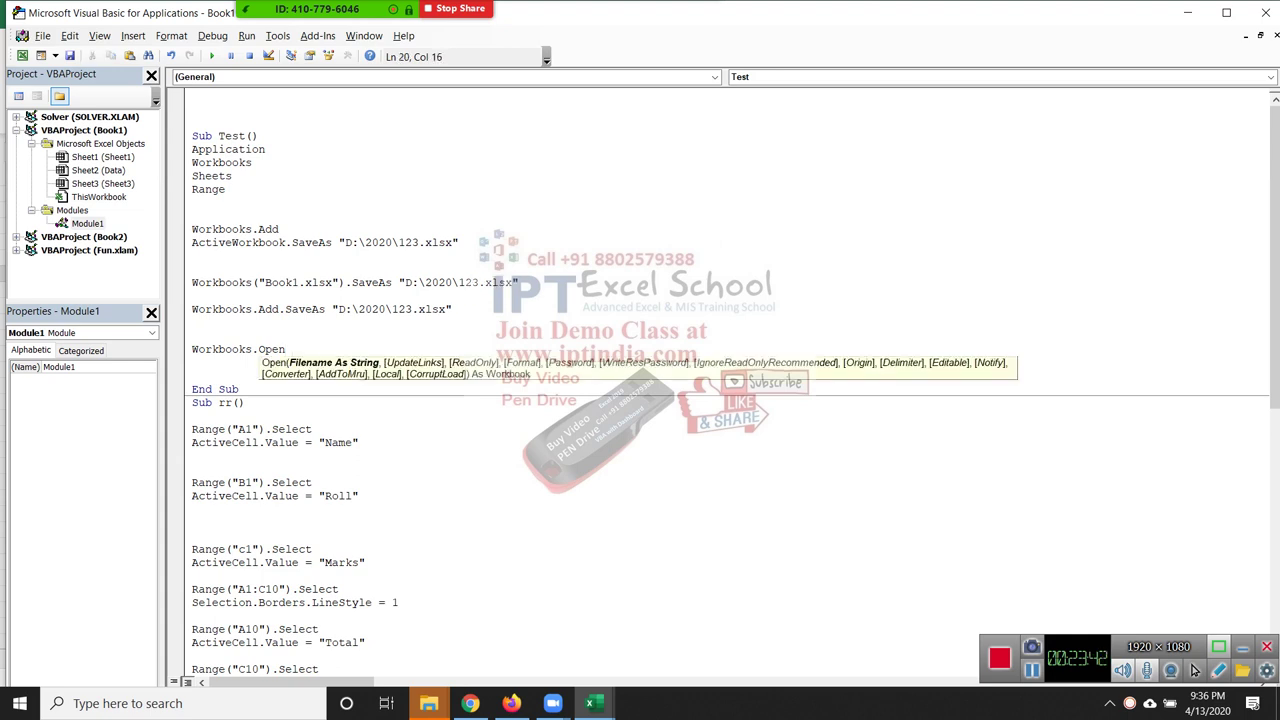
key(ctrl+v)
key(Down)
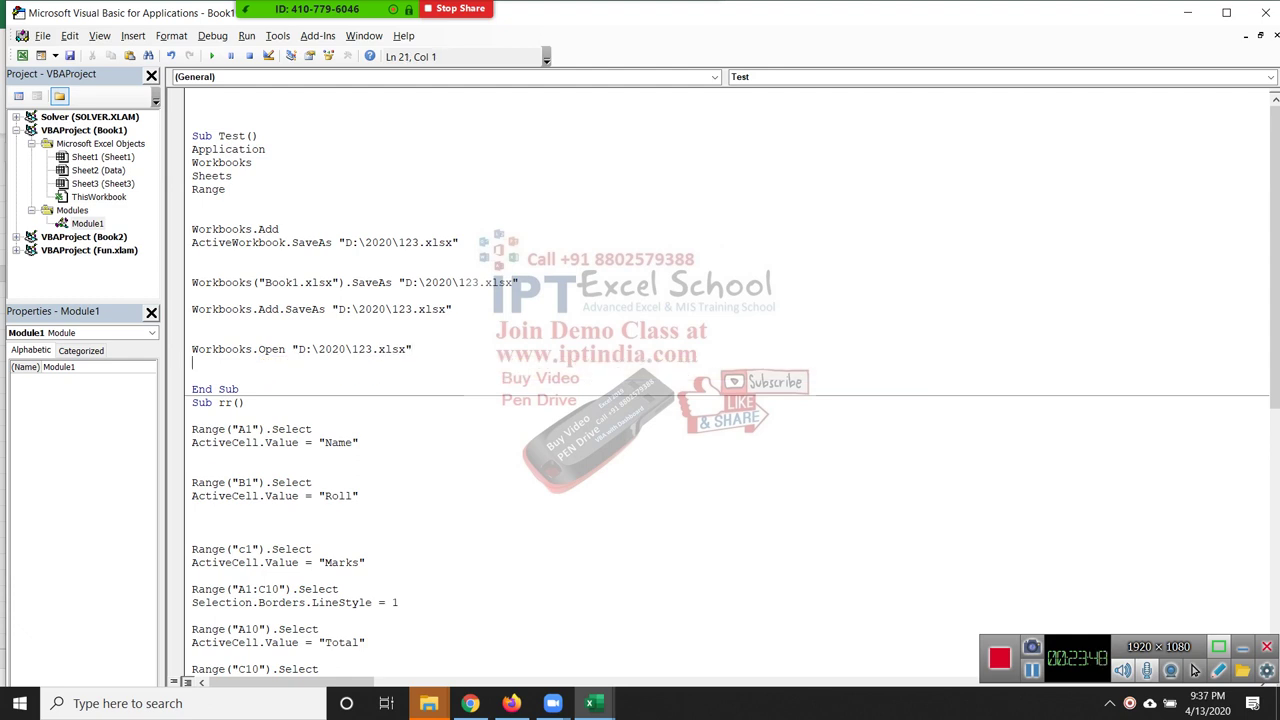
Add a Workbooks("Book1.xlsx").Close line and clear the compile error.
key(Return)
text(wor)
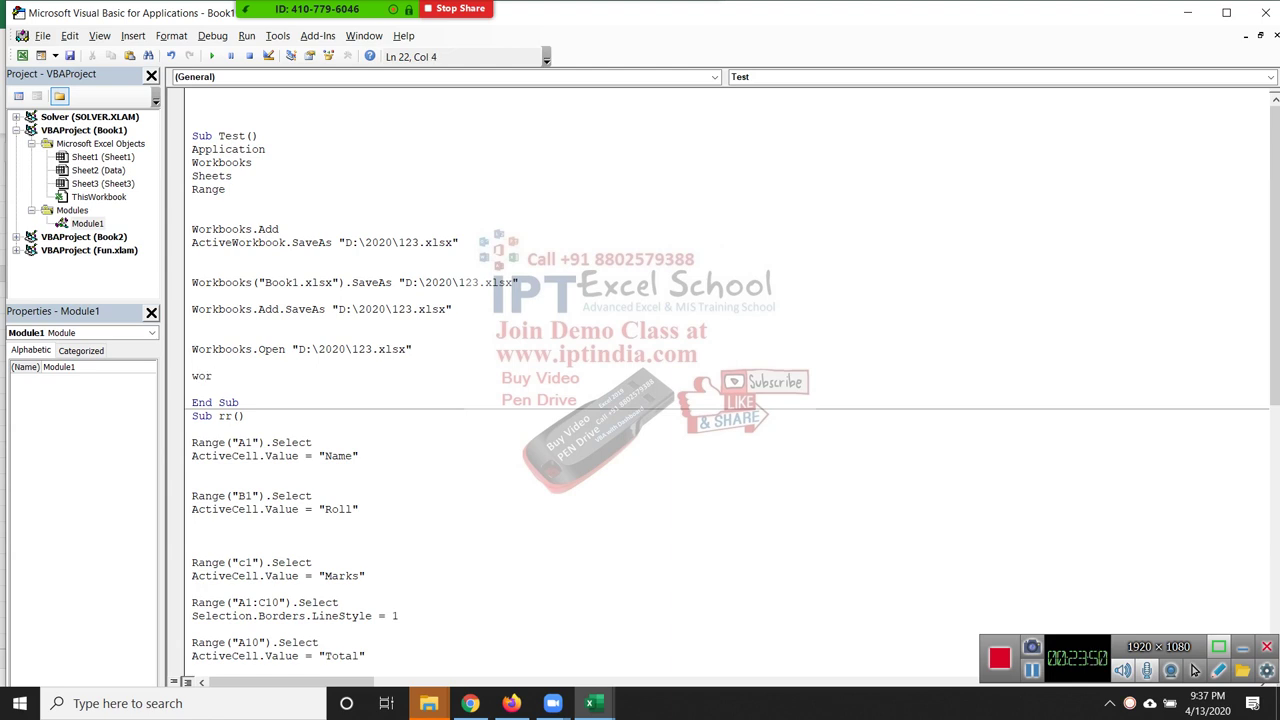
text(kbook)
text(s.close)
click(253, 376)
text((.Close)
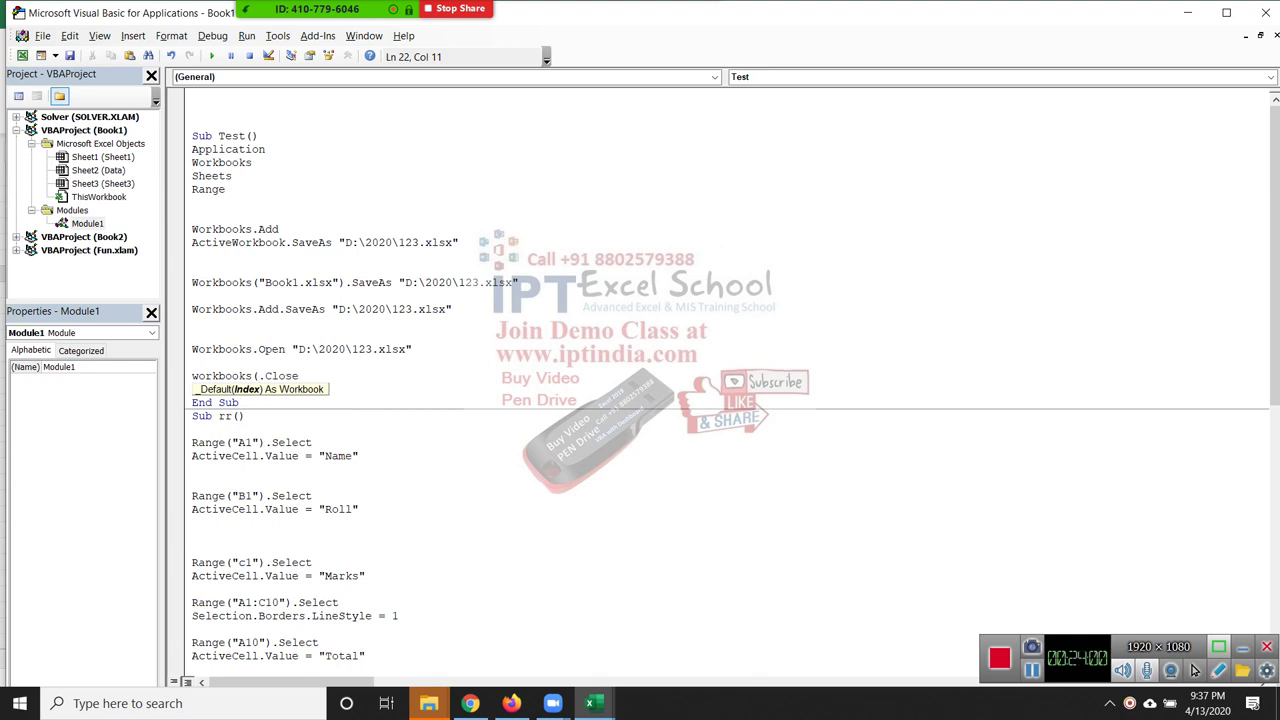
text("Boo)
text(k1.xlsx)
text(")()
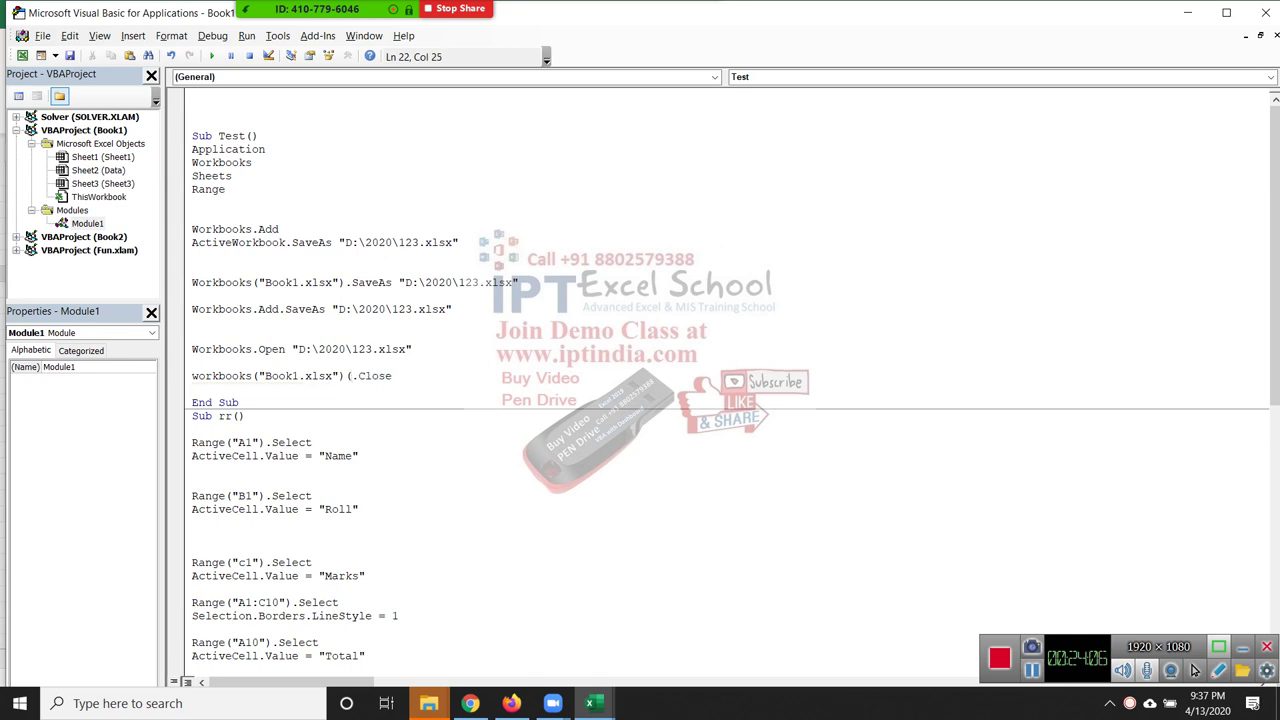
key(BackSpace)
text(.)
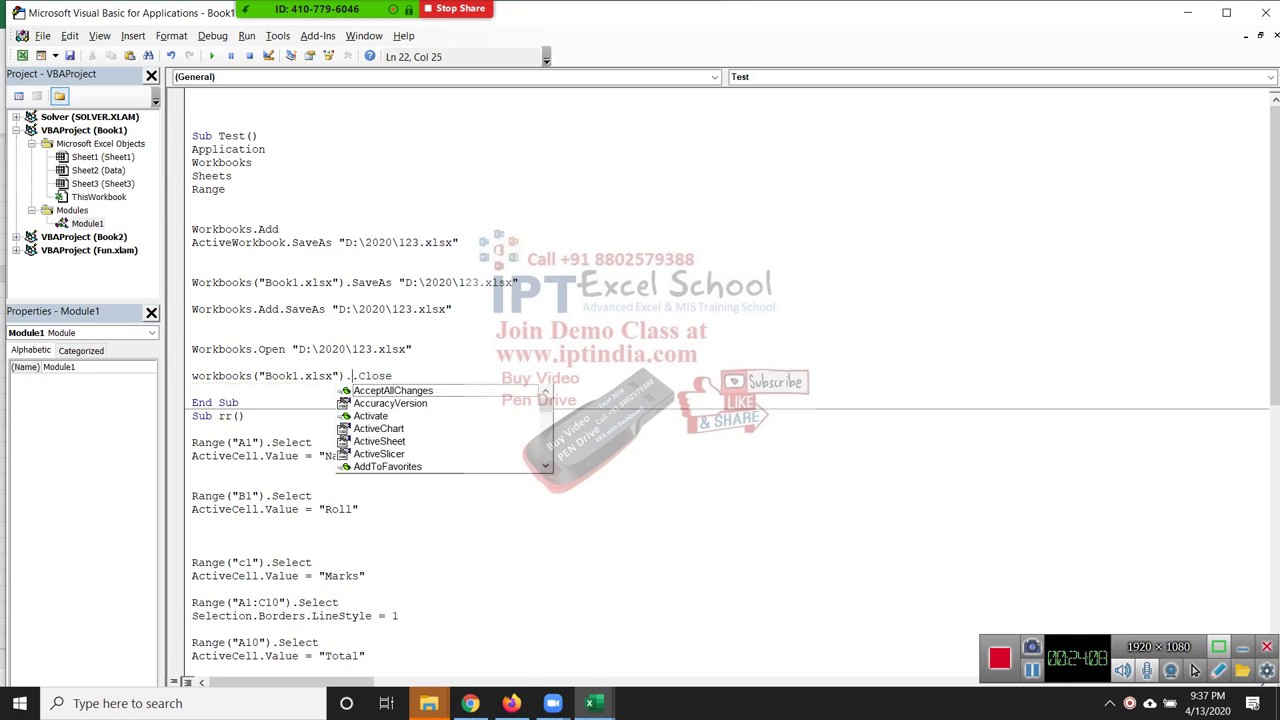
key(Escape)
key(Down)
key(Return)
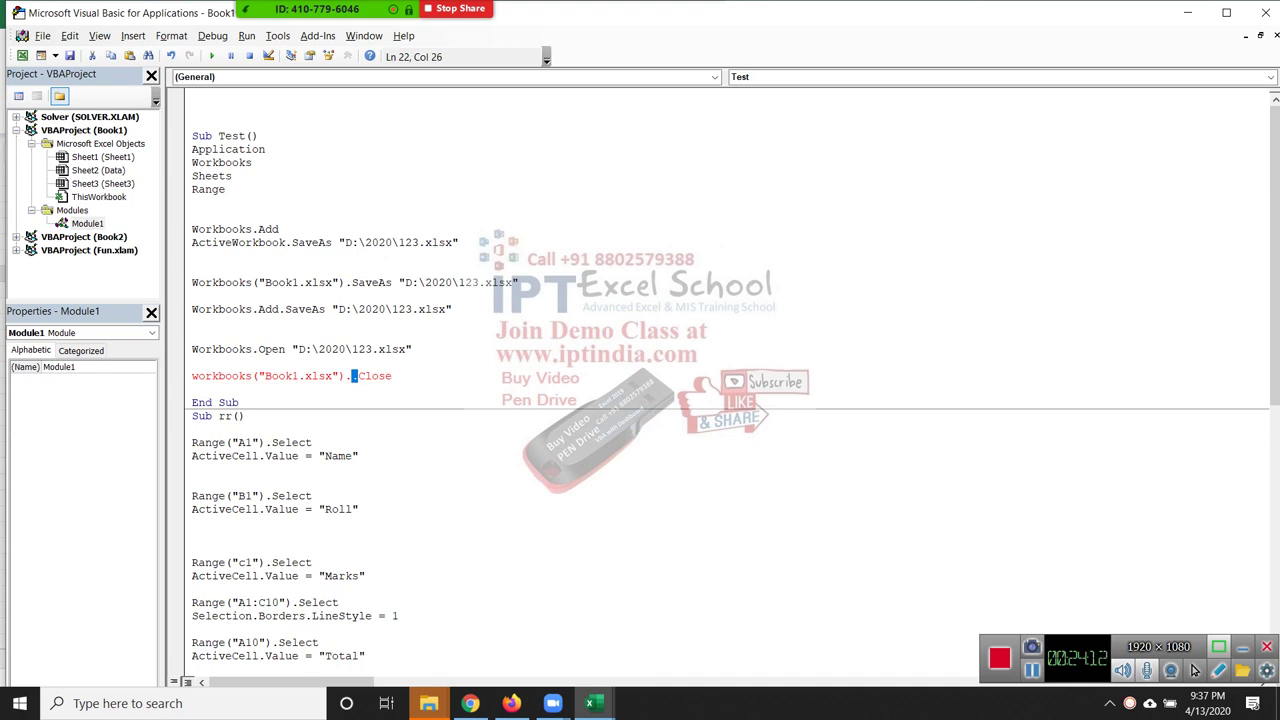
key(Down)
Give the Close call a True argument, then switch to Excel and select I1:I14.
drag(345, 376, 192, 376)
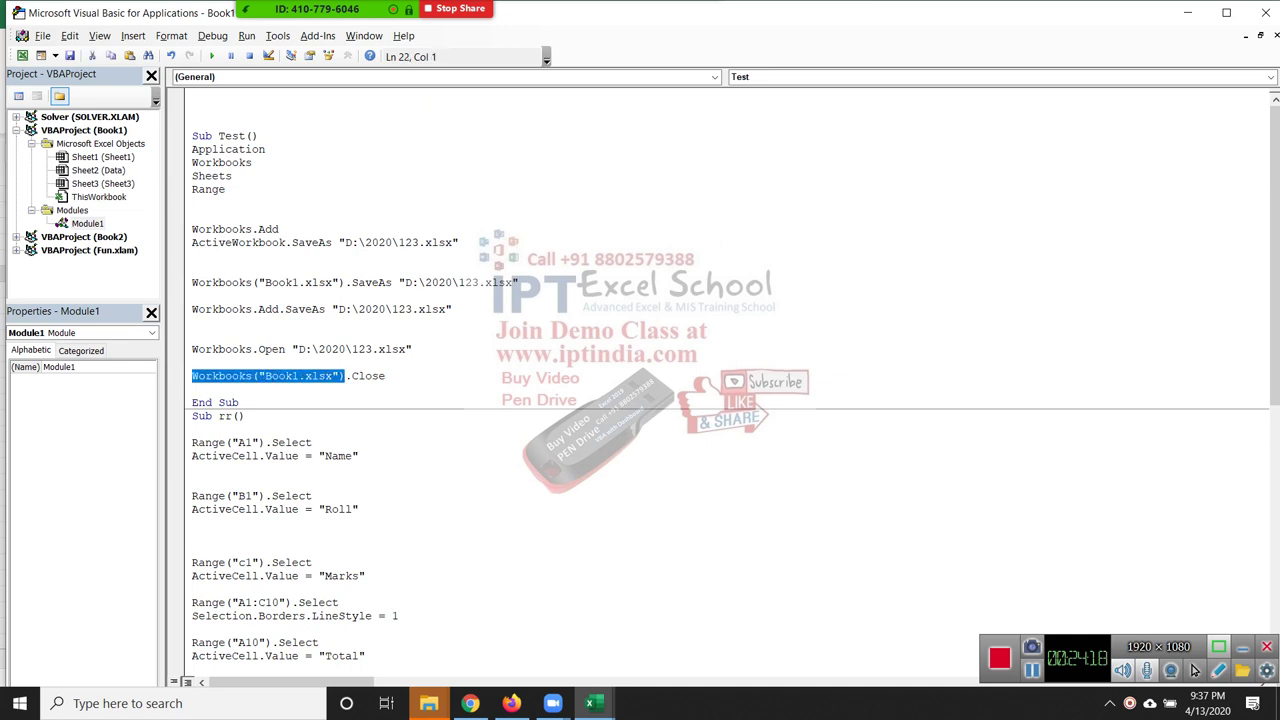
key(End)
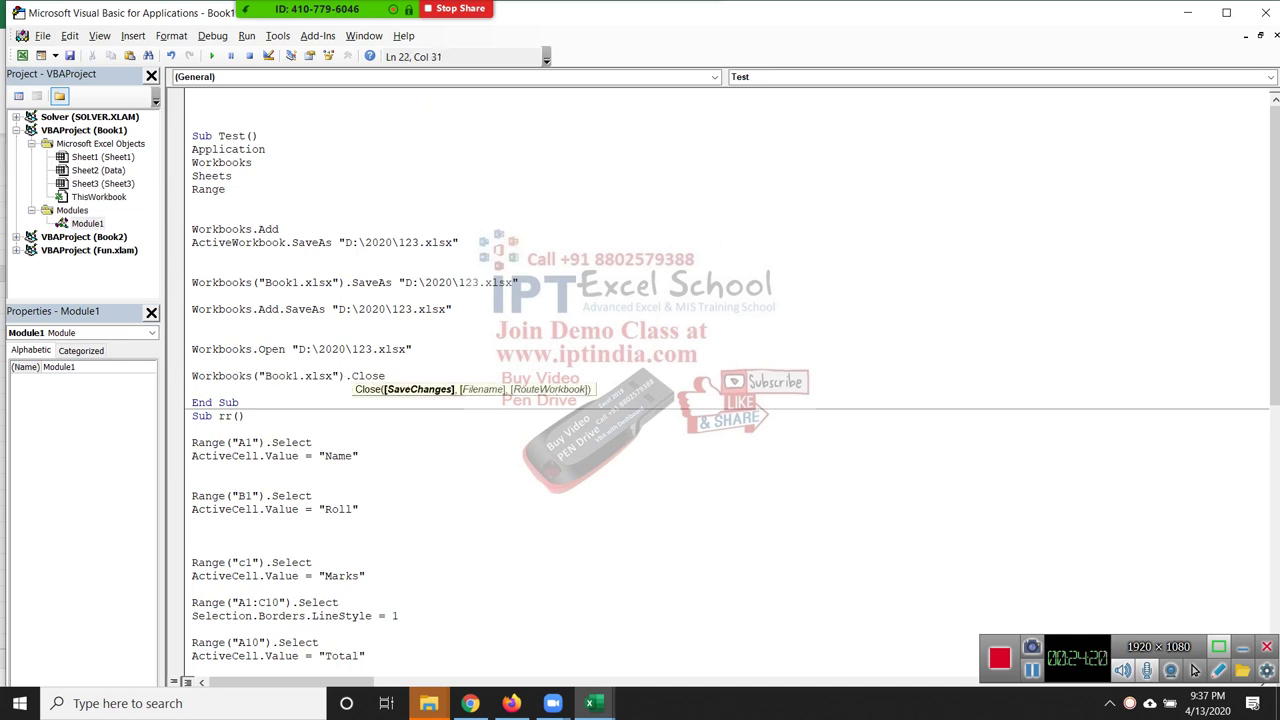
text(t)
text(rue)
key(Down)
key(Down)
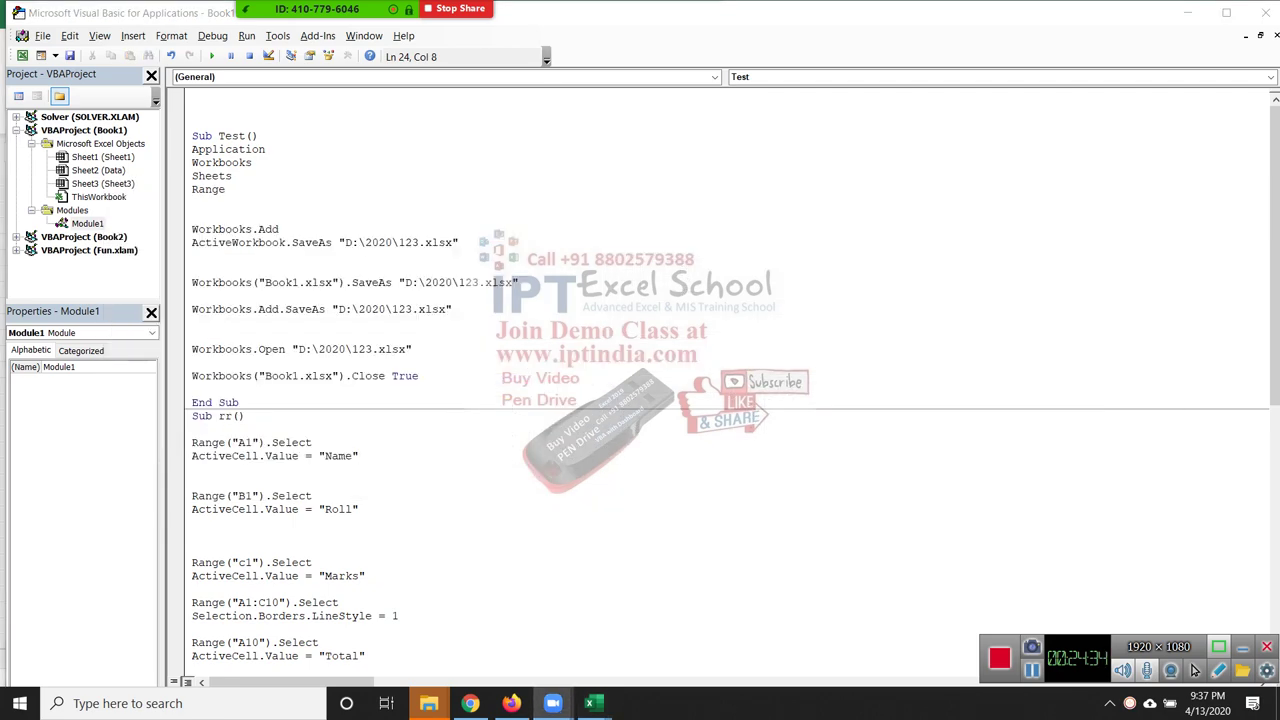
key(alt+Tab)
key(alt+Tab)
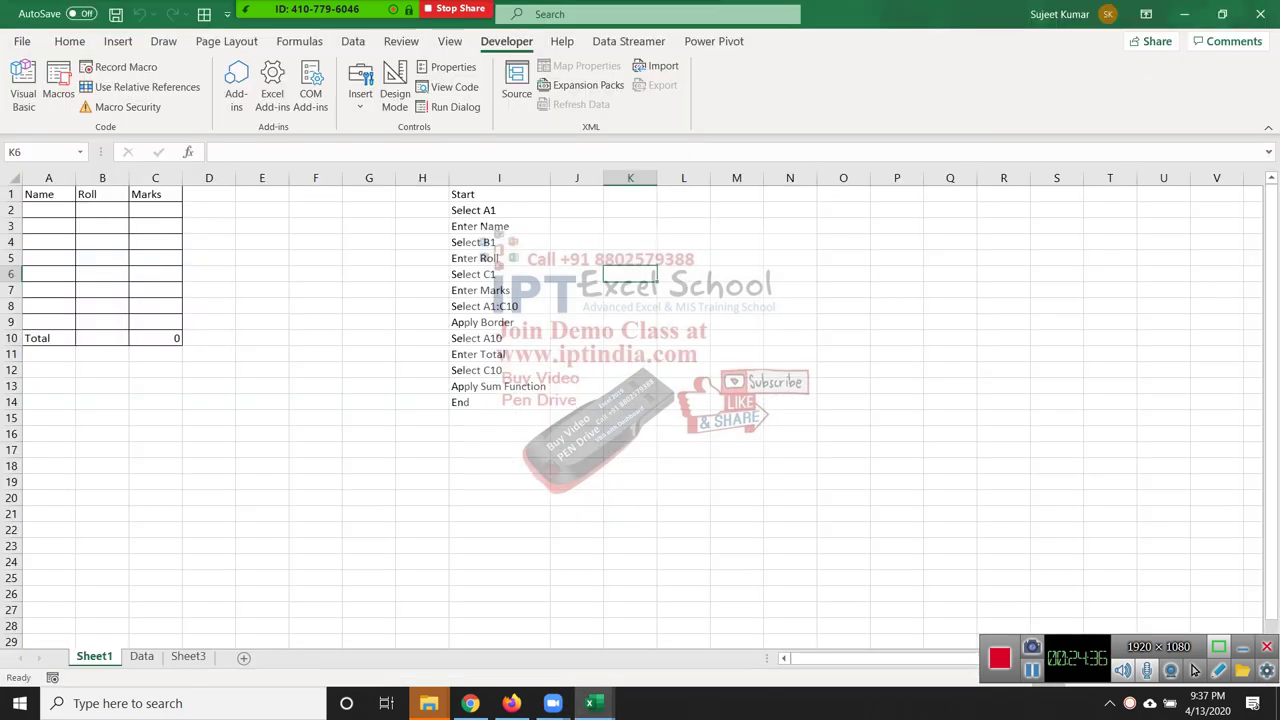
drag(470, 194, 470, 402)
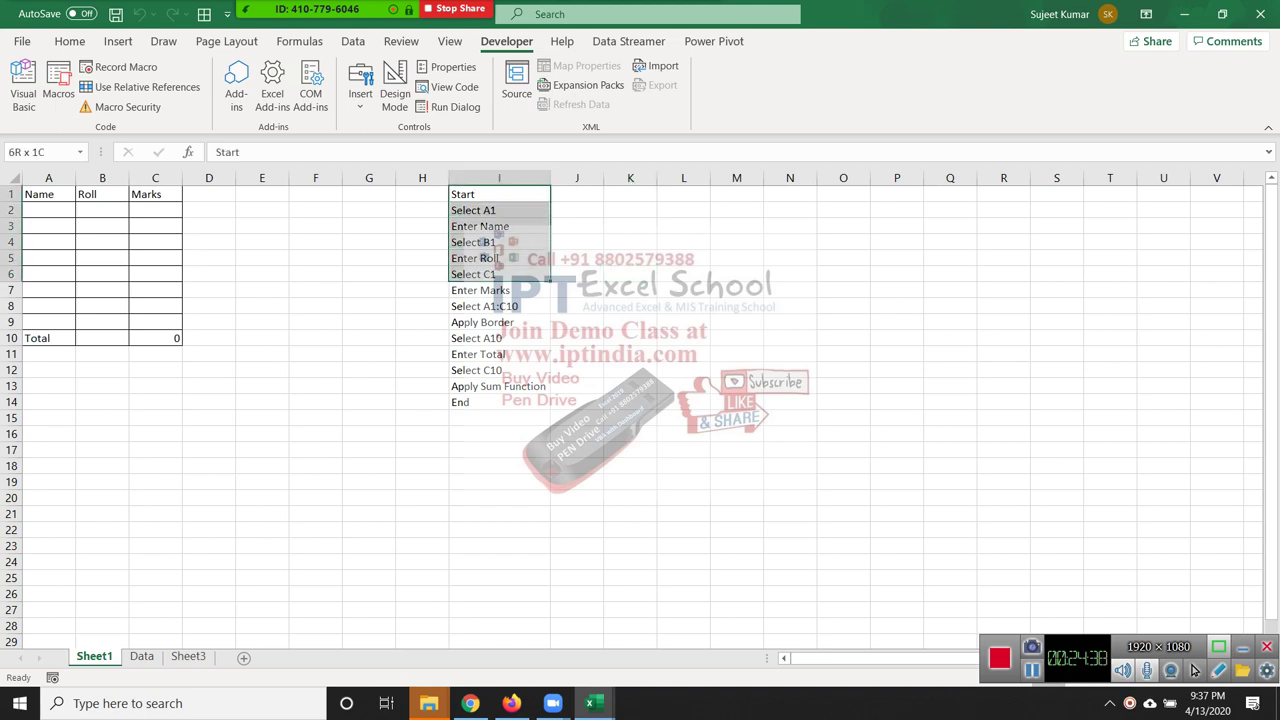